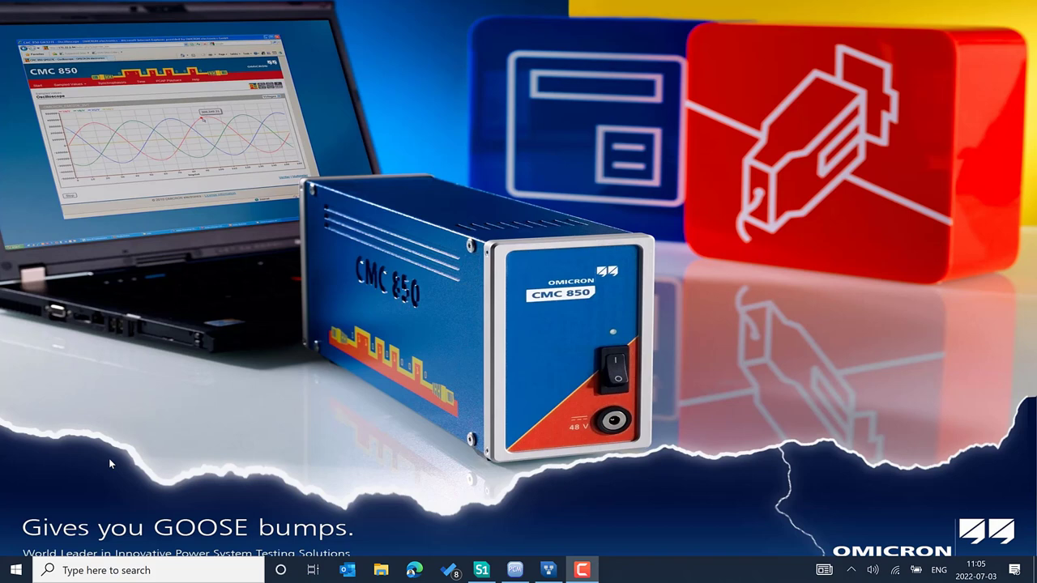
# - Launch IEDScout from a search for "ied" and maximize its window
pyautogui.click(16, 569)
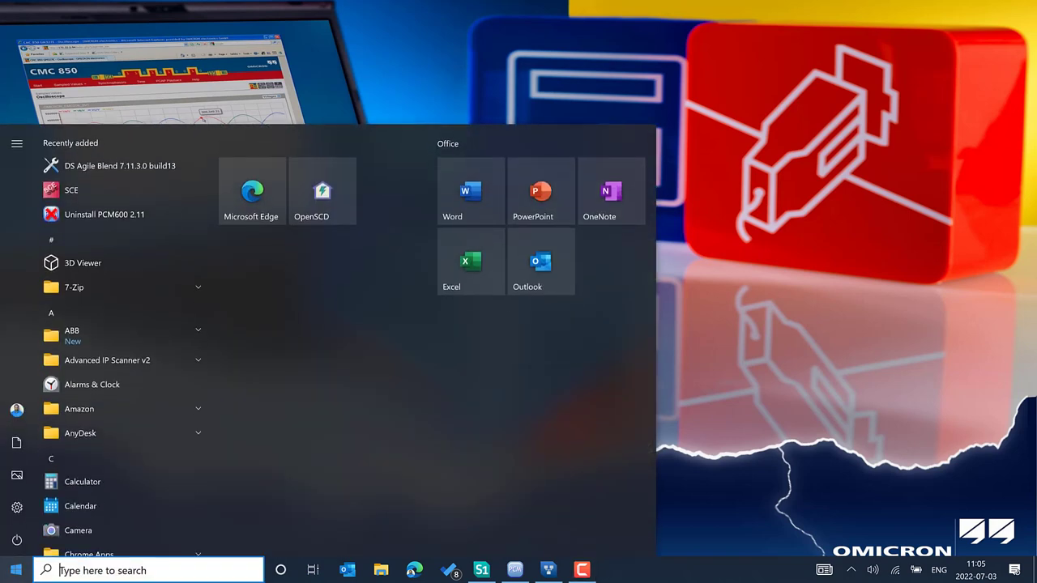
pyautogui.write('ied')
pyautogui.press('Return')
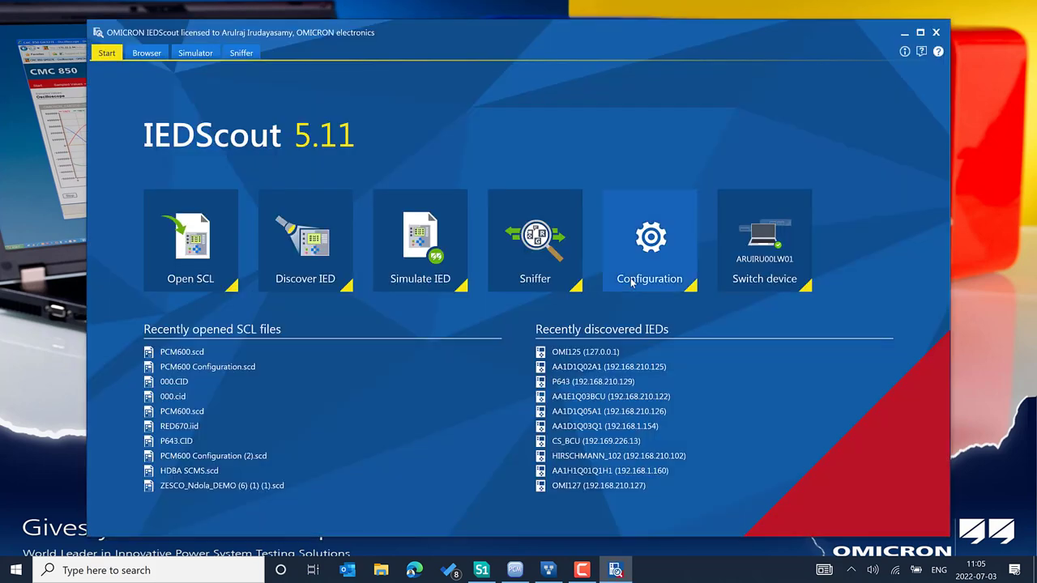
pyautogui.click(921, 32)
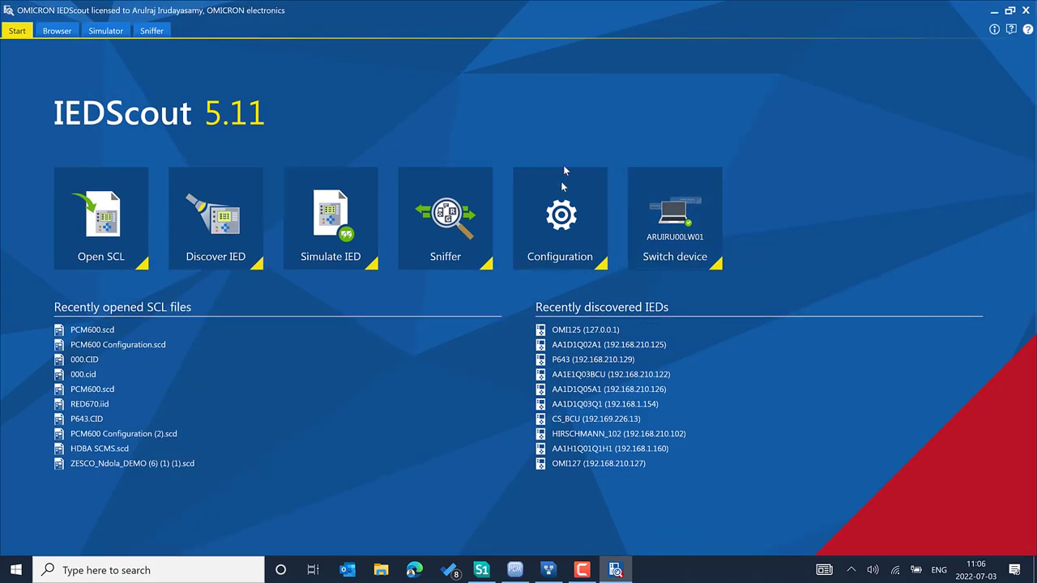
# - Examine the network adapters available for Client/Server and GOOSE in the IEDScout configuration, leaving the selection as it is
pyautogui.click(565, 234)
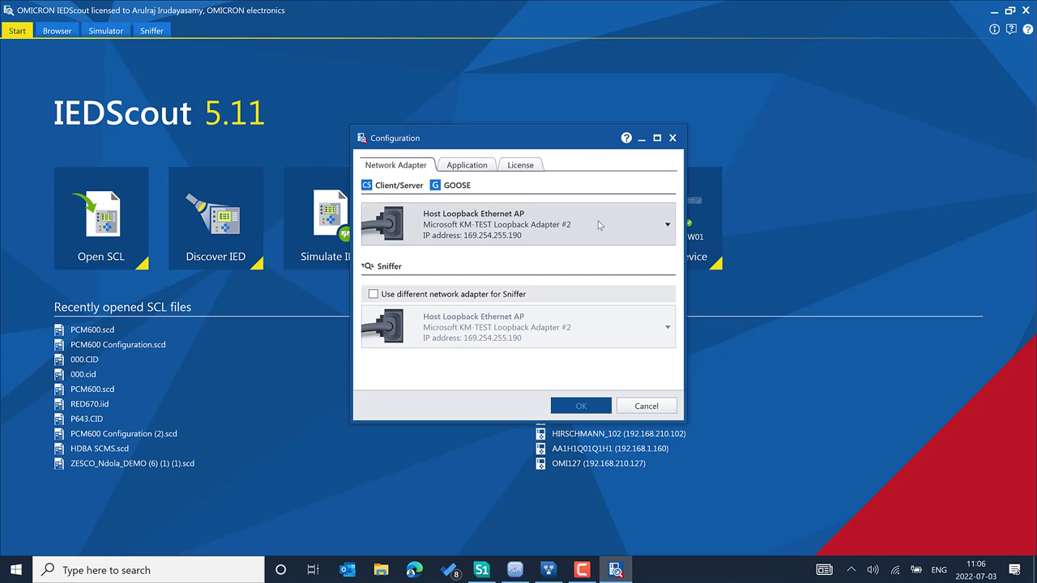
pyautogui.click(599, 225)
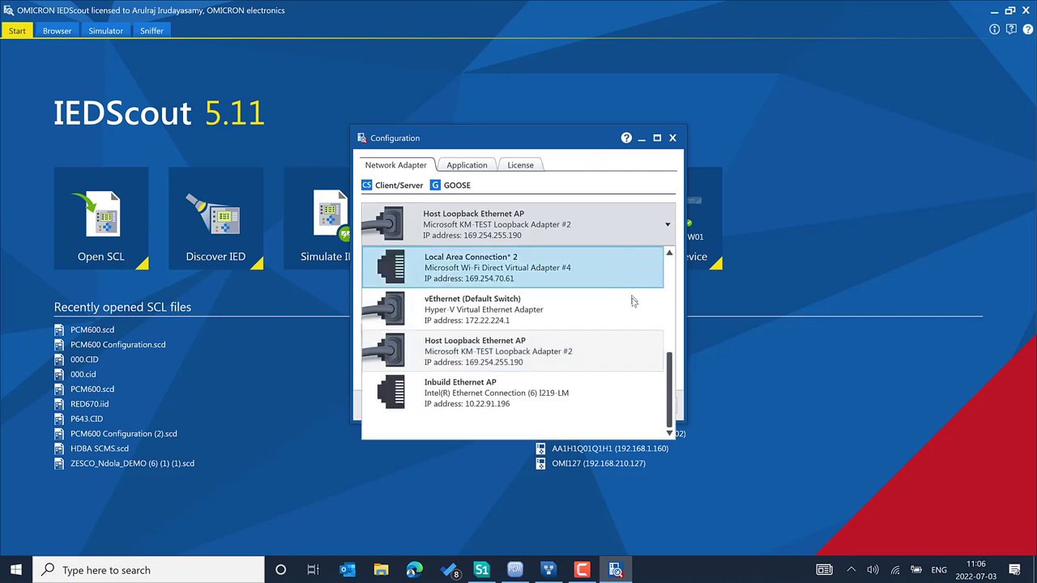
pyautogui.click(583, 152)
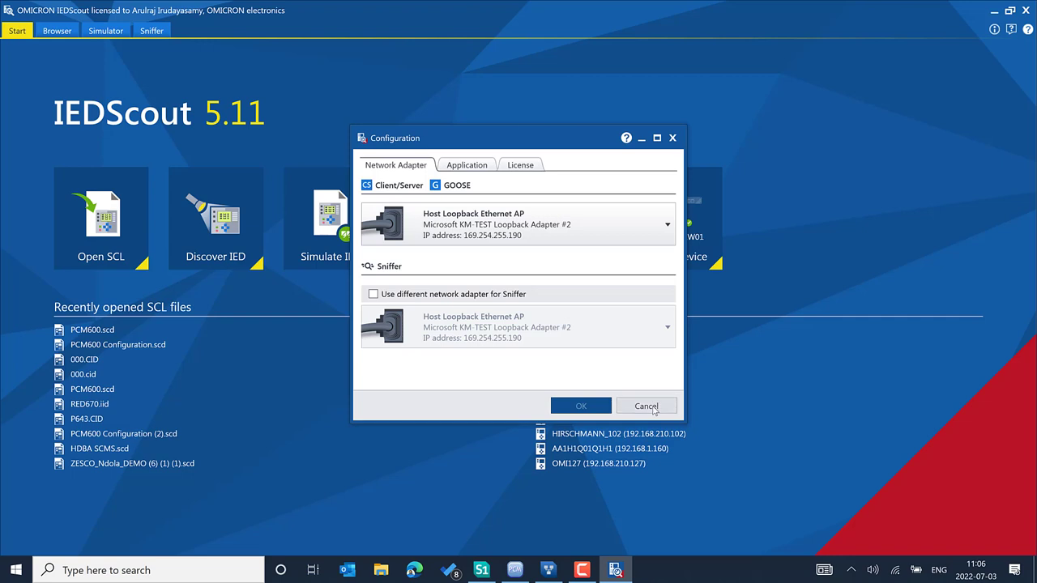
pyautogui.click(646, 406)
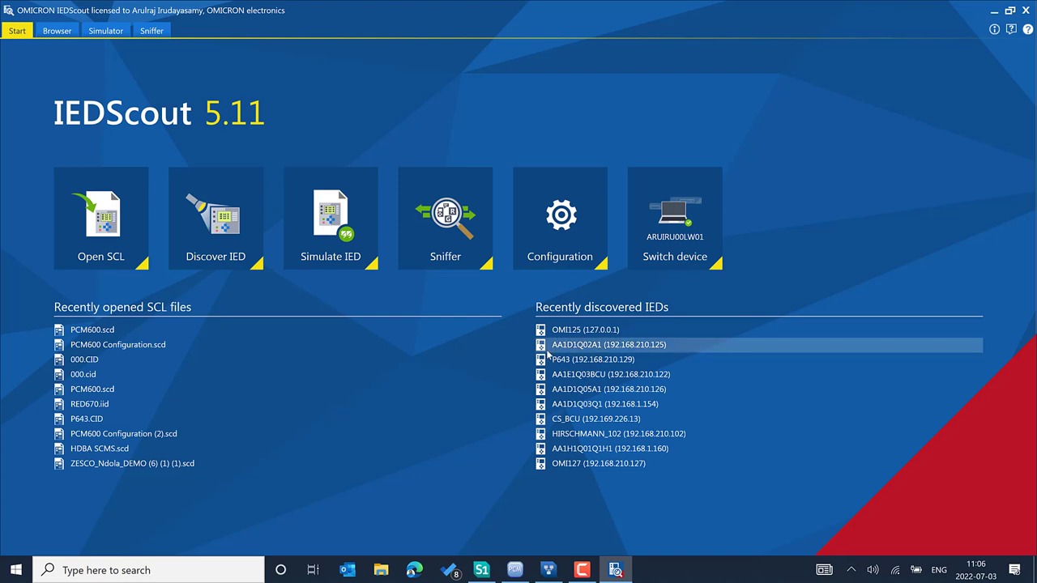
# - Switch to Computer Management for this PC, maximize it and show the Device Manager
pyautogui.press('super+e')
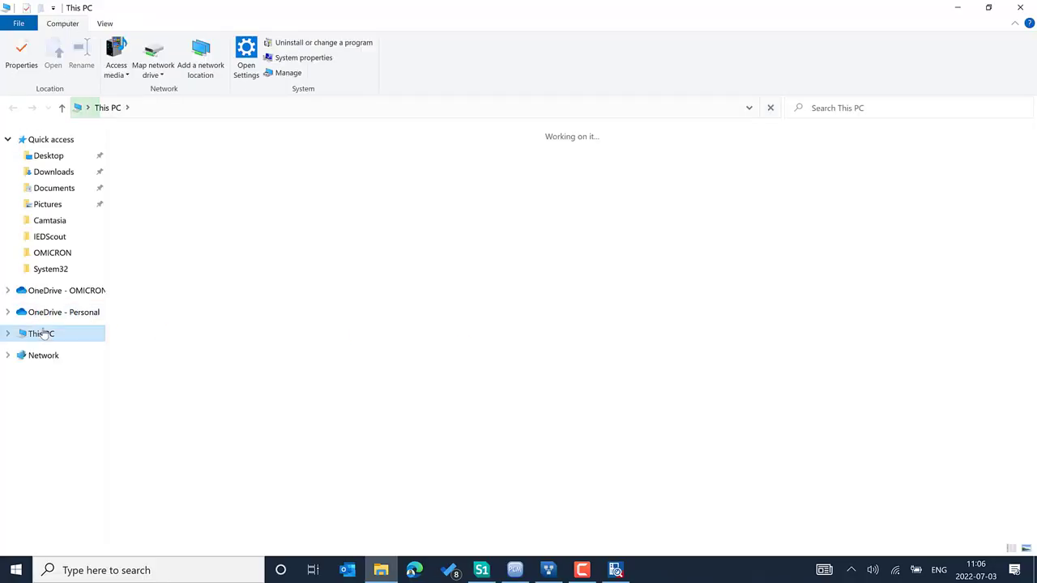
pyautogui.rightClick(46, 334)
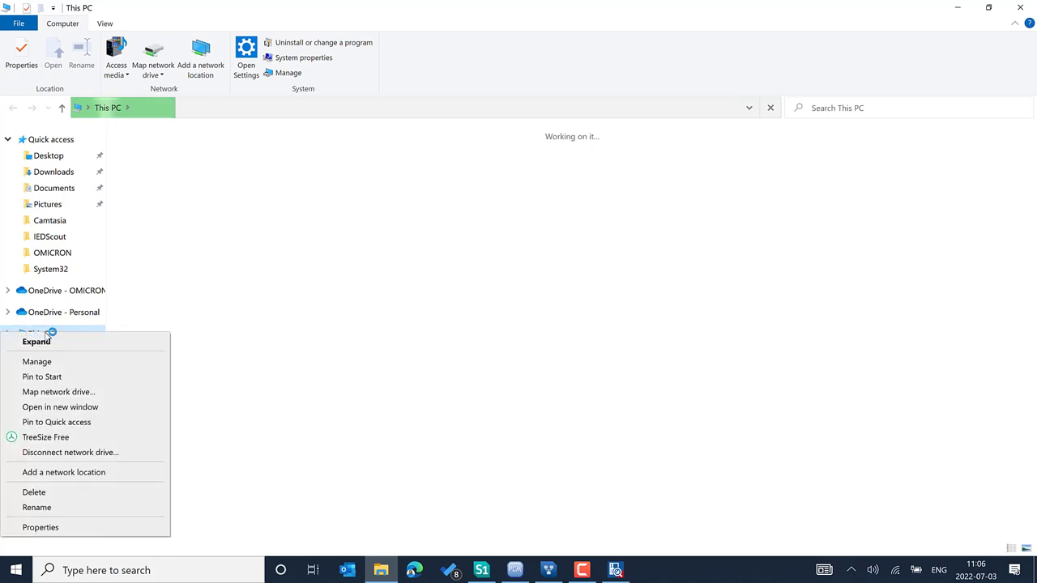
pyautogui.click(58, 361)
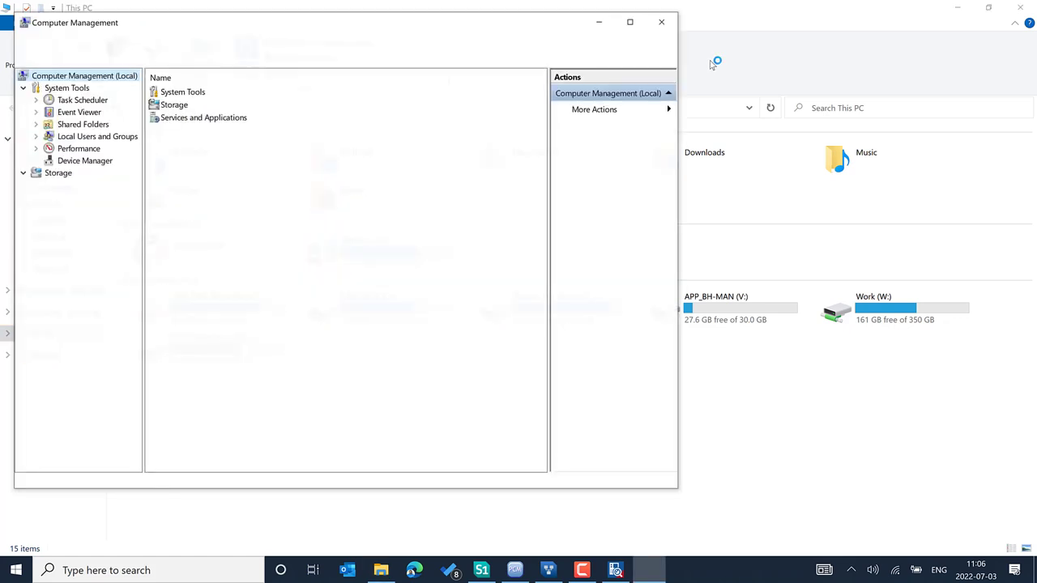
pyautogui.click(629, 22)
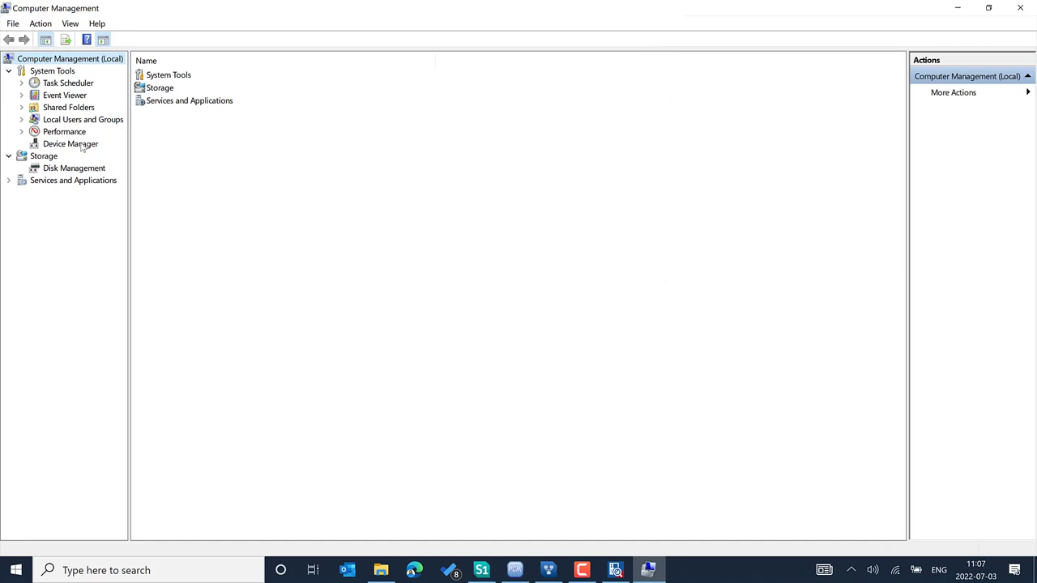
pyautogui.click(81, 144)
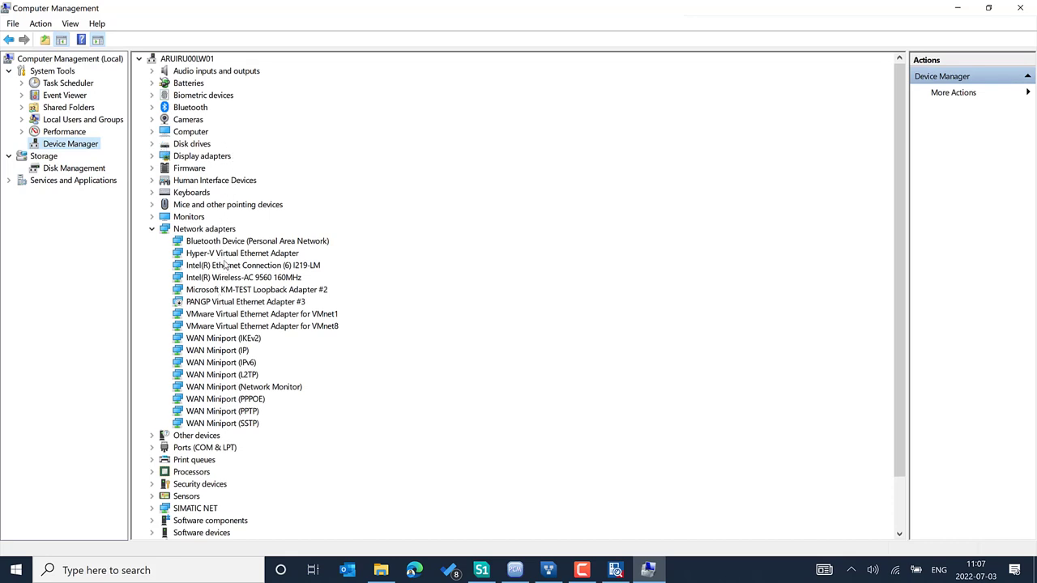
# - Start the Add Hardware wizard for the network adapters and choose to install hardware manually selected from a list
pyautogui.click(206, 232)
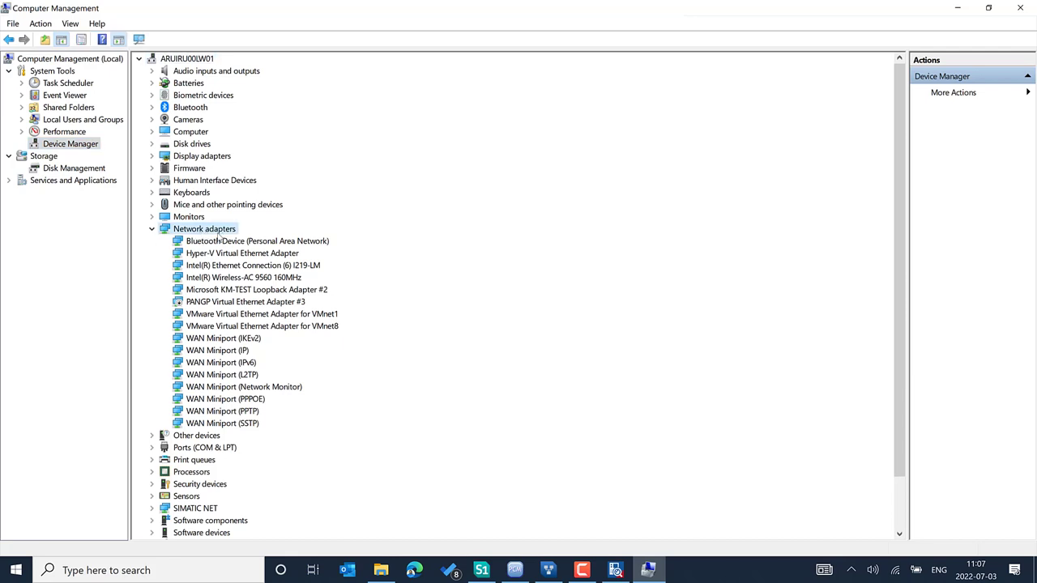
pyautogui.click(43, 26)
pyautogui.click(81, 56)
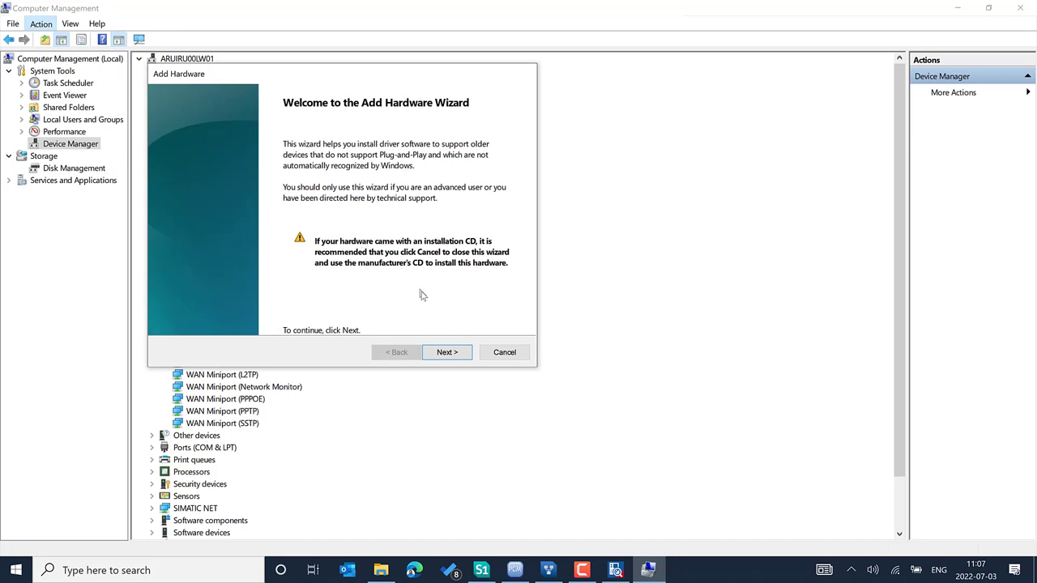
pyautogui.click(456, 355)
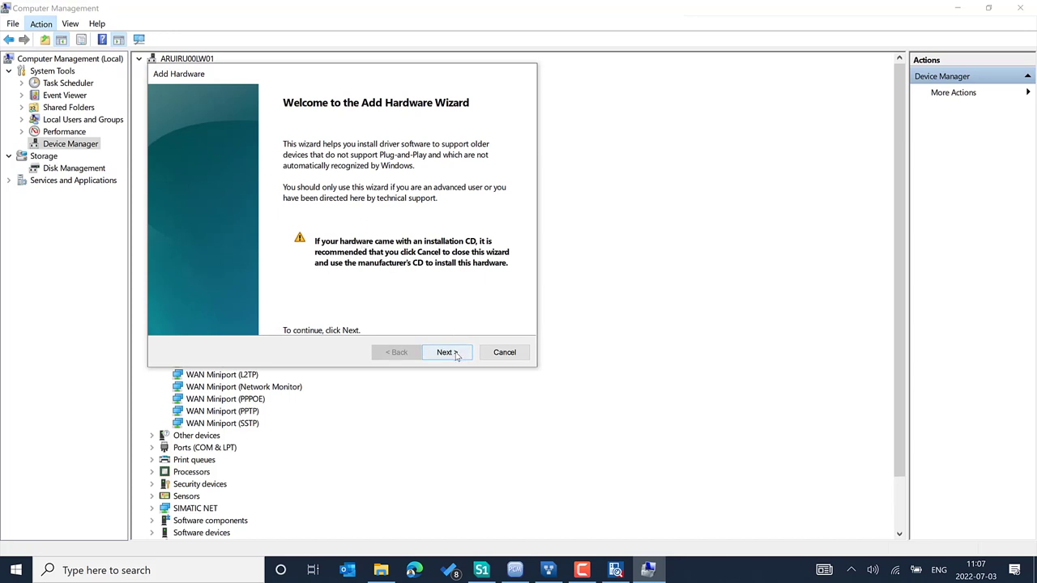
pyautogui.click(243, 231)
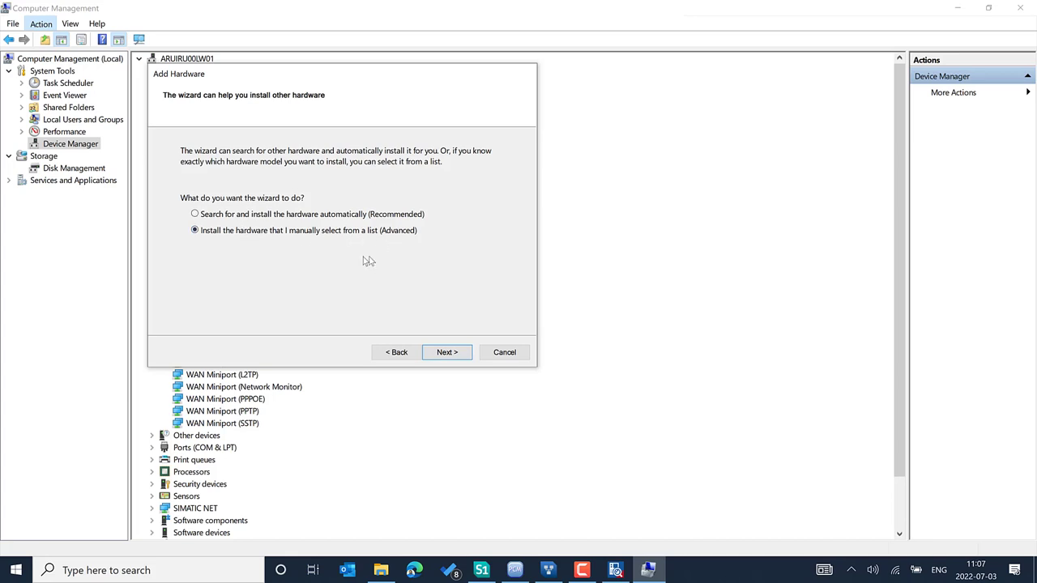
pyautogui.click(447, 352)
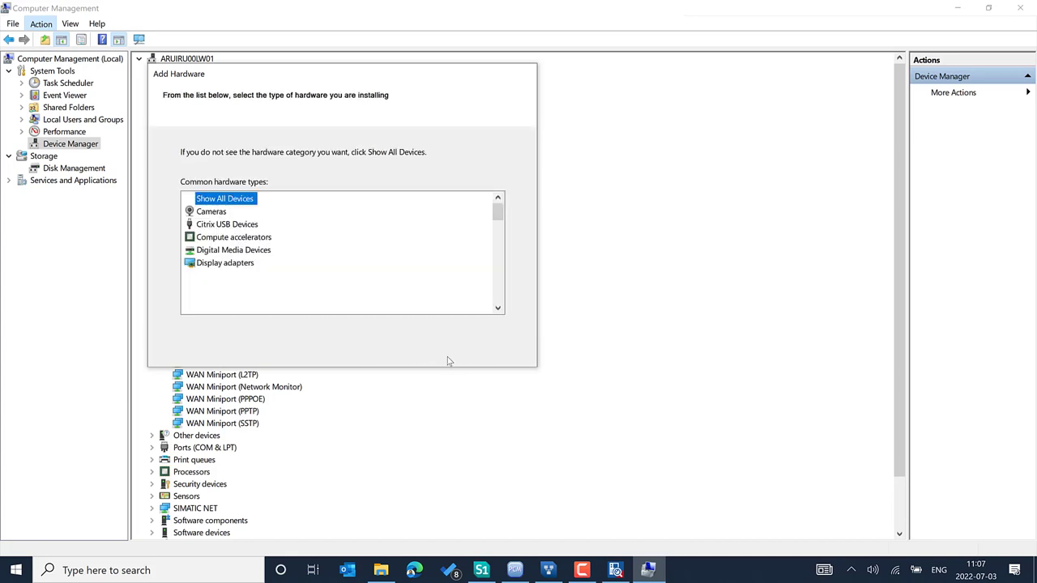
# - Choose Network adapters as the type of hardware to install and continue to the driver selection
pyautogui.scroll(-2, 296, 264)
pyautogui.scroll(-3, 296, 268)
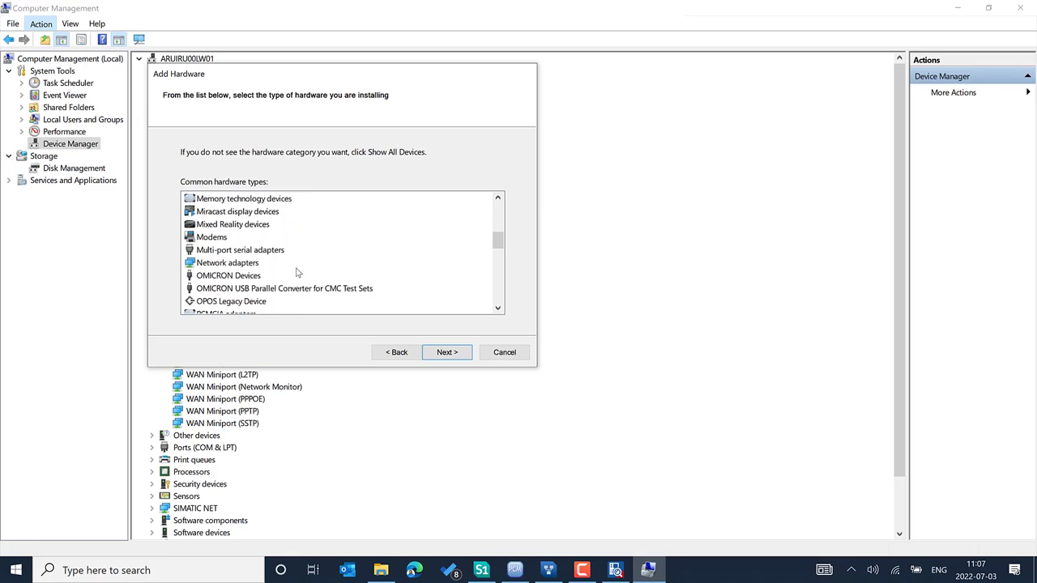
pyautogui.click(248, 264)
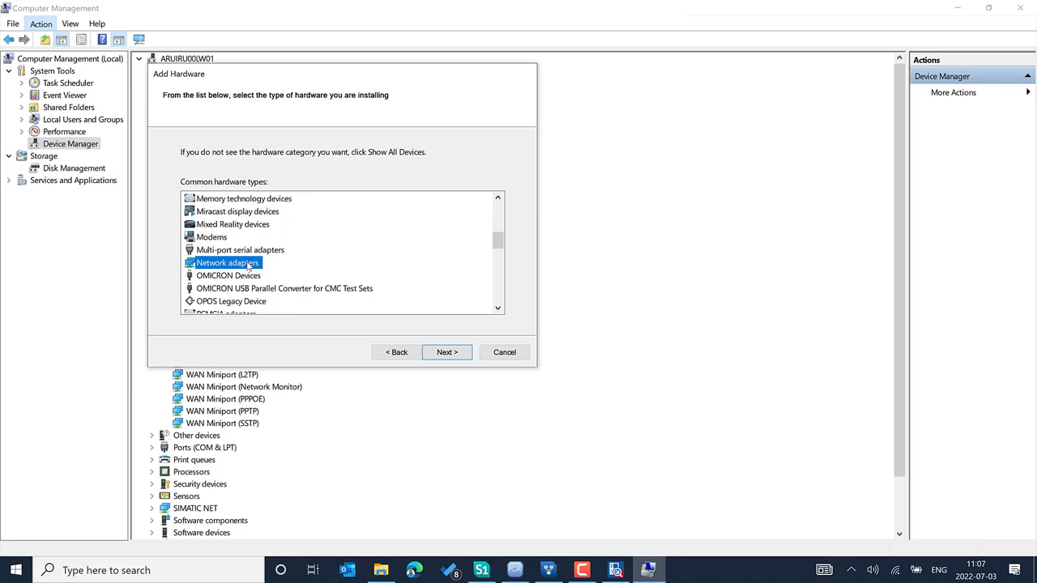
pyautogui.click(450, 354)
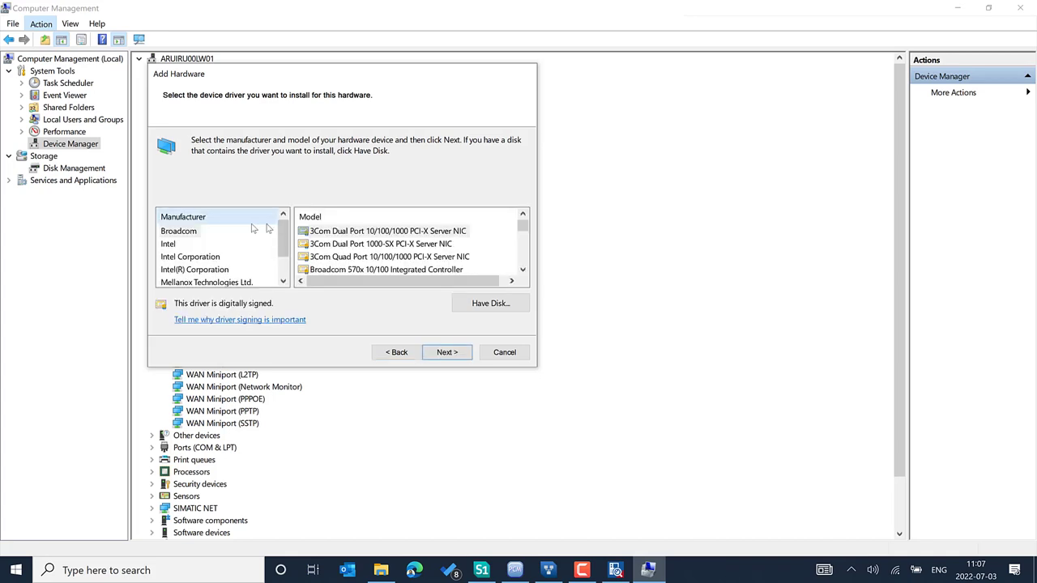
# - Install the Microsoft KM-TEST Loopback Adapter from the manufacturer Microsoft and finish the wizard
pyautogui.scroll(-1, 239, 258)
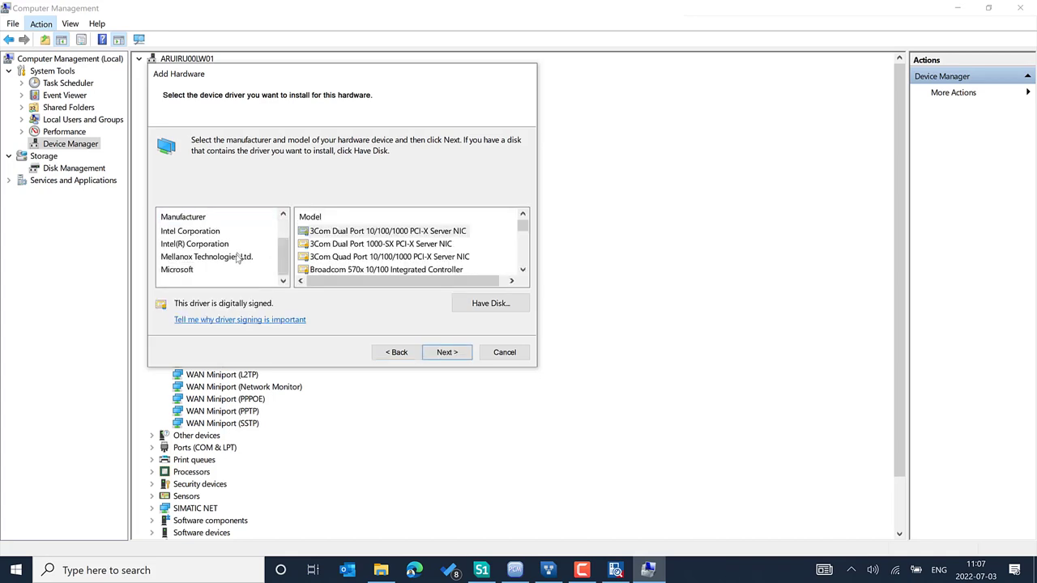
pyautogui.click(192, 272)
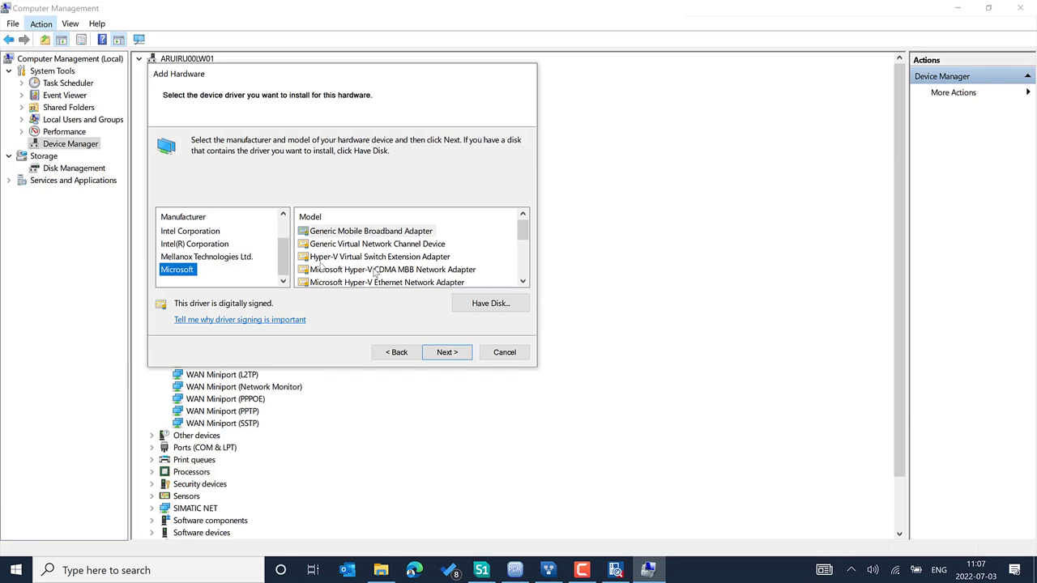
pyautogui.scroll(-1, 360, 273)
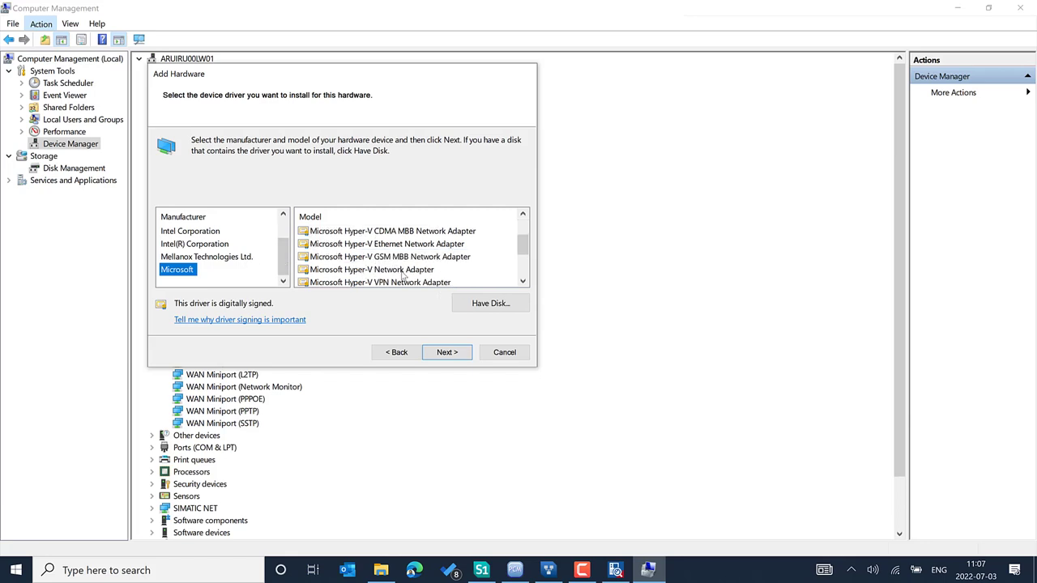
pyautogui.scroll(-2, 400, 274)
pyautogui.click(379, 259)
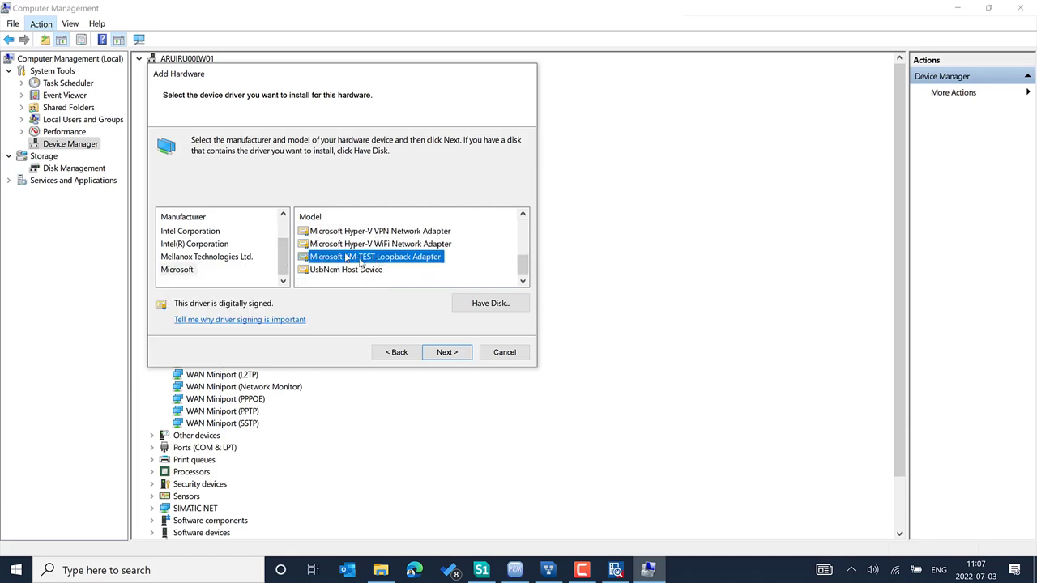
pyautogui.click(455, 355)
pyautogui.click(455, 354)
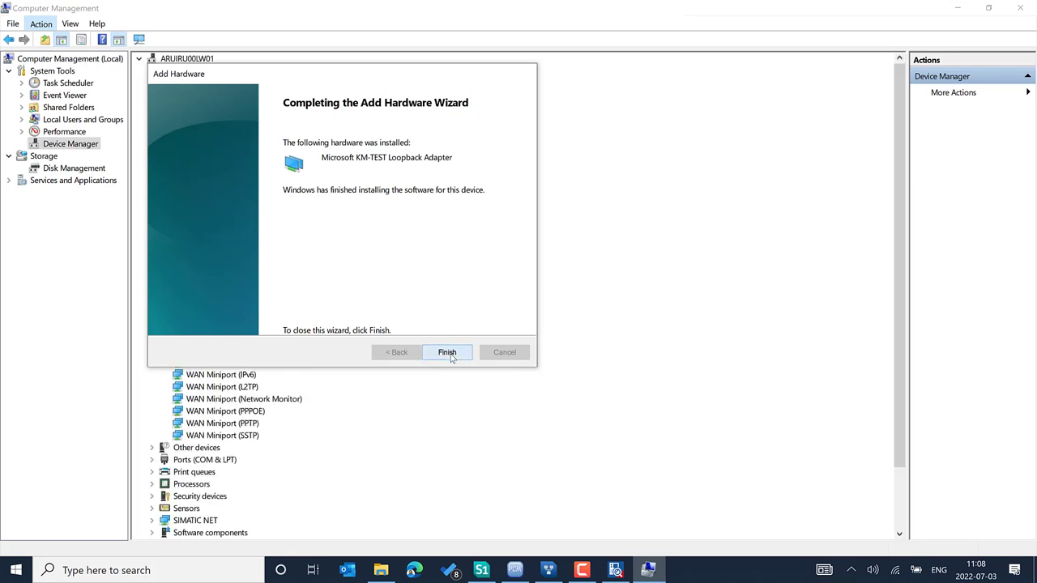
pyautogui.click(447, 352)
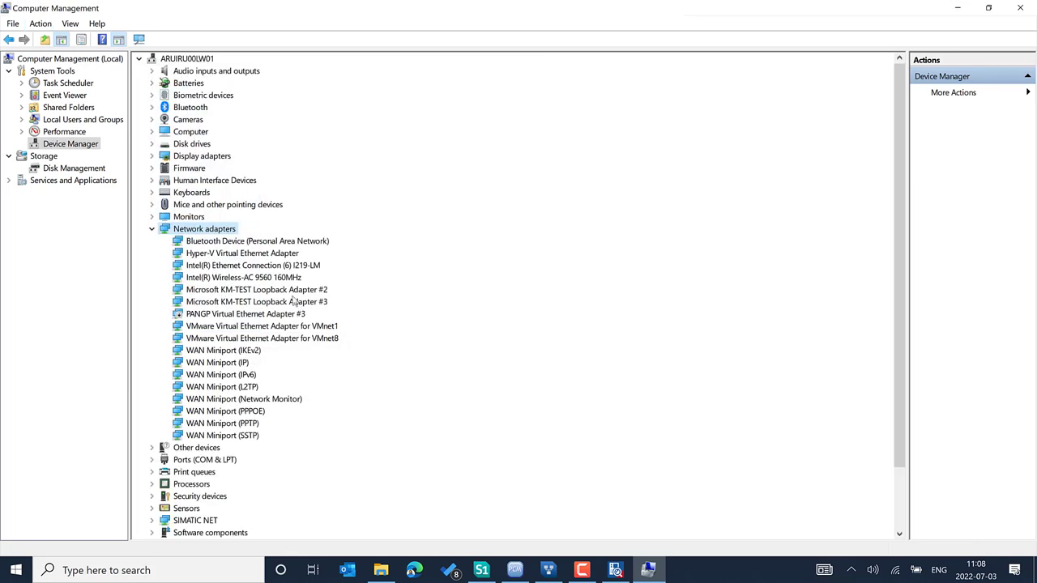
# - Check the Microsoft KM-TEST Loopback Adapter #2 and #3 entries among the network adapters
pyautogui.click(293, 302)
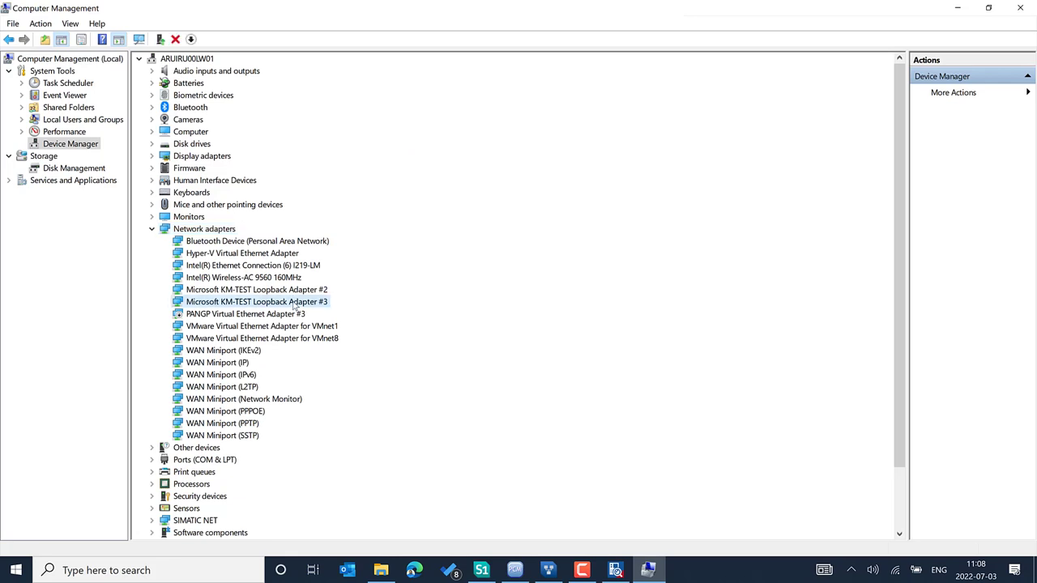
pyautogui.click(291, 292)
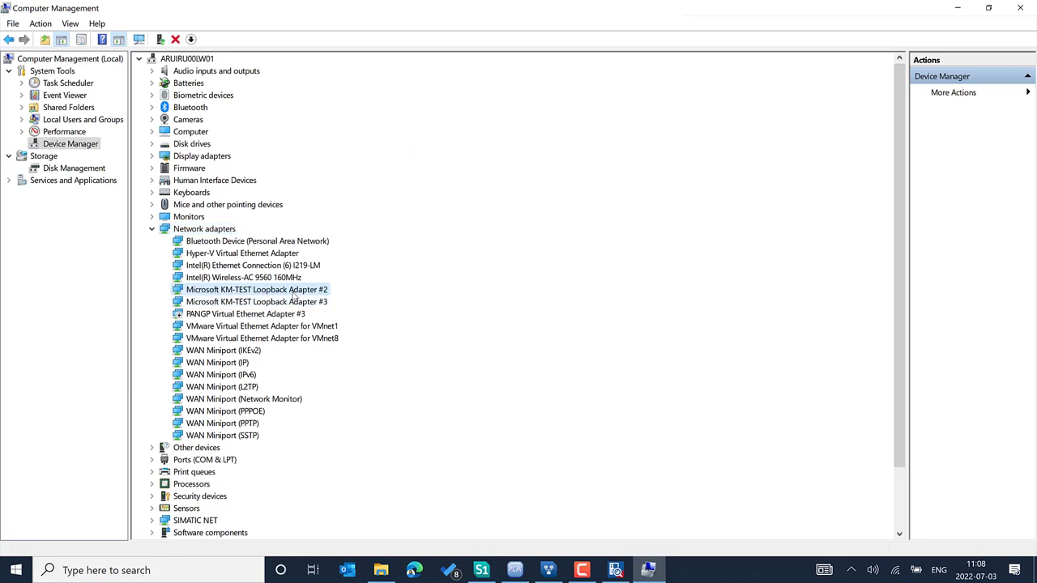
pyautogui.click(293, 303)
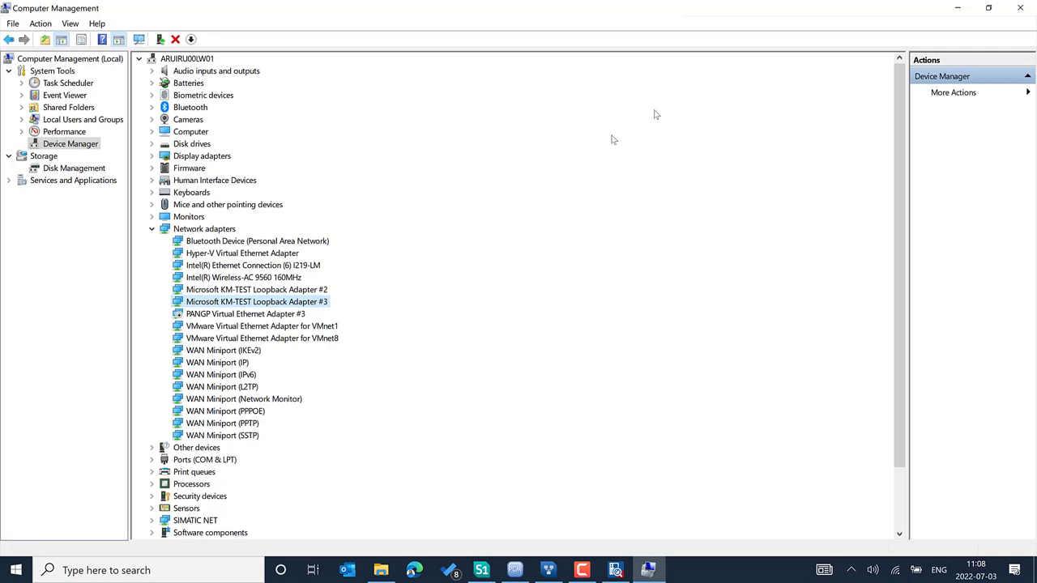
# - Open the Network Connections window through the network settings and the Network and Sharing Center
pyautogui.rightClick(894, 571)
pyautogui.click(897, 553)
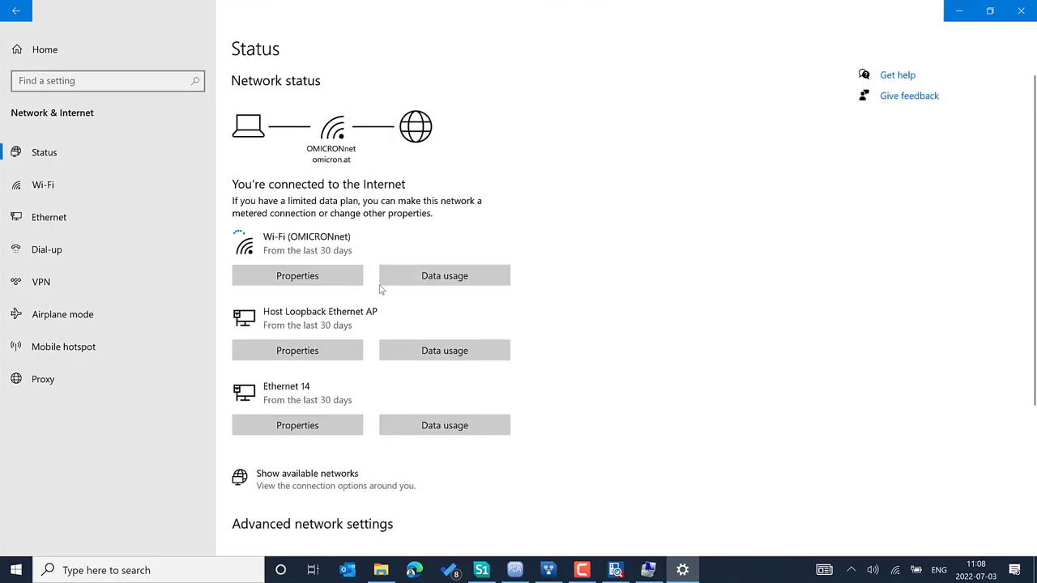
pyautogui.scroll(-3, 386, 389)
pyautogui.click(327, 373)
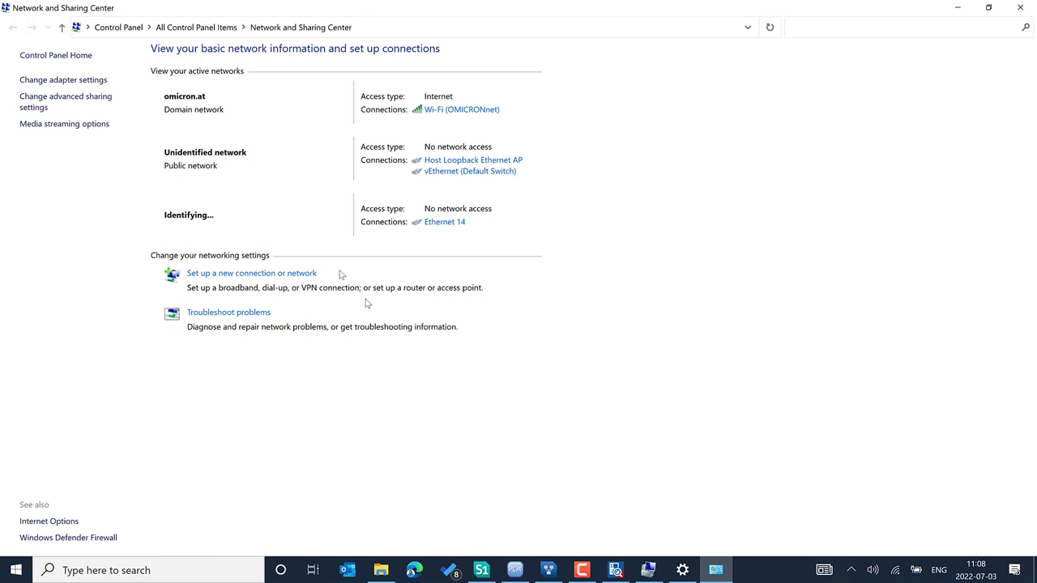
pyautogui.click(78, 82)
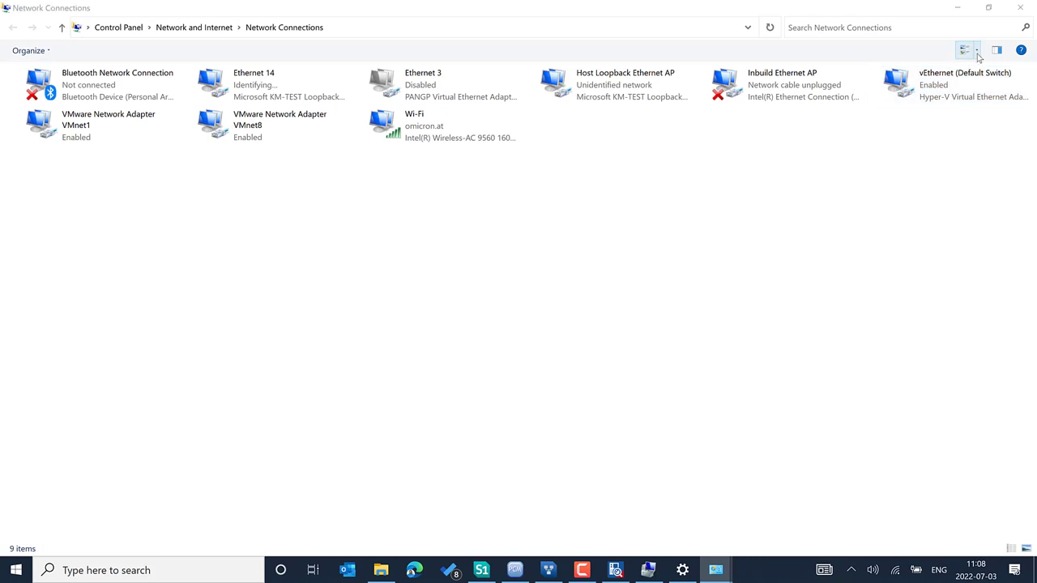
# - List the network connections with details and widen the Device Name column to check which connection uses each adapter
pyautogui.click(976, 51)
pyautogui.click(976, 128)
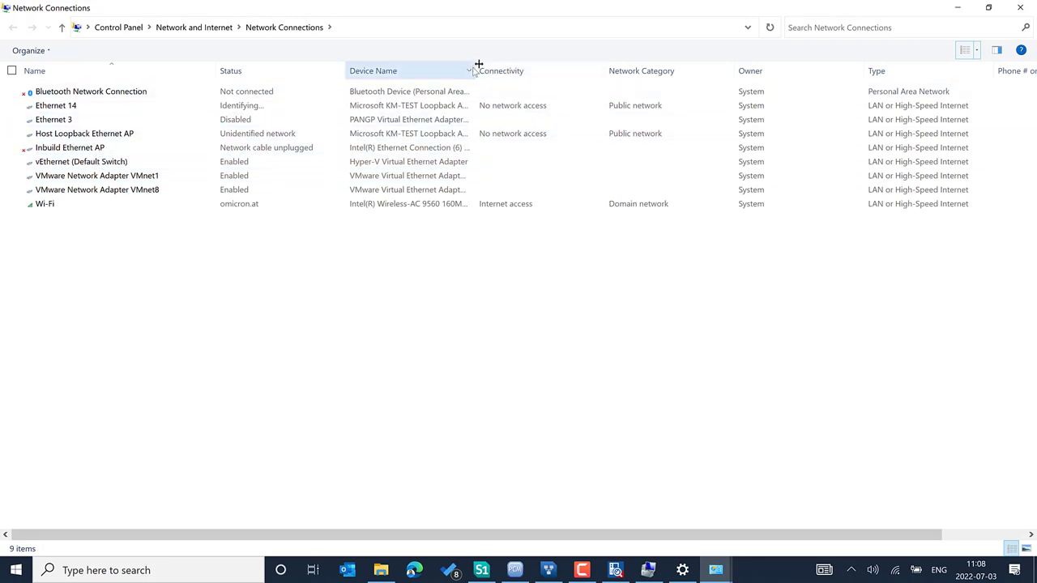
pyautogui.moveTo(477, 65); pyautogui.dragTo(567, 65)
pyautogui.click(144, 106)
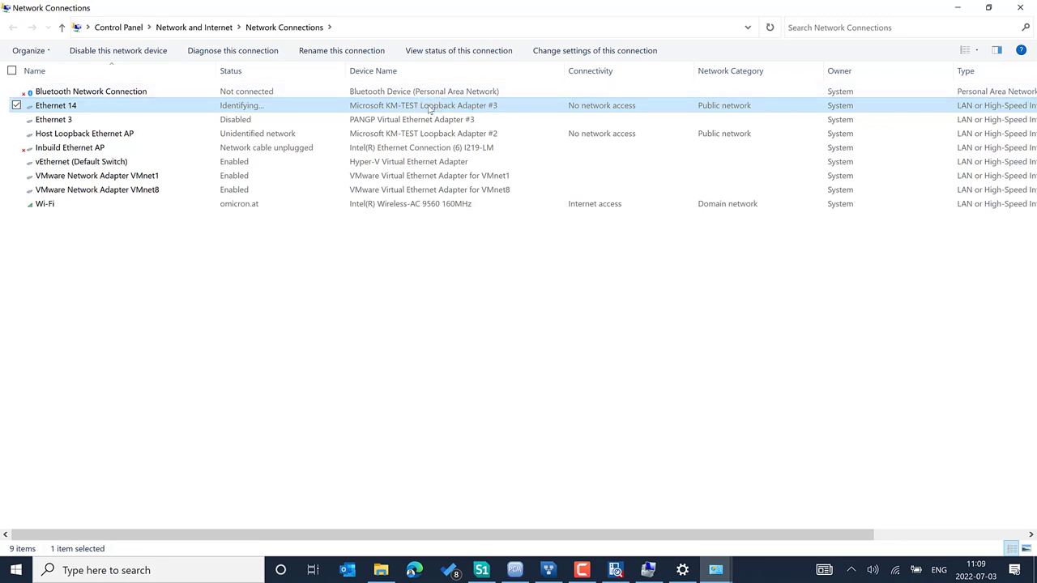
pyautogui.click(113, 151)
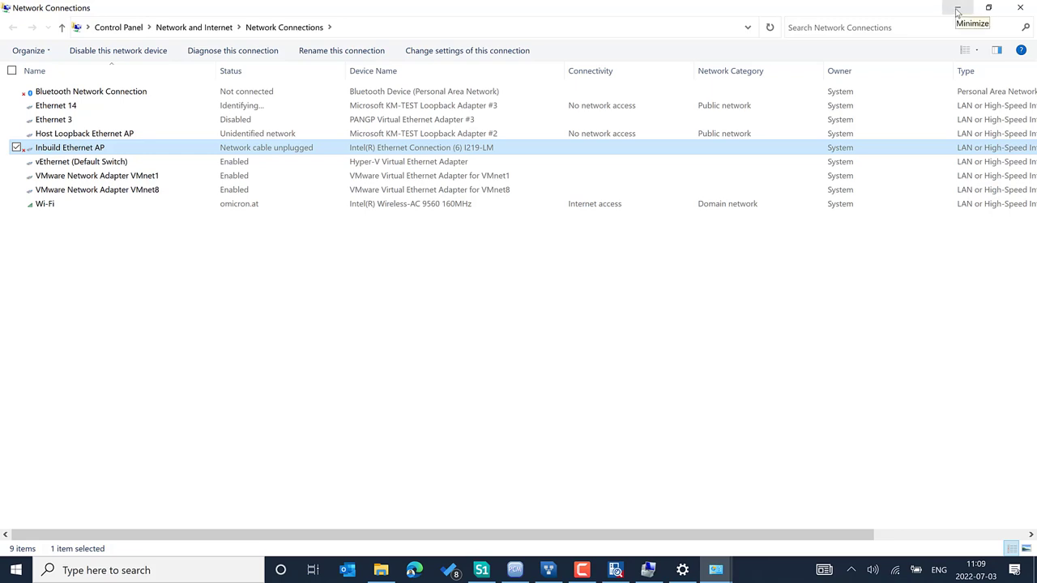
# - Select the Ethernet 14 loopback connection, then put away the network, settings and file windows to return to IEDScout
pyautogui.click(431, 107)
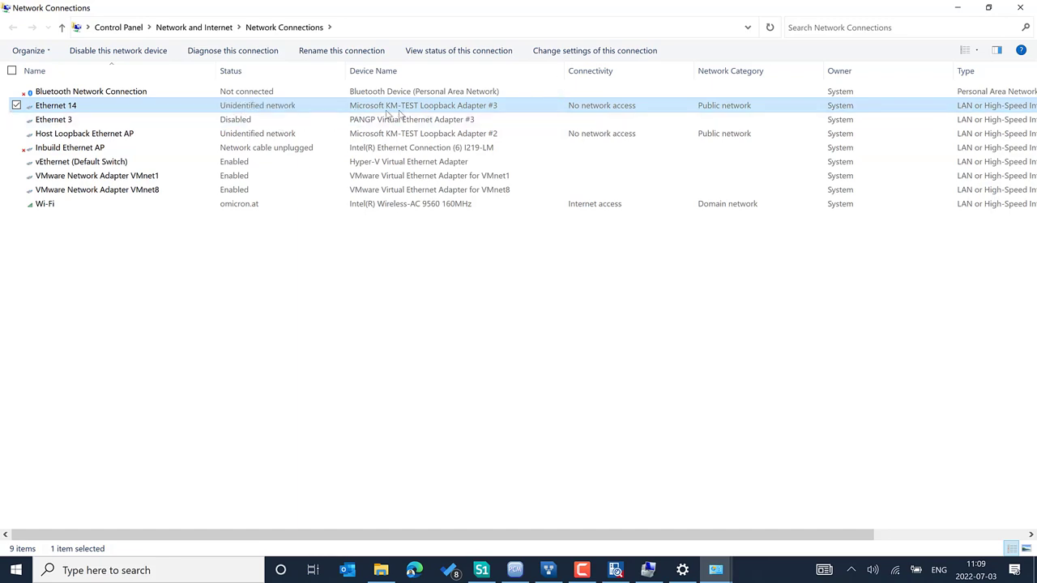
pyautogui.click(964, 10)
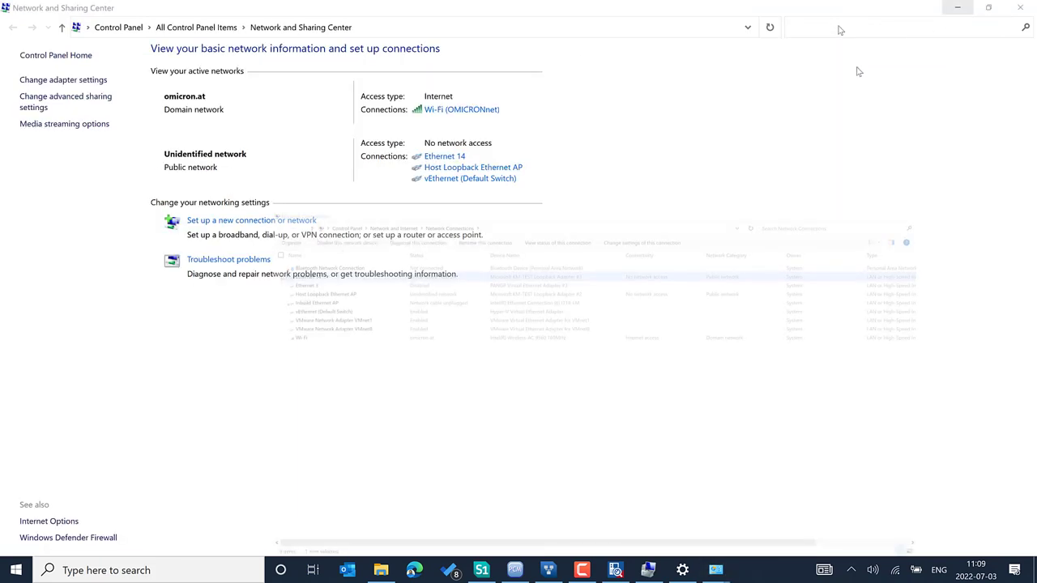
pyautogui.click(958, 8)
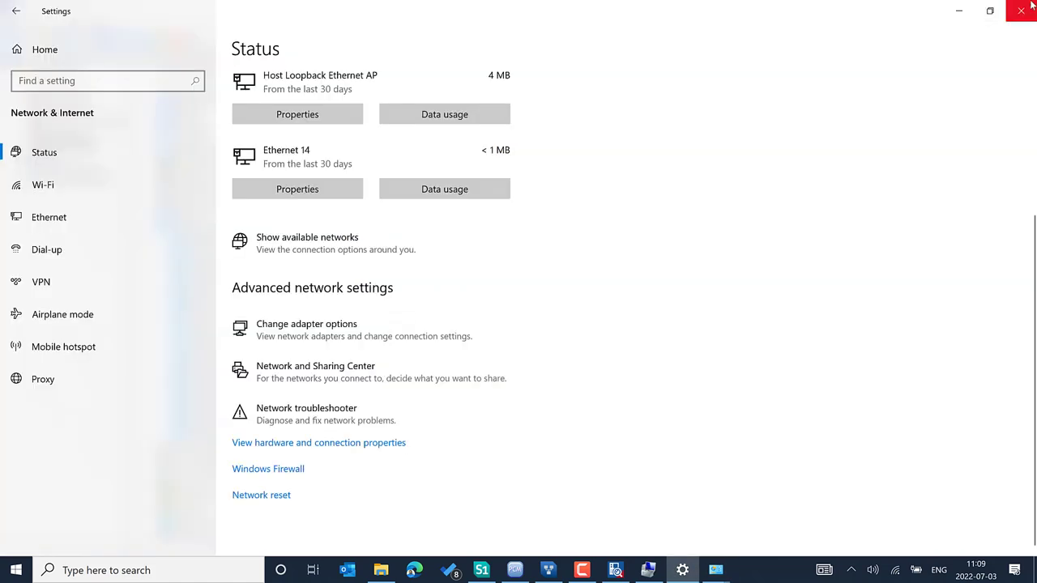
pyautogui.click(1022, 8)
pyautogui.click(1022, 7)
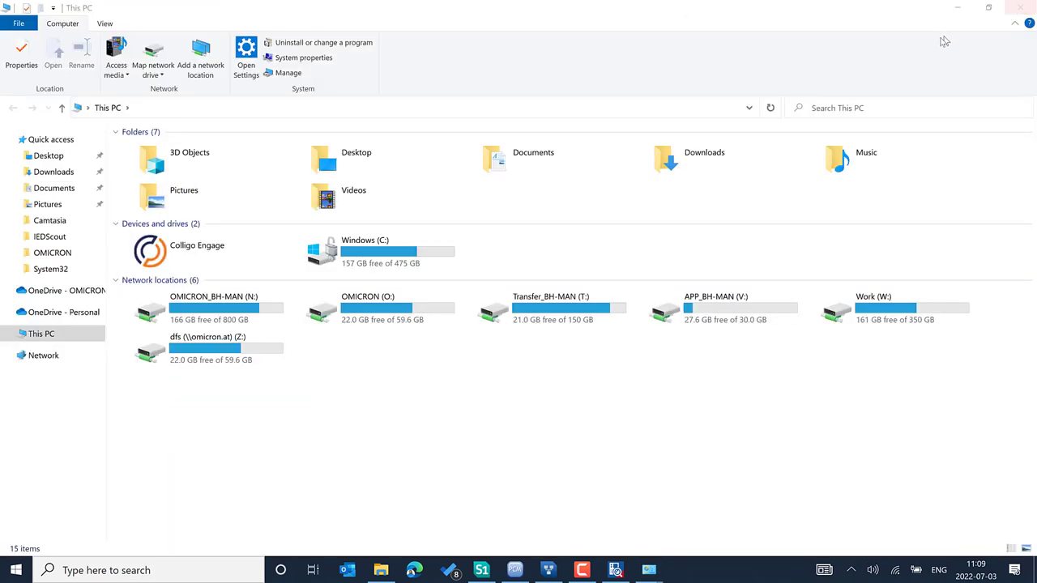
pyautogui.click(964, 8)
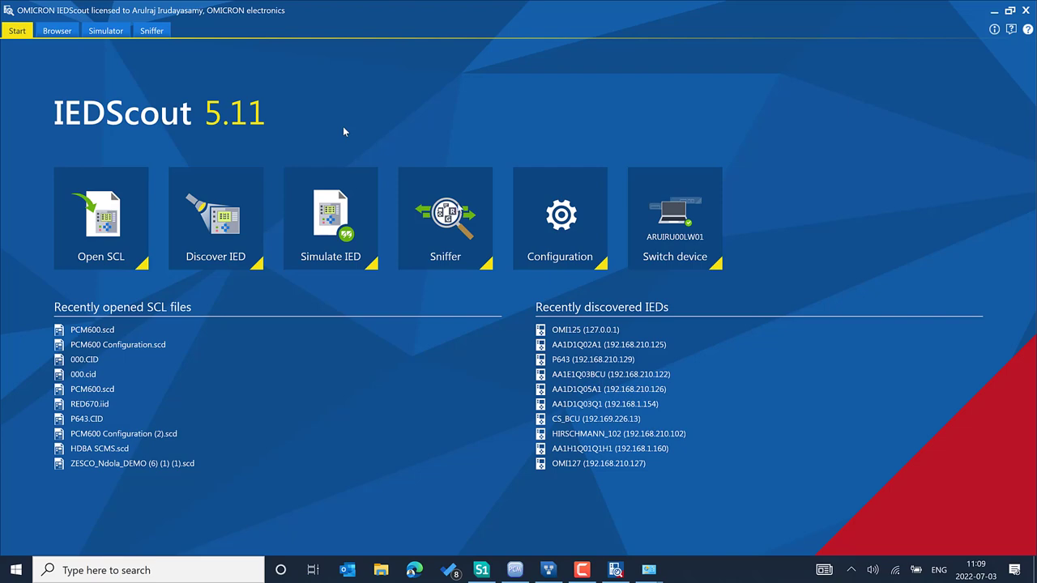
# - Switch to IEC 61850 IED Configurator and start exporting the OMI129 configuration to SCL as P643.CID in the Desktop IEDScout folder
pyautogui.click(551, 572)
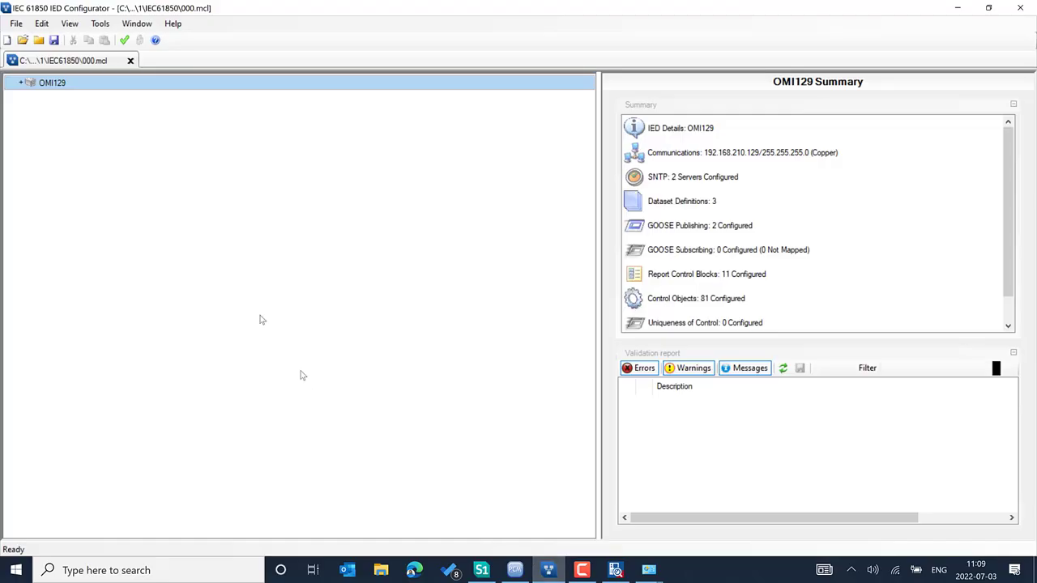
pyautogui.click(100, 24)
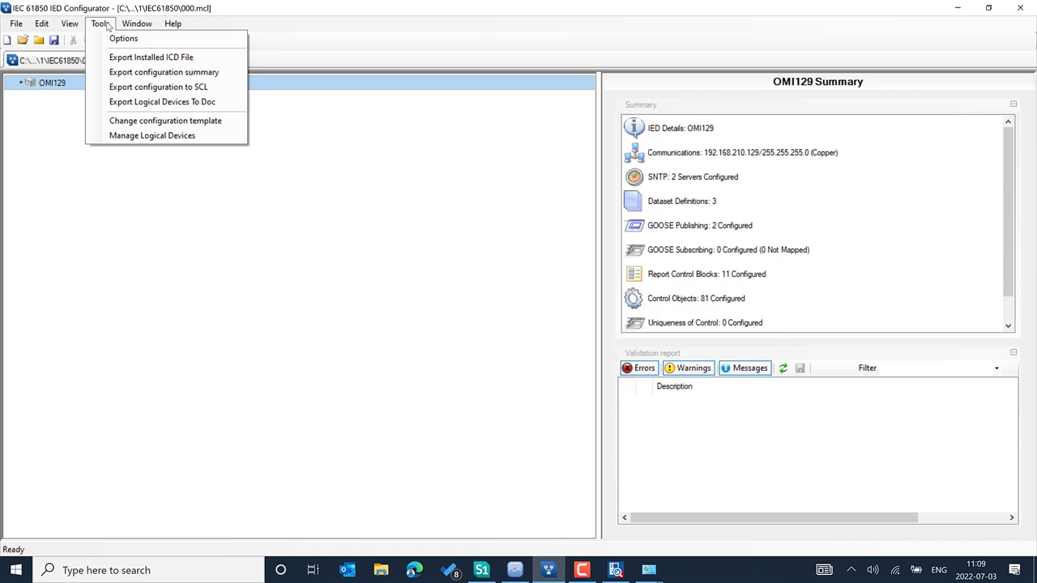
pyautogui.click(142, 91)
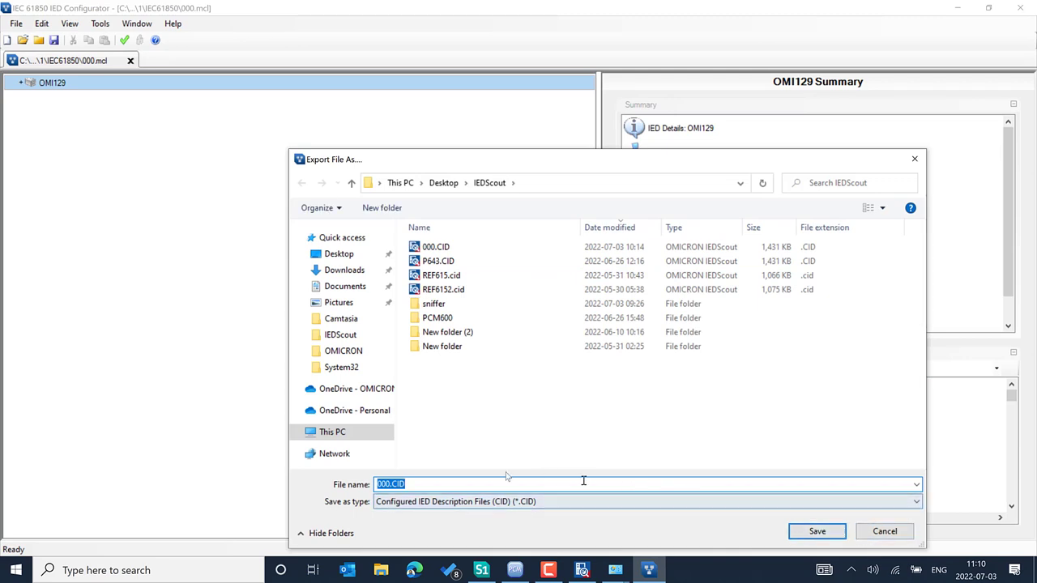
pyautogui.click(386, 484)
pyautogui.doubleClick(388, 483)
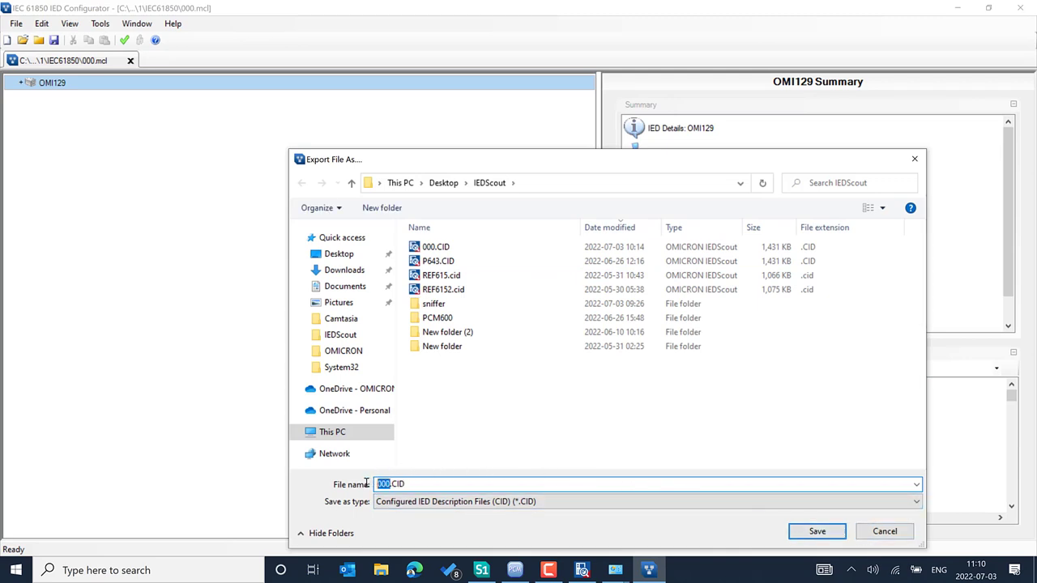
pyautogui.write('P643')
pyautogui.click(660, 188)
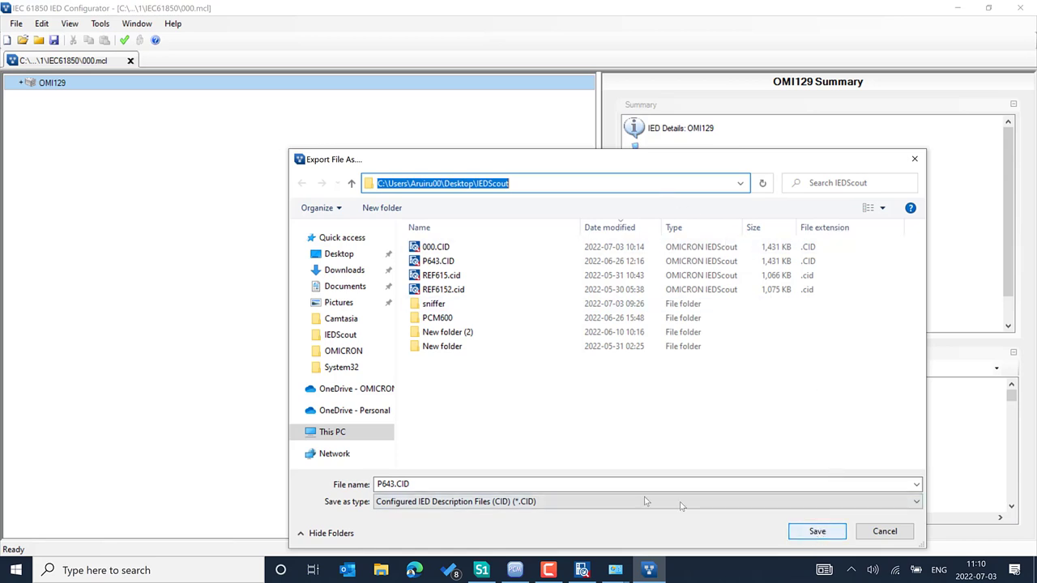
# - Append "_IEDScout Test" to the P643 file name and export the CID file with SCL schema version V3.1
pyautogui.doubleClick(399, 484)
pyautogui.press('Home')
pyautogui.write('_IEDScout Test')
pyautogui.press('Return')
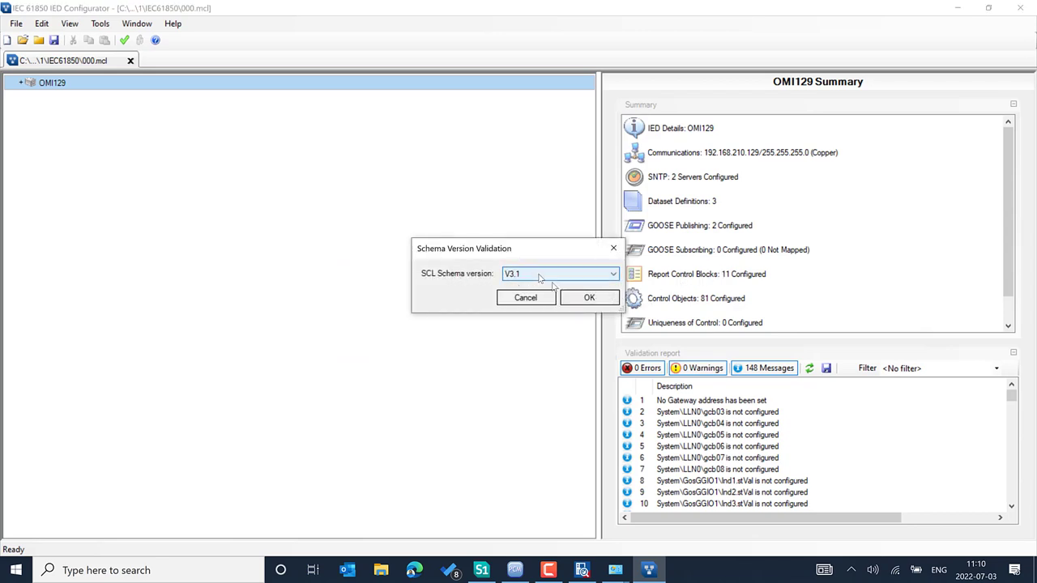
pyautogui.click(576, 300)
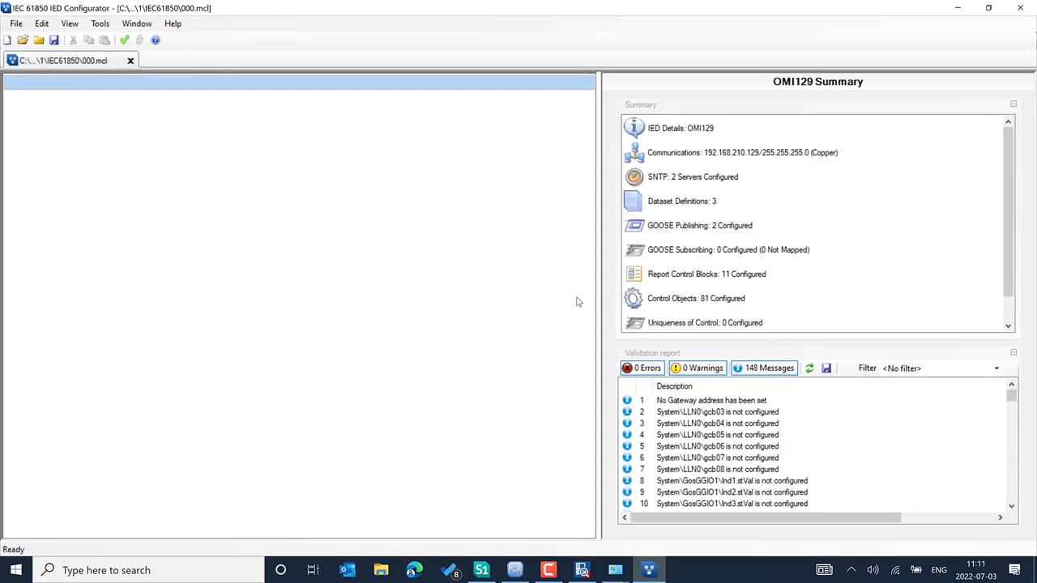
# - Open the IED Details of OMI129, check the SCL file version, schema version and IEC 61850 edition, and minimize the configurator
pyautogui.click(681, 130)
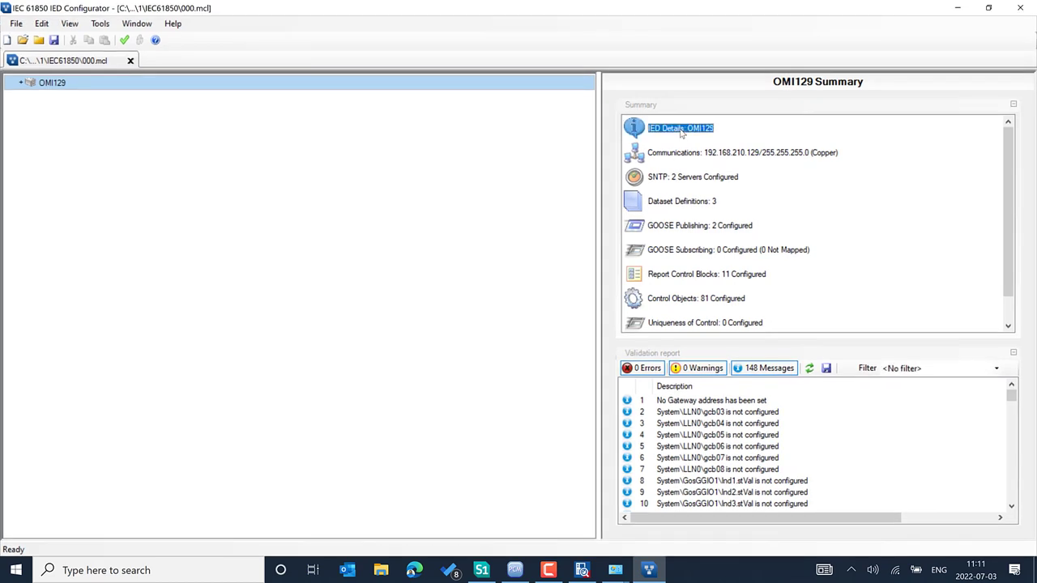
pyautogui.doubleClick(681, 131)
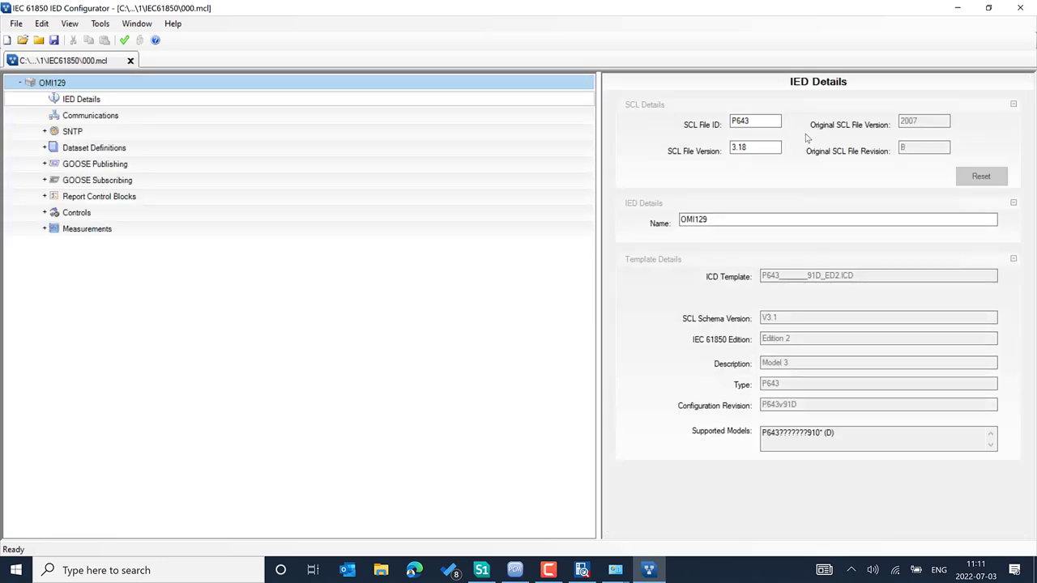
pyautogui.click(741, 149)
pyautogui.click(179, 119)
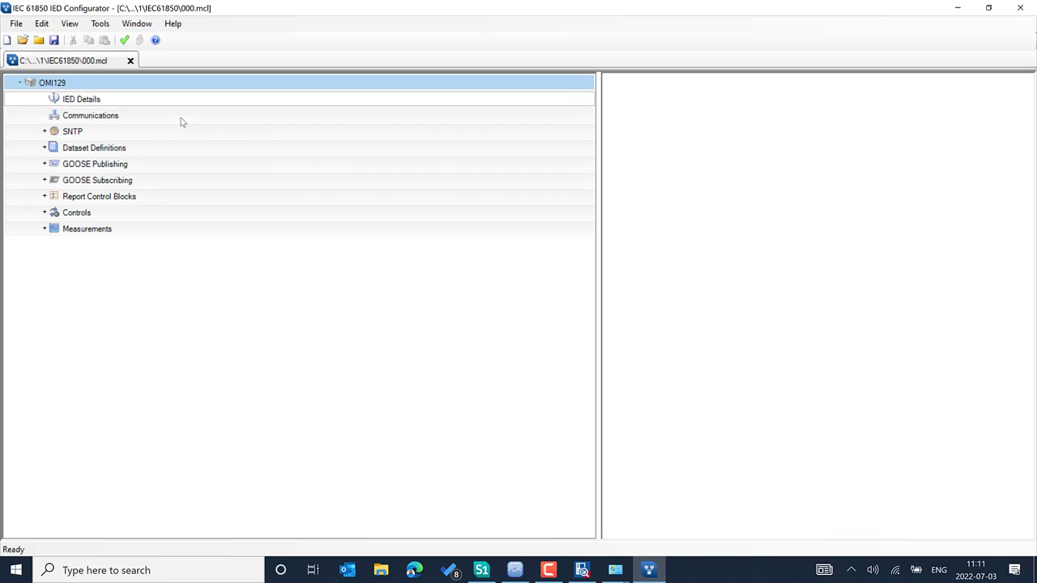
pyautogui.click(174, 106)
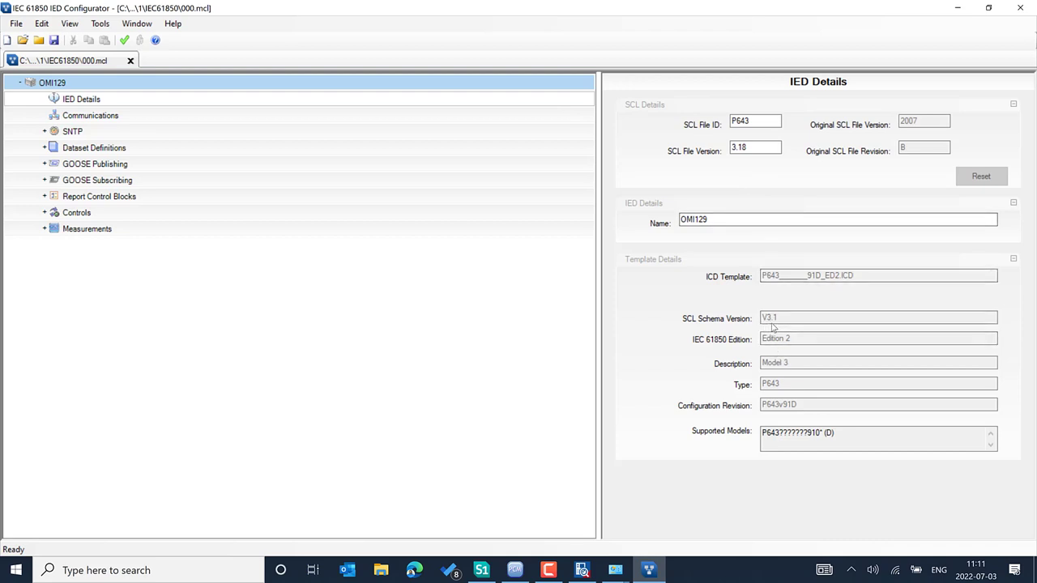
pyautogui.click(775, 340)
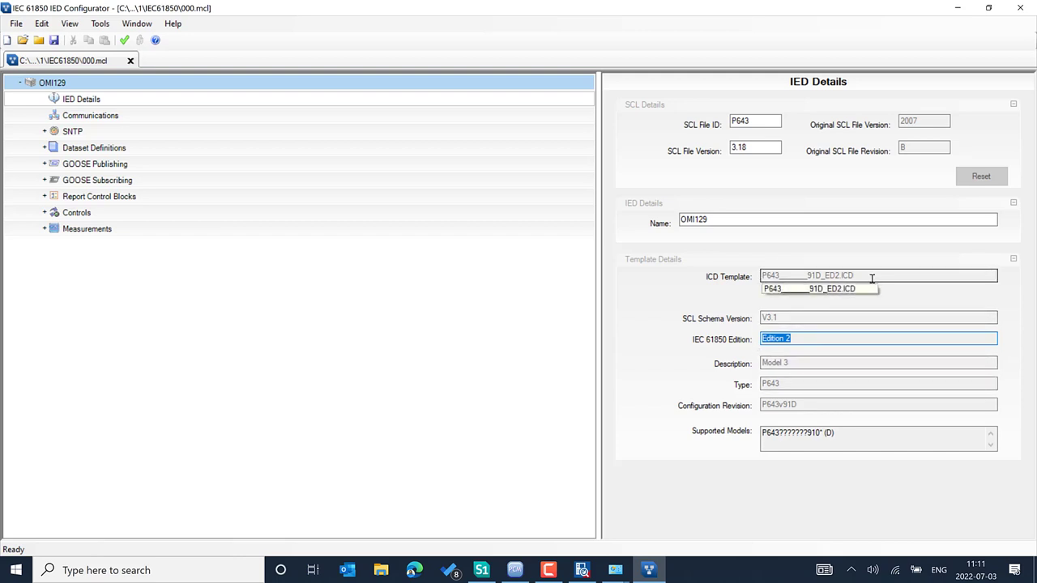
pyautogui.click(963, 15)
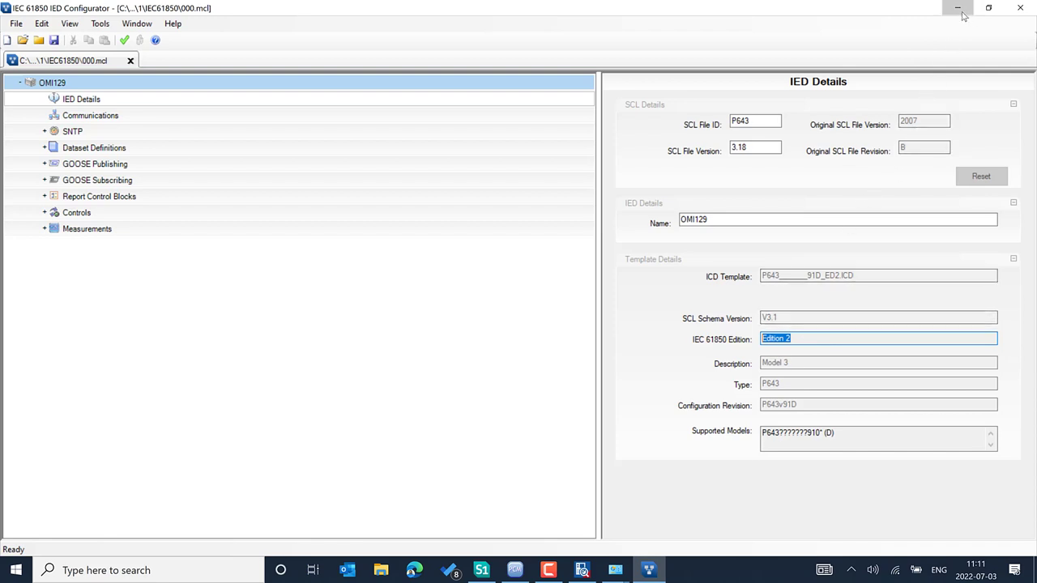
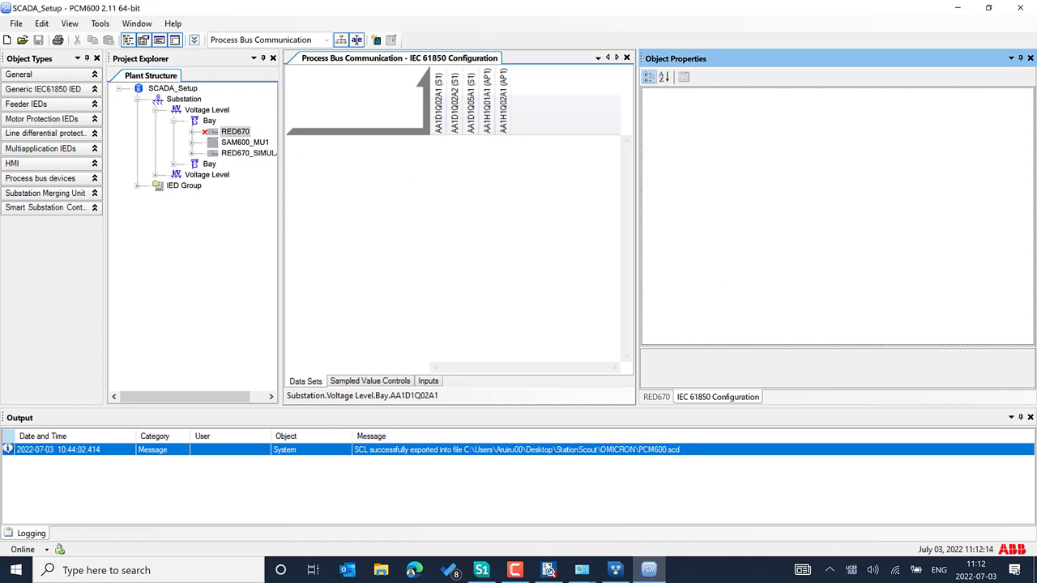
# - Switch to IEDScout, start simulating an IED and browse to the Desktop IEDScout folder in the SCL file selection
pyautogui.click(548, 570)
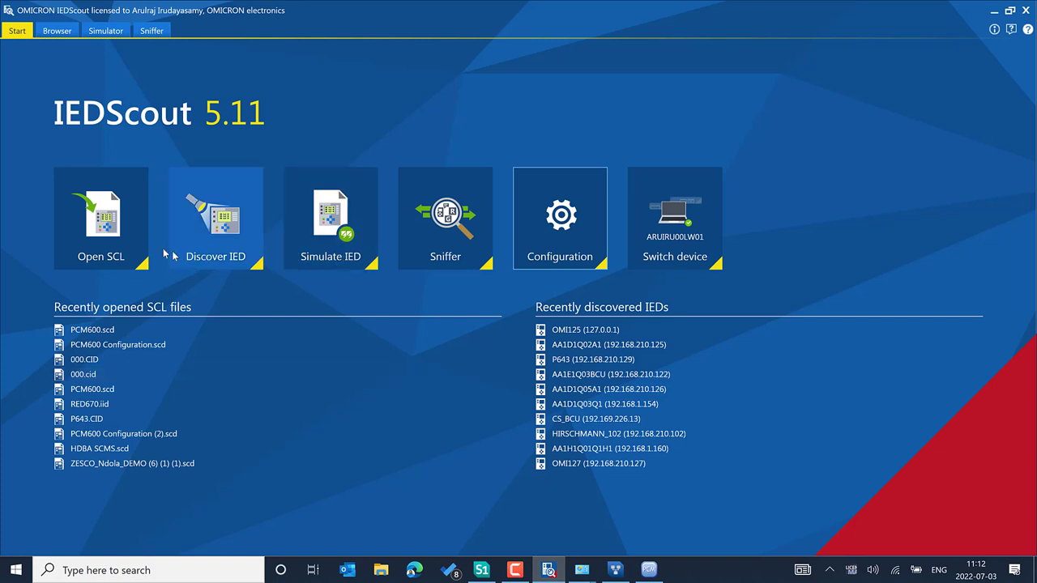
pyautogui.click(343, 256)
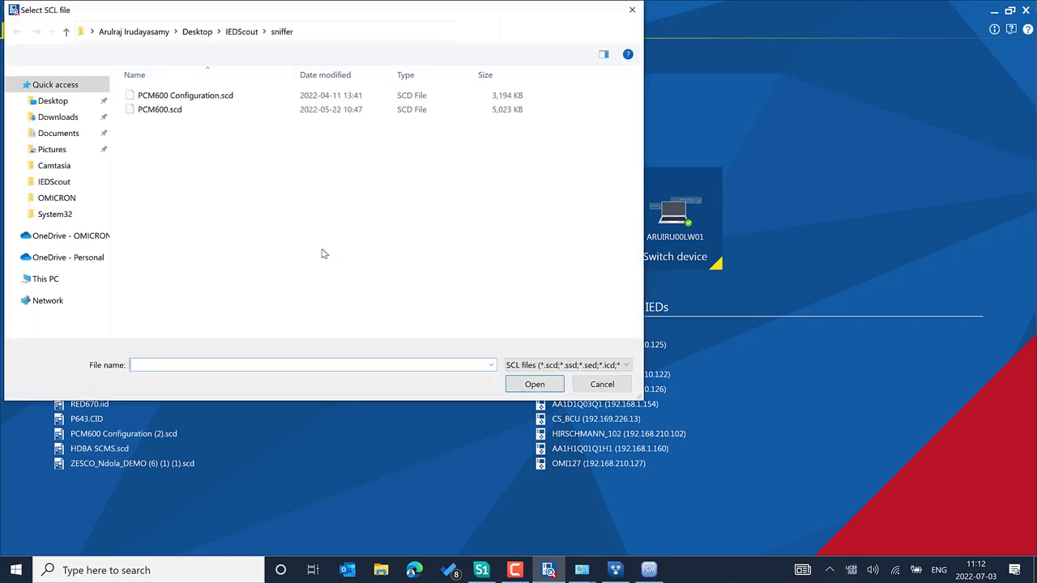
pyautogui.click(317, 39)
pyautogui.press('End')
pyautogui.press('BackSpace')
pyautogui.press('BackSpace')
pyautogui.press('BackSpace')
pyautogui.press('BackSpace')
pyautogui.press('BackSpace')
pyautogui.press('BackSpace')
pyautogui.press('BackSpace')
pyautogui.press('BackSpace')
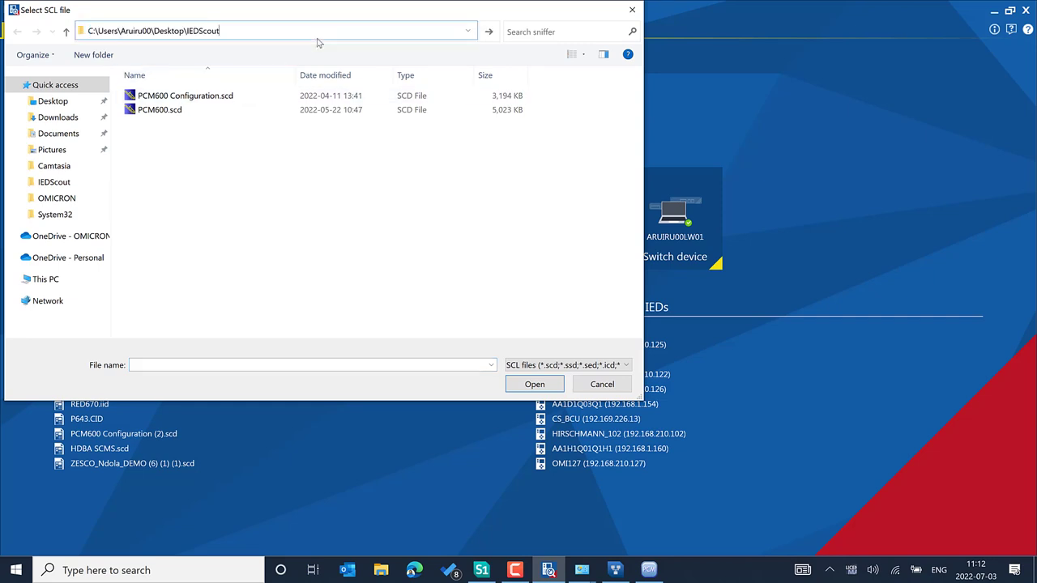
pyautogui.press('Return')
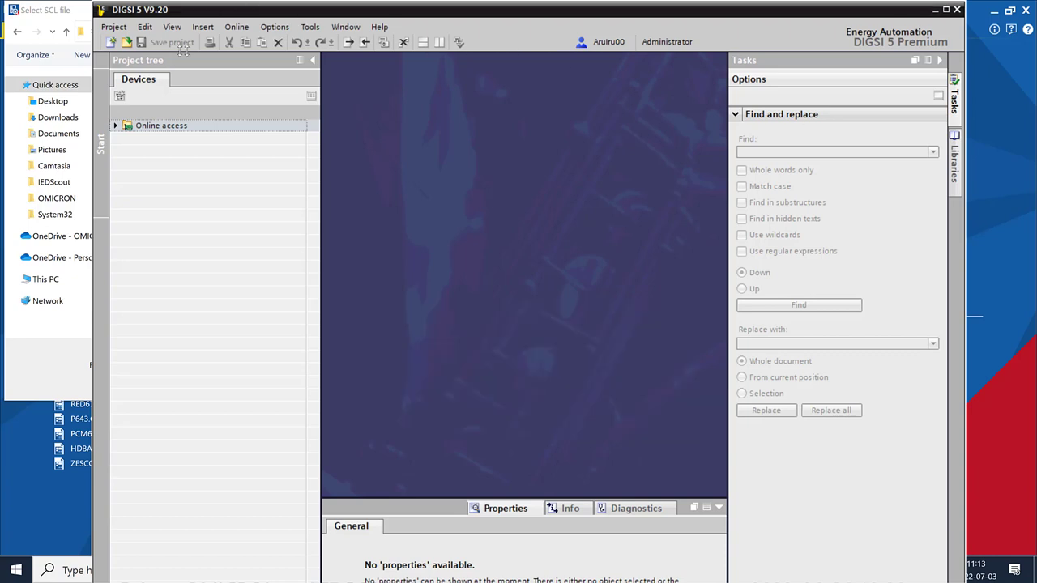
# - In DIGSI 5, open the recent project "Sampled Vlaue application testing" and open IEC station 1 from its IEC 61850 stations
pyautogui.click(120, 31)
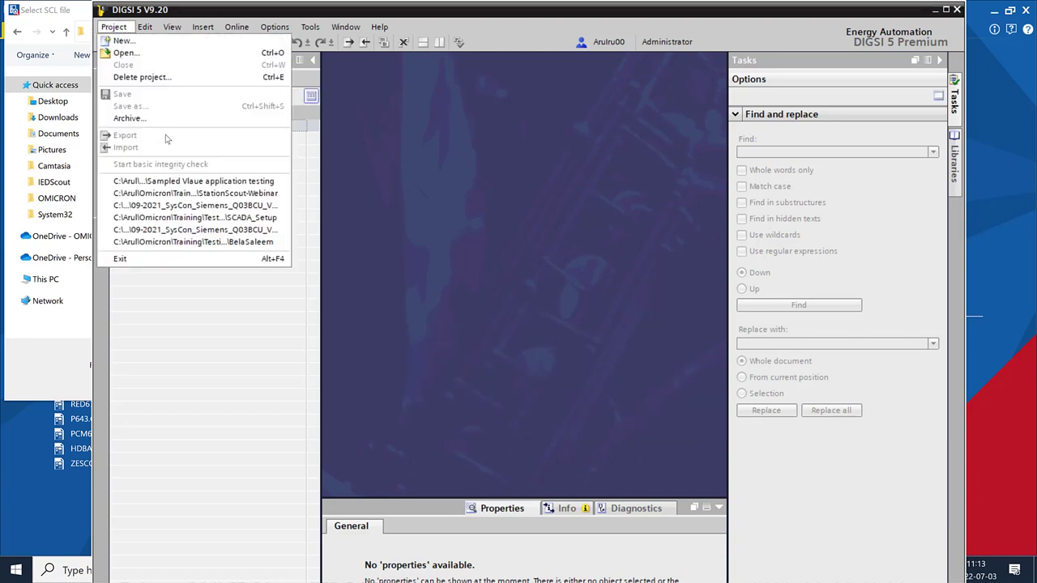
pyautogui.click(179, 183)
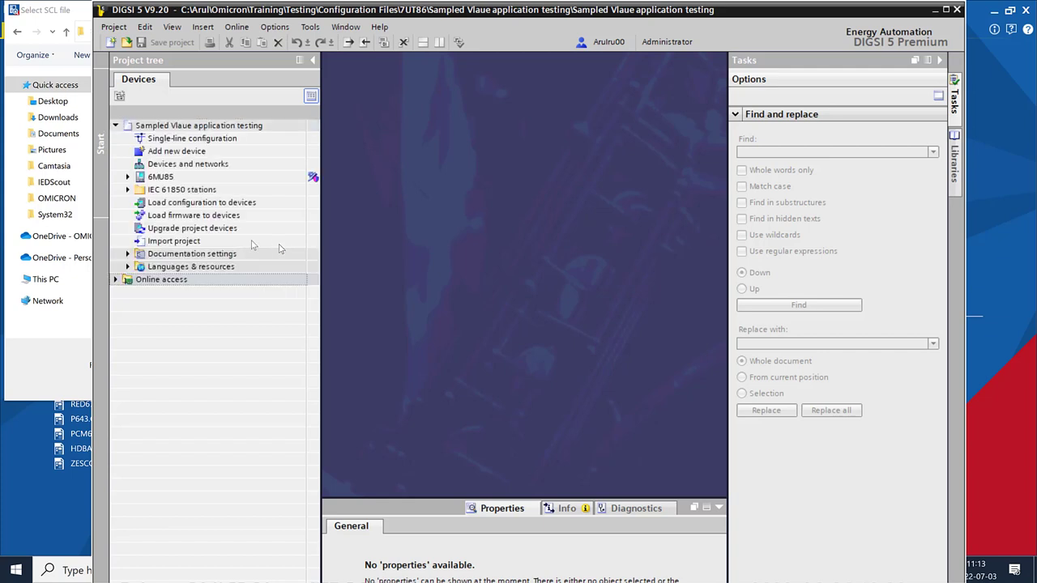
pyautogui.click(127, 190)
pyautogui.click(166, 216)
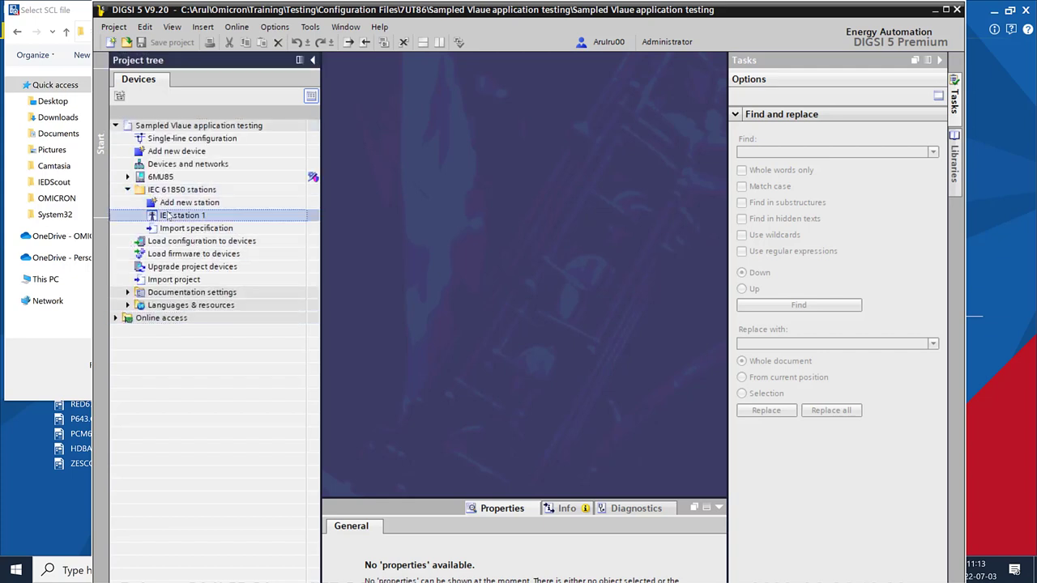
pyautogui.doubleClick(166, 215)
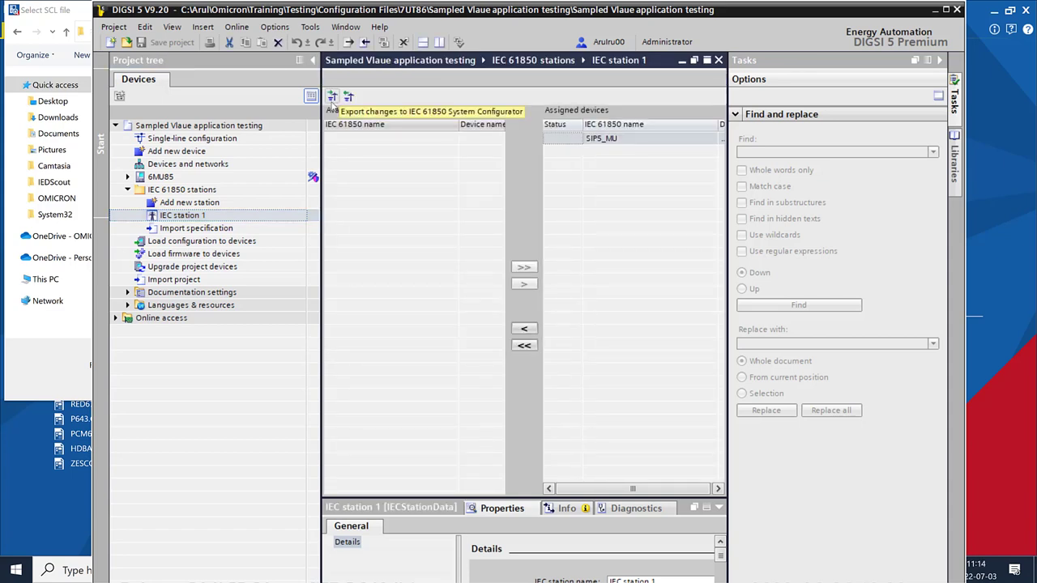
# - Export the changes of IEC station 1 to the IEC 61850 System Configurator and bring that application up
pyautogui.click(332, 96)
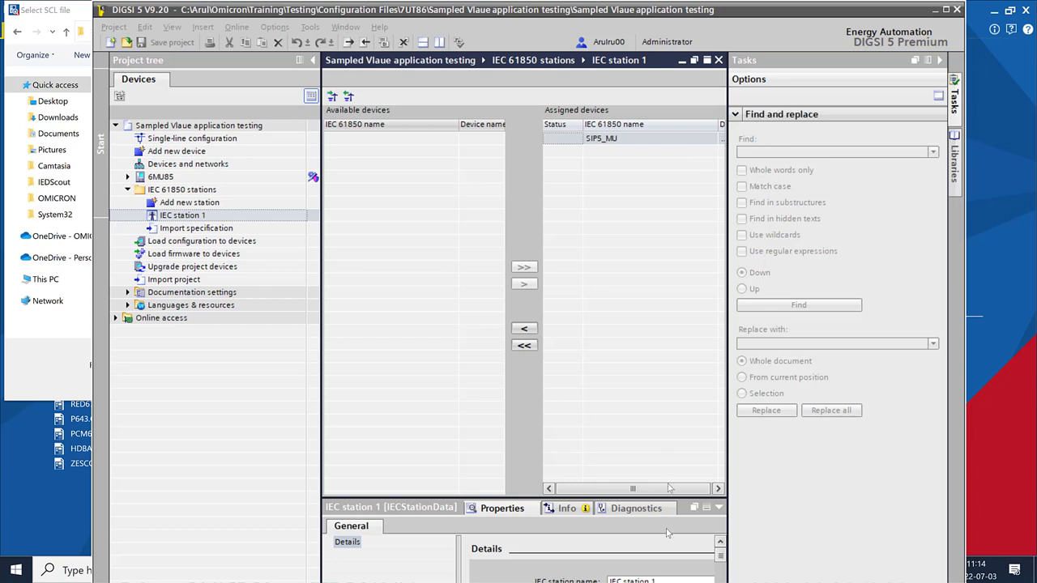
pyautogui.click(658, 581)
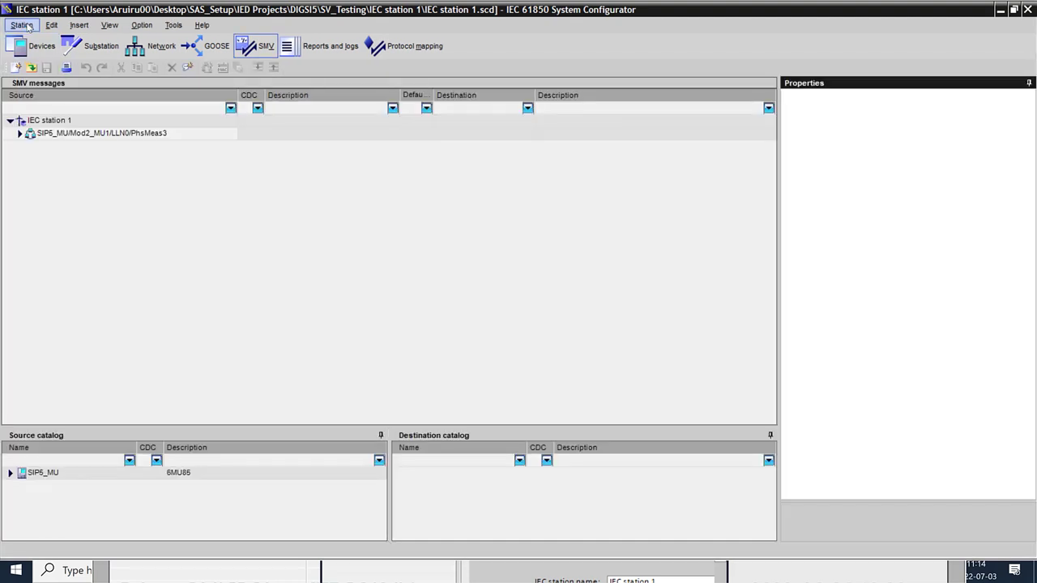
# - Open the IEC 61850 station export, review the file types available for IEC station 1 and cancel without exporting
pyautogui.click(23, 25)
pyautogui.moveTo(81, 134)
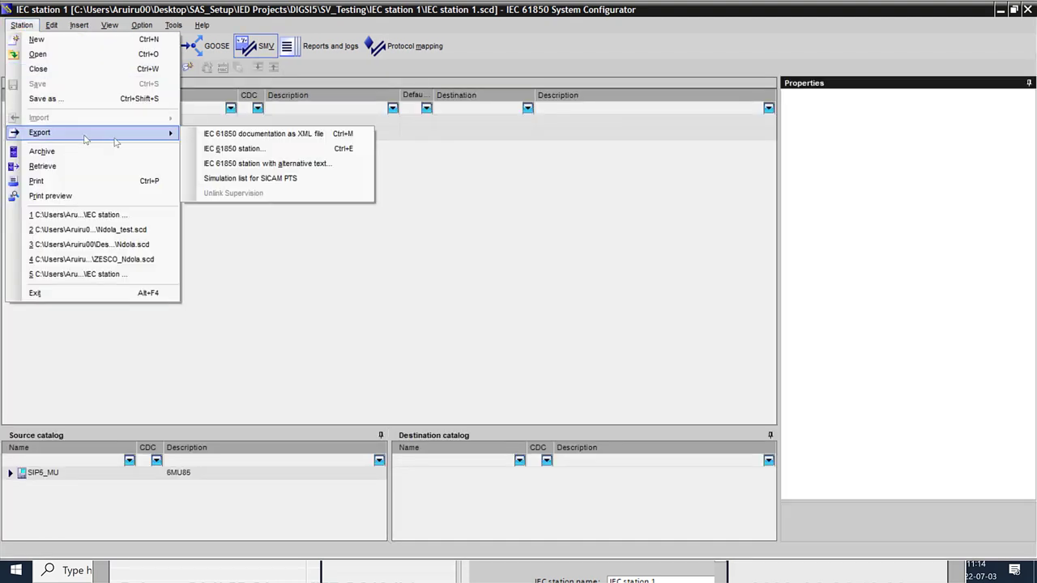
pyautogui.click(247, 151)
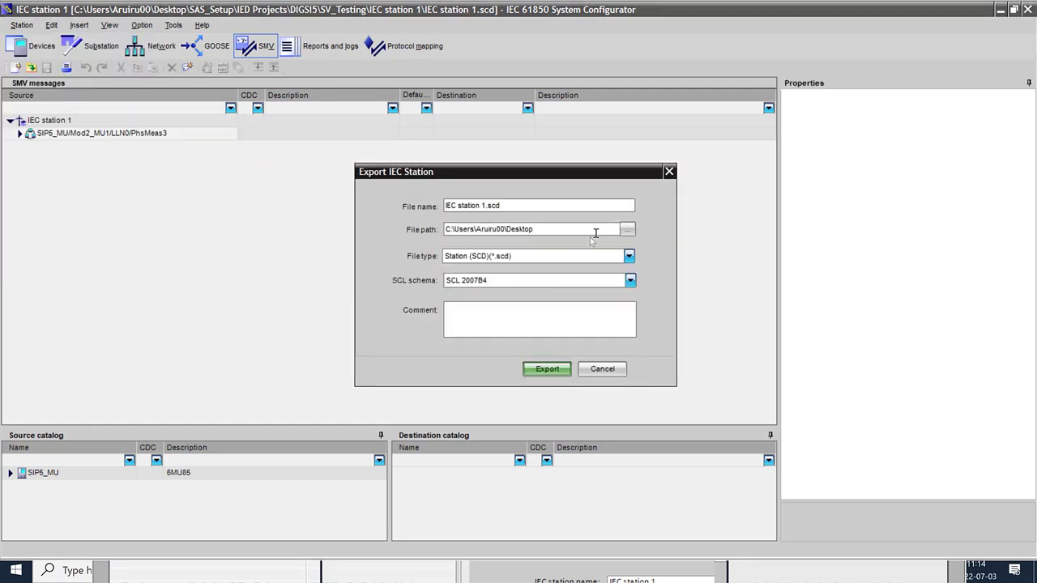
pyautogui.click(630, 256)
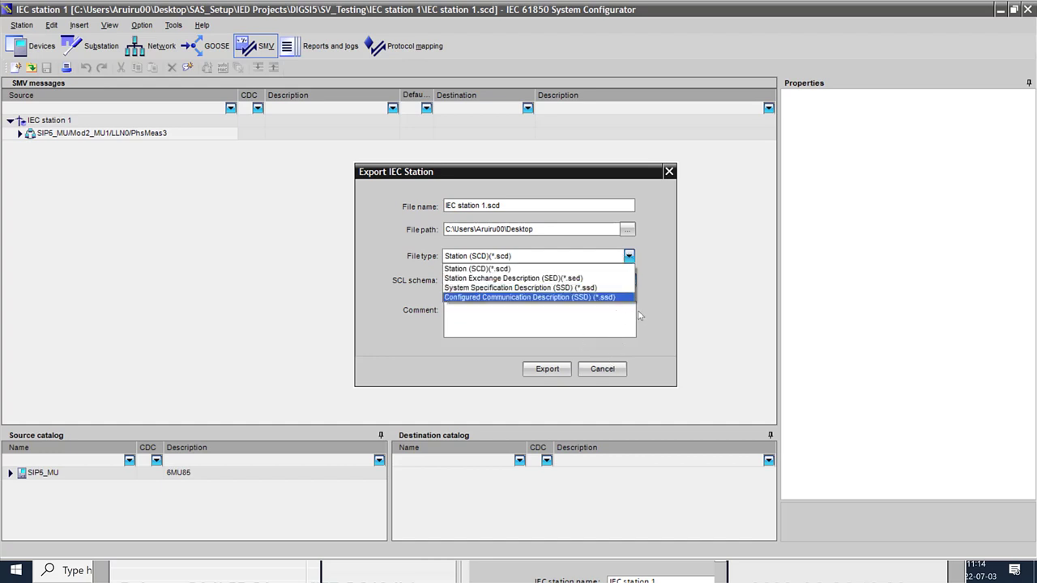
pyautogui.click(610, 367)
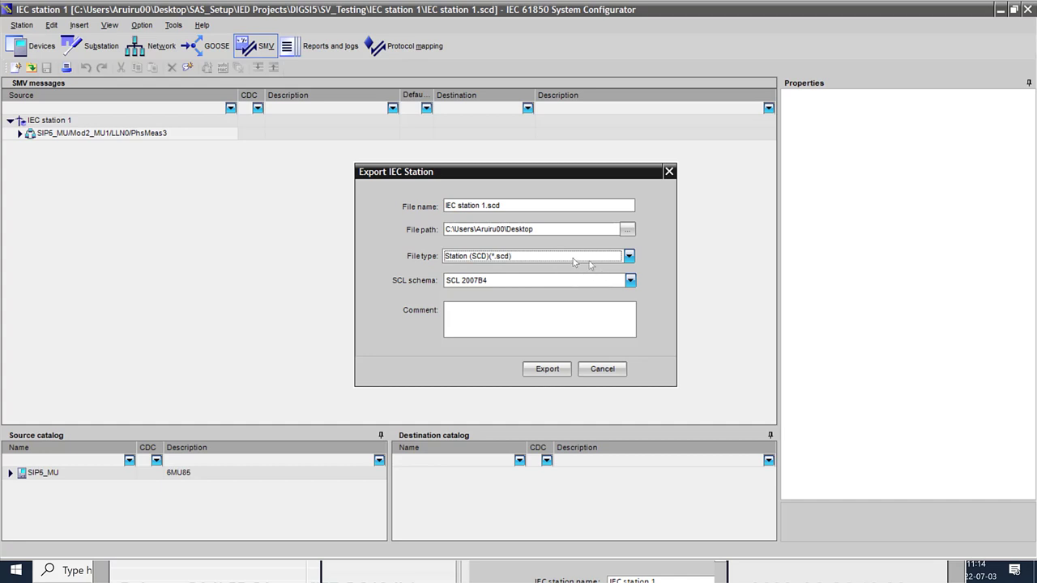
pyautogui.click(600, 369)
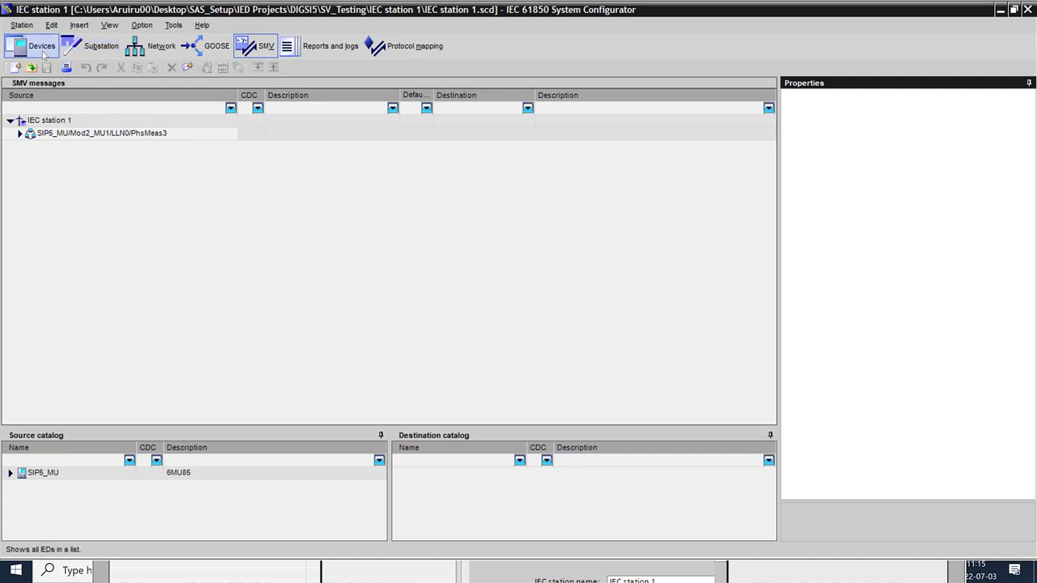
# - Open the device configuration export for SIP5_MU from the devices list, review its available file types and cancel without exporting
pyautogui.click(42, 49)
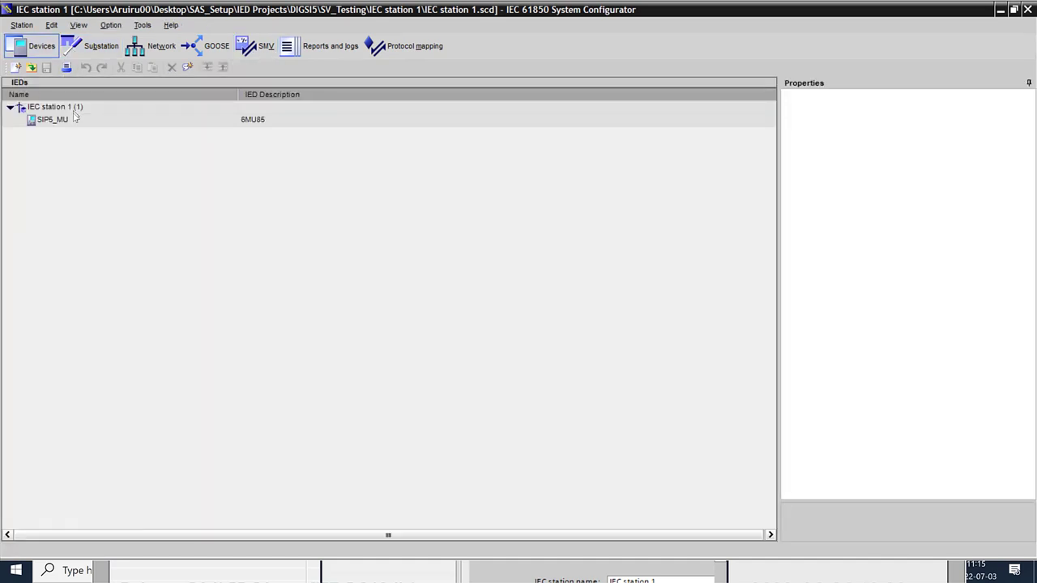
pyautogui.click(71, 121)
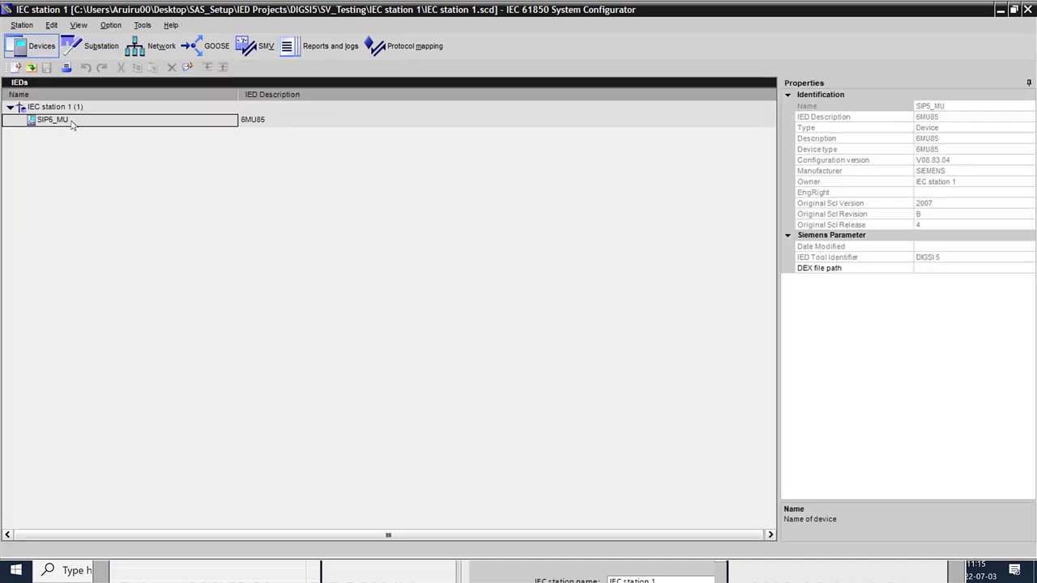
pyautogui.click(28, 28)
pyautogui.moveTo(70, 131)
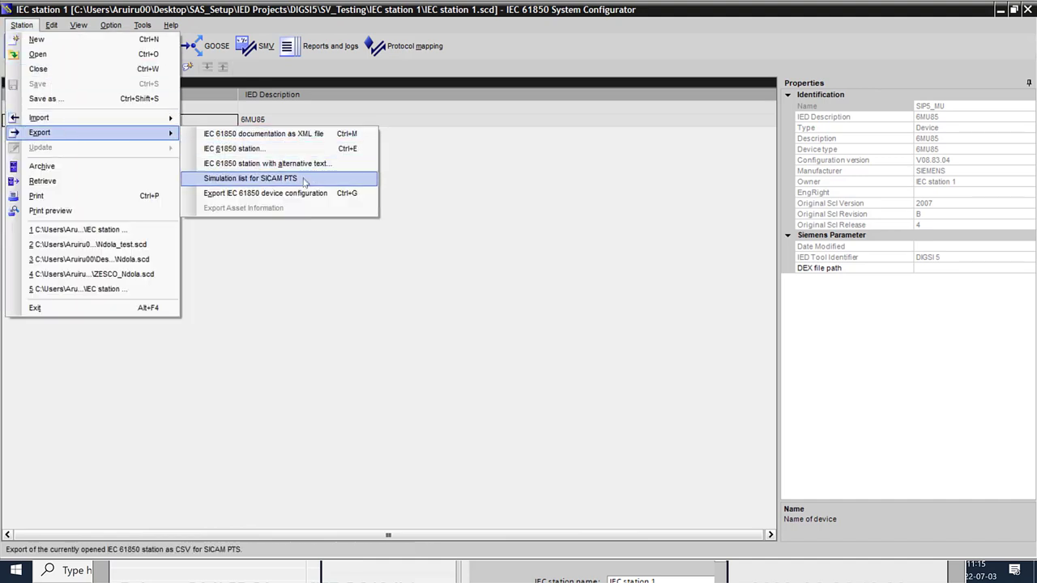
pyautogui.click(270, 195)
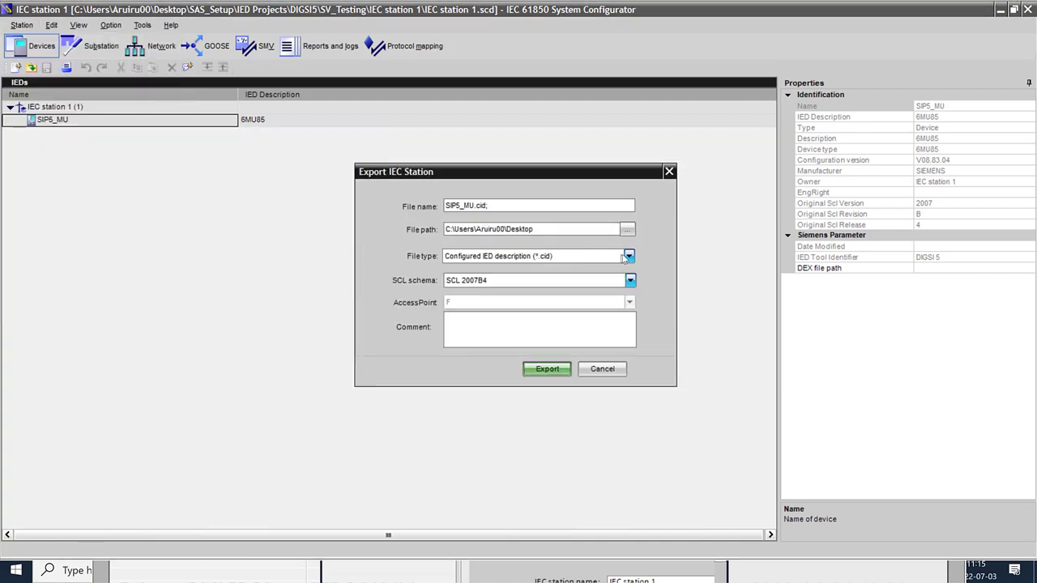
pyautogui.click(628, 256)
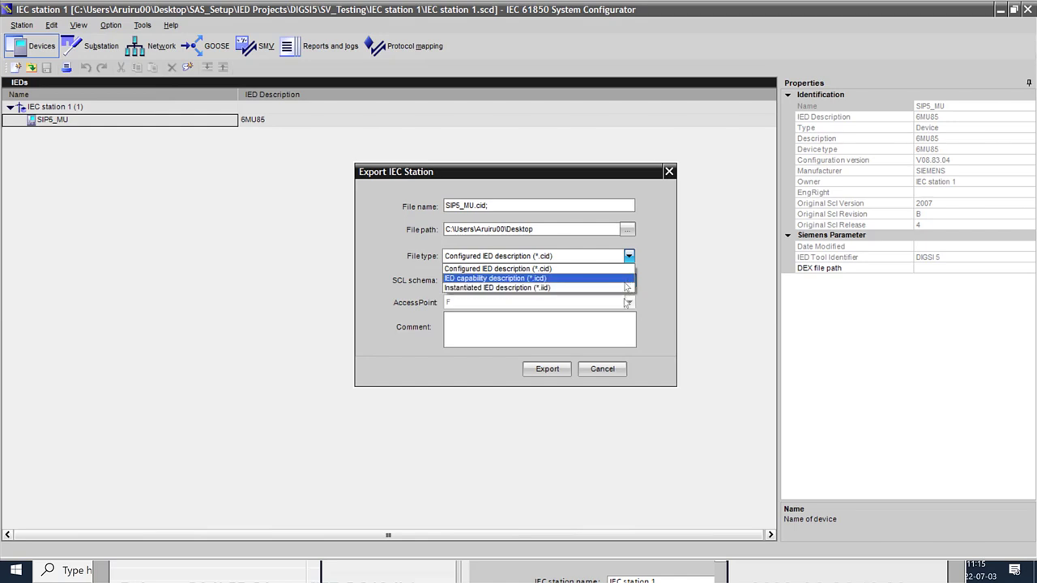
pyautogui.click(649, 290)
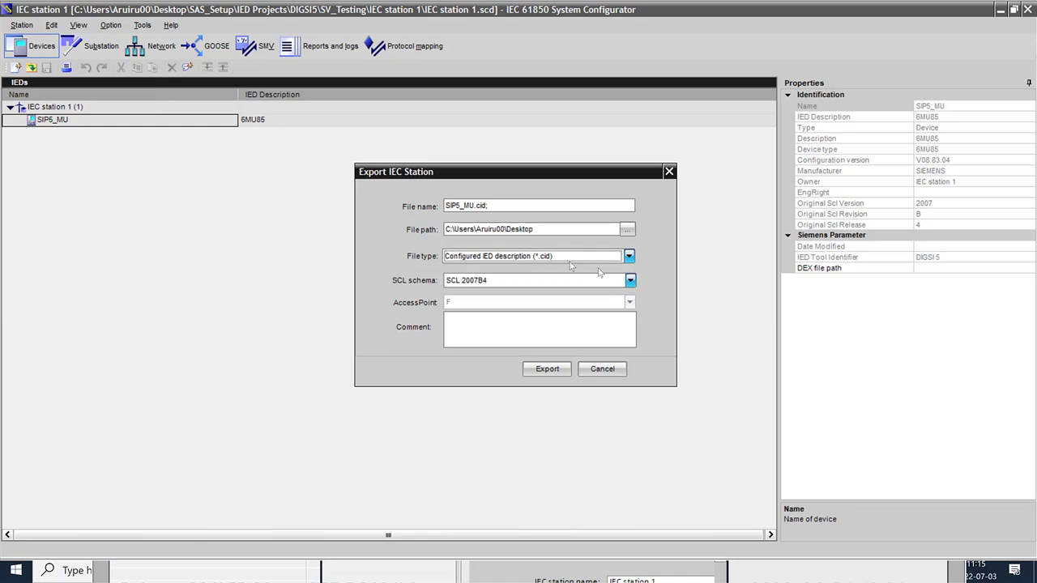
pyautogui.click(596, 370)
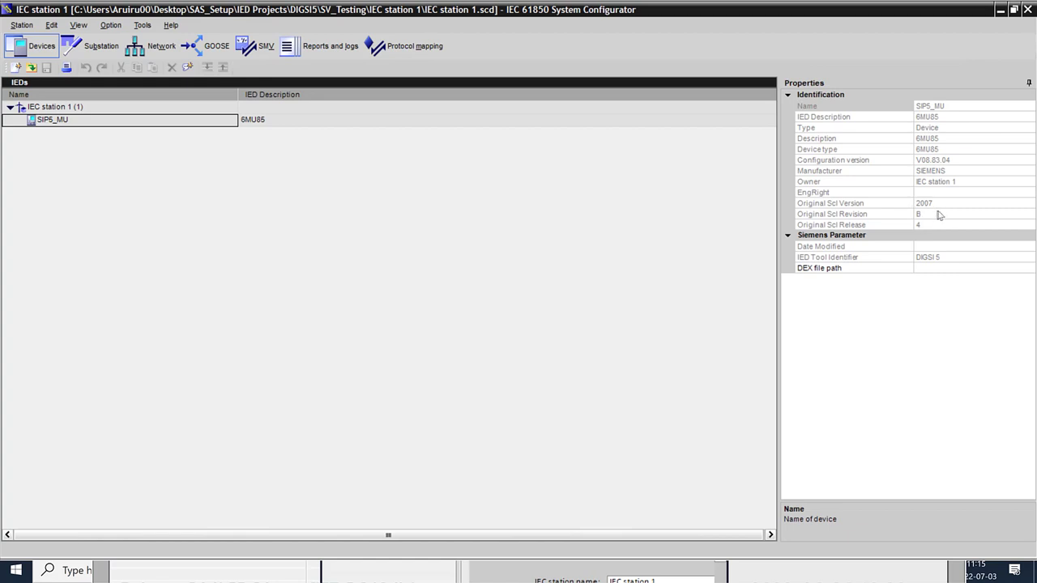
# - Minimize the IEC 61850 System Configurator, return to IEDScout and cancel its open SCL file selection
pyautogui.click(1004, 10)
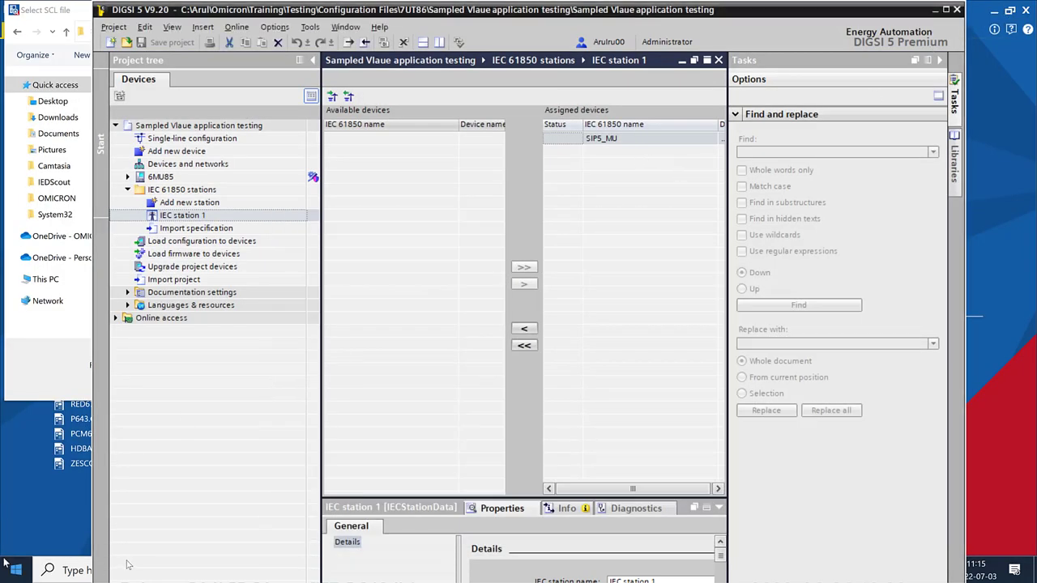
pyautogui.click(50, 532)
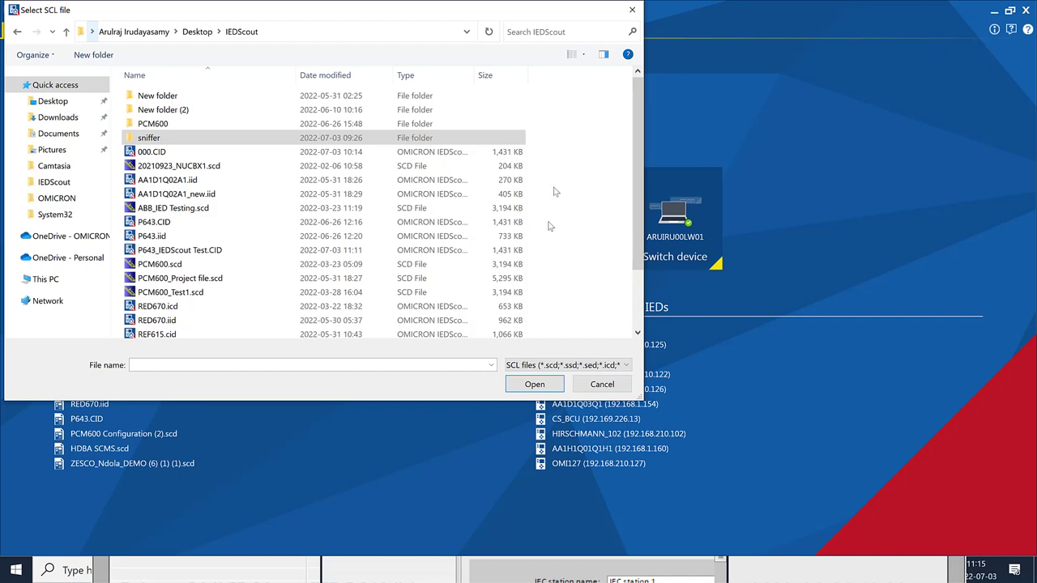
pyautogui.click(602, 384)
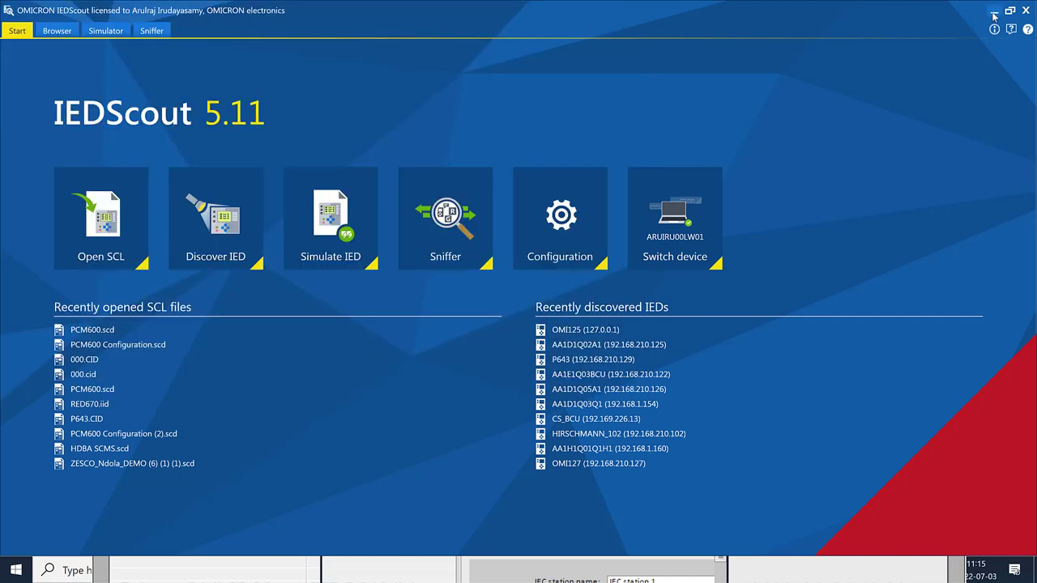
# - Switch to PCM600, open the SCD export of the Substation node, copy the destination folder path and cancel the export
pyautogui.click(993, 11)
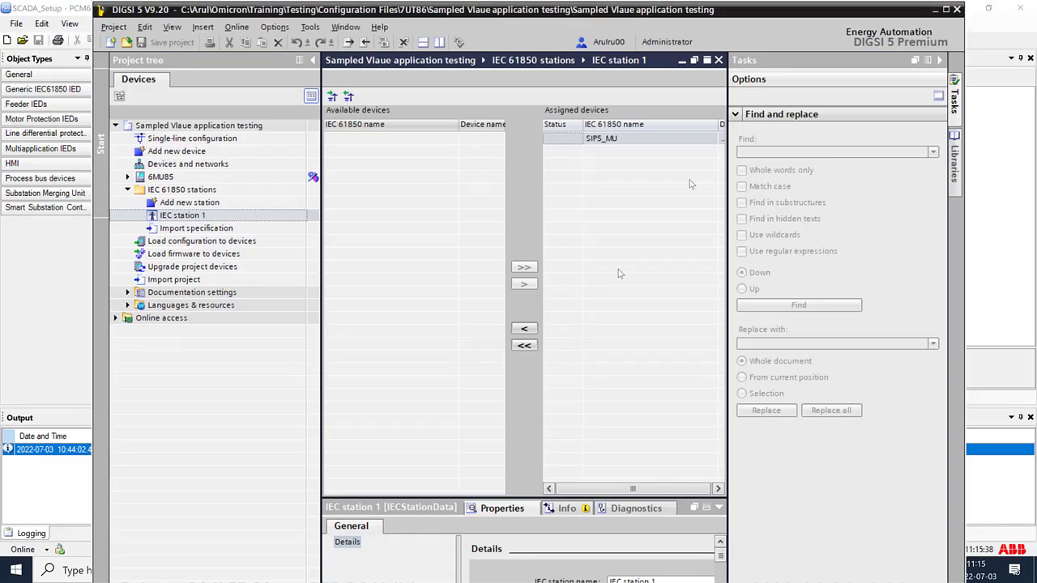
pyautogui.click(69, 342)
pyautogui.click(184, 101)
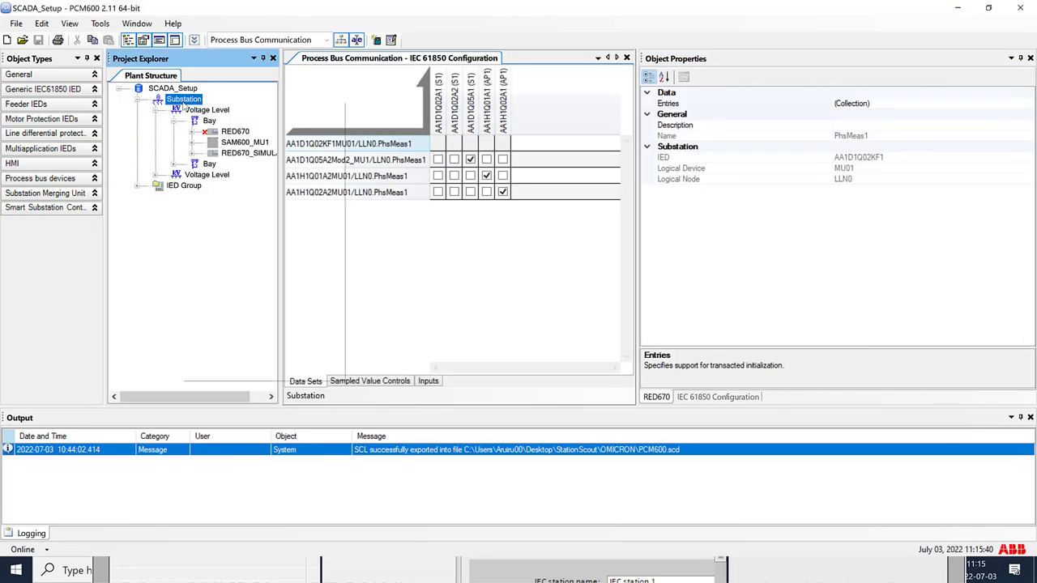
pyautogui.rightClick(183, 101)
pyautogui.click(249, 226)
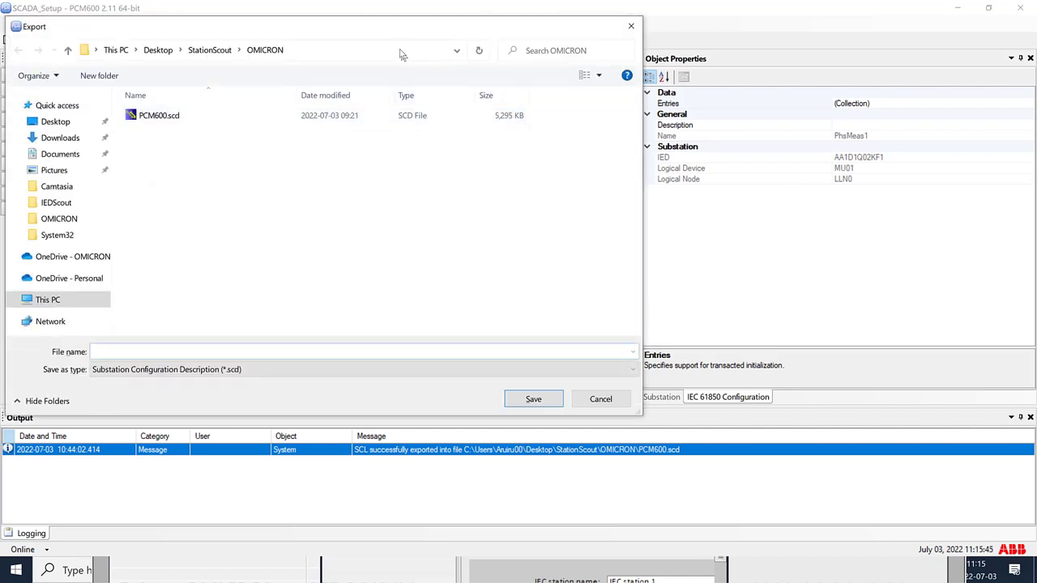
pyautogui.click(400, 52)
pyautogui.hotkey('ctrl', 'c')
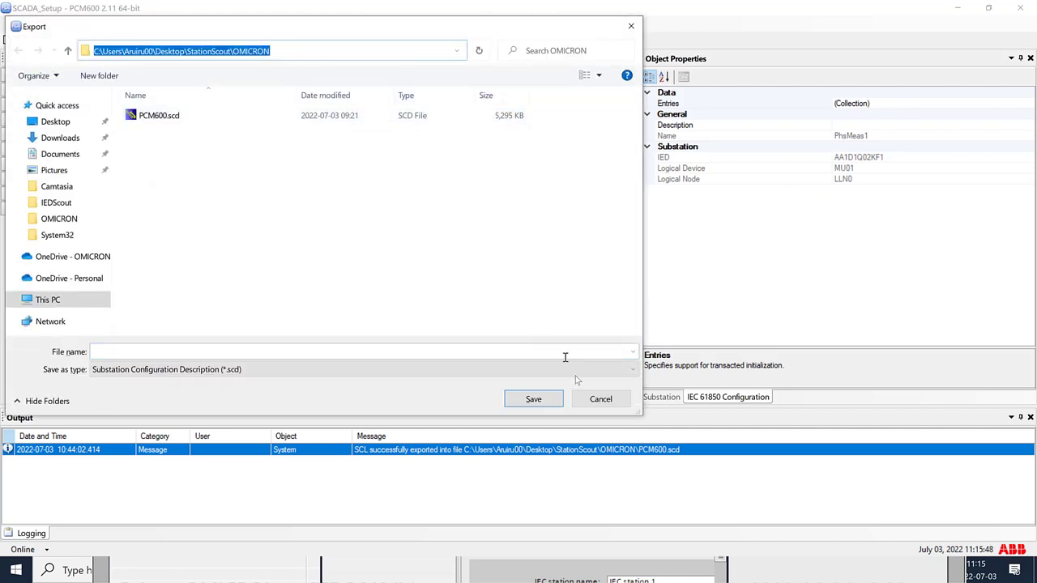
pyautogui.click(600, 398)
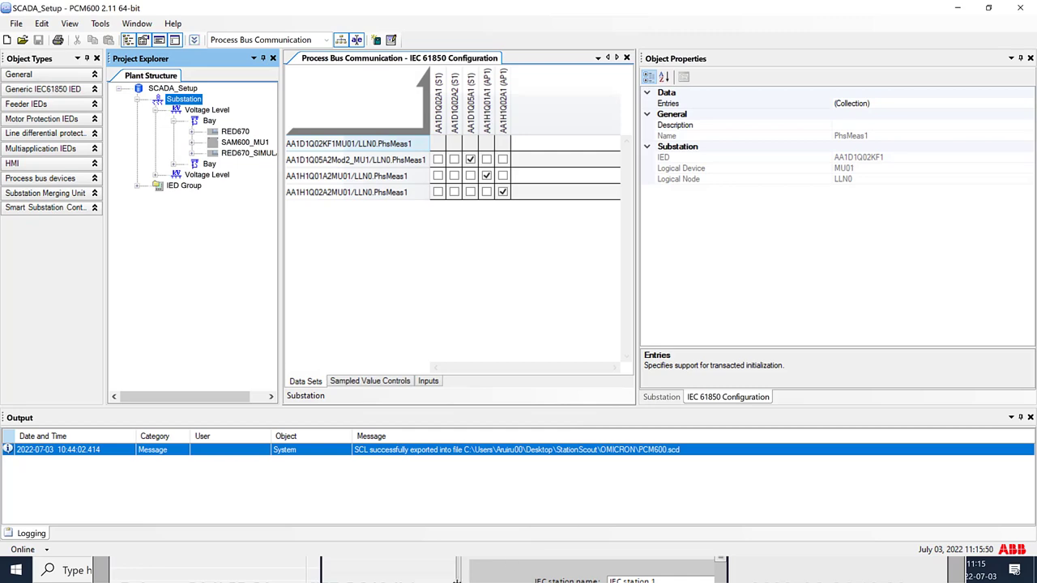
# - Minimize PCM600 and DIGSI 5, bring up IEDScout and close all open Control Panel windows
pyautogui.click(957, 7)
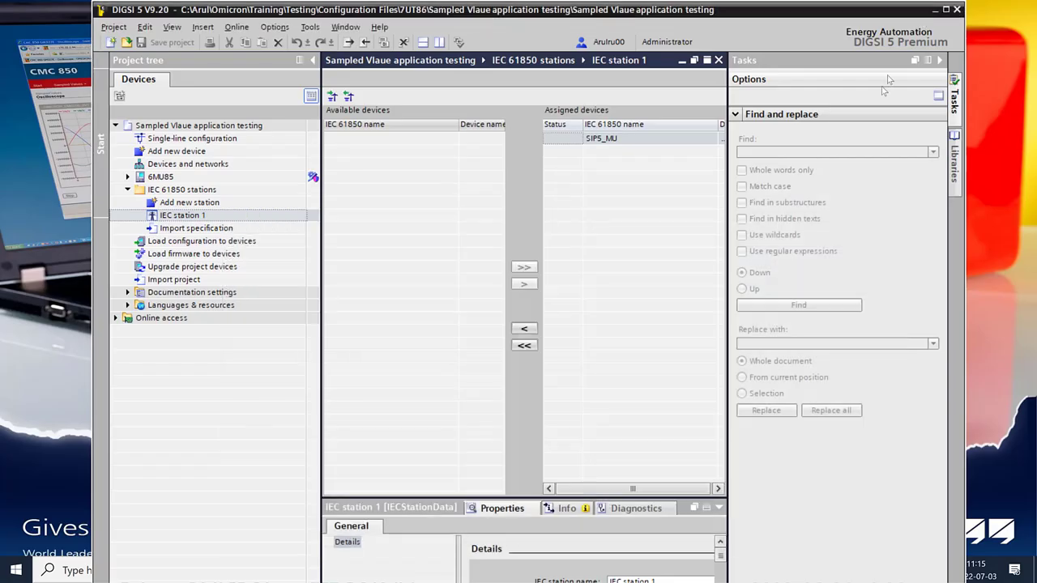
pyautogui.click(938, 11)
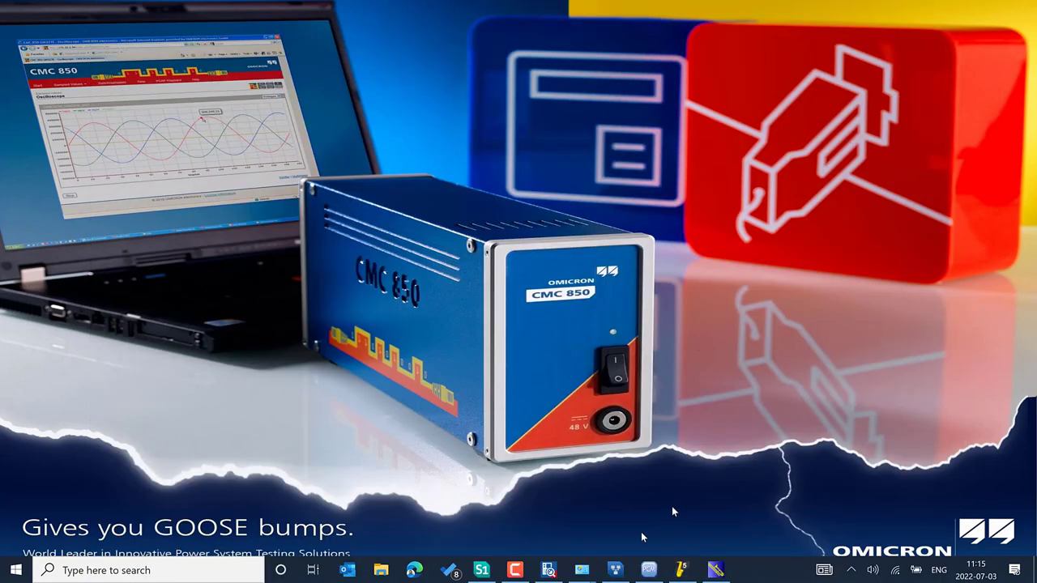
pyautogui.click(549, 570)
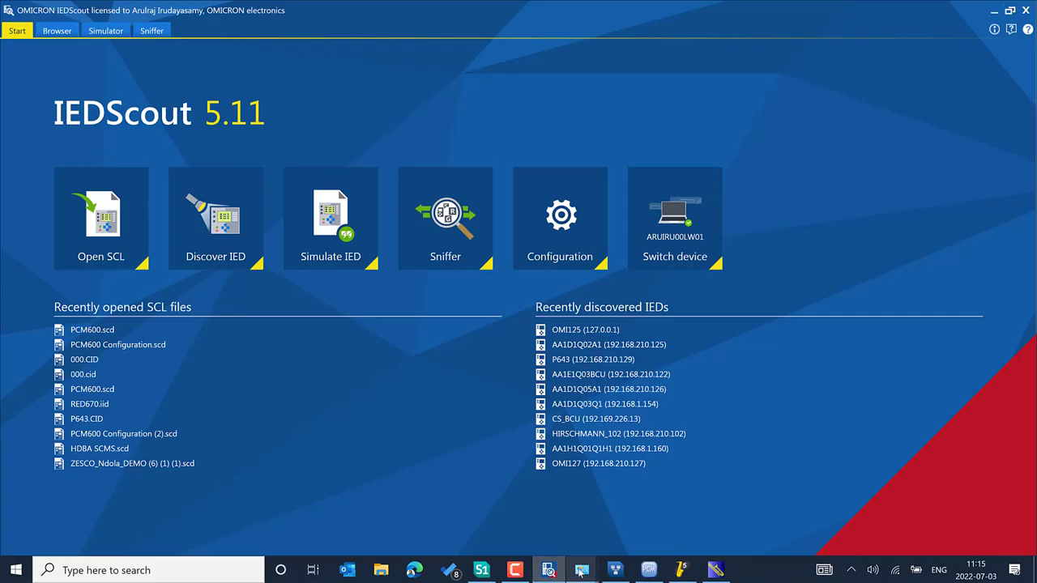
pyautogui.rightClick(579, 560)
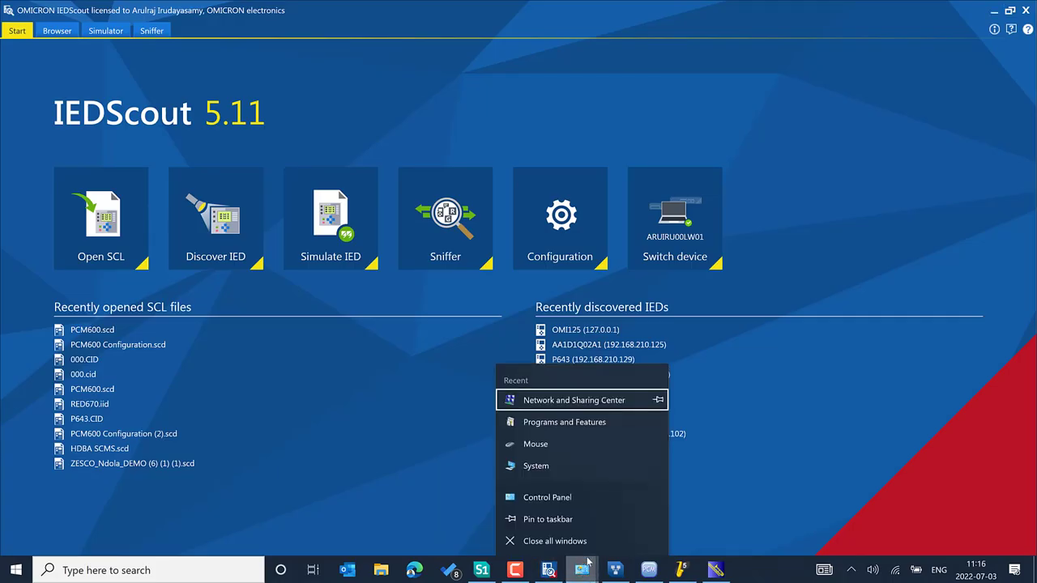
pyautogui.click(588, 542)
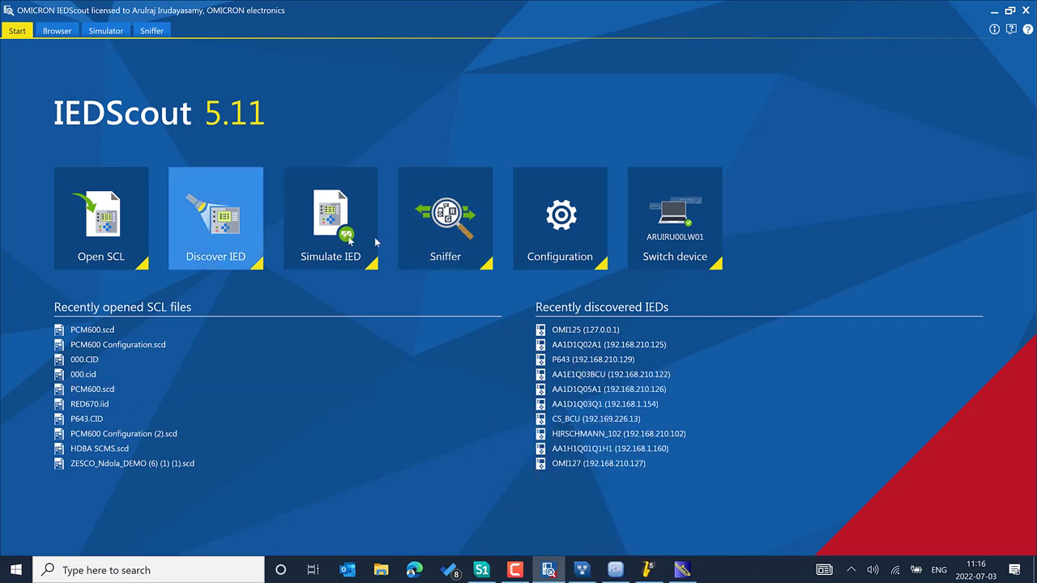
# - Start simulating an IED and go to the copied folder path, Desktop\StationScout\OMICRON, in the SCL file selection
pyautogui.click(218, 234)
pyautogui.click(709, 435)
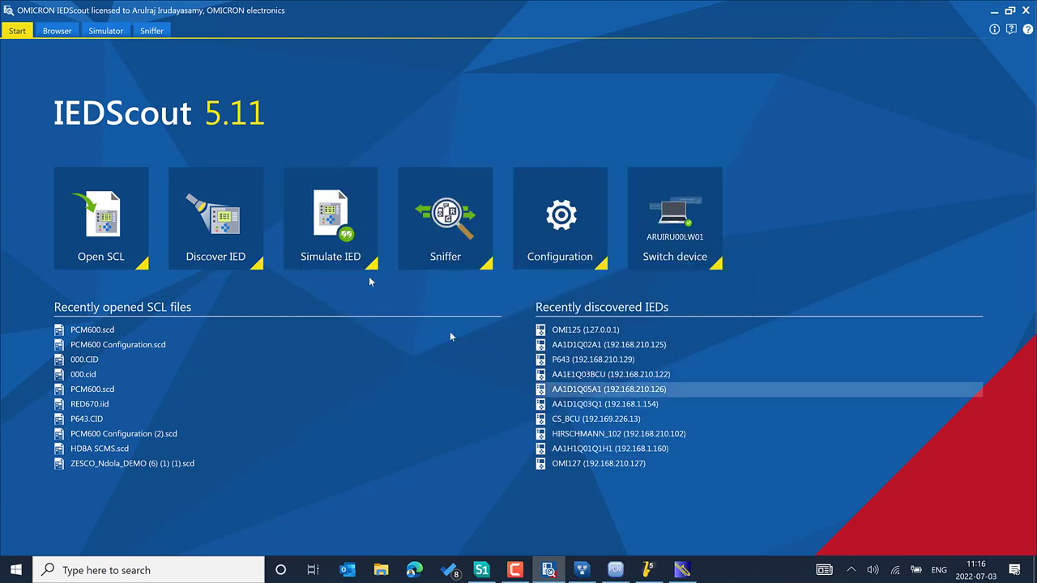
pyautogui.click(339, 231)
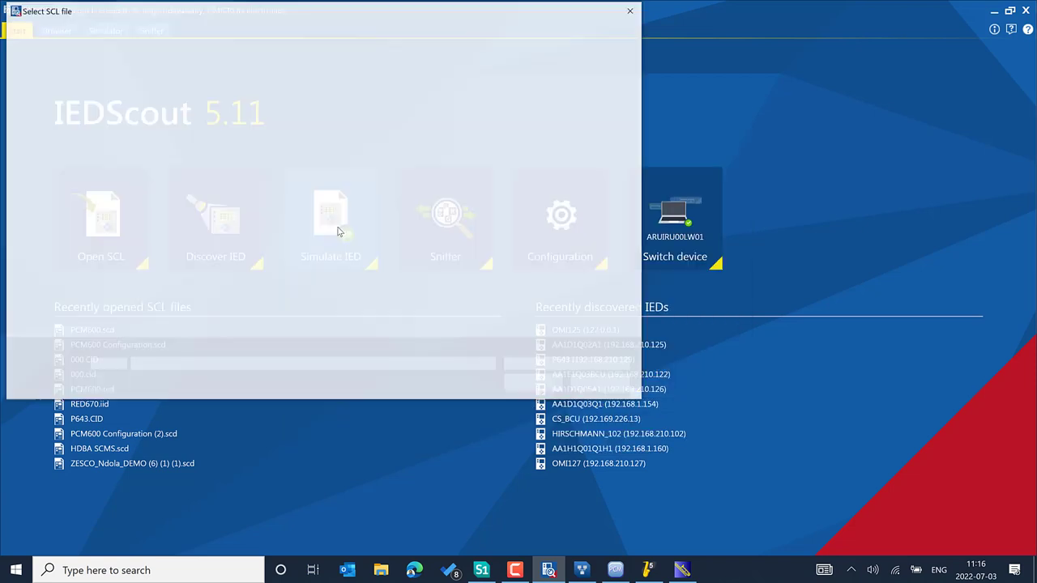
pyautogui.click(332, 36)
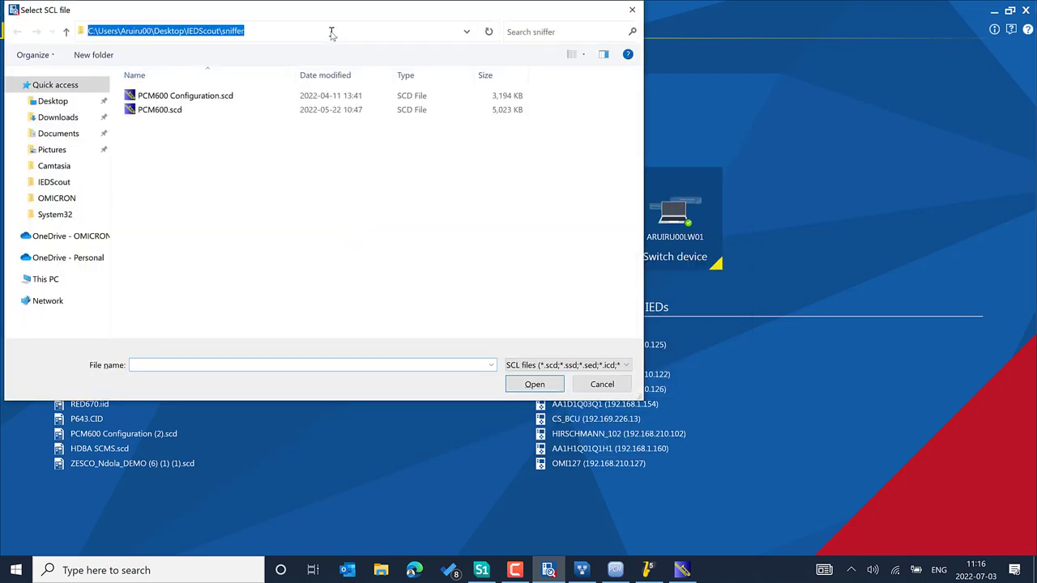
pyautogui.hotkey('ctrl', 'v')
pyautogui.hotkey('ctrl', 'a')
pyautogui.press('Return')
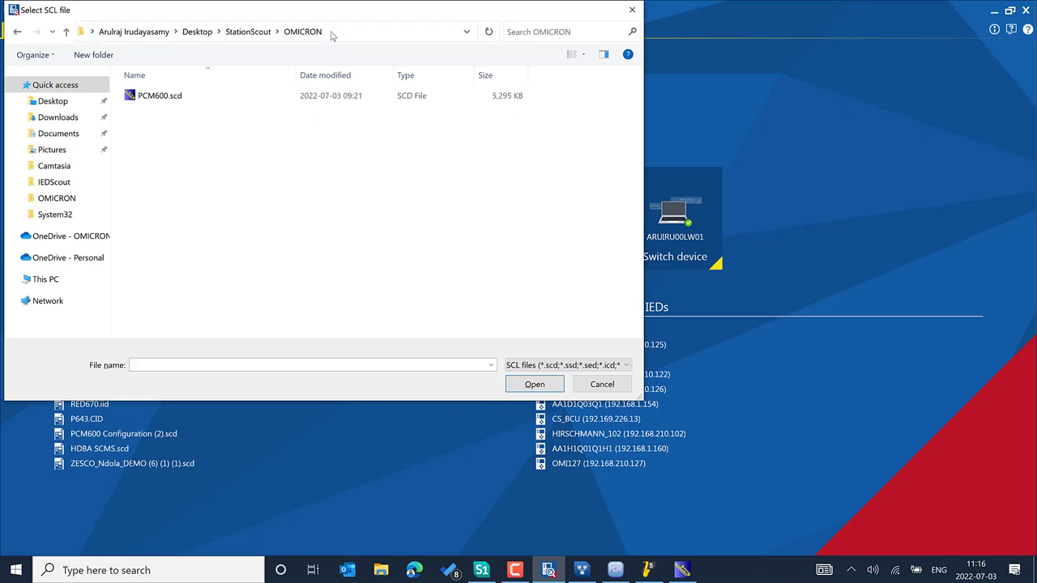
# - Open PCM600.scd for simulation and load all of its available IEDs
pyautogui.click(239, 96)
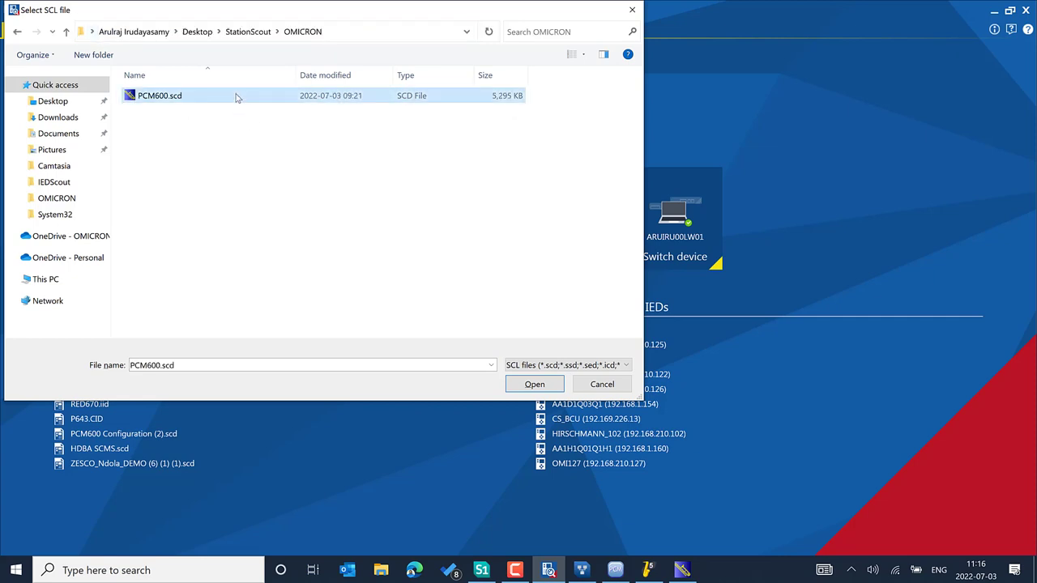
pyautogui.click(534, 384)
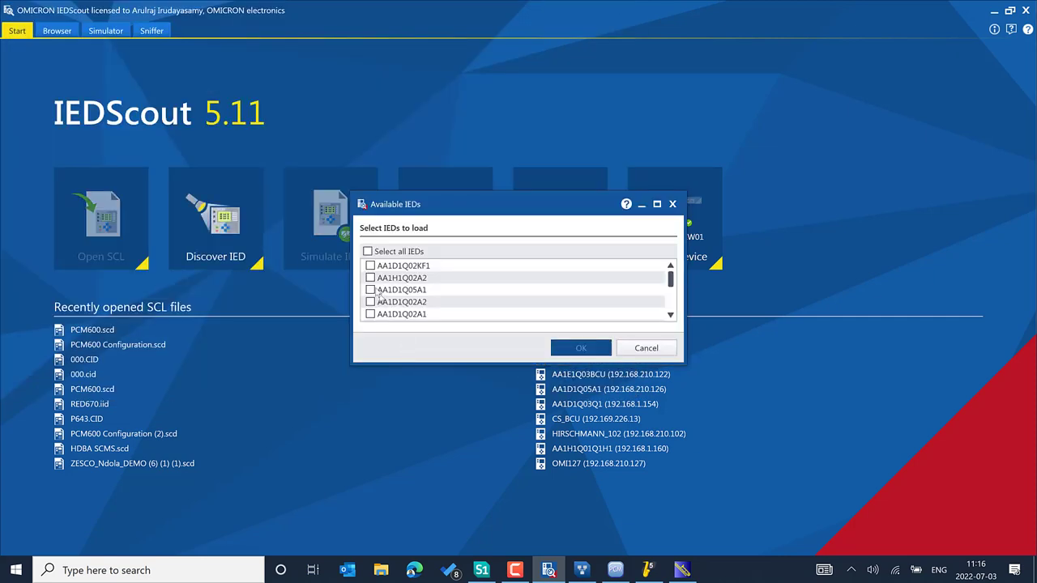
pyautogui.click(369, 251)
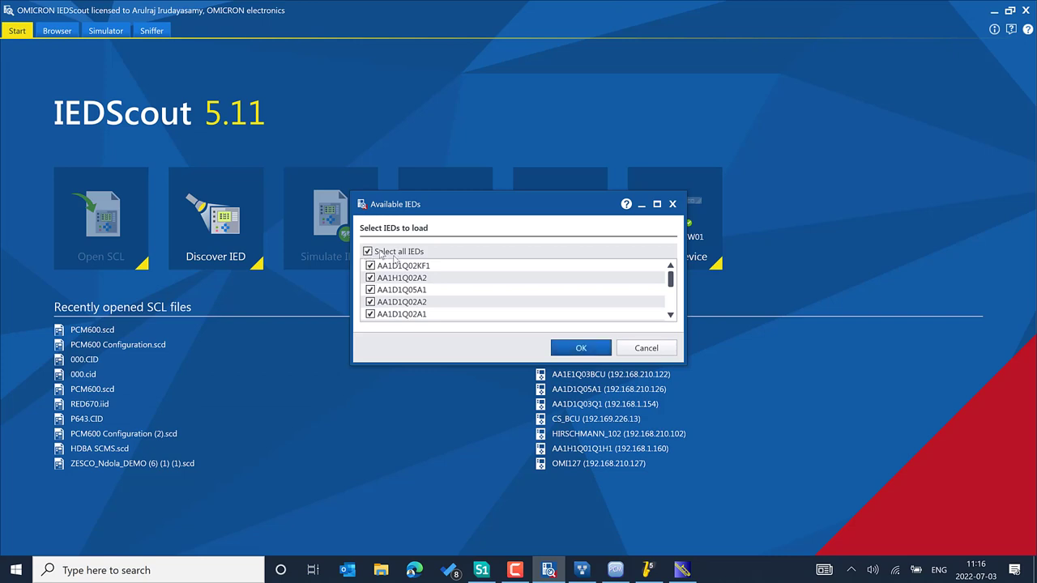
pyautogui.click(581, 347)
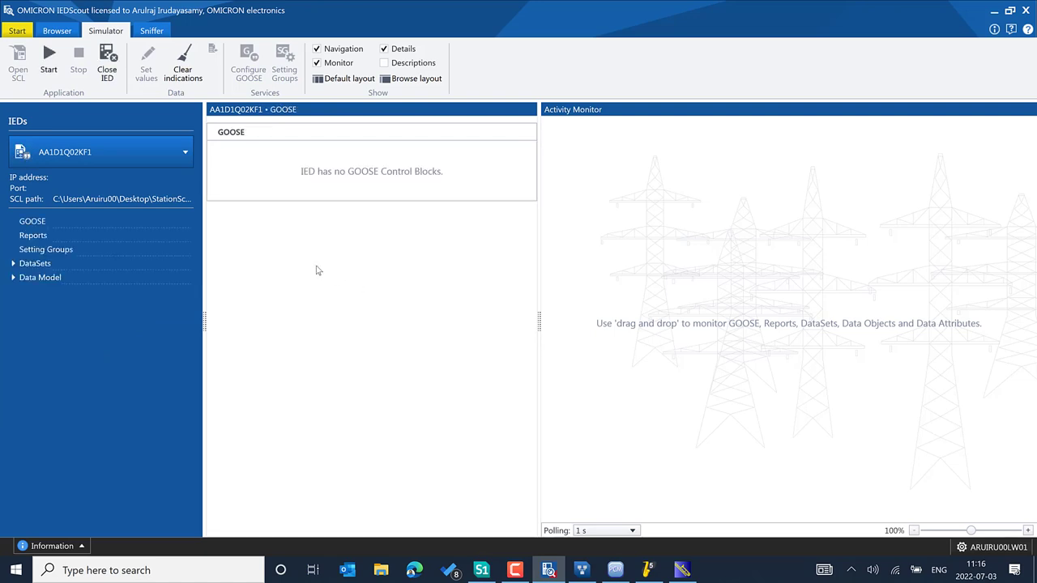
# - Look through the list of loaded IEDs in the simulator and select AA1D1Q02A1
pyautogui.click(166, 160)
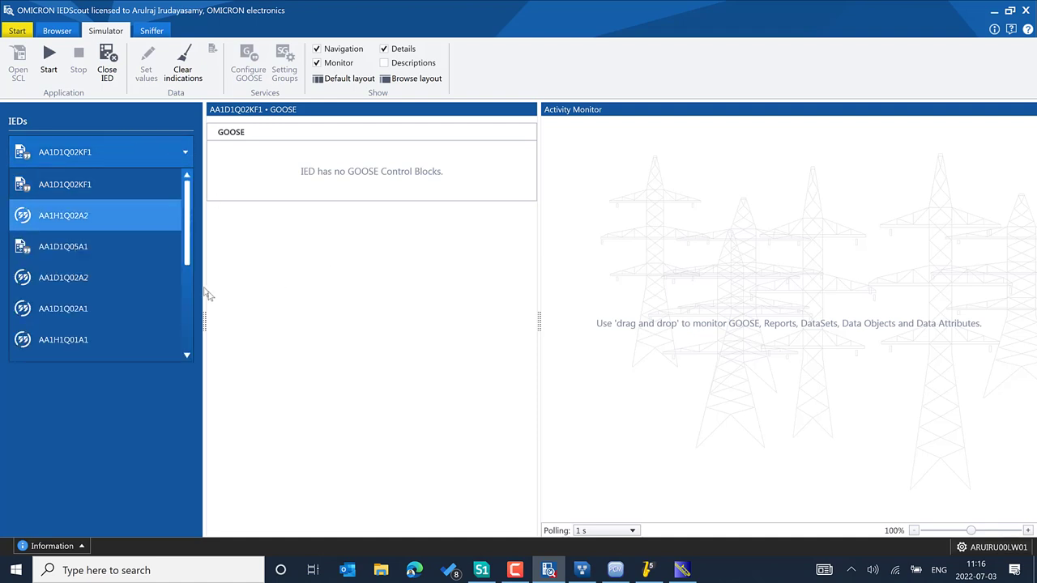
pyautogui.click(143, 410)
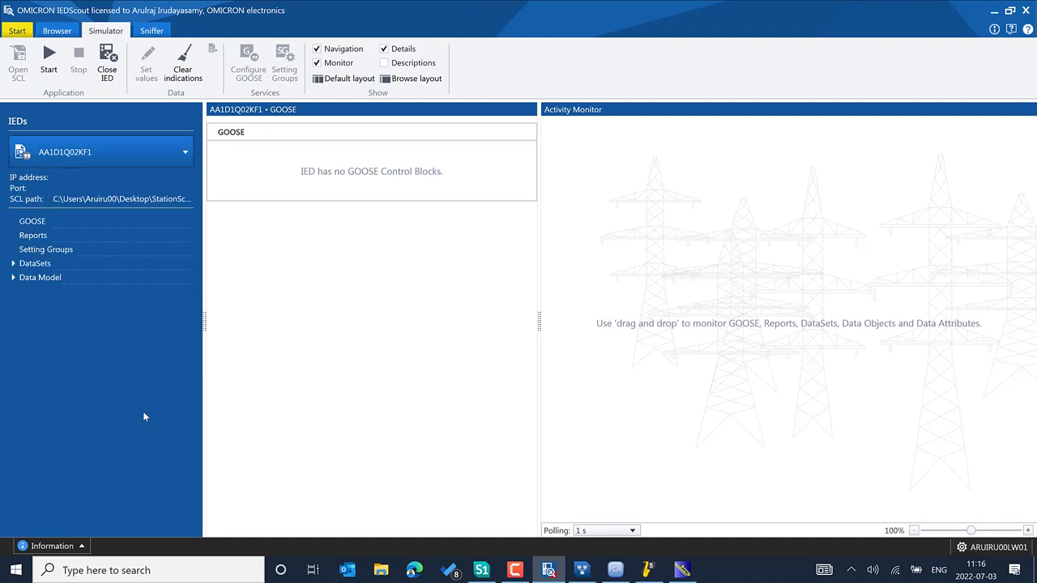
pyautogui.click(118, 155)
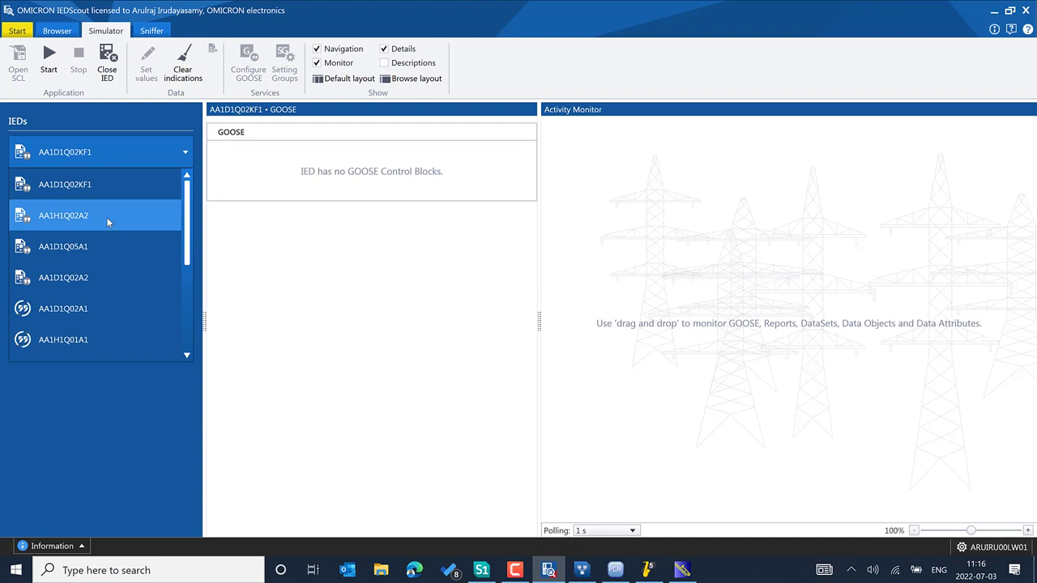
pyautogui.scroll(-2, 103, 288)
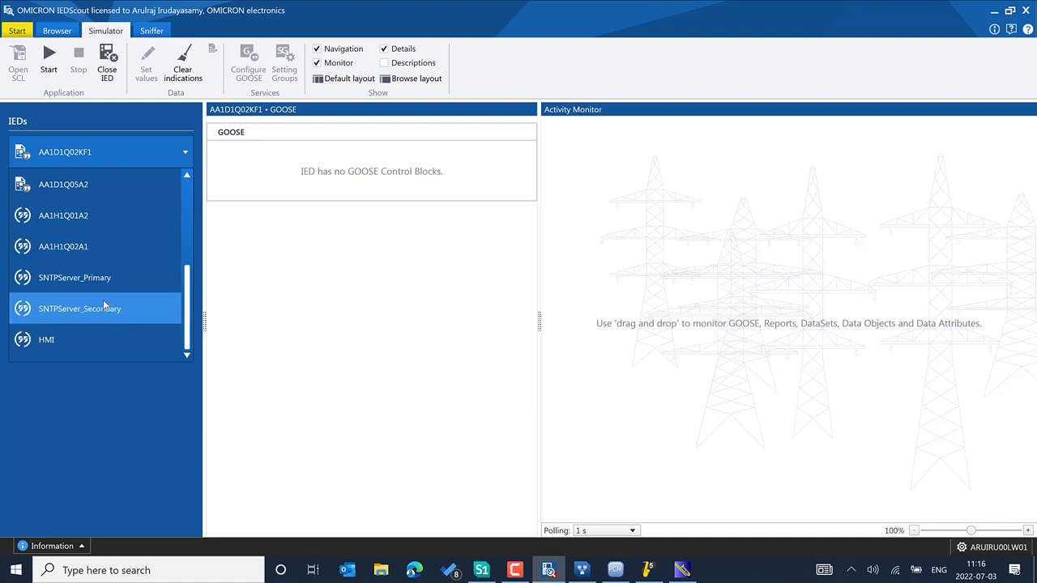
pyautogui.scroll(3, 108, 266)
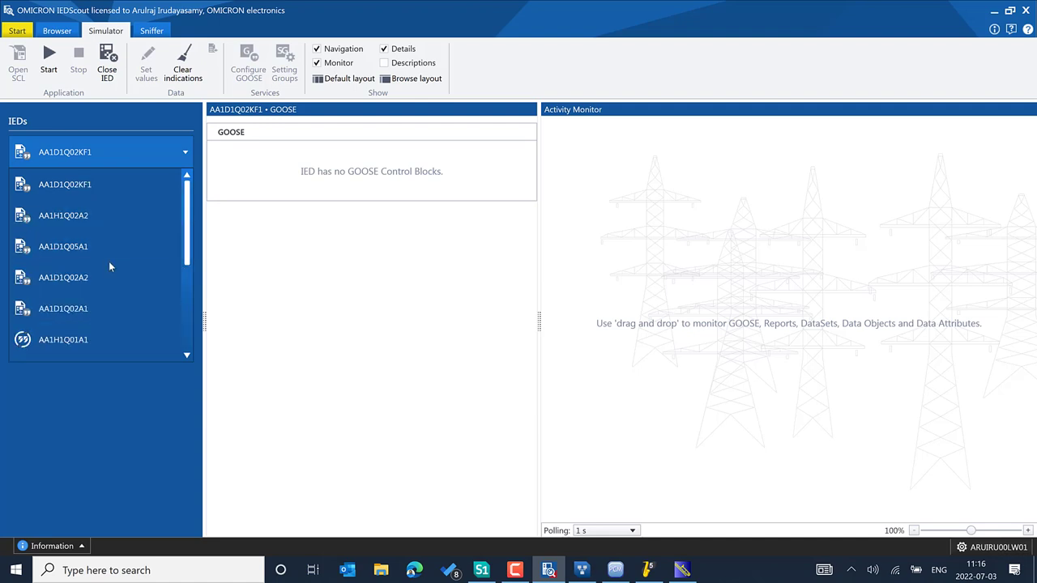
pyautogui.click(110, 308)
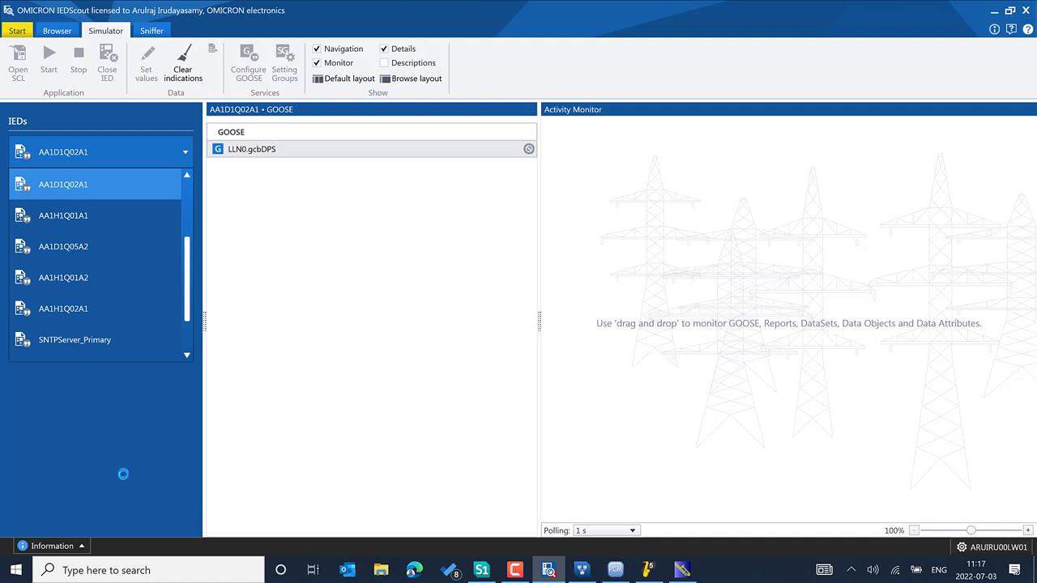
# - Switch to the IEC 61850 IED Configurator and exit it
pyautogui.click(584, 569)
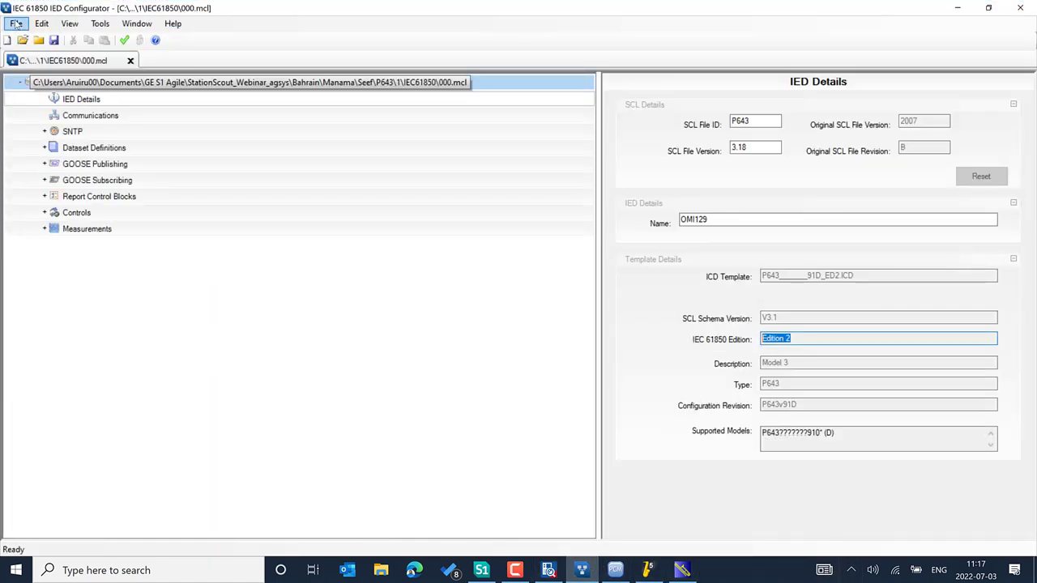
pyautogui.click(16, 24)
pyautogui.click(34, 156)
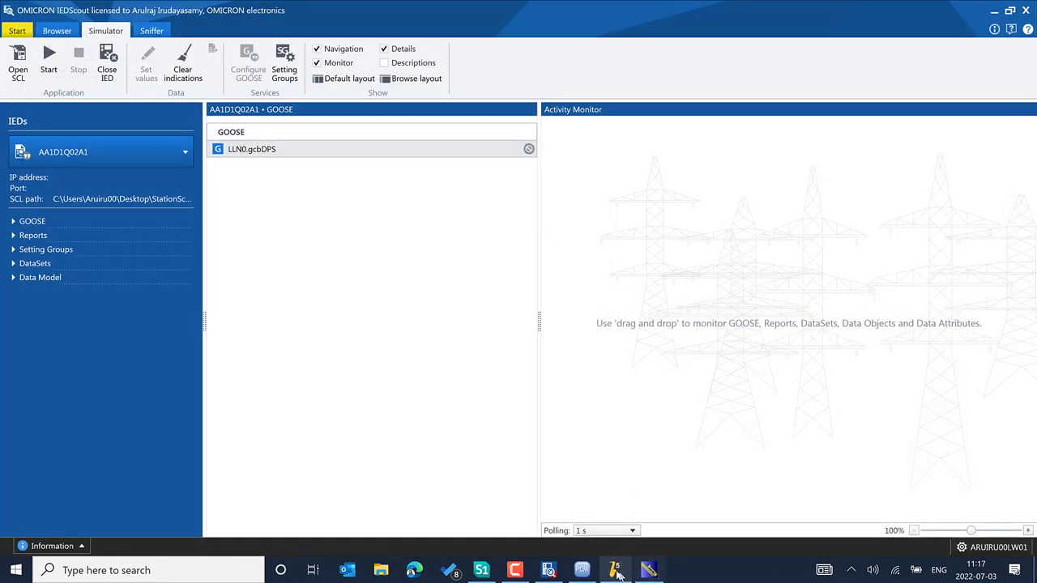
# - Minimize DIGSI 5, switch to the IEC 61850 System Configurator and exit it
pyautogui.click(616, 570)
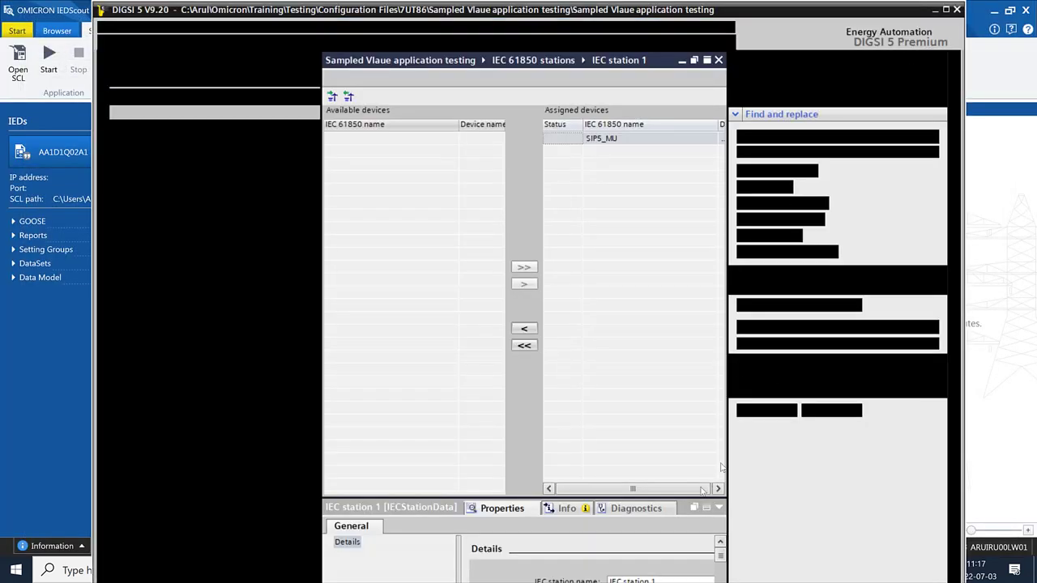
pyautogui.click(935, 11)
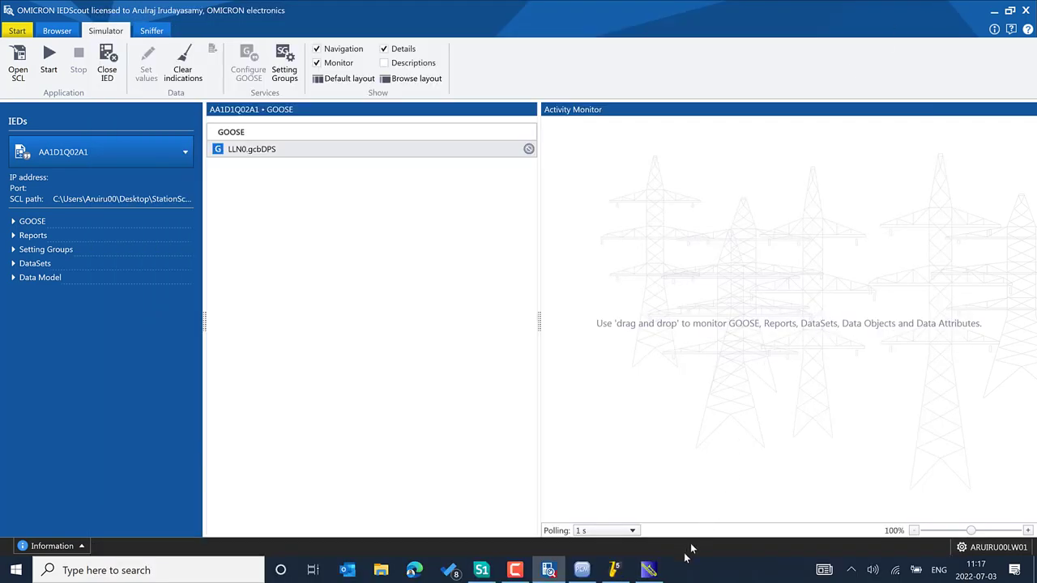
pyautogui.click(648, 571)
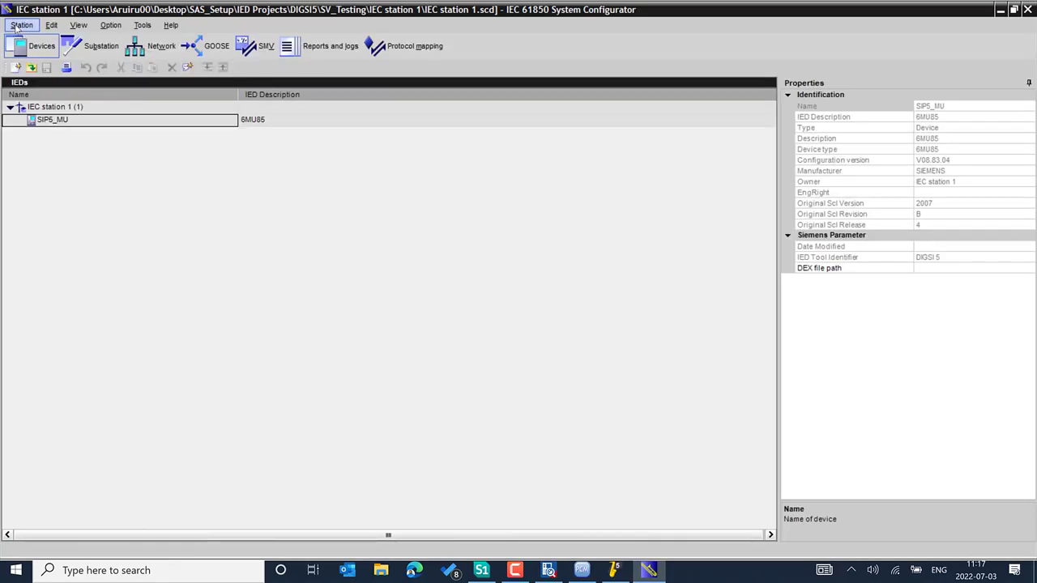
pyautogui.click(21, 25)
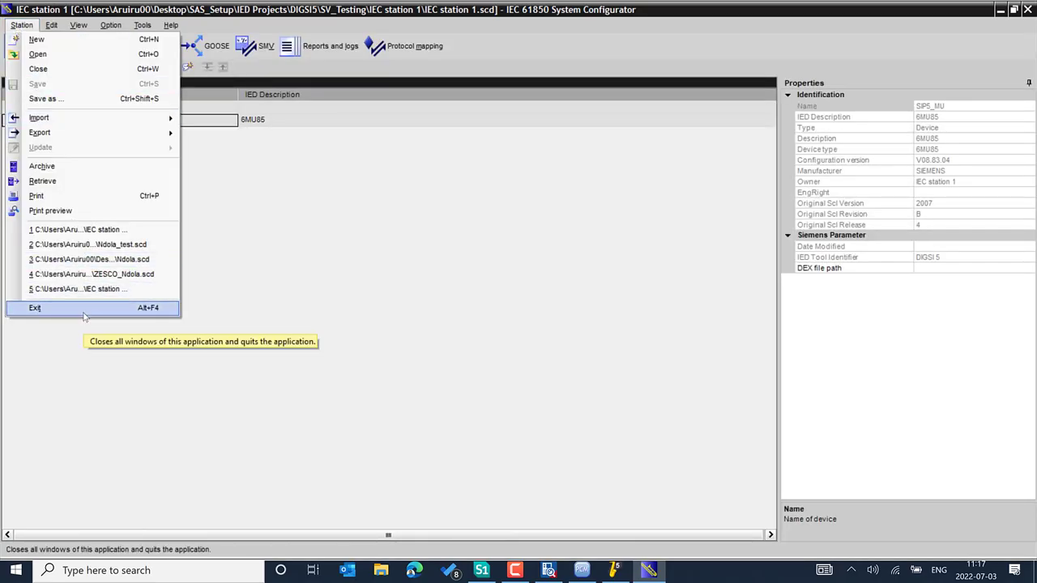
pyautogui.click(156, 309)
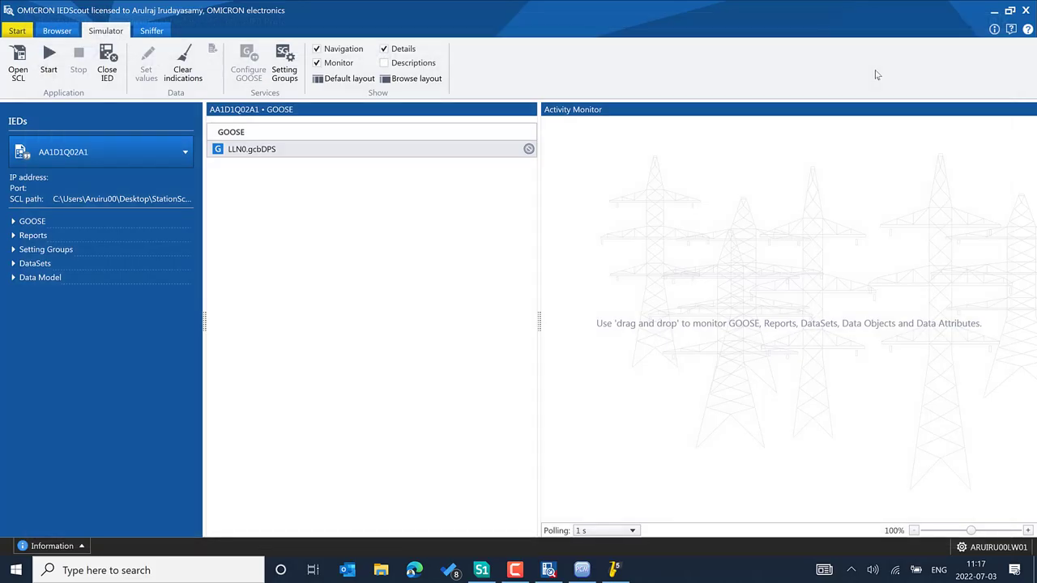
# - Switch to DIGSI 5 and exit it
pyautogui.click(617, 569)
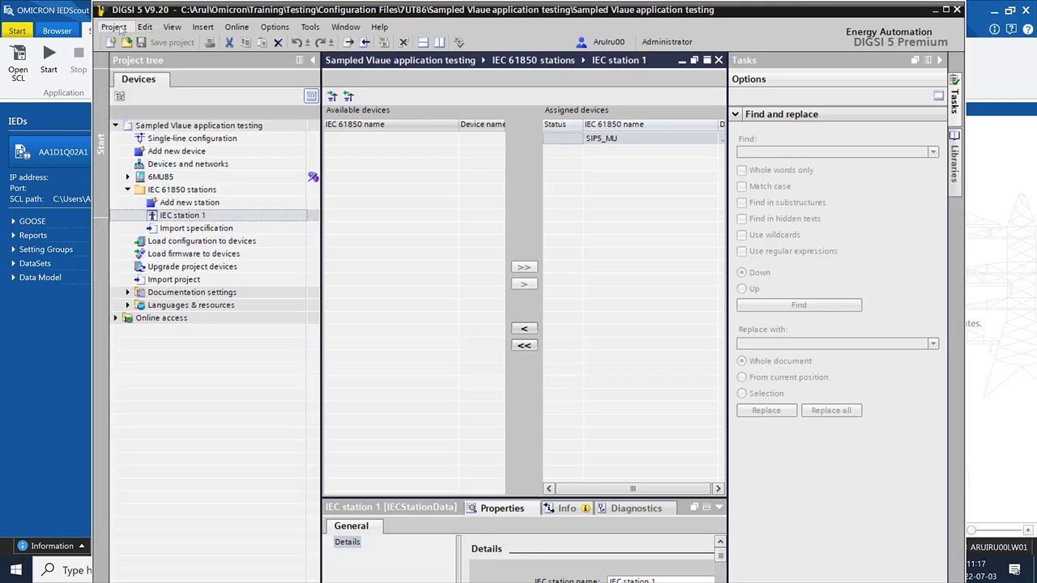
pyautogui.click(113, 27)
pyautogui.click(162, 259)
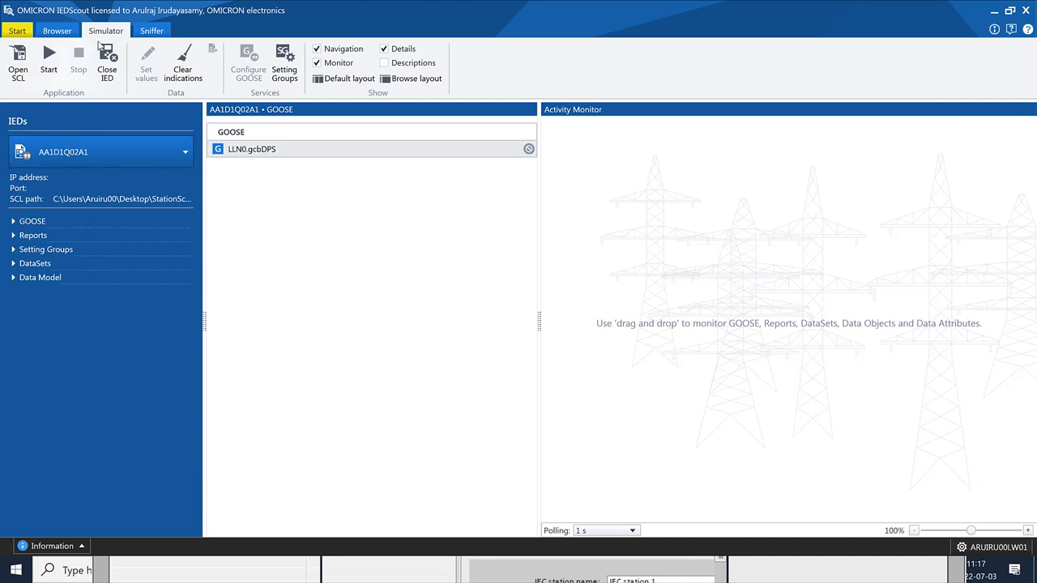
# - Turn on descriptions and examine the logical nodes under MON in AA1D1Q02A1's data model, including DRPRDRE1, SP16GAPC1 and CMMXU1
pyautogui.click(94, 153)
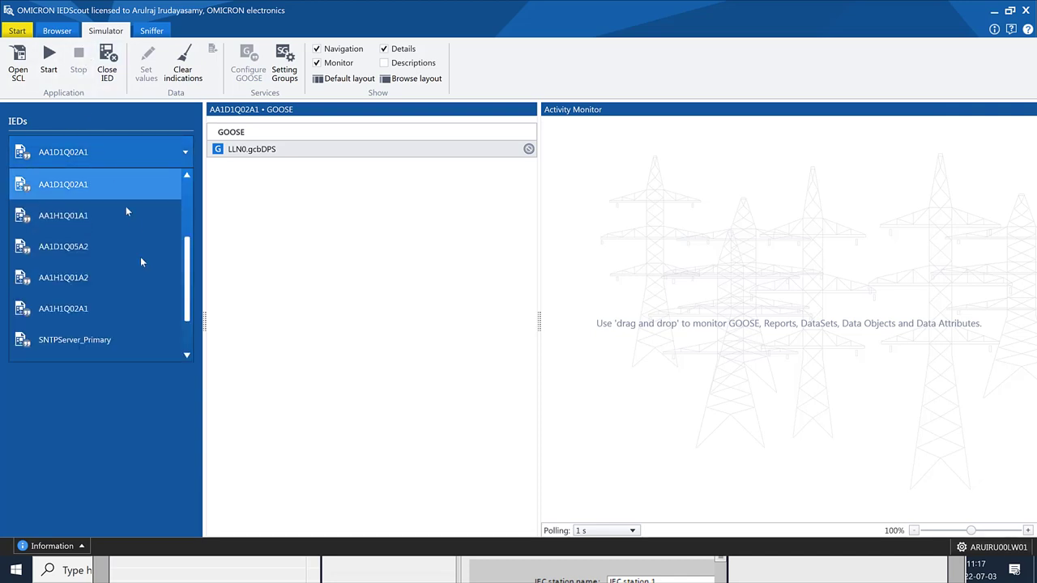
pyautogui.click(73, 382)
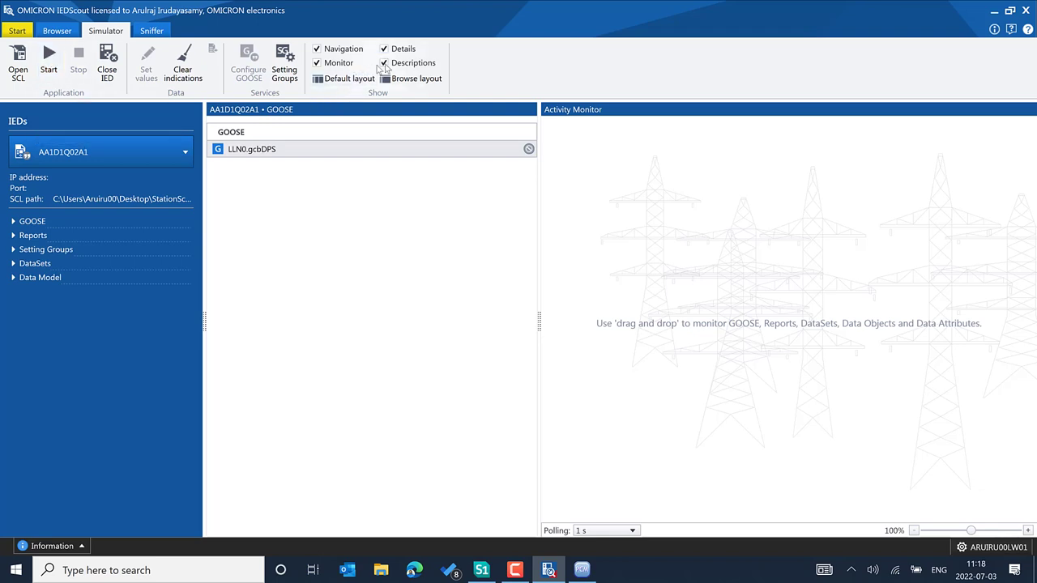
pyautogui.click(13, 278)
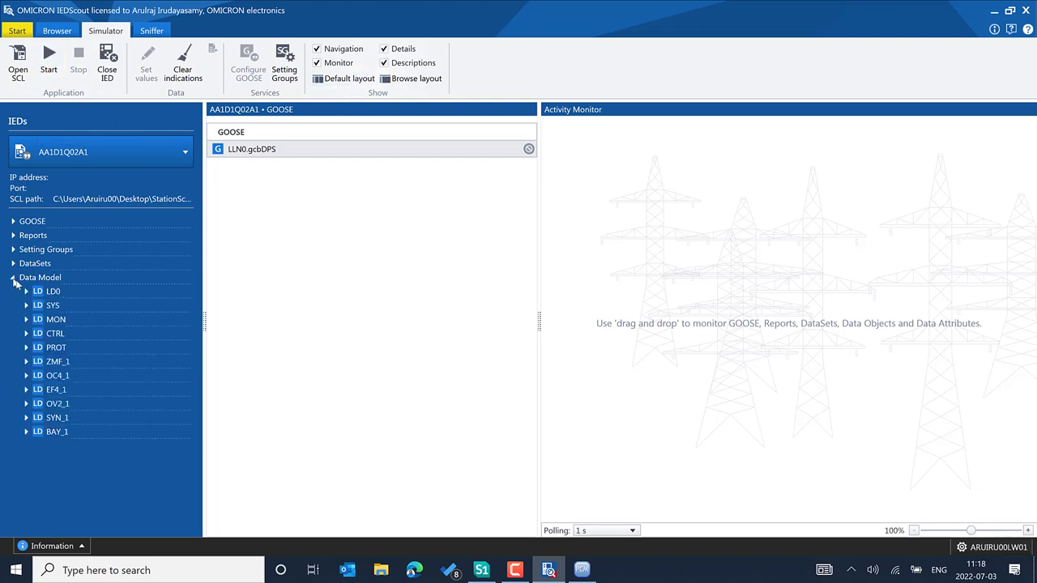
pyautogui.click(27, 320)
pyautogui.click(74, 348)
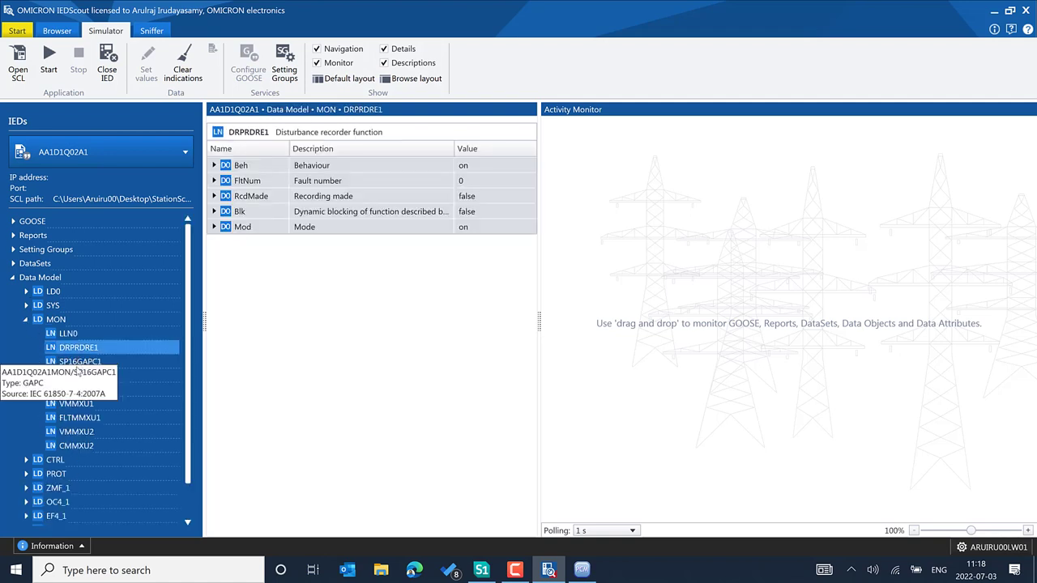
pyautogui.click(77, 365)
pyautogui.click(71, 391)
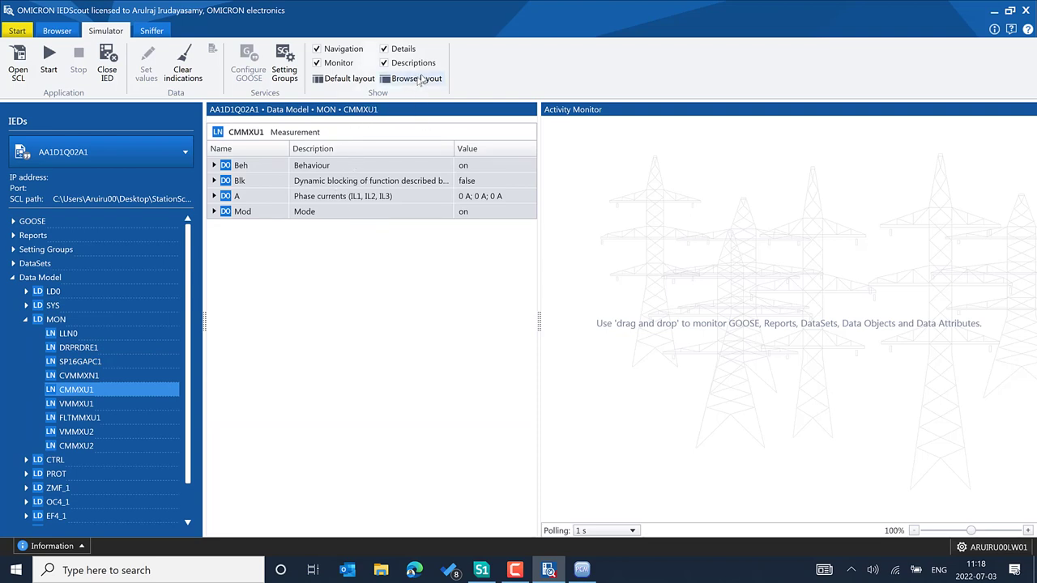
pyautogui.click(29, 321)
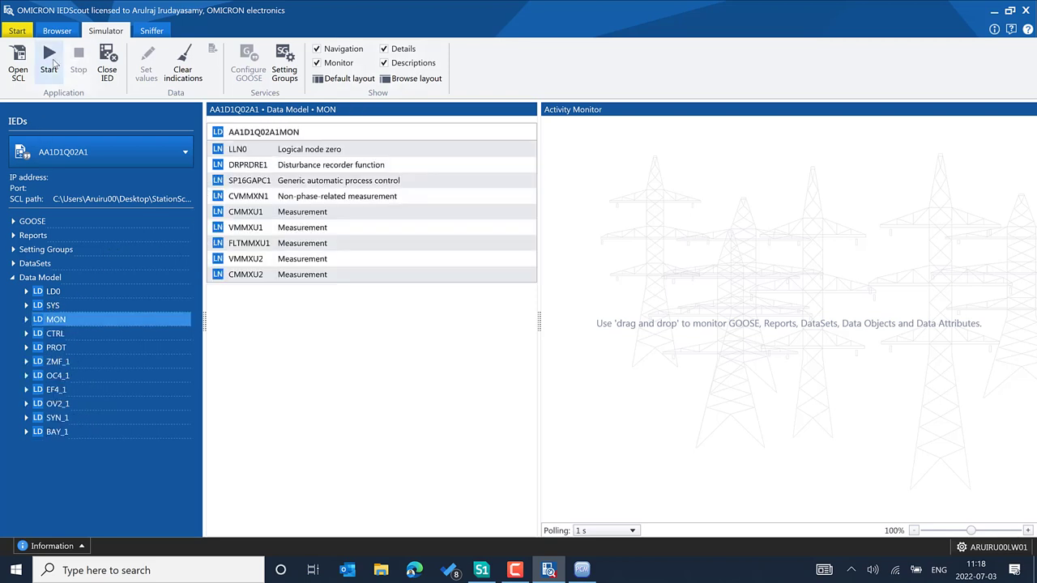
# - Configure Ethernet 14 as the Client/Server and GOOSE network adapter and enable a different network adapter for Sniffer
pyautogui.click(54, 64)
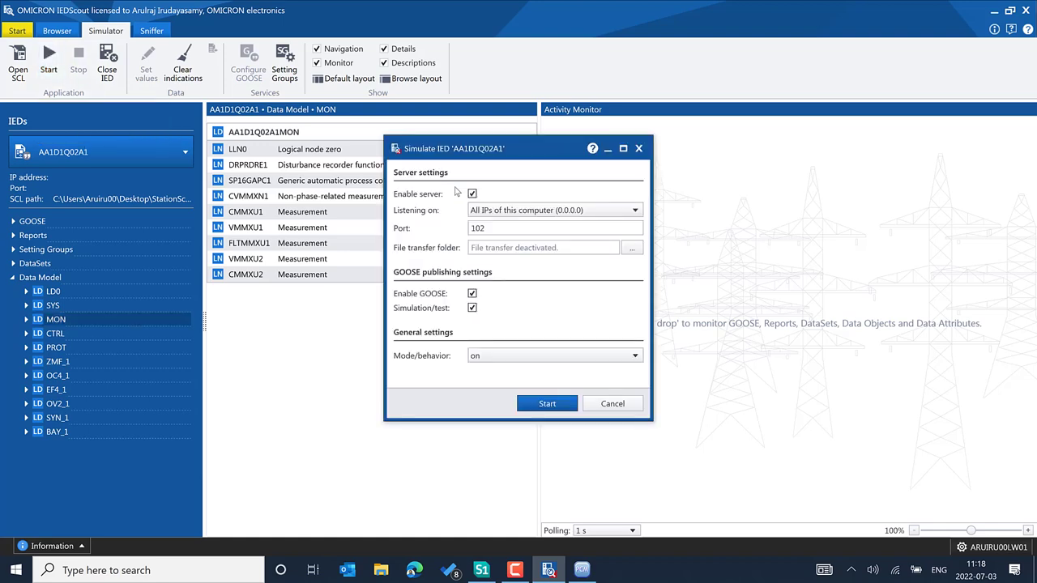
pyautogui.click(628, 405)
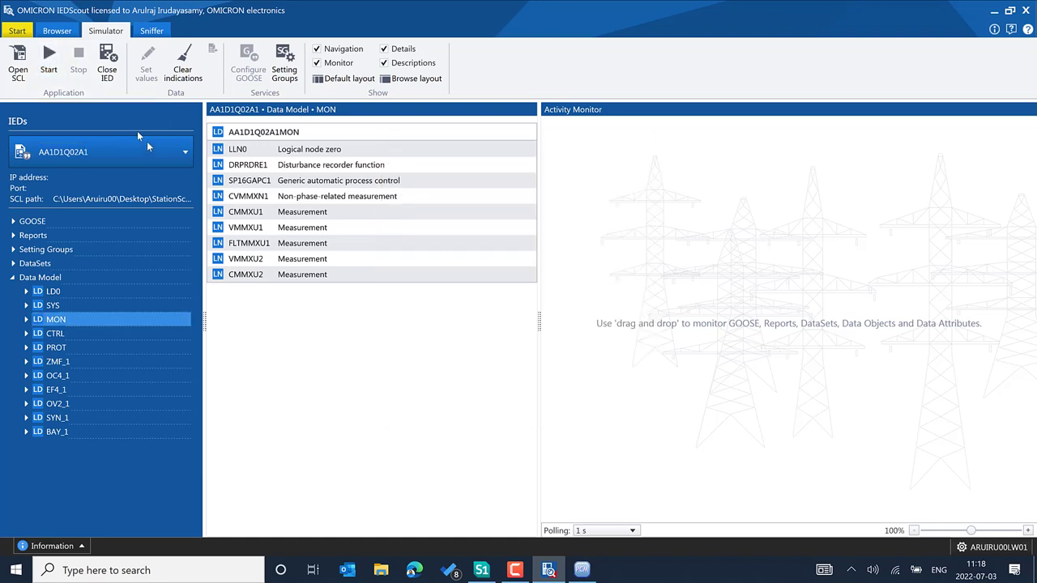
pyautogui.click(18, 30)
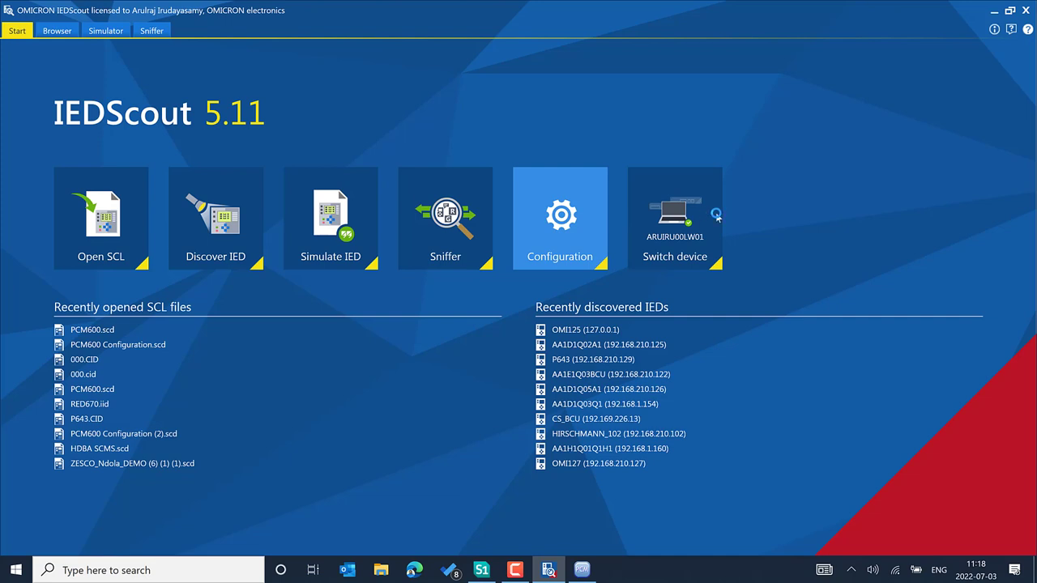
pyautogui.click(611, 229)
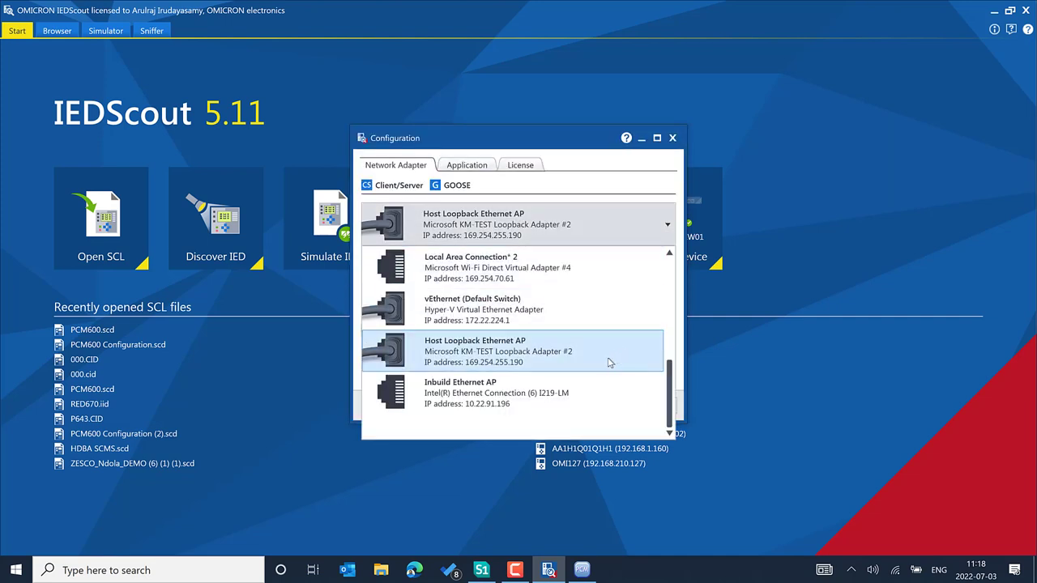
pyautogui.scroll(3, 613, 381)
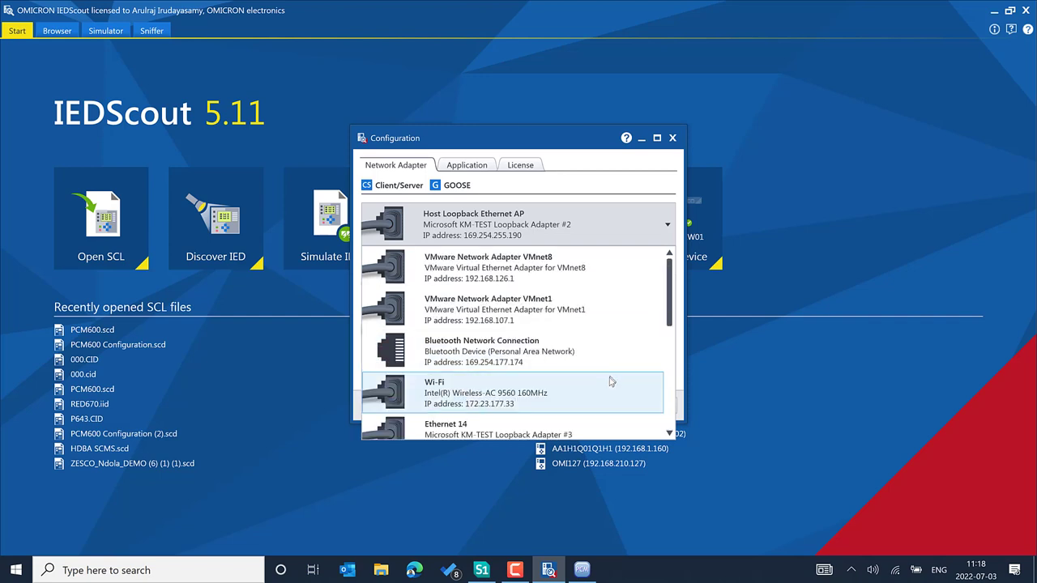
pyautogui.scroll(-1, 611, 381)
pyautogui.click(577, 315)
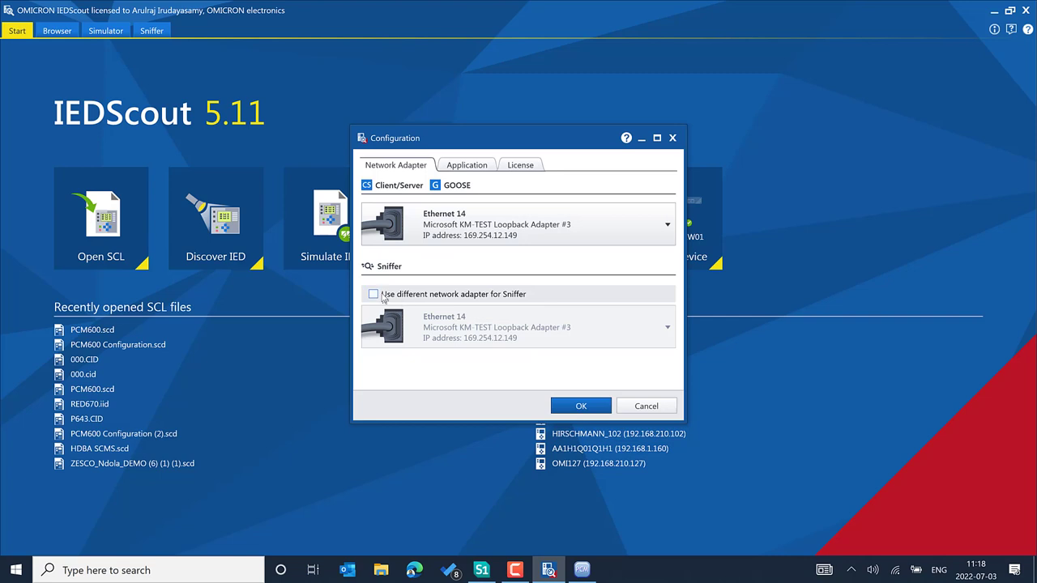
pyautogui.click(373, 294)
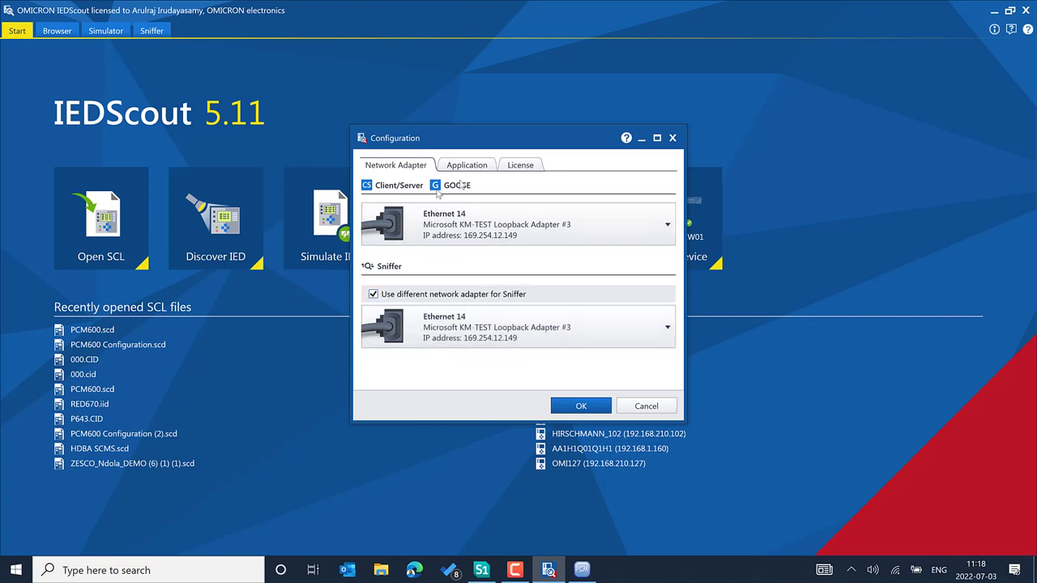
pyautogui.click(577, 409)
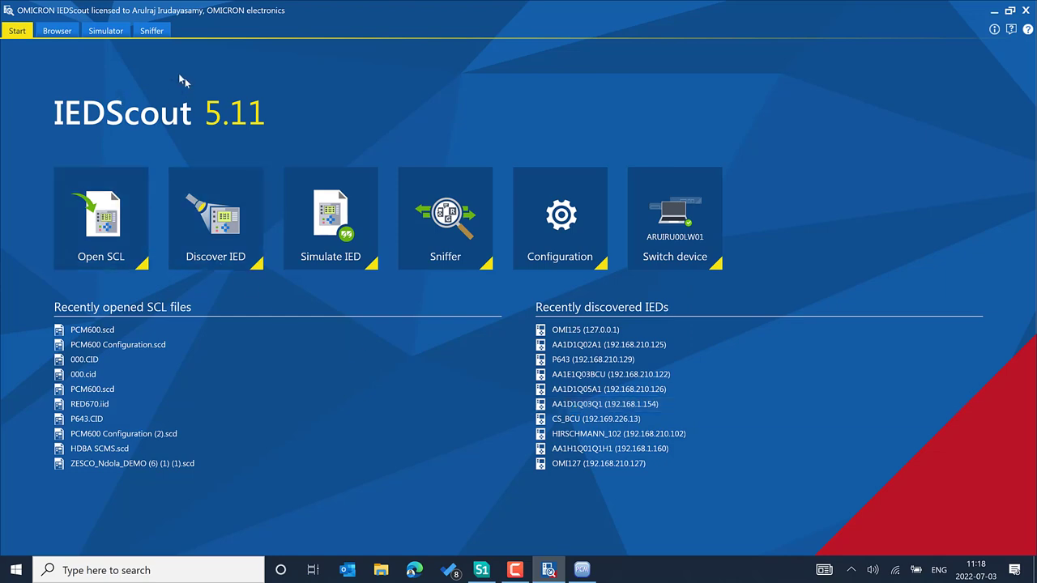
# - Try to start simulating AA1D1Q02A1 with its server listening on 127.0.0.1, port 102
pyautogui.click(114, 32)
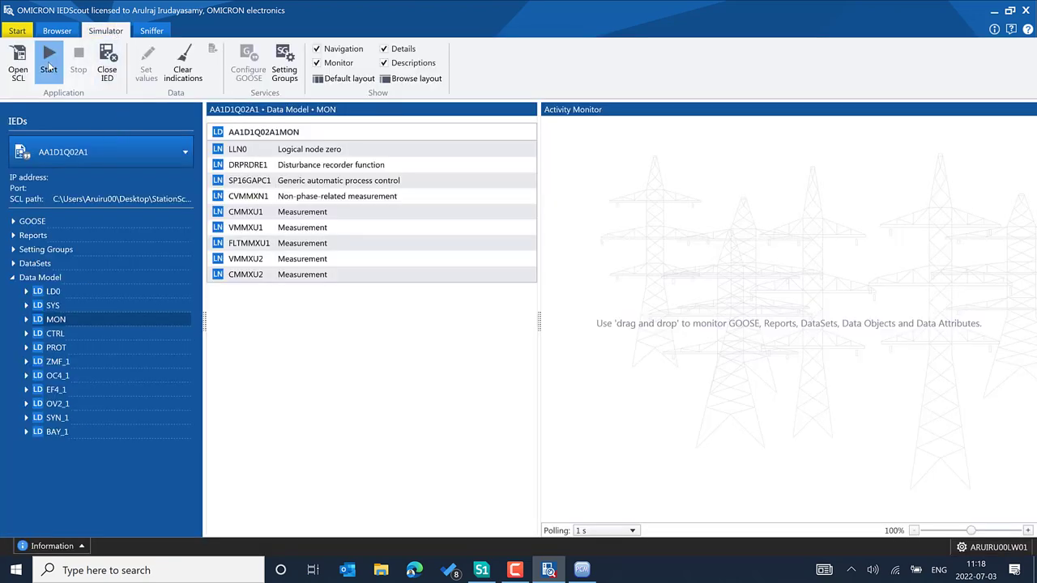
pyautogui.click(49, 66)
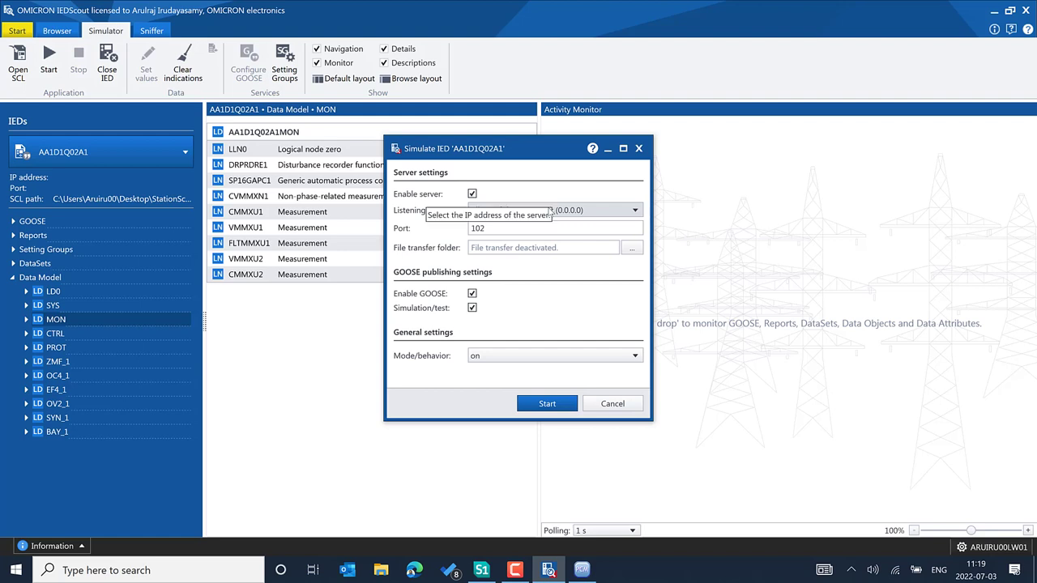
pyautogui.click(551, 211)
pyautogui.click(512, 235)
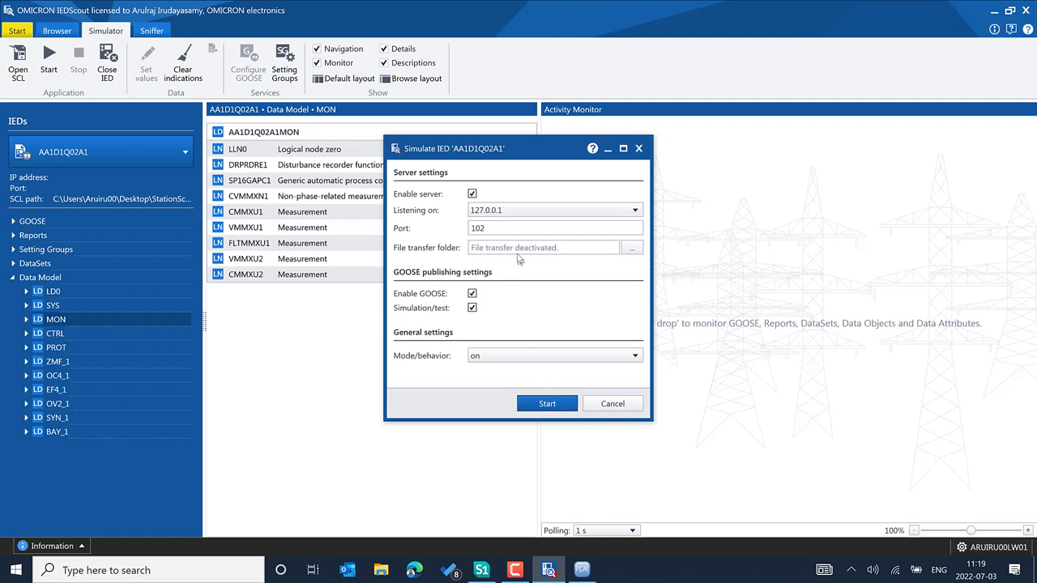
pyautogui.click(547, 403)
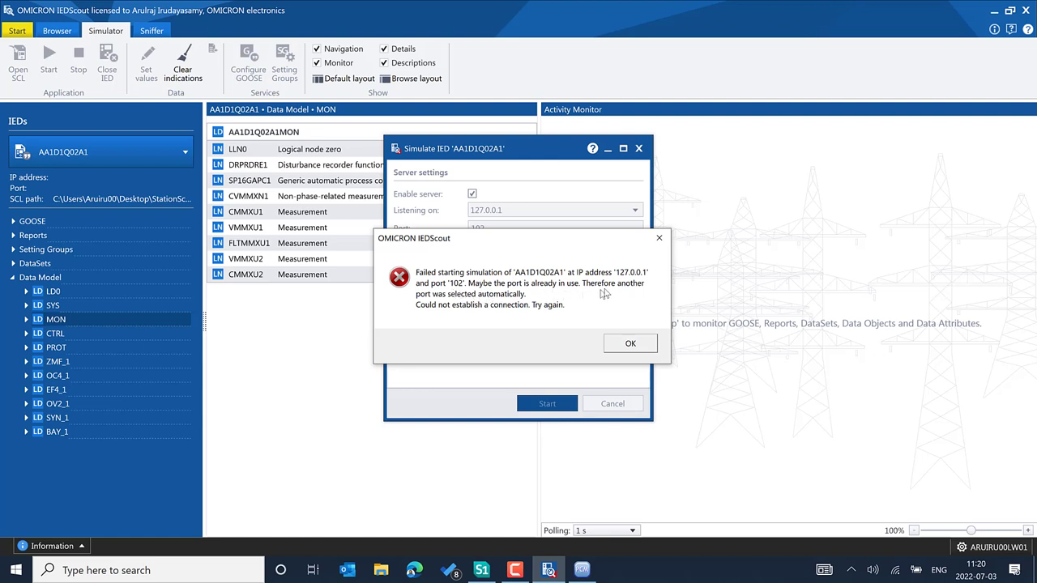
pyautogui.click(621, 345)
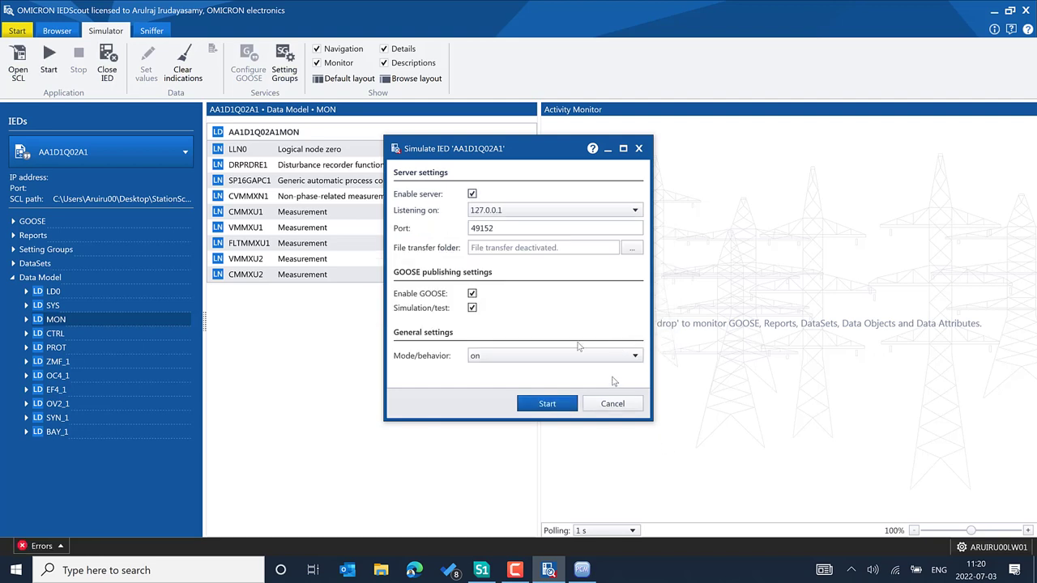
pyautogui.doubleClick(503, 228)
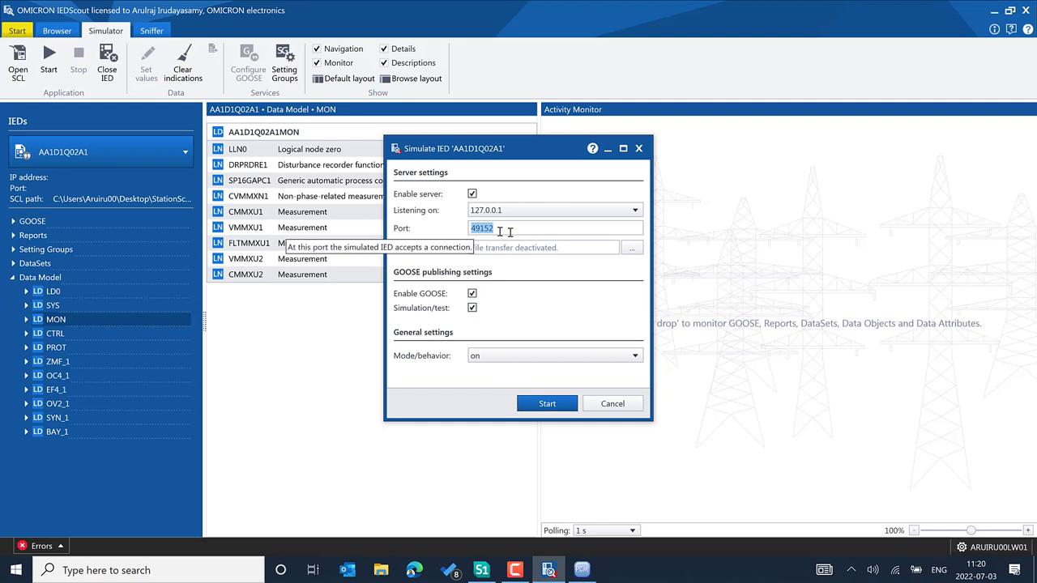
pyautogui.click(634, 404)
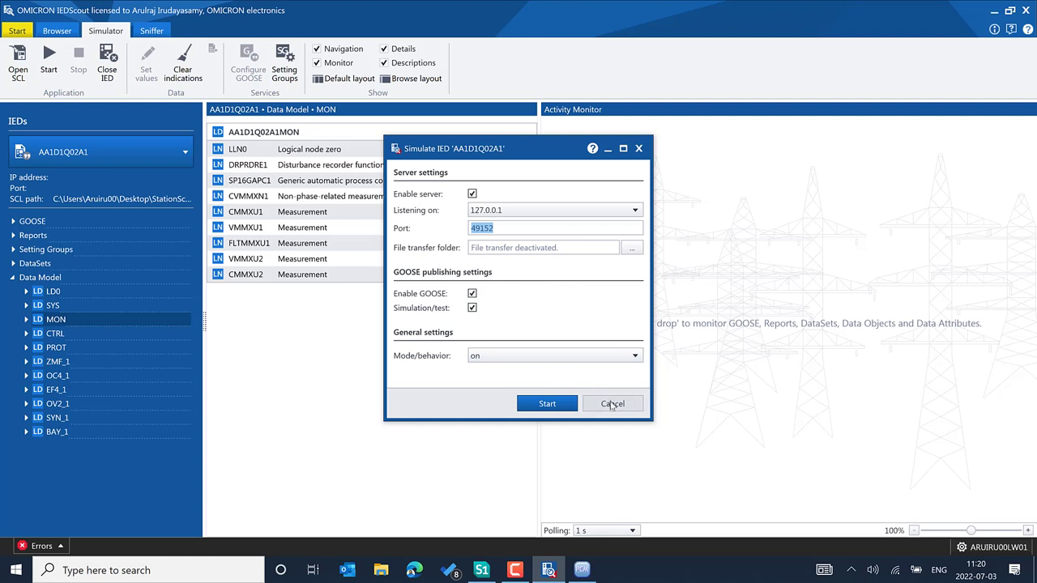
pyautogui.click(613, 404)
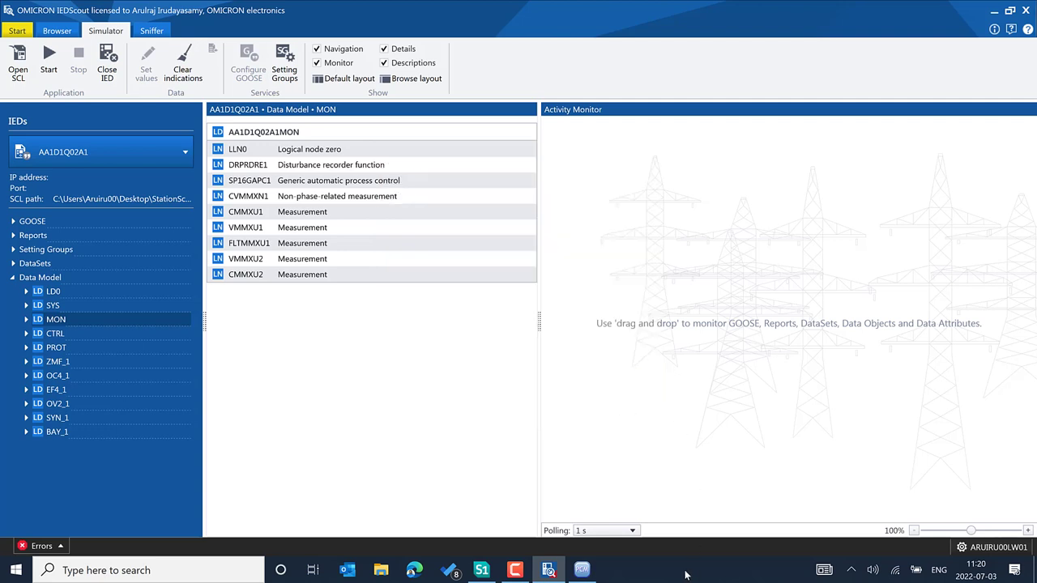
# - Open Resource Monitor from Task Manager and view the listening ports in its network section
pyautogui.rightClick(689, 574)
pyautogui.click(729, 505)
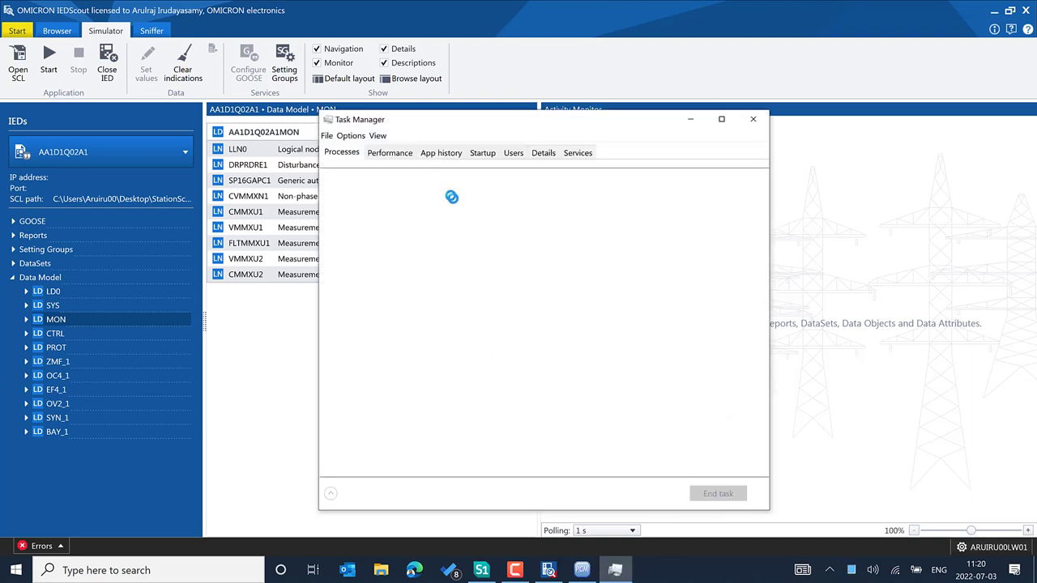
pyautogui.click(402, 154)
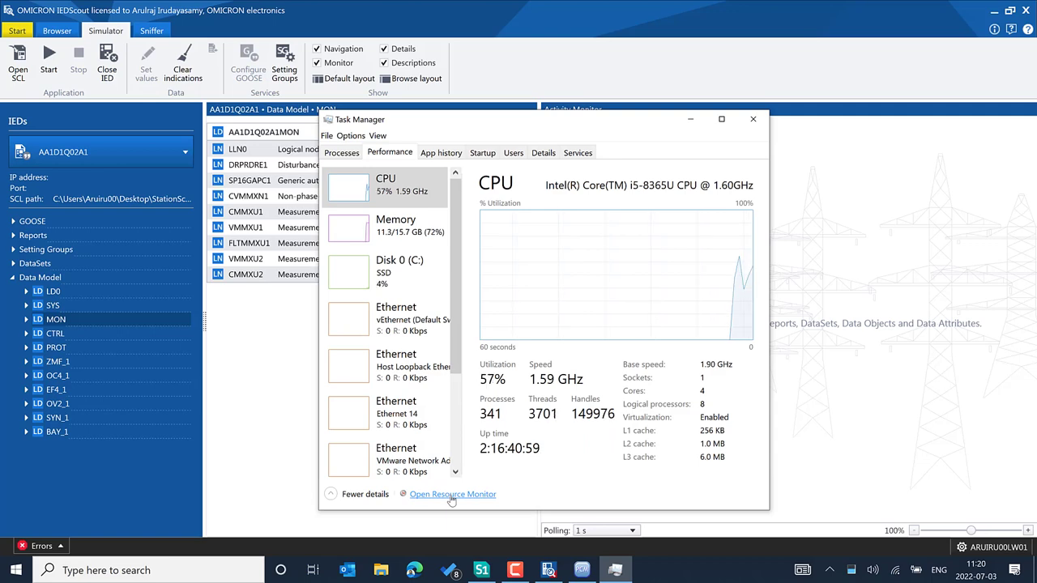
pyautogui.click(452, 496)
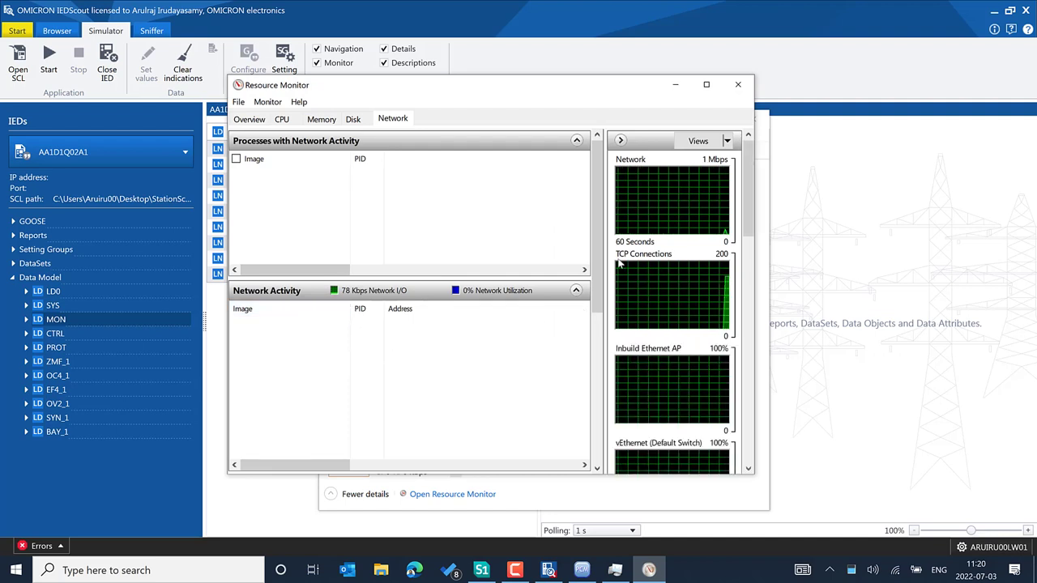
pyautogui.moveTo(596, 244); pyautogui.dragTo(595, 374)
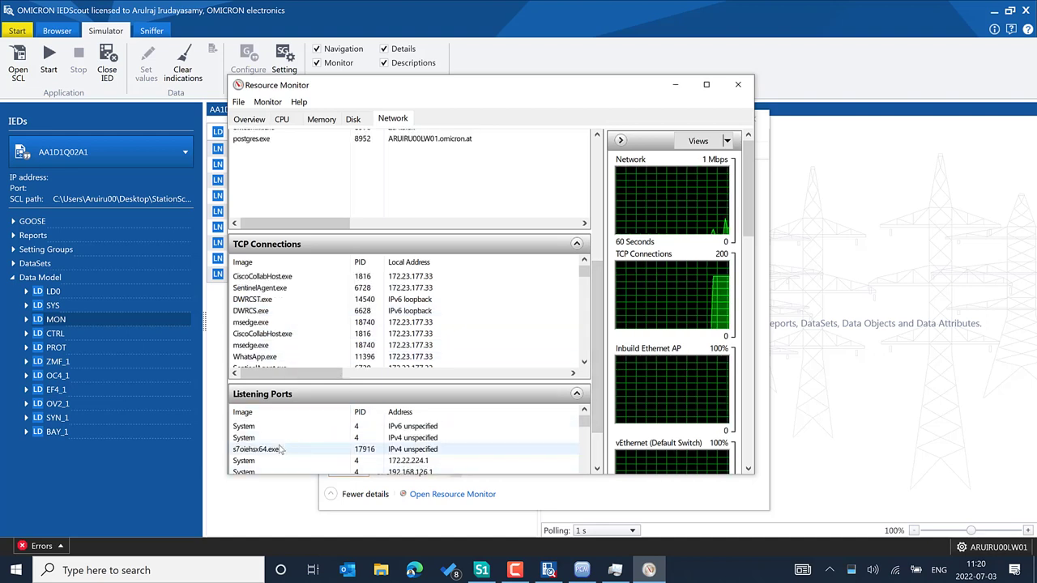
# - Check the port number used by the s7oiehsx64.exe process in the listening ports list
pyautogui.scroll(-1, 271, 450)
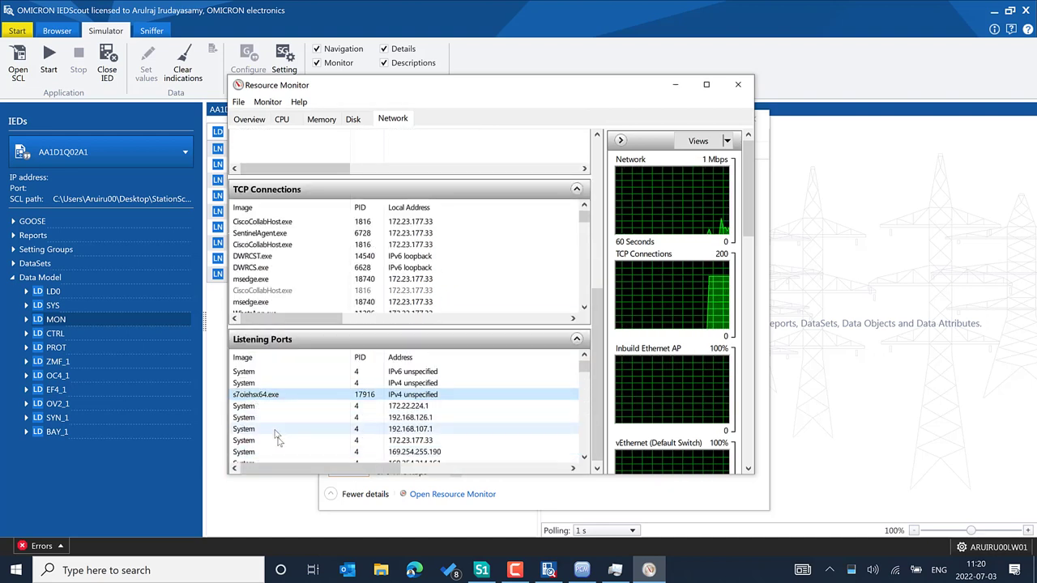
pyautogui.moveTo(293, 471); pyautogui.dragTo(400, 471)
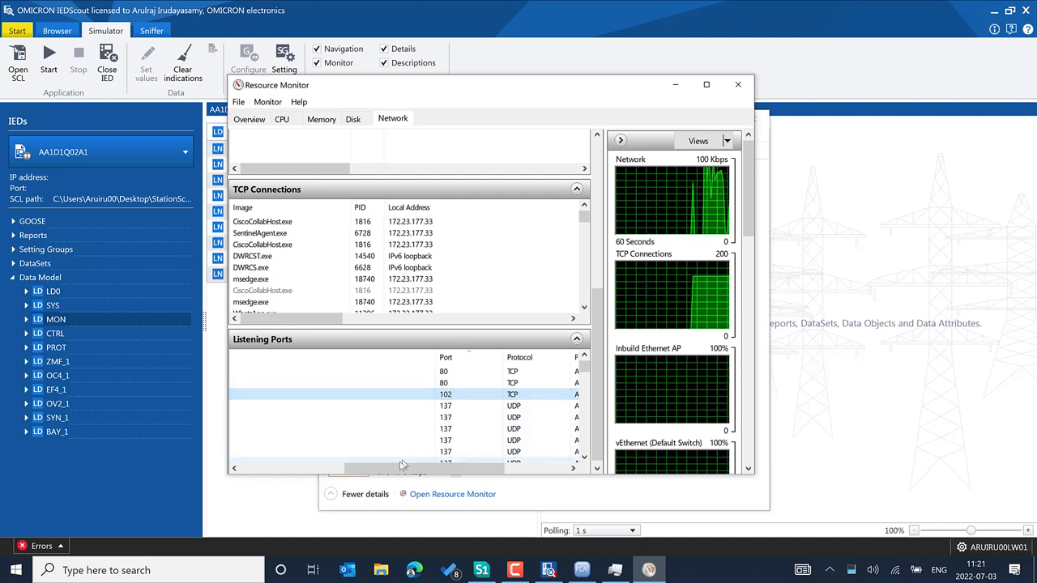
pyautogui.moveTo(401, 465); pyautogui.dragTo(271, 472)
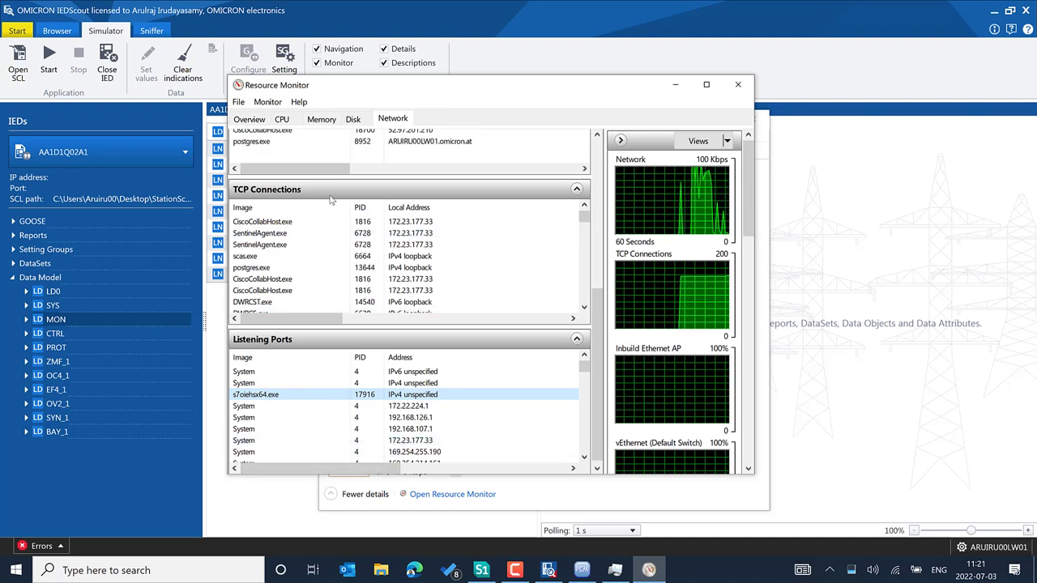
# - Open the Windows Services console with services.msc, stop the S7DOS Help Service and minimize the console
pyautogui.press('super+r')
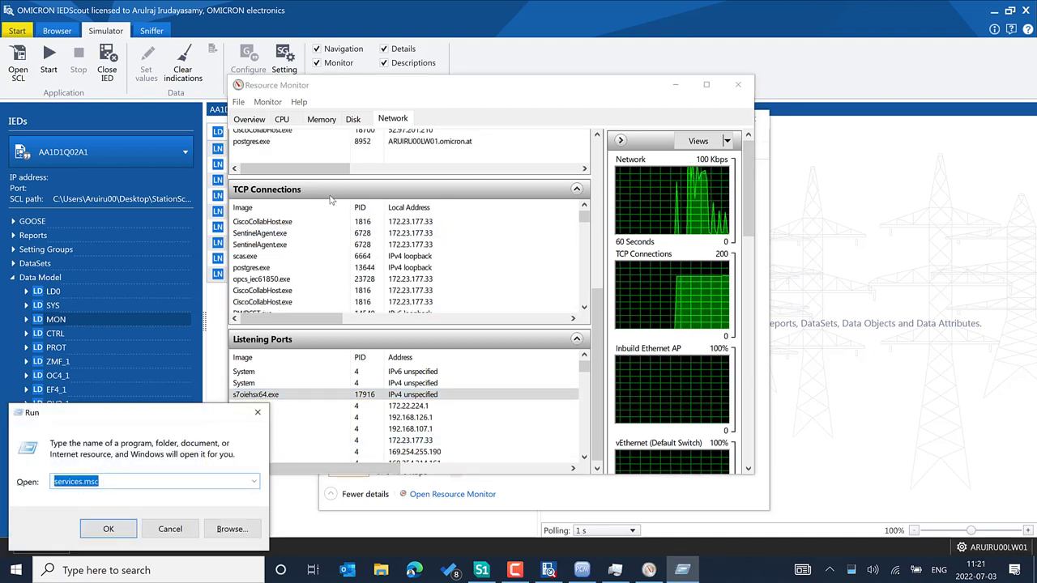
pyautogui.press('Escape')
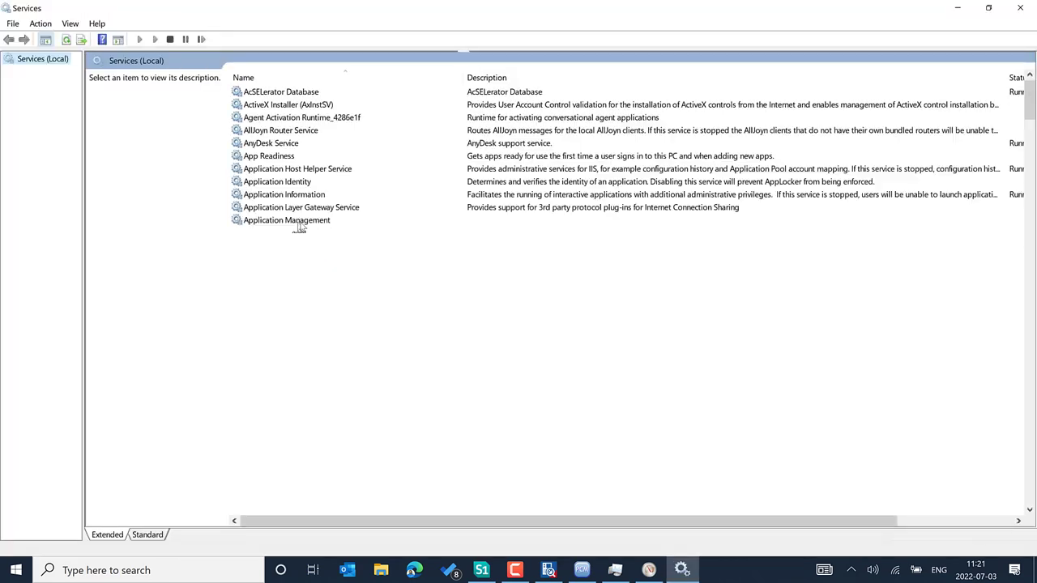
pyautogui.click(299, 222)
pyautogui.press('s')
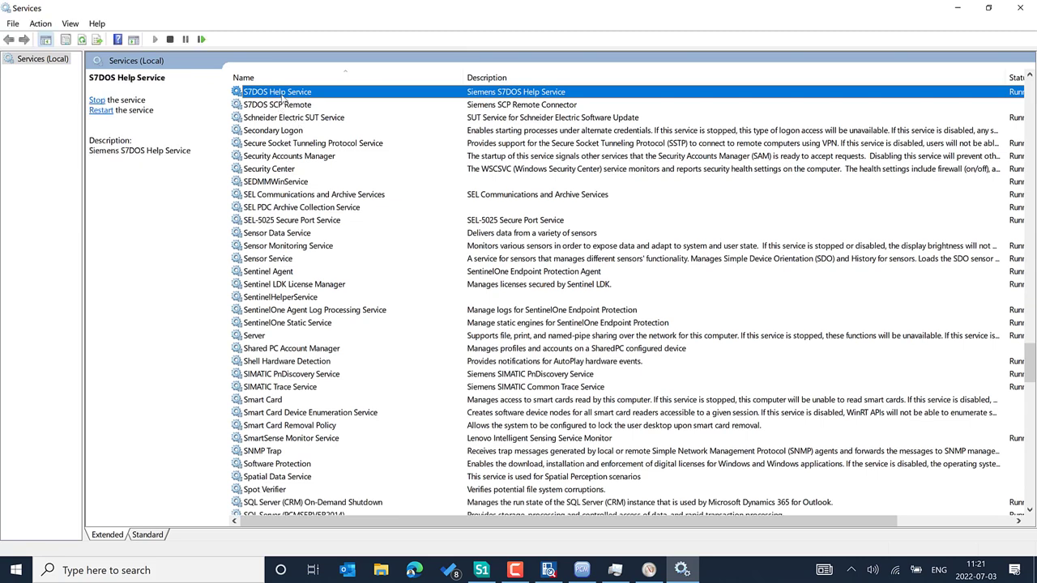
pyautogui.rightClick(282, 96)
pyautogui.click(317, 119)
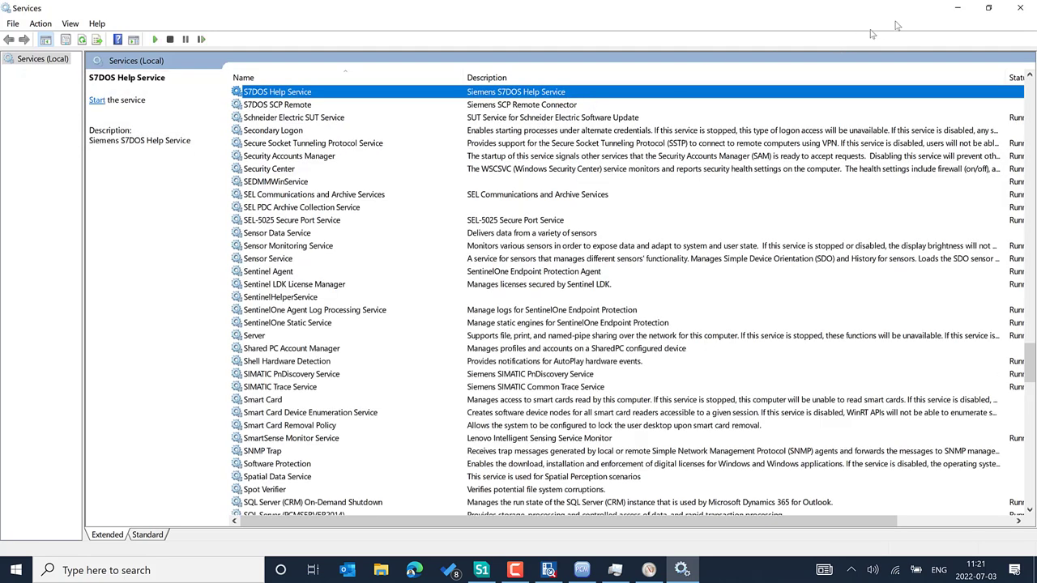
pyautogui.click(956, 8)
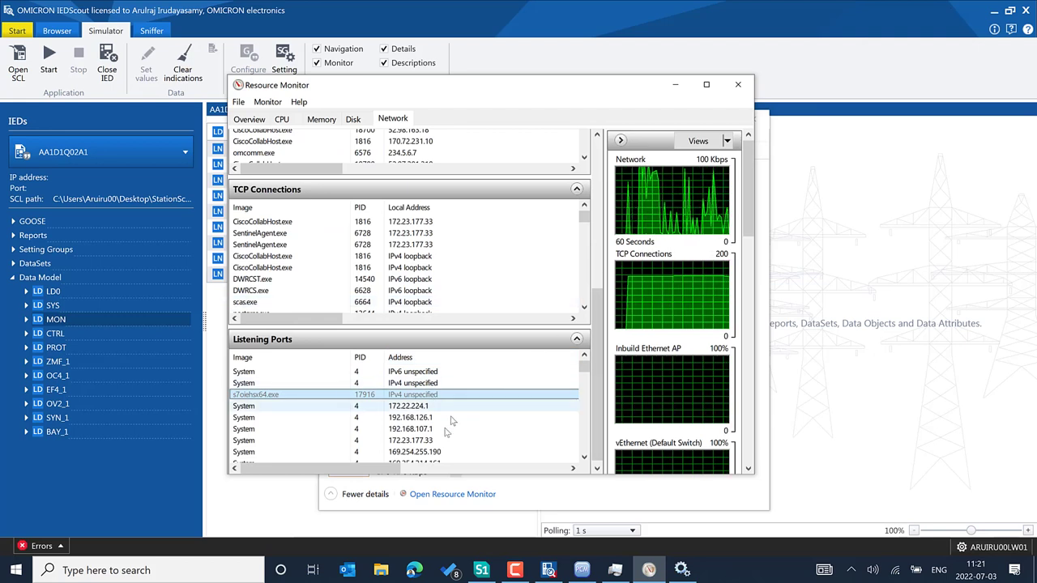
# - Recheck the port 102 entry in the listening ports, and close Resource Monitor and Task Manager
pyautogui.moveTo(406, 472); pyautogui.dragTo(512, 471)
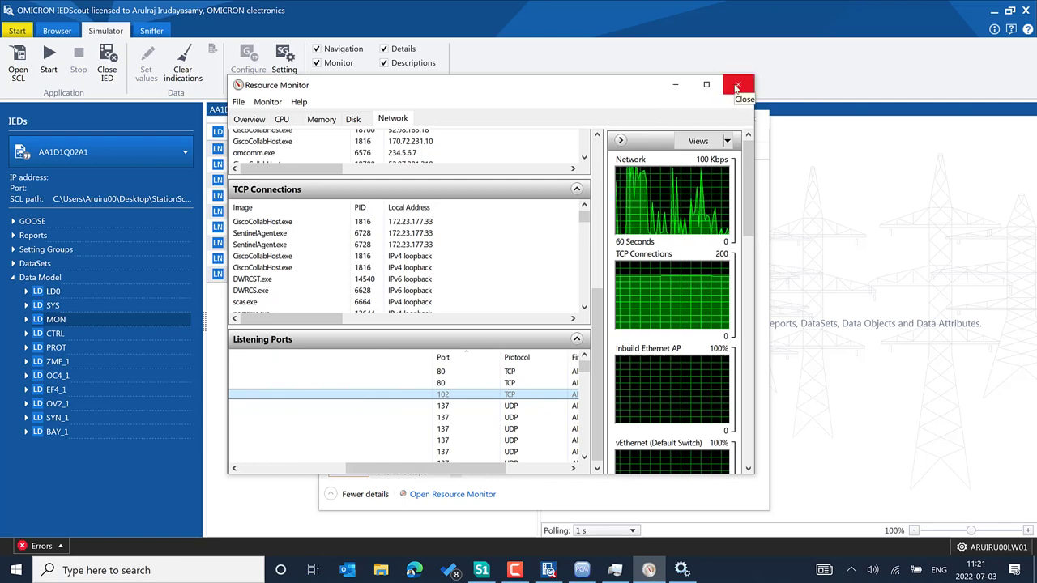
pyautogui.click(738, 85)
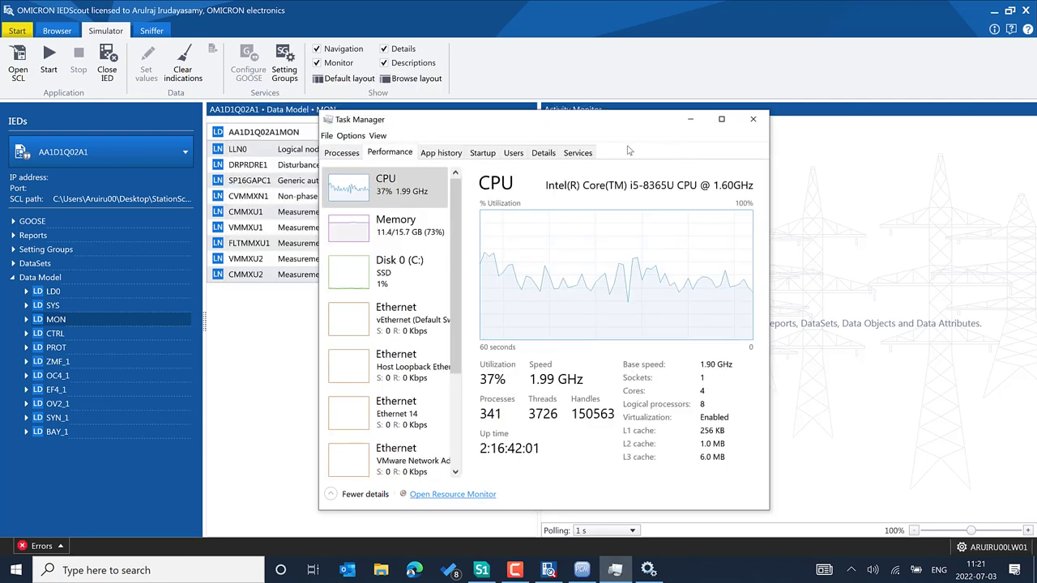
pyautogui.click(752, 121)
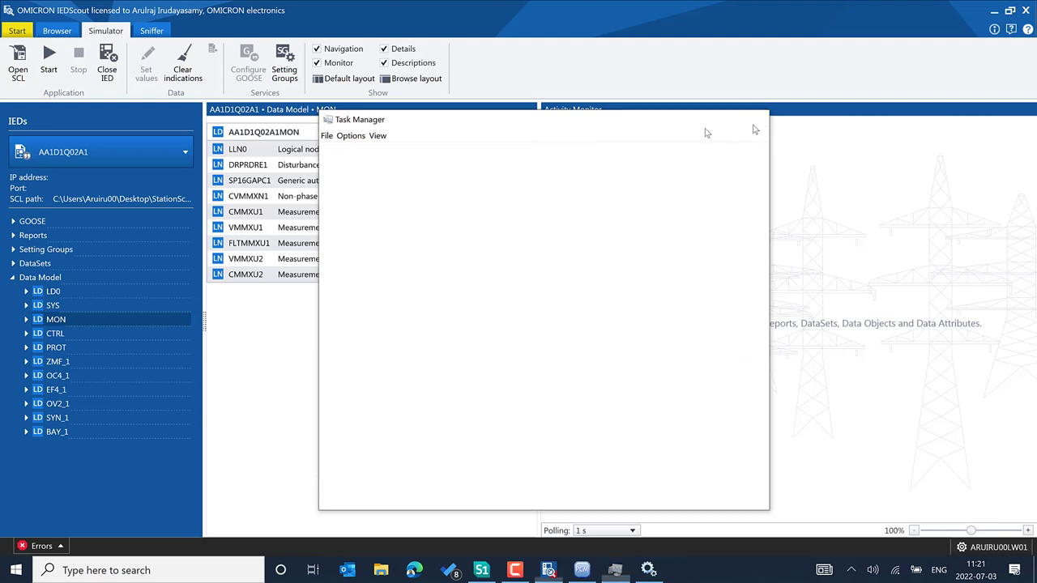
# - Start simulating AA1D1Q02A1 with its server listening on 127.0.0.1, port 102, with GOOSE and simulation/test enabled
pyautogui.click(50, 63)
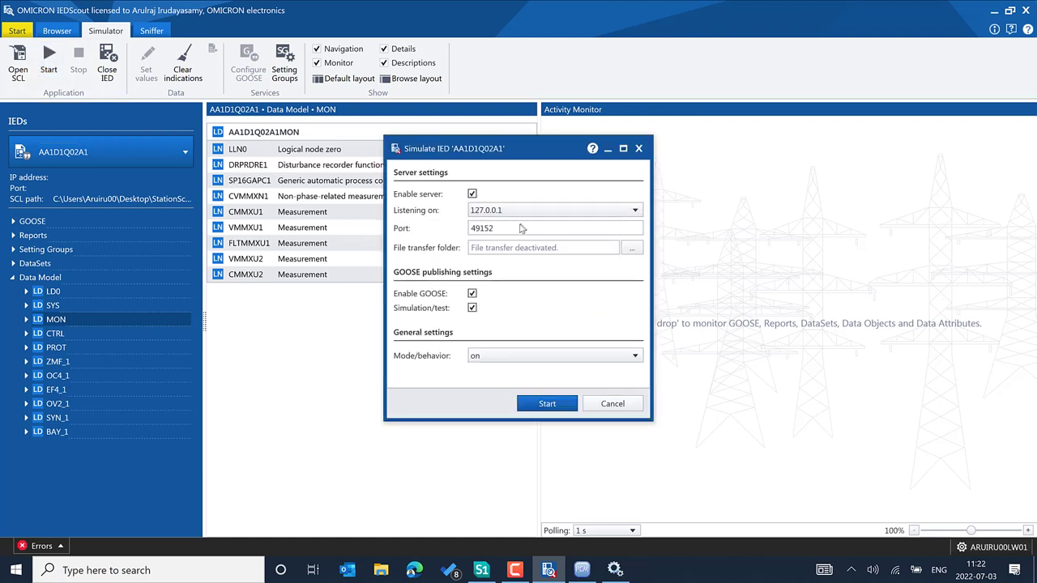
pyautogui.moveTo(522, 229); pyautogui.dragTo(453, 231)
pyautogui.write('102')
pyautogui.click(547, 403)
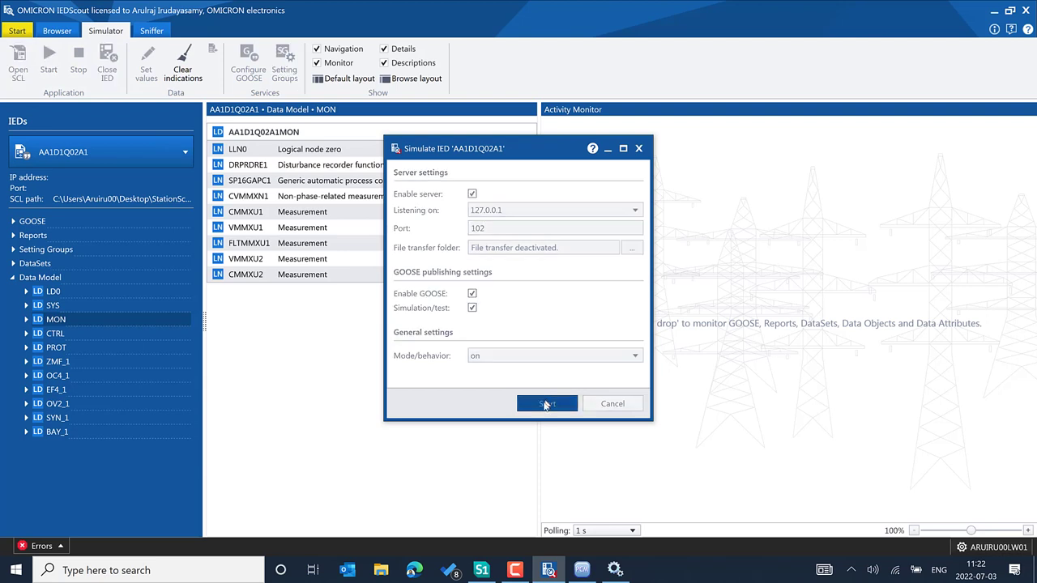
pyautogui.click(547, 403)
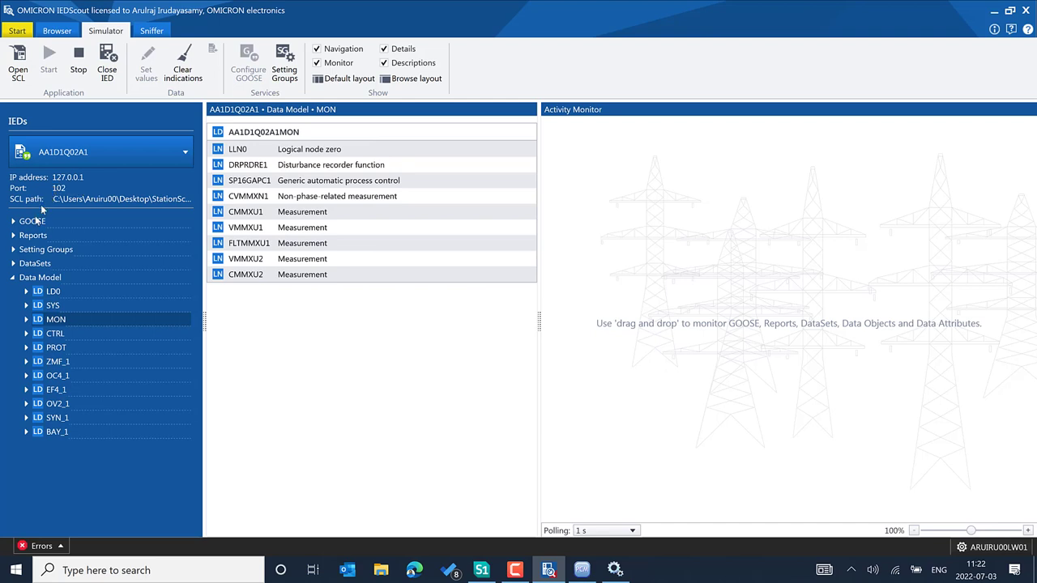
# - Collapse the data model and examine the LLN0.gcbDPS GOOSE control block under LD0, including the information sent in its last GOOSE
pyautogui.click(14, 278)
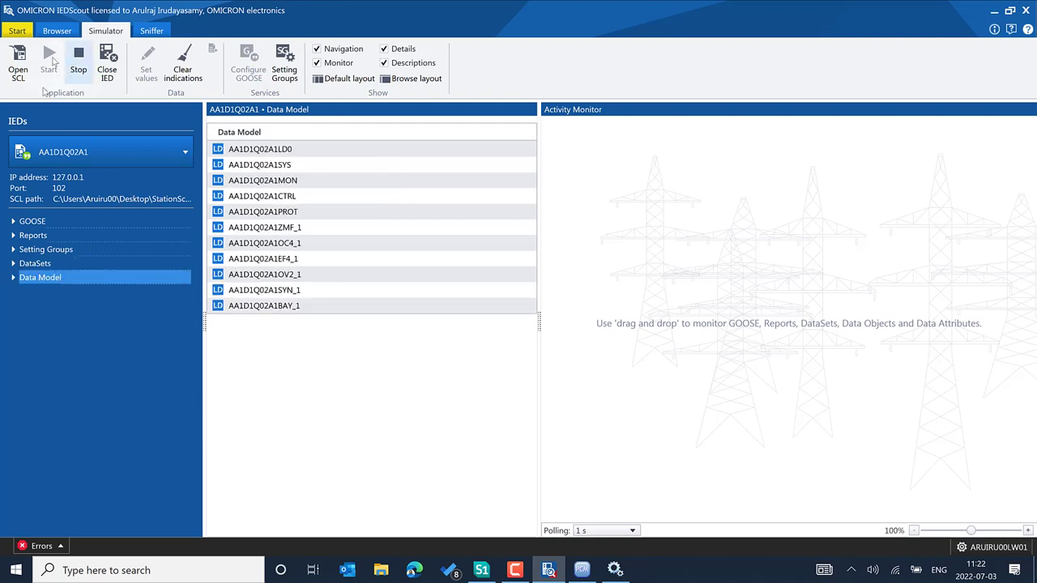
pyautogui.click(13, 222)
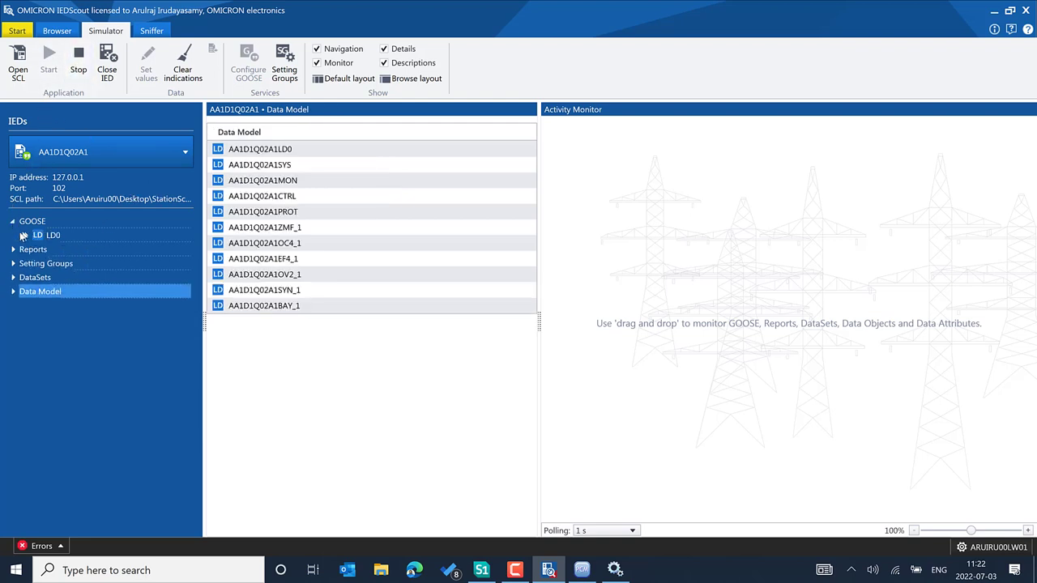
pyautogui.click(25, 235)
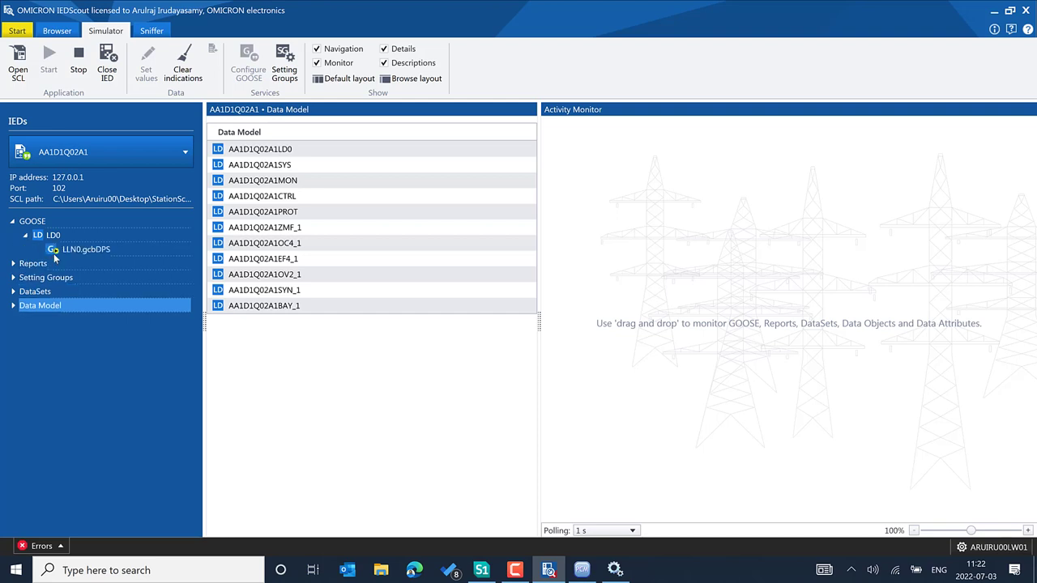
pyautogui.click(57, 250)
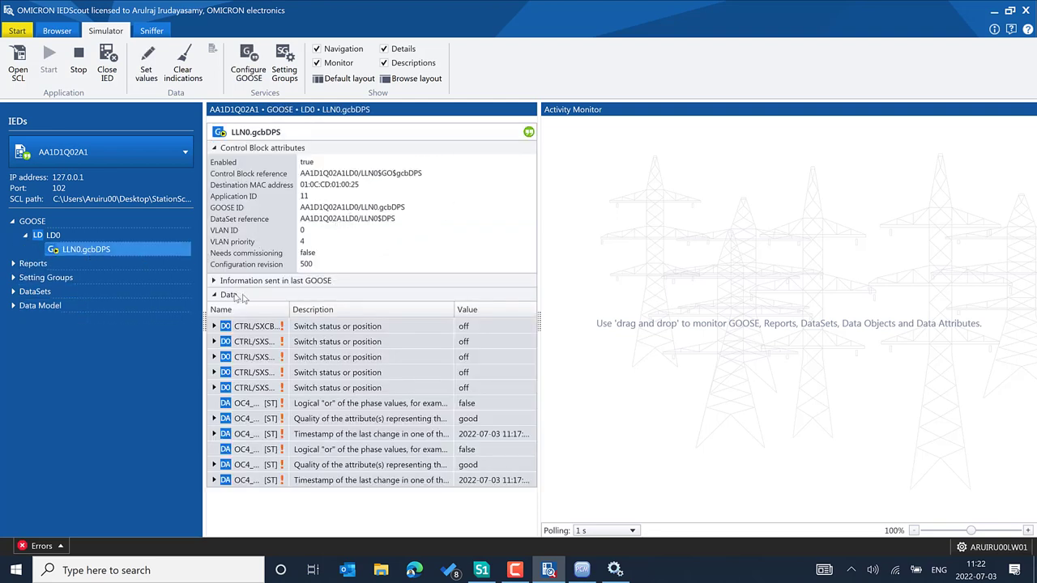
pyautogui.click(220, 281)
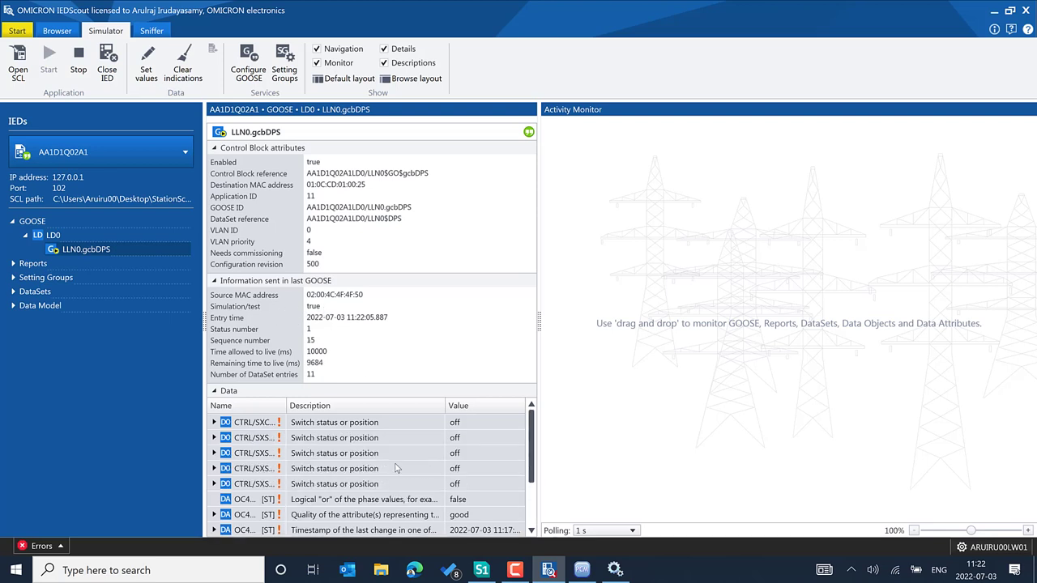
# - Examine the rcbSecurity02 and rcbSecurity01 report control blocks under LD0's LLN0, including rcbSecurity01's last sent report information
pyautogui.click(13, 264)
pyautogui.click(25, 277)
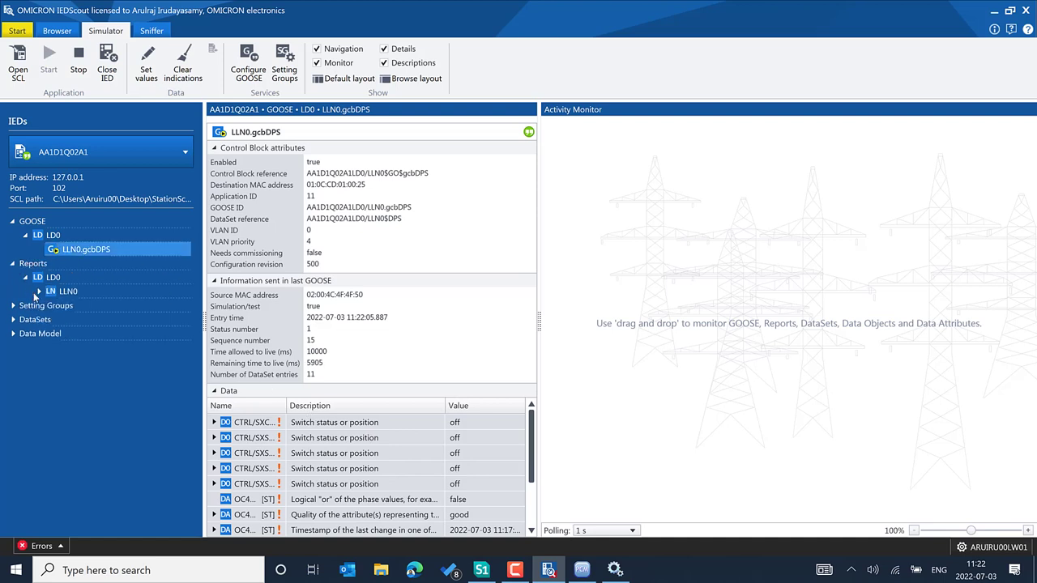
pyautogui.click(38, 292)
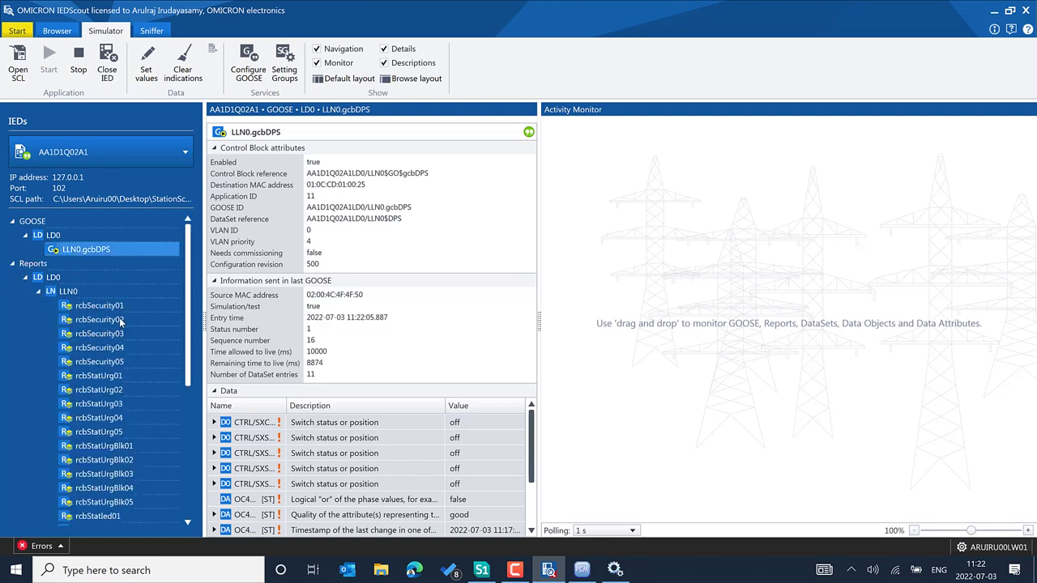
pyautogui.click(121, 319)
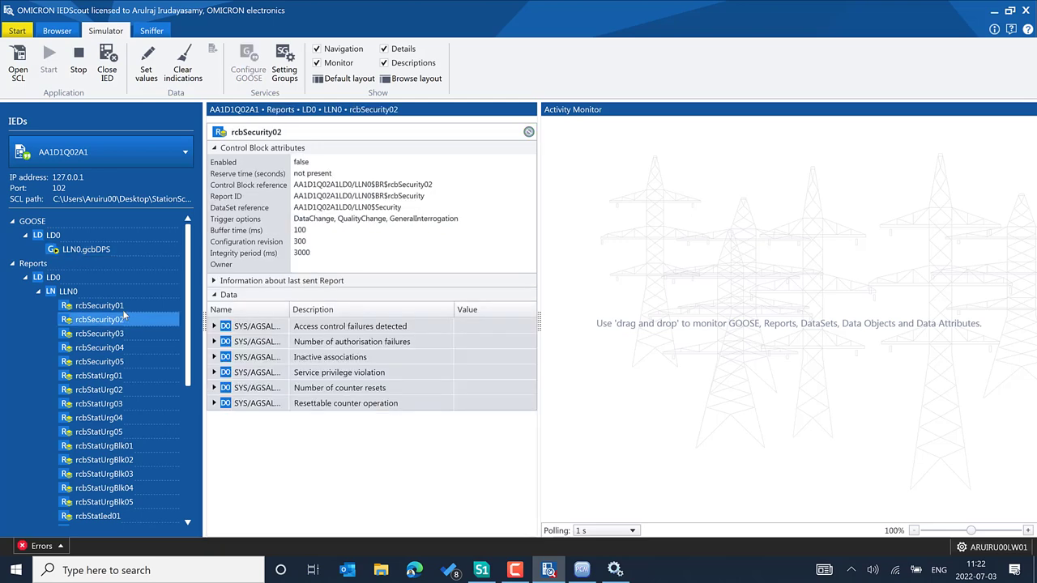
pyautogui.click(123, 307)
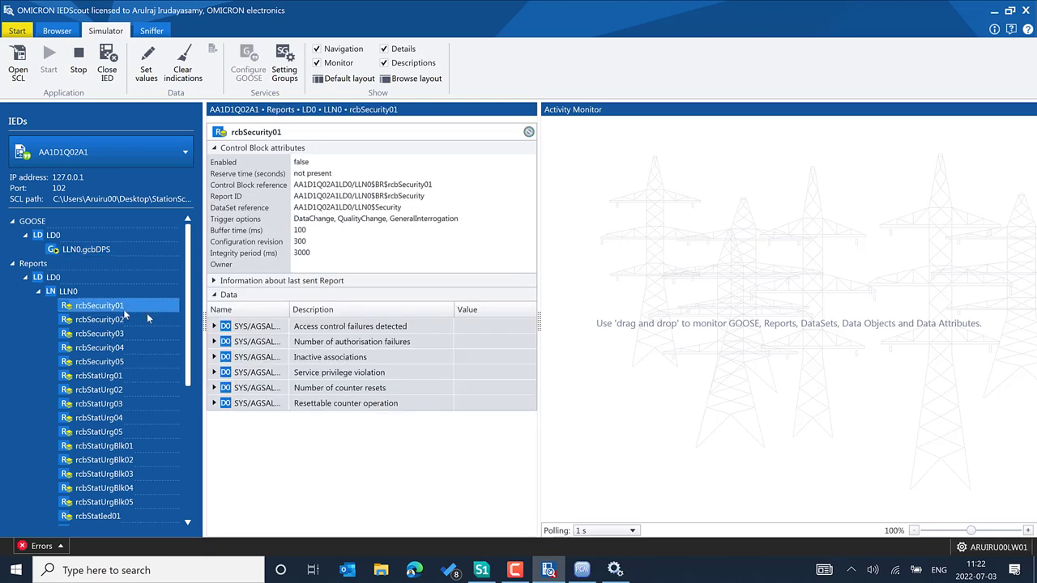
pyautogui.click(214, 281)
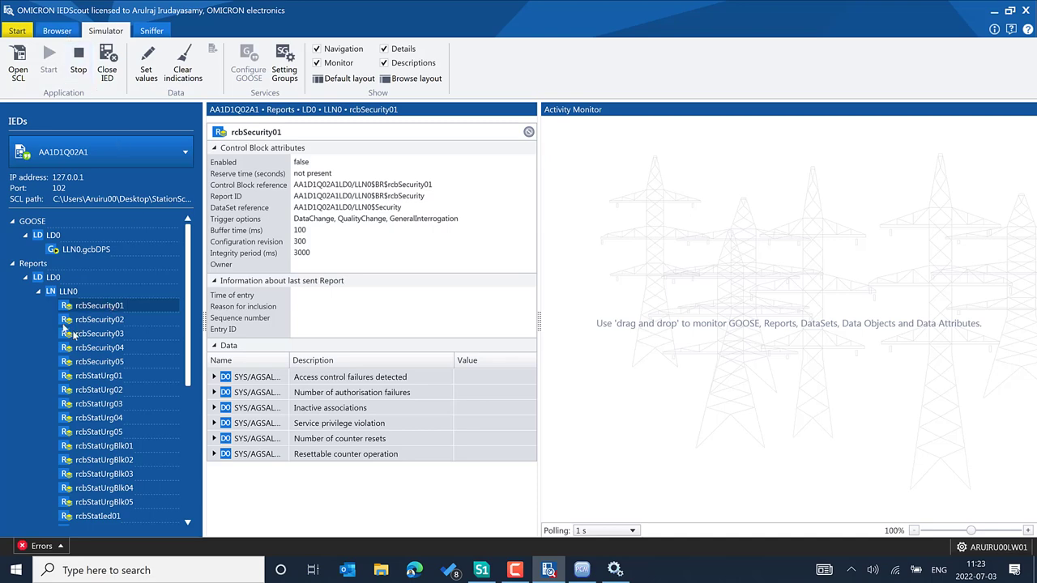
# - Review the full list of report control blocks under LLN0 and revisit the LLN0.gcbDPS GOOSE control block
pyautogui.click(50, 294)
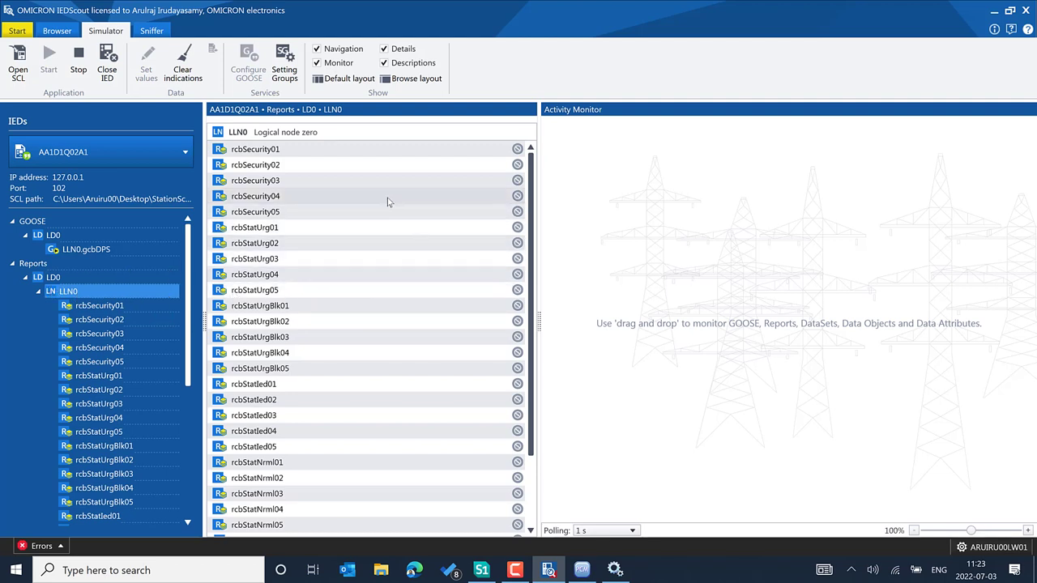
pyautogui.scroll(-3, 387, 204)
pyautogui.scroll(4, 429, 350)
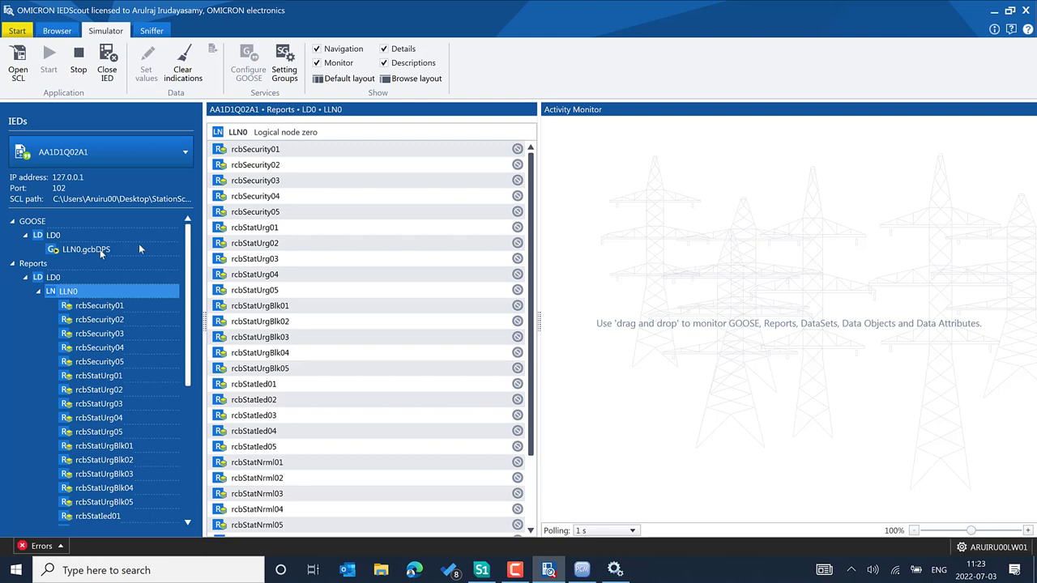
pyautogui.click(102, 251)
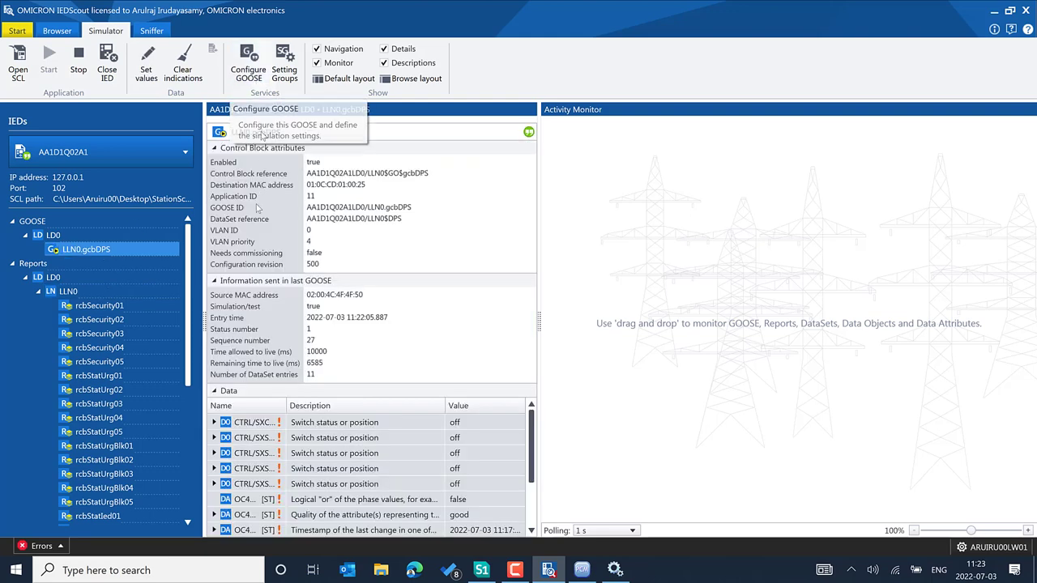
pyautogui.scroll(-5, 105, 393)
pyautogui.scroll(-2, 104, 393)
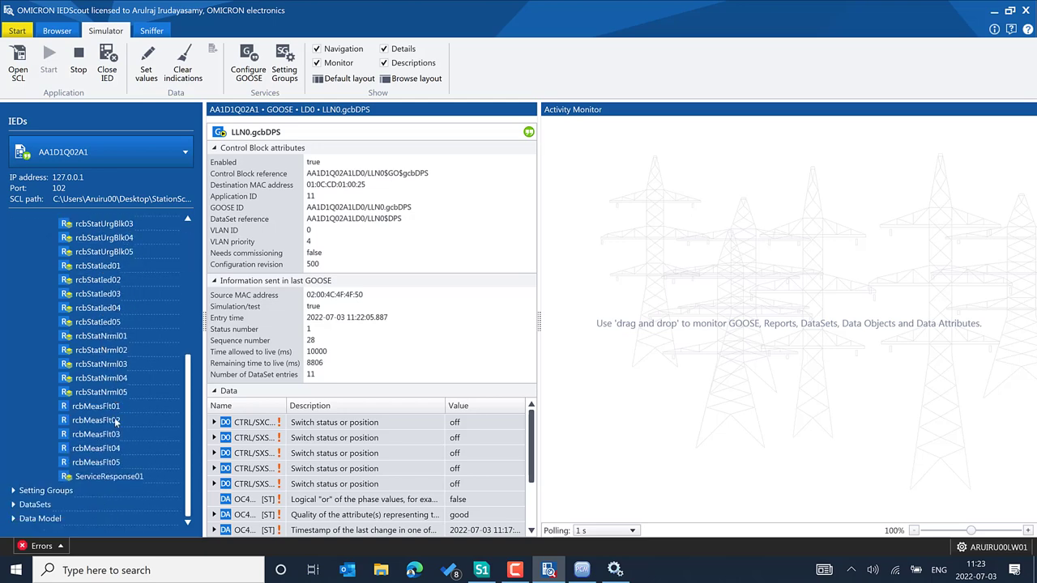
# - View the LD0 setting group, widening the details area and the Name column to show the full setting names
pyautogui.click(12, 491)
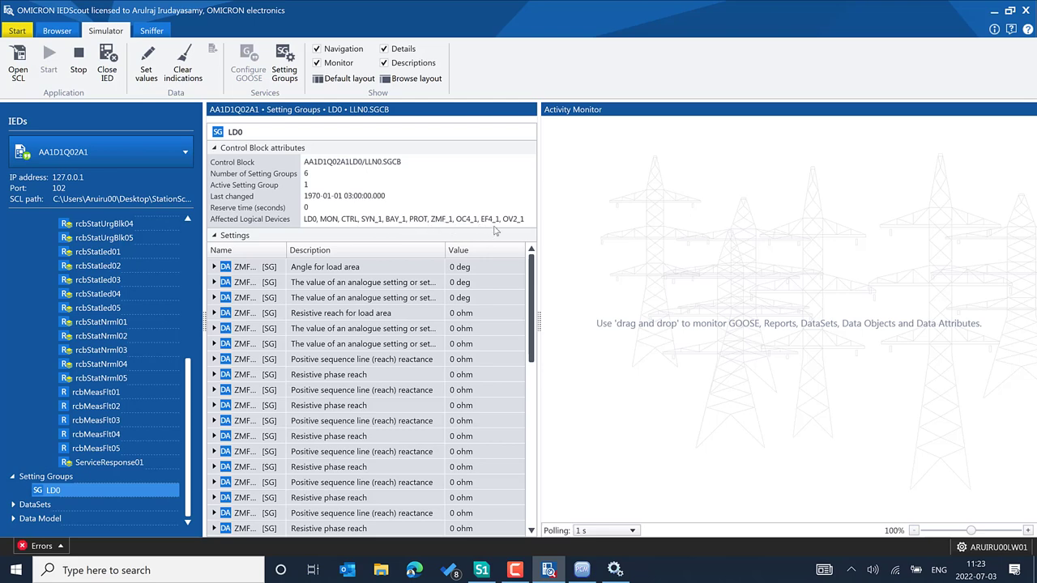
pyautogui.click(539, 201)
pyautogui.moveTo(542, 200); pyautogui.dragTo(723, 219)
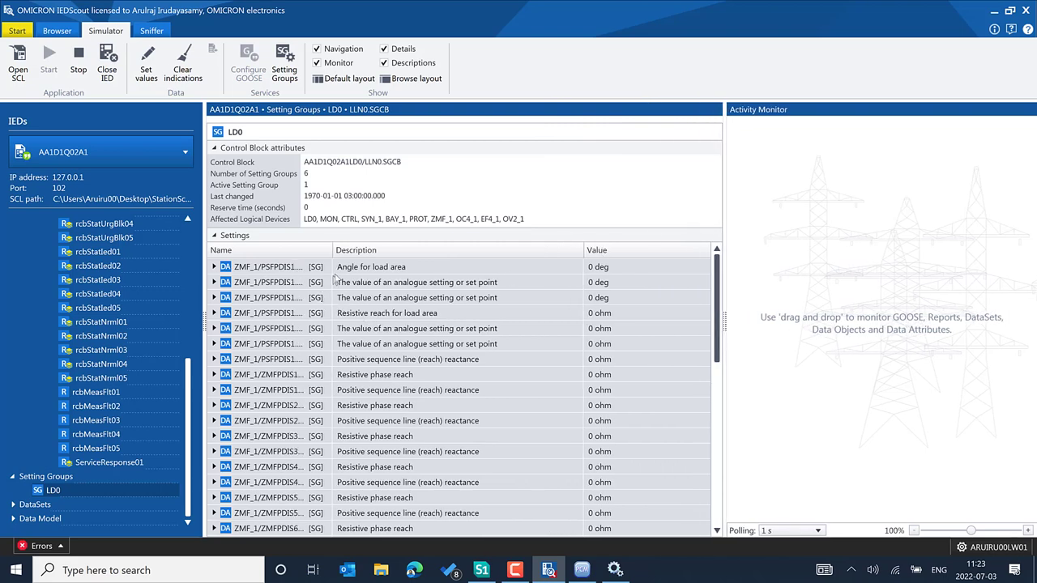
pyautogui.moveTo(387, 253); pyautogui.dragTo(420, 254)
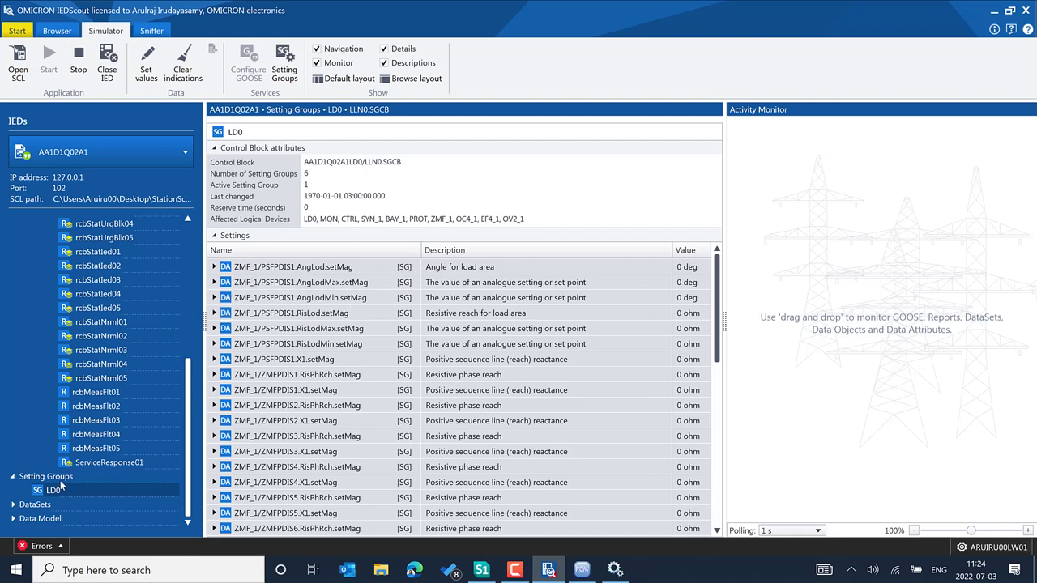
# - Inspect the LLN0.Security dataset under LD0 and expand the data model to list its logical devices
pyautogui.click(13, 504)
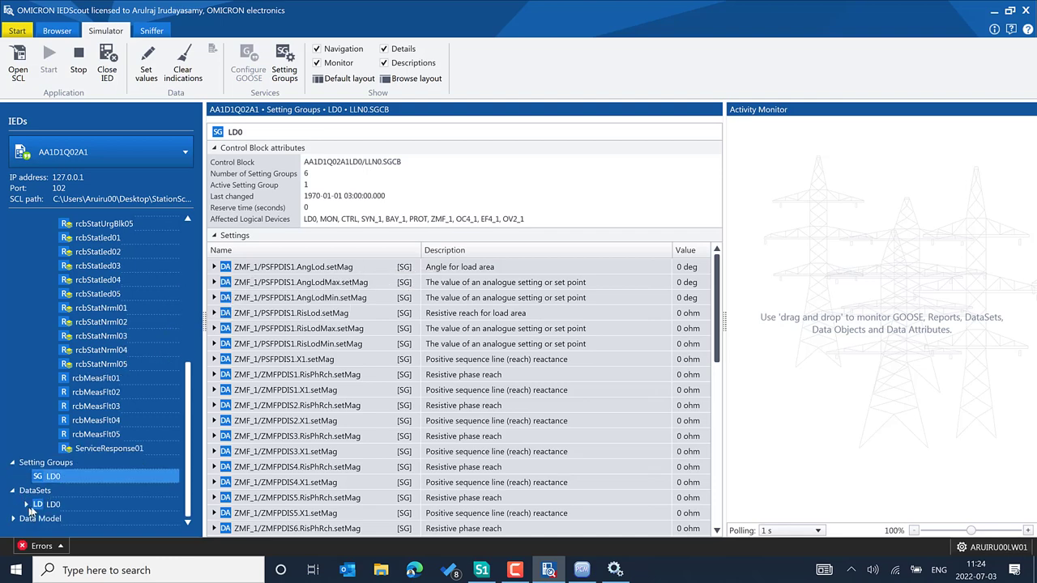
pyautogui.click(27, 504)
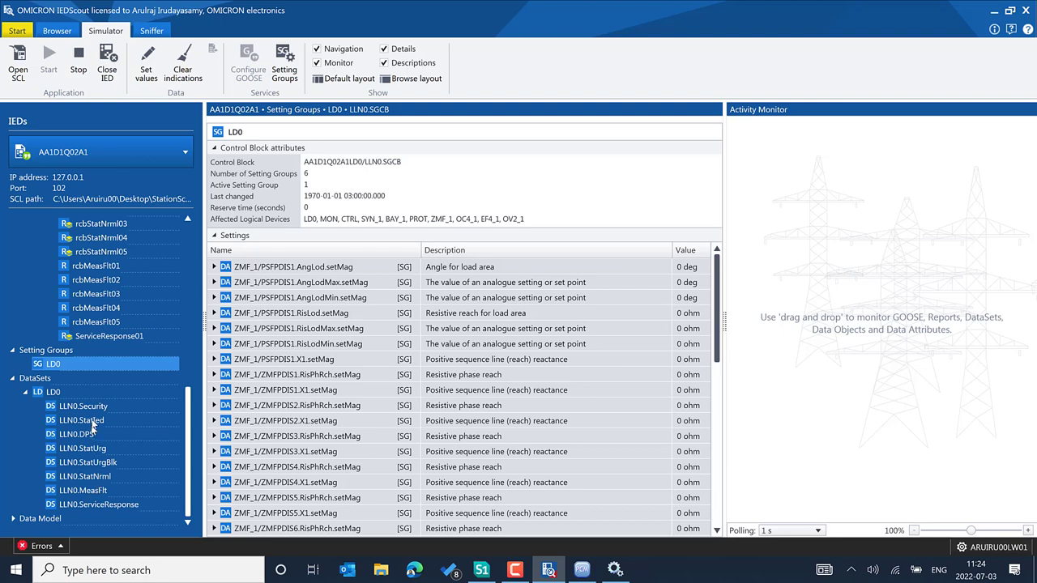
pyautogui.click(94, 409)
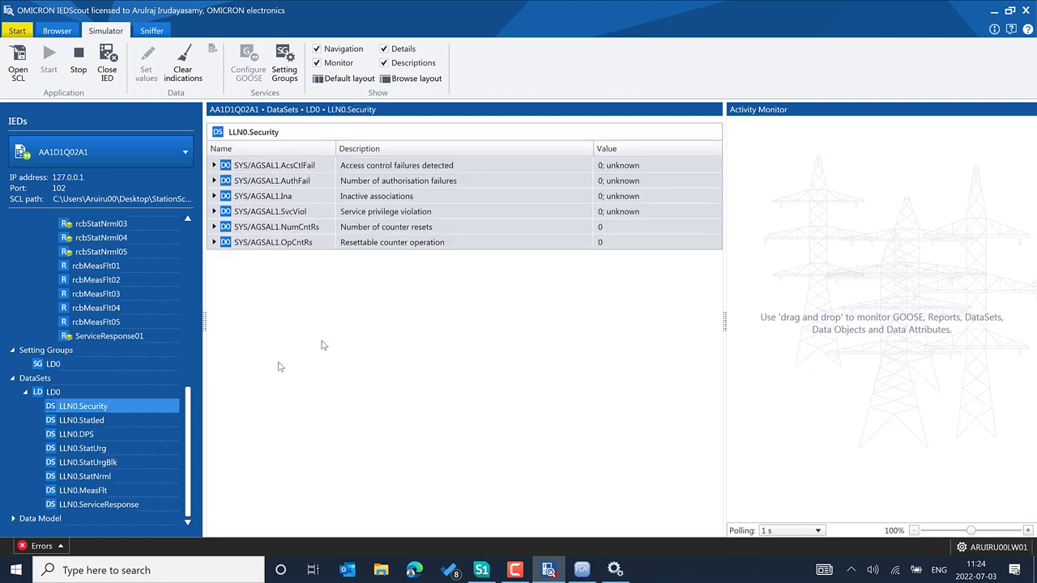
pyautogui.click(17, 518)
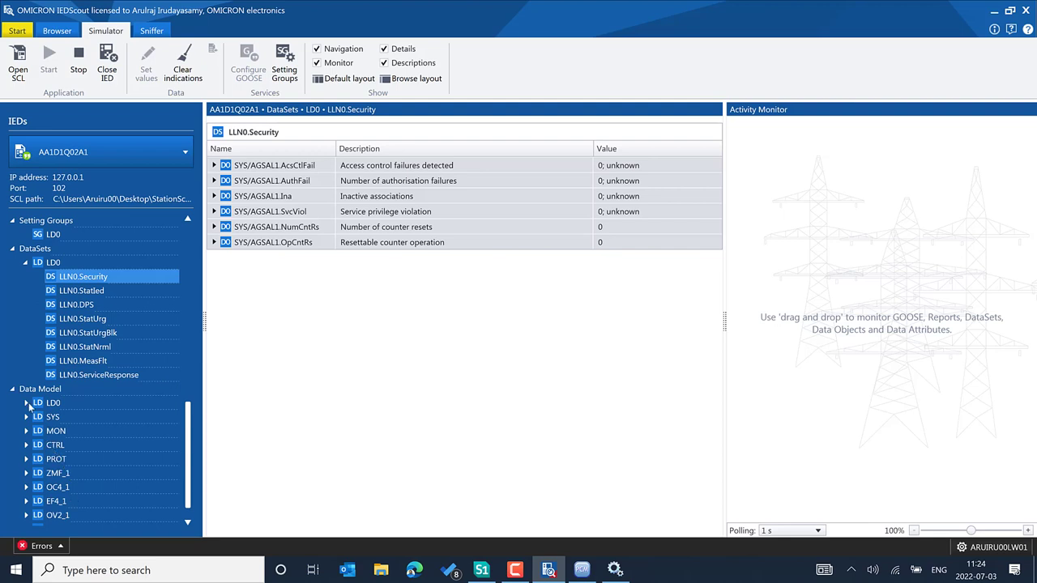
# - Expand the LD0 and OC4_1 logical devices in the data model and open OC4_1's PH3PTOC1 time overcurrent node
pyautogui.click(26, 403)
pyautogui.scroll(-1, 98, 413)
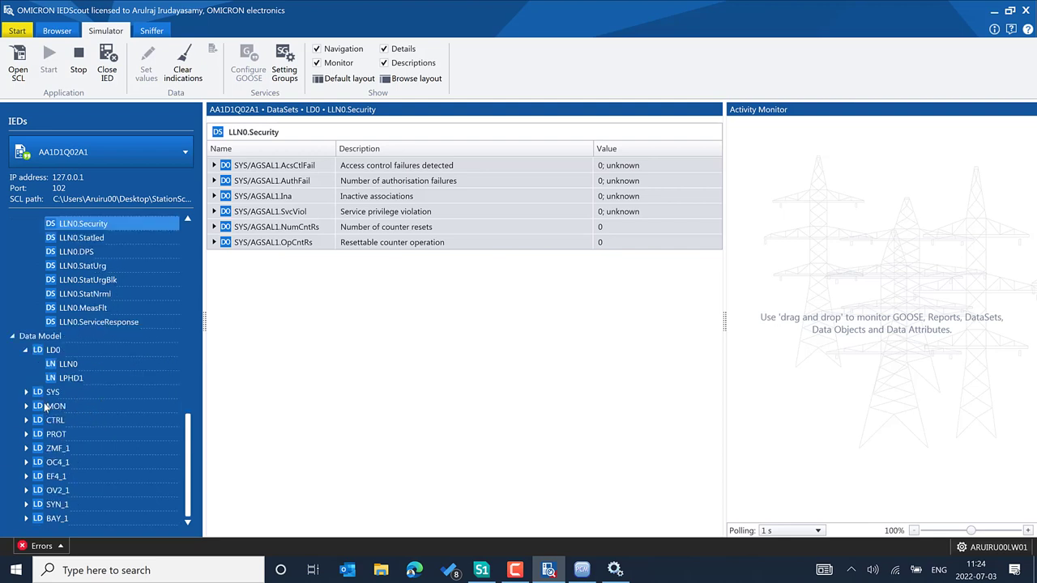
pyautogui.click(26, 463)
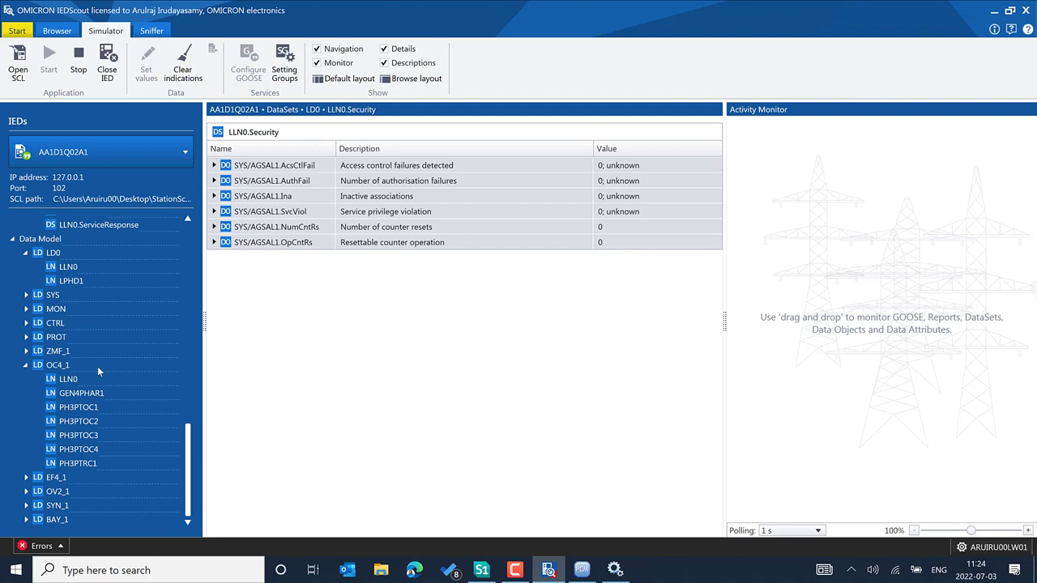
pyautogui.click(98, 371)
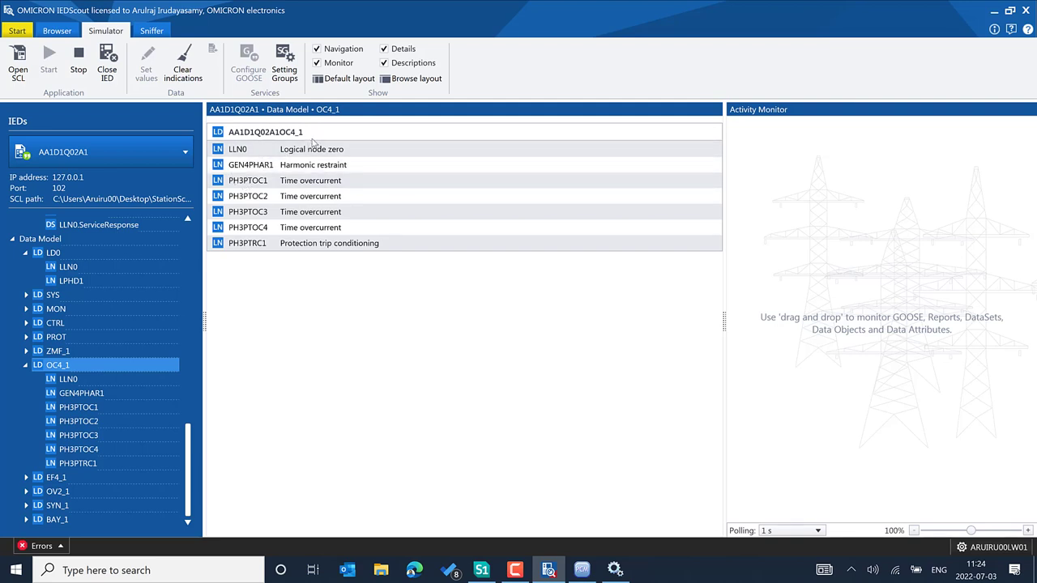
pyautogui.click(104, 413)
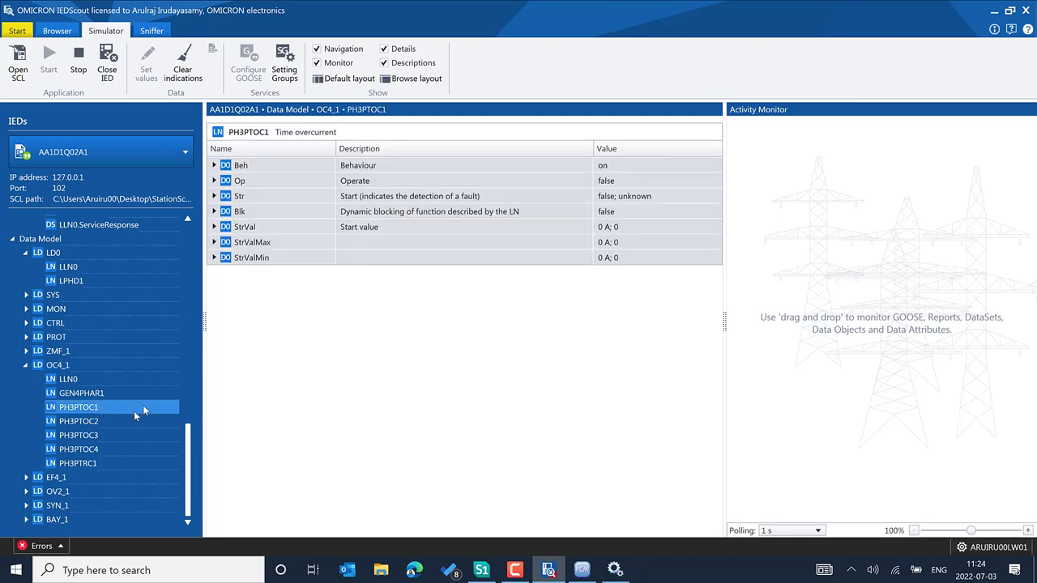
pyautogui.moveTo(246, 140)
# - Expand PH3PTOC1's Beh data object and examine its q attribute, including the quality details
pyautogui.click(216, 165)
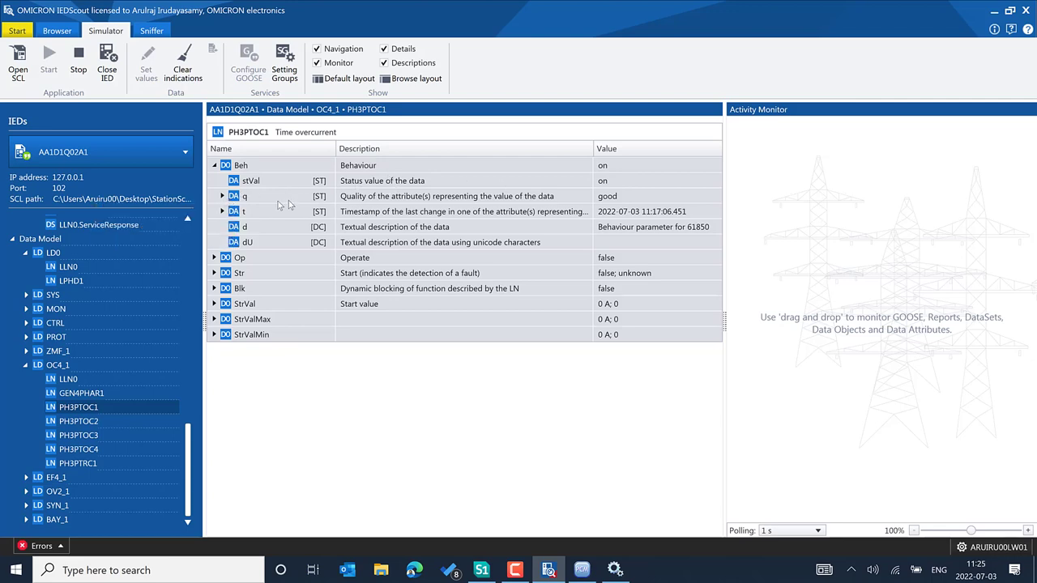
pyautogui.click(219, 199)
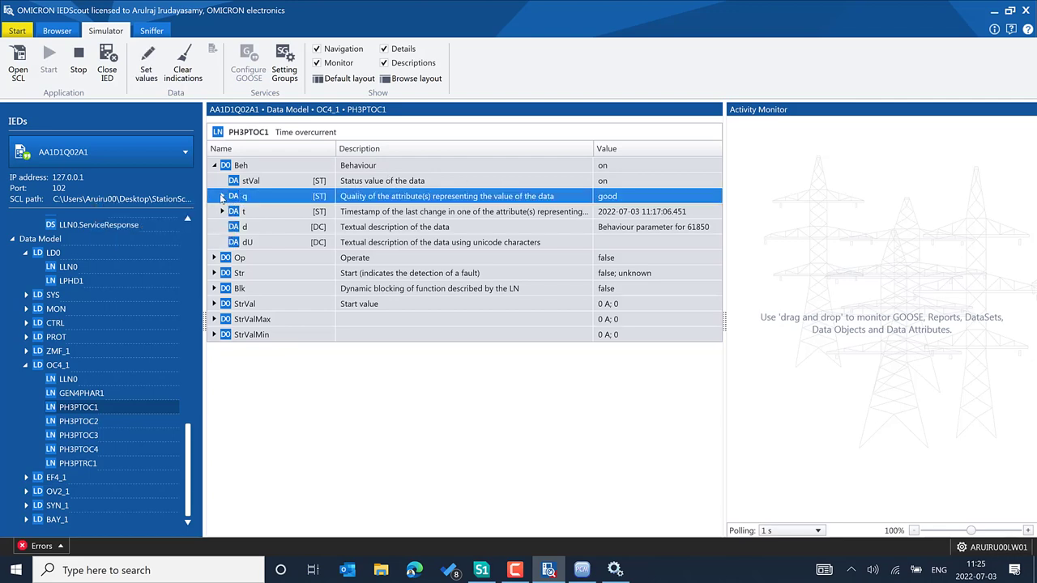
pyautogui.click(221, 197)
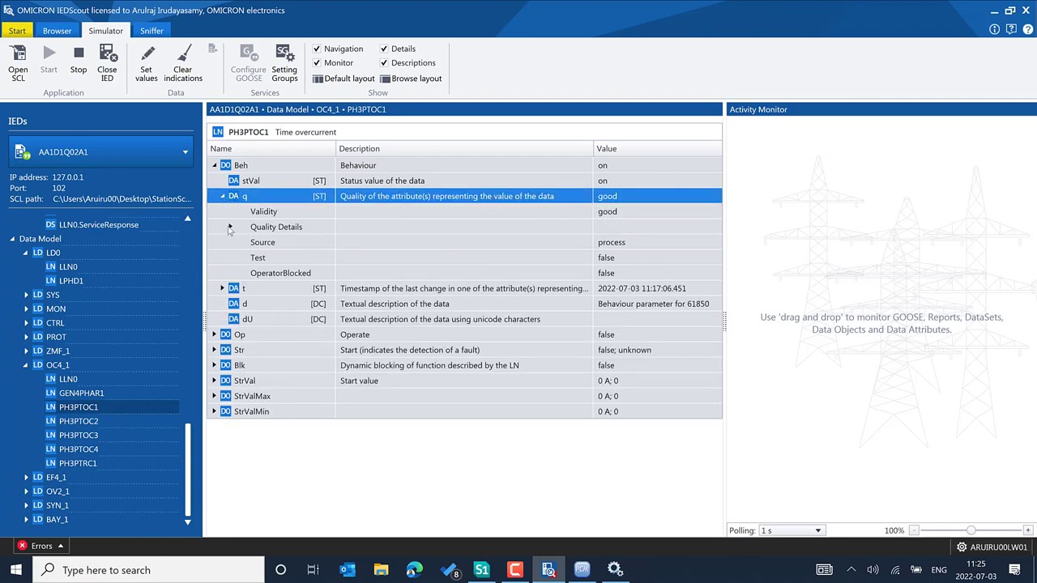
pyautogui.click(230, 227)
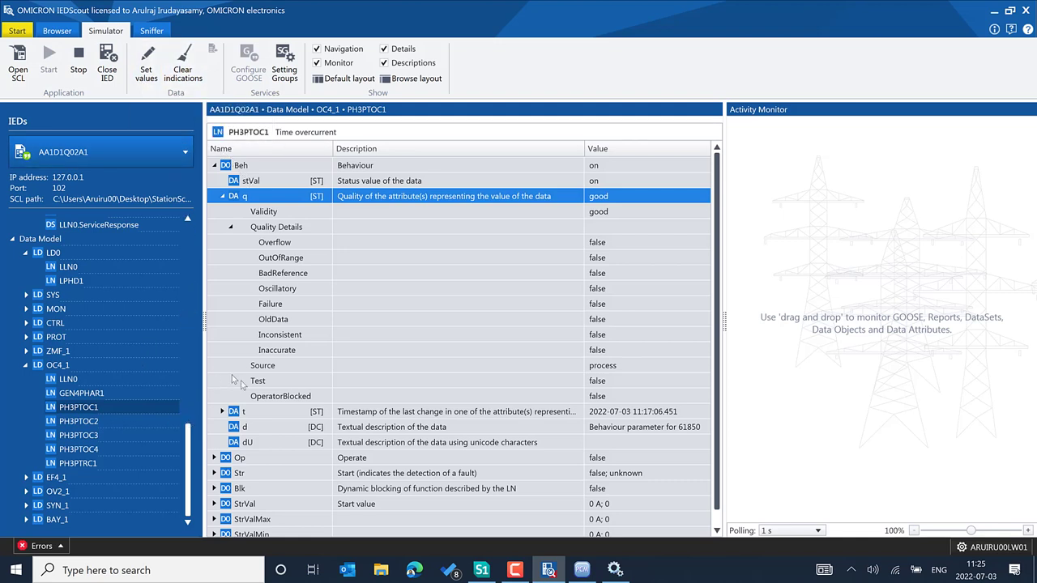
# - Examine the t timestamp attribute of PH3PTOC1's Beh, then collapse the Beh data object
pyautogui.click(224, 412)
pyautogui.scroll(-1, 342, 428)
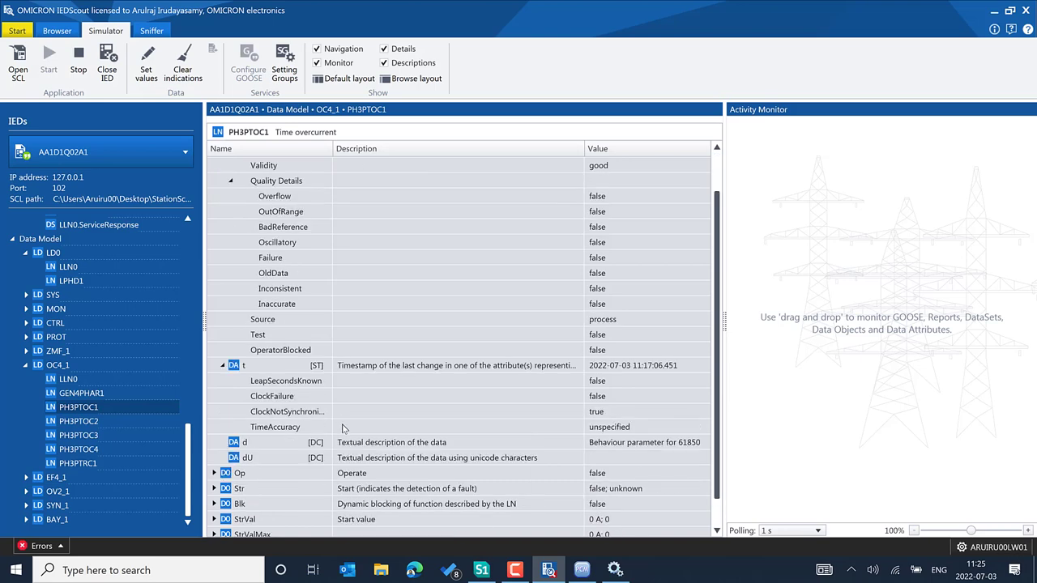
pyautogui.click(301, 369)
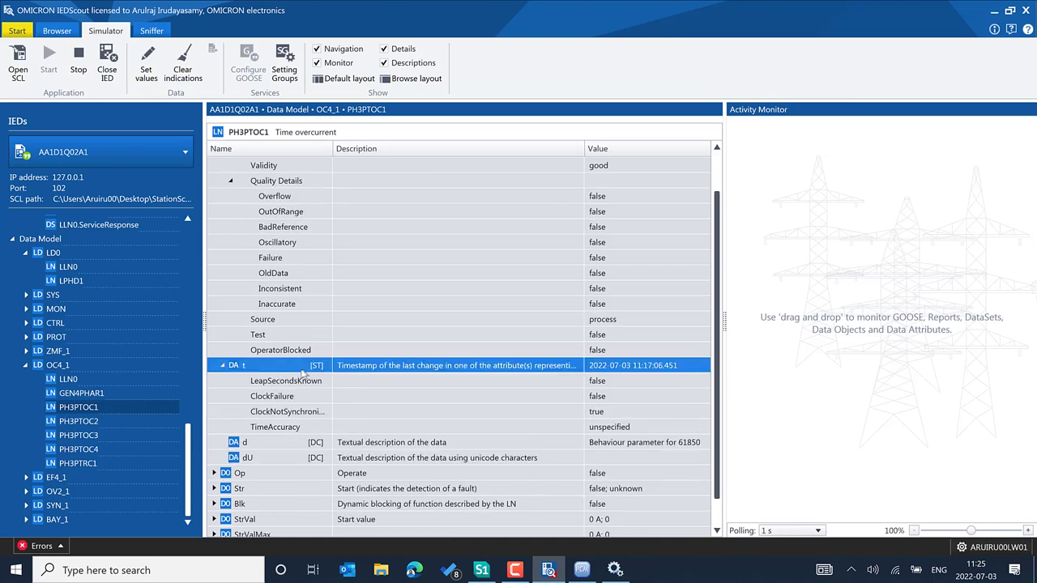
pyautogui.scroll(1, 279, 367)
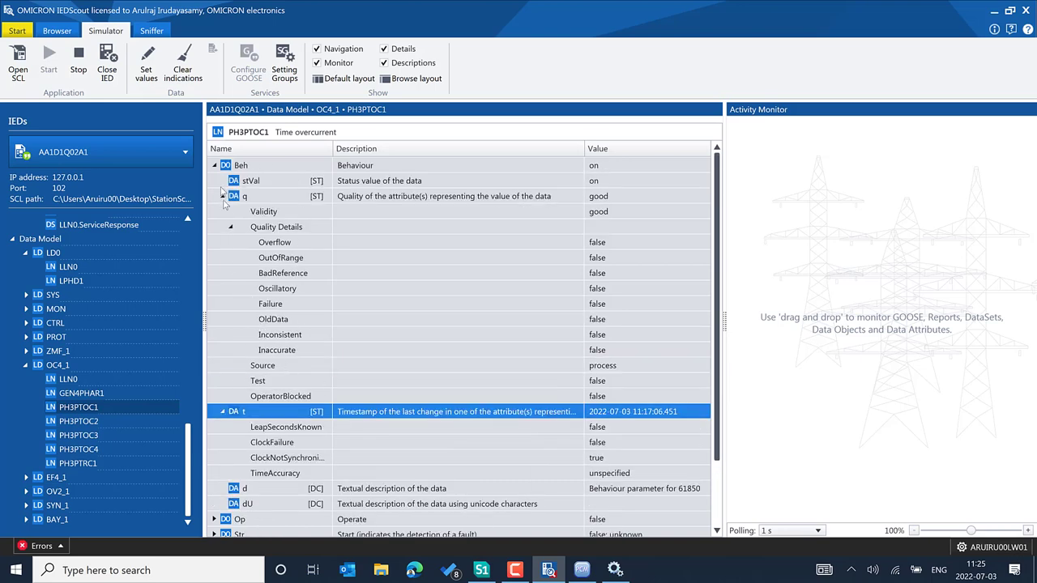
pyautogui.click(235, 227)
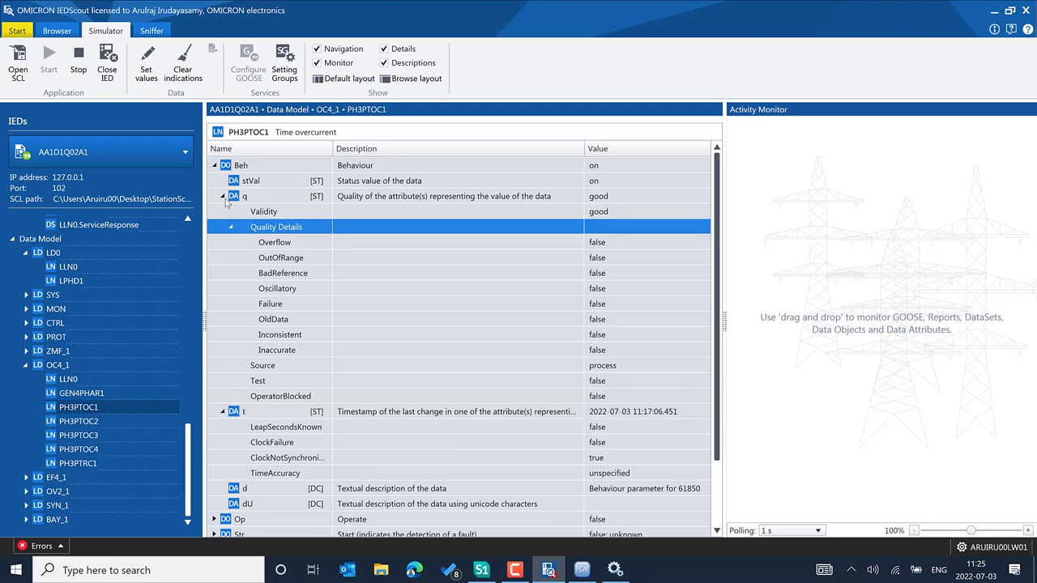
pyautogui.click(222, 196)
pyautogui.click(215, 166)
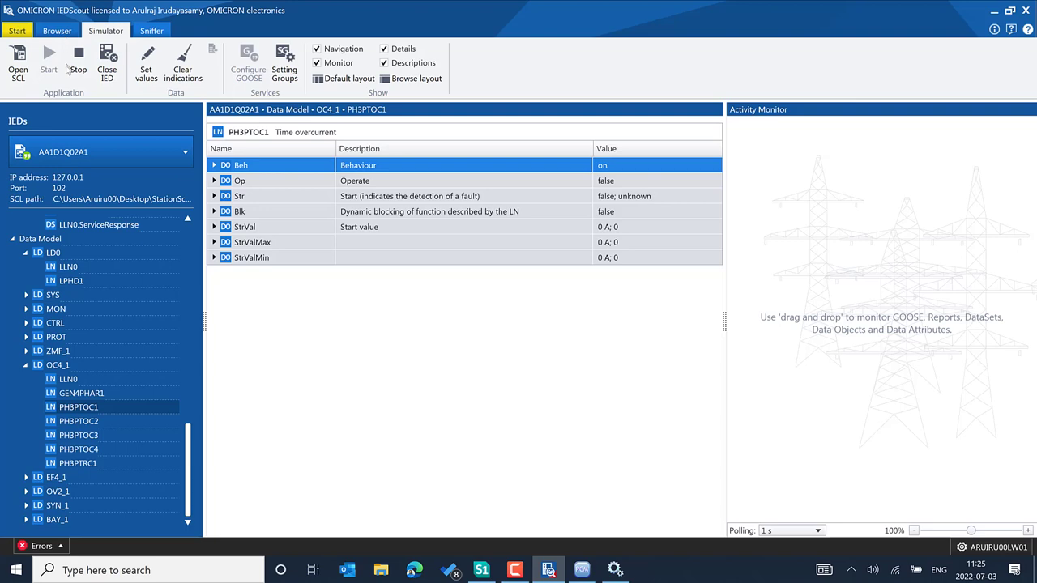
# - Discover the simulated IED from the Browser at IP address 127.0.0.1, checking the advanced connection parameters first
pyautogui.click(73, 65)
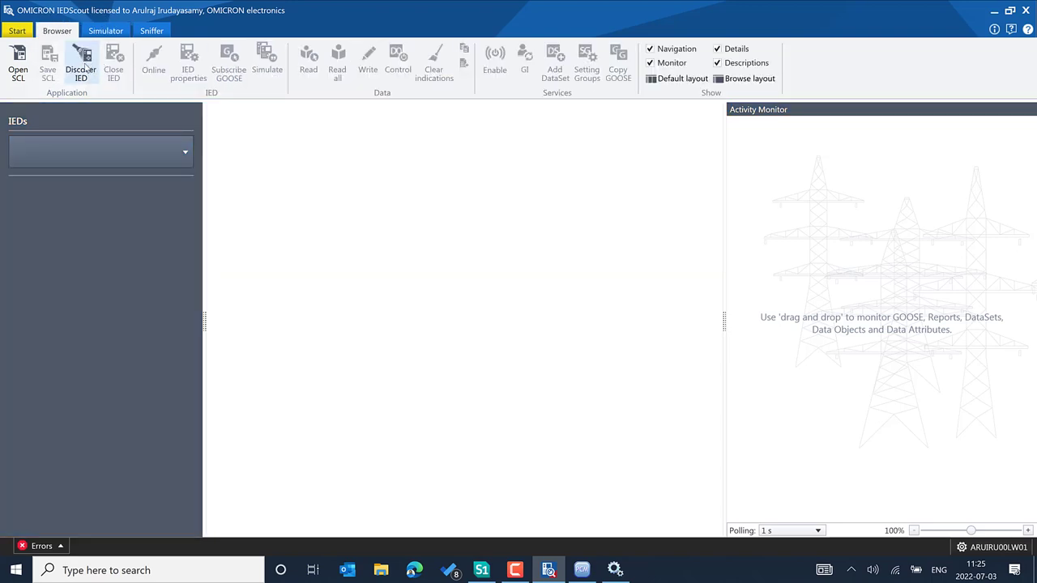
pyautogui.click(85, 67)
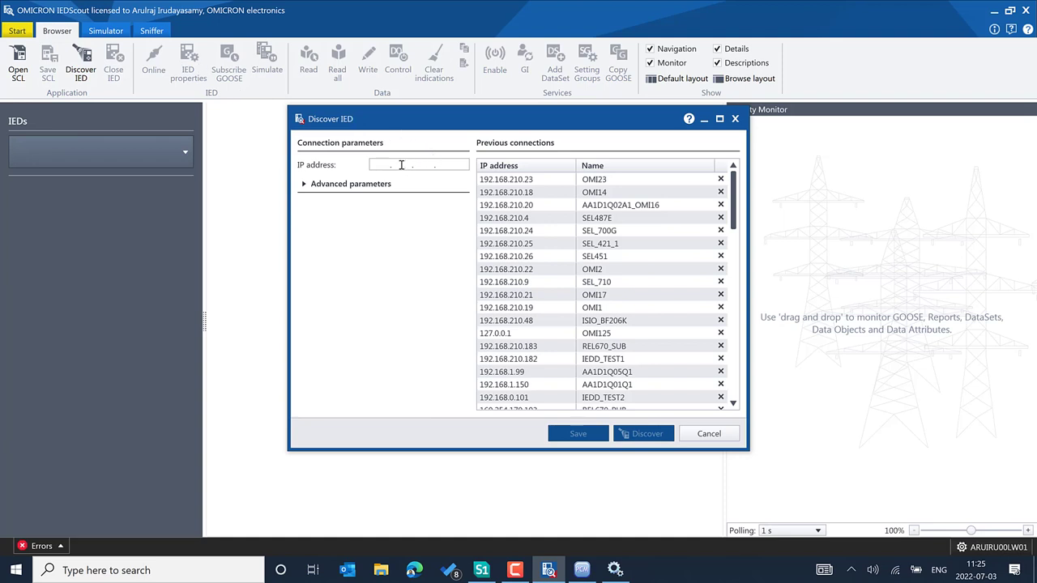
pyautogui.write('127 . 0 . 0 .')
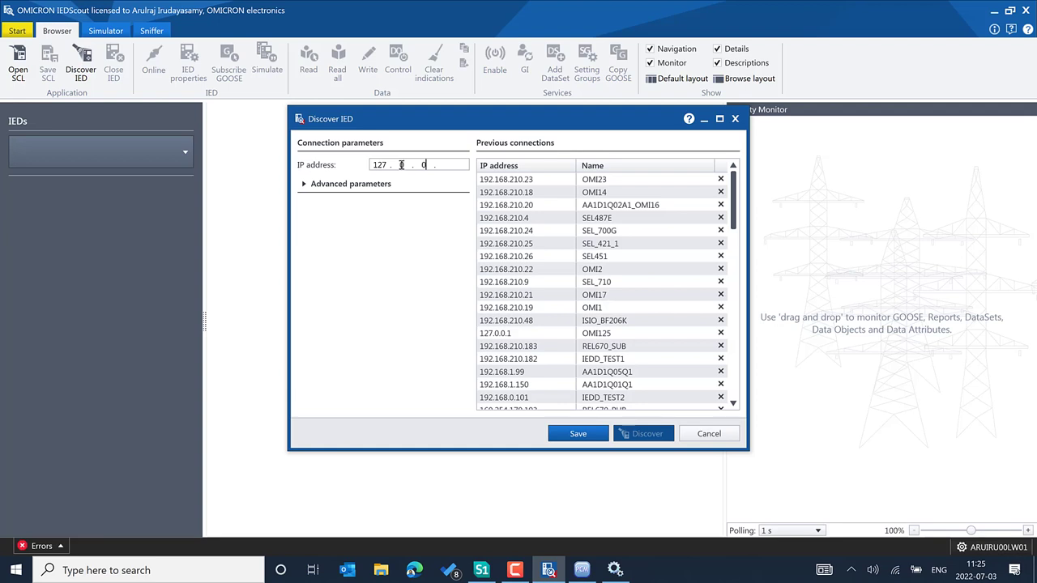
pyautogui.write('1')
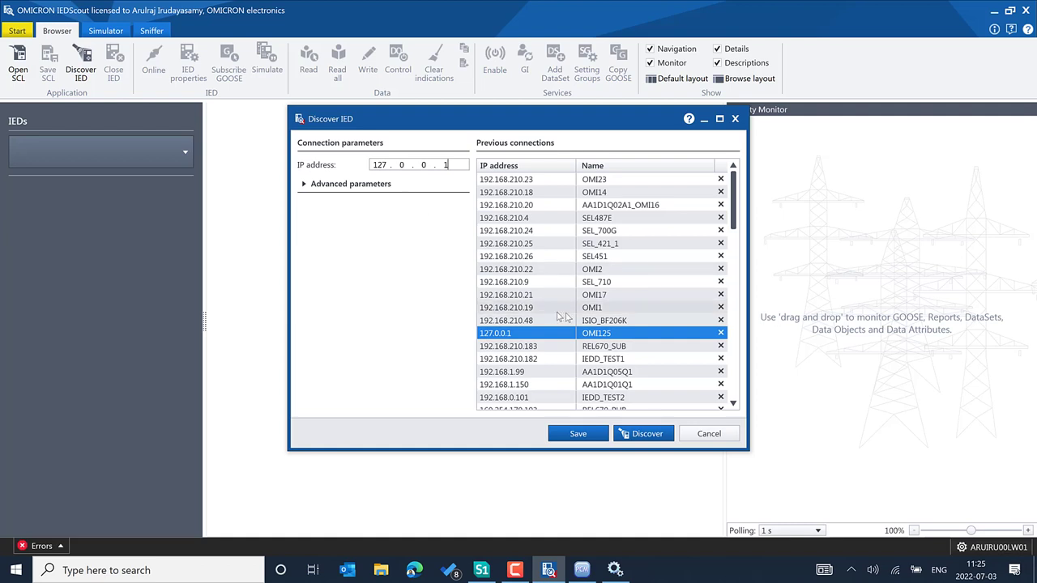
pyautogui.click(303, 184)
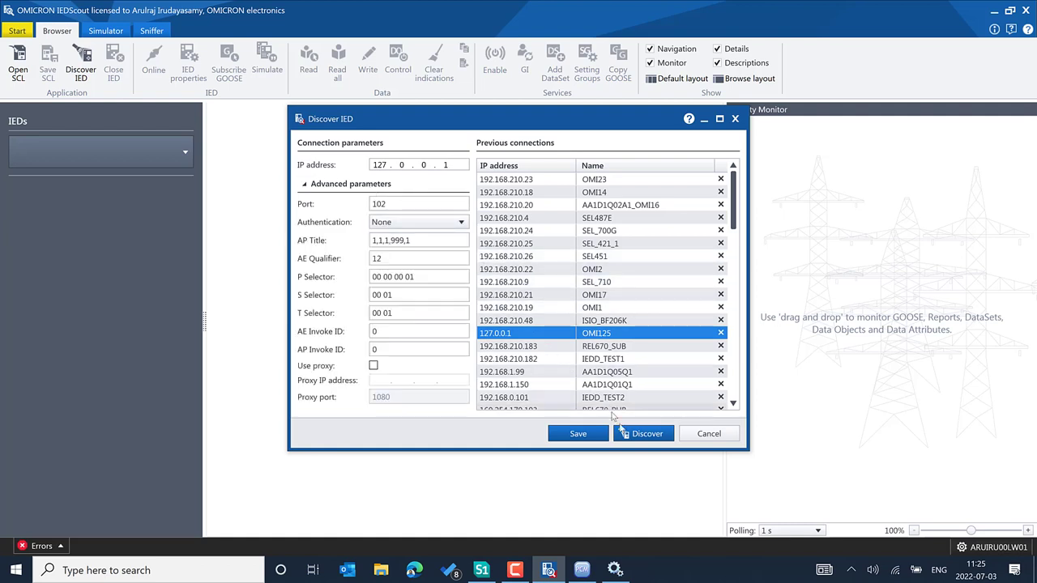
pyautogui.click(639, 435)
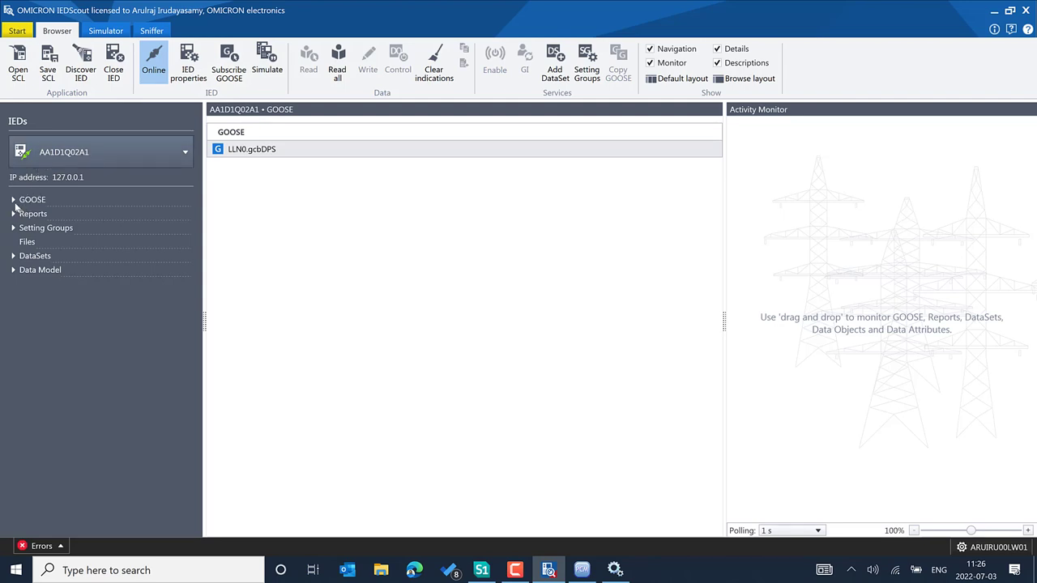
# - Open the LLN0.gcbDPS GOOSE control block under LD0 of the discovered IED and subscribe to it
pyautogui.click(13, 200)
pyautogui.click(25, 214)
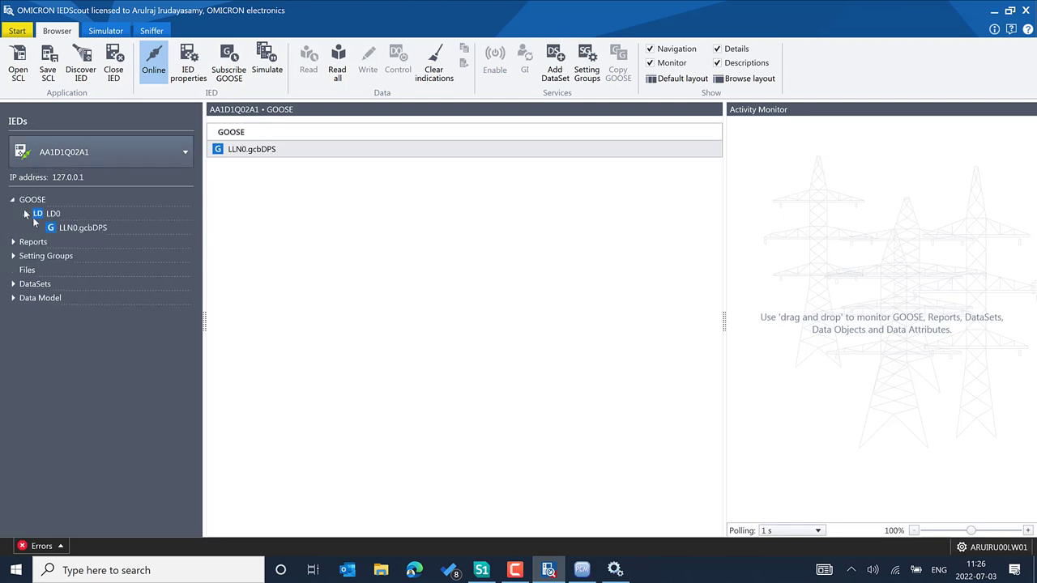
pyautogui.click(79, 230)
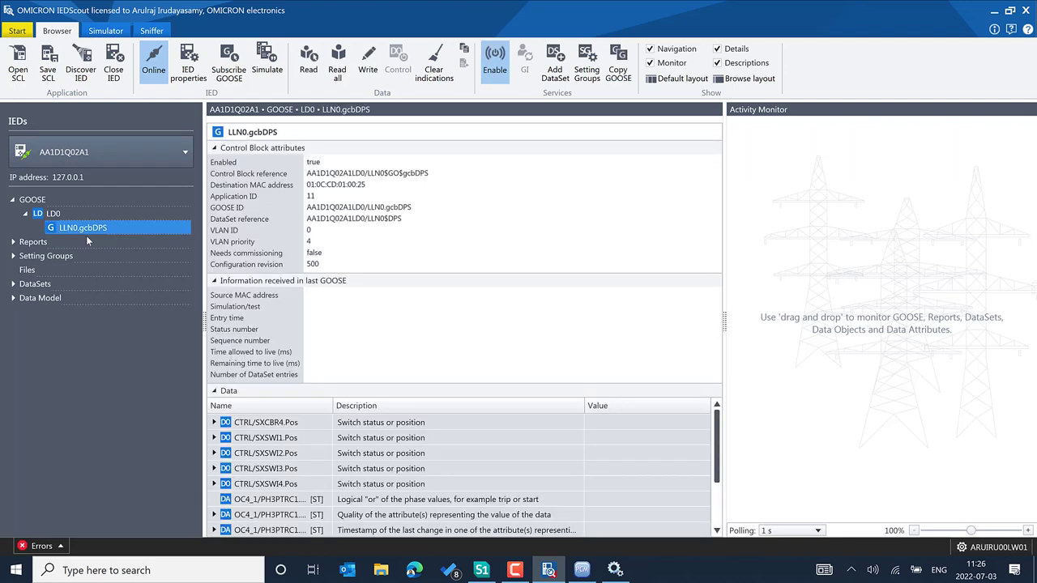
pyautogui.click(229, 73)
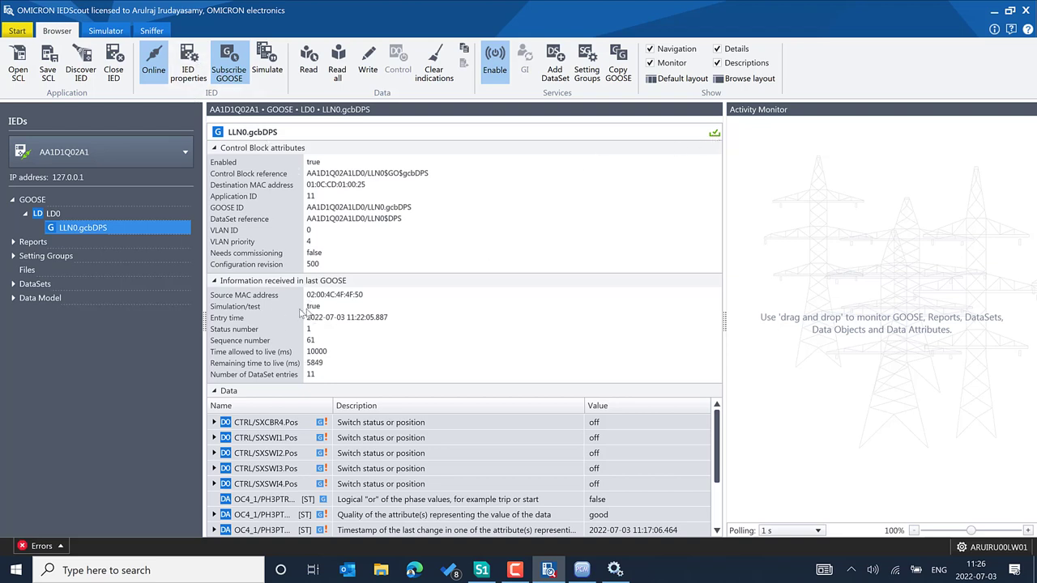
# - Start a Sniffer capture and filter its messages to the AA1D1Q02A1 (Simulator) IED only
pyautogui.click(152, 31)
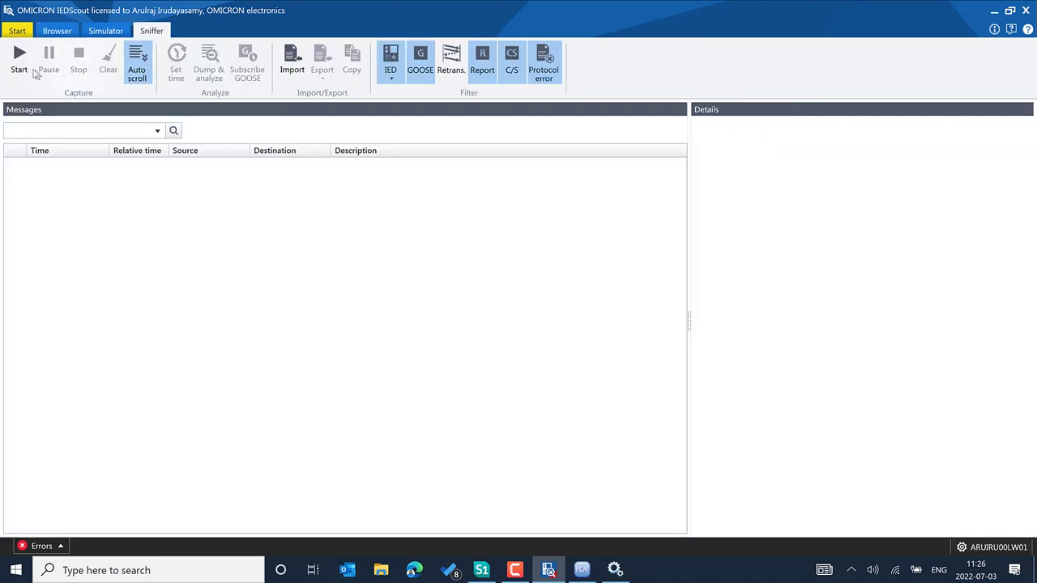
pyautogui.click(20, 62)
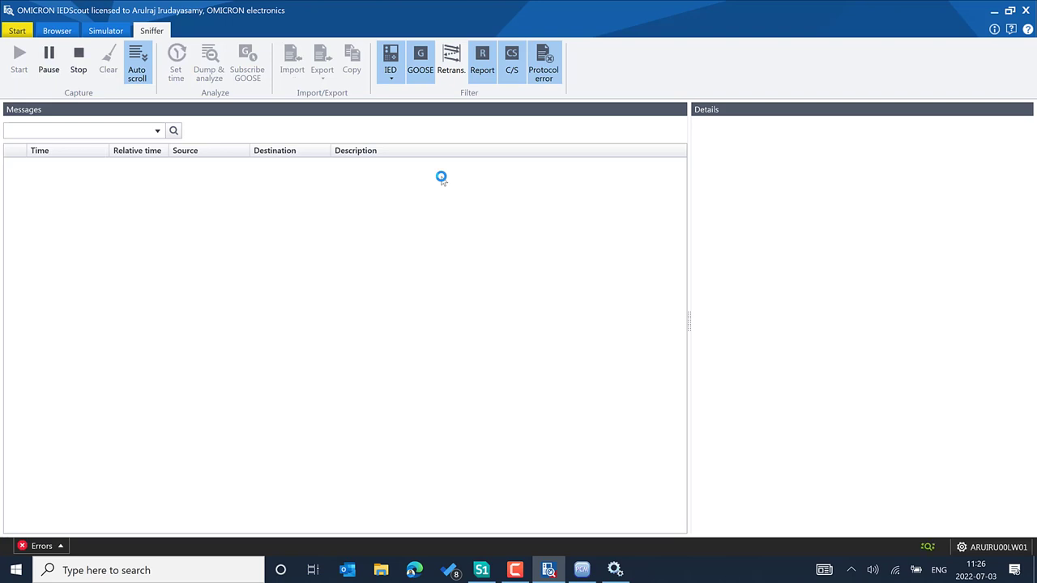
pyautogui.click(396, 81)
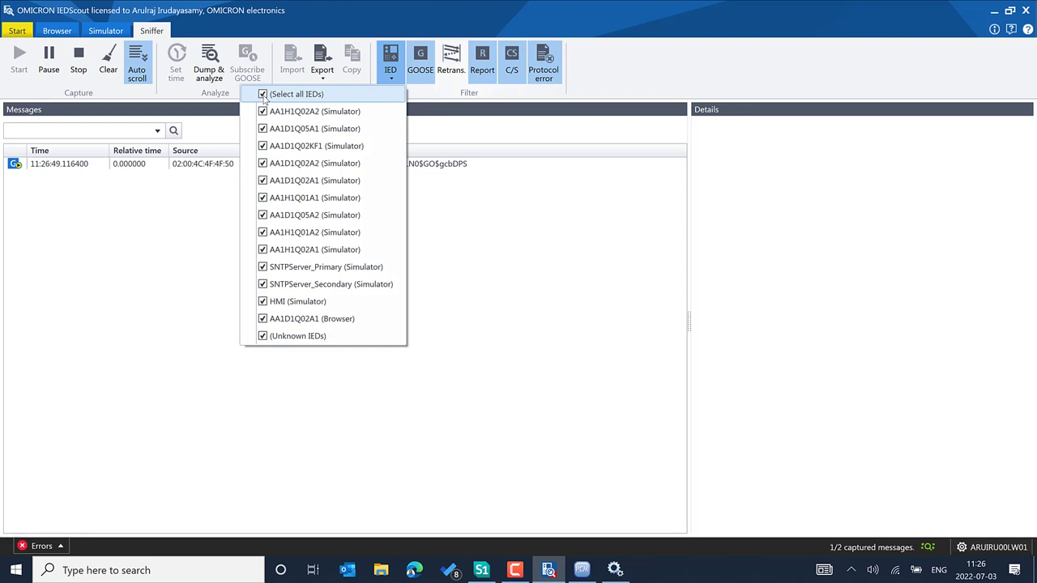
pyautogui.click(263, 95)
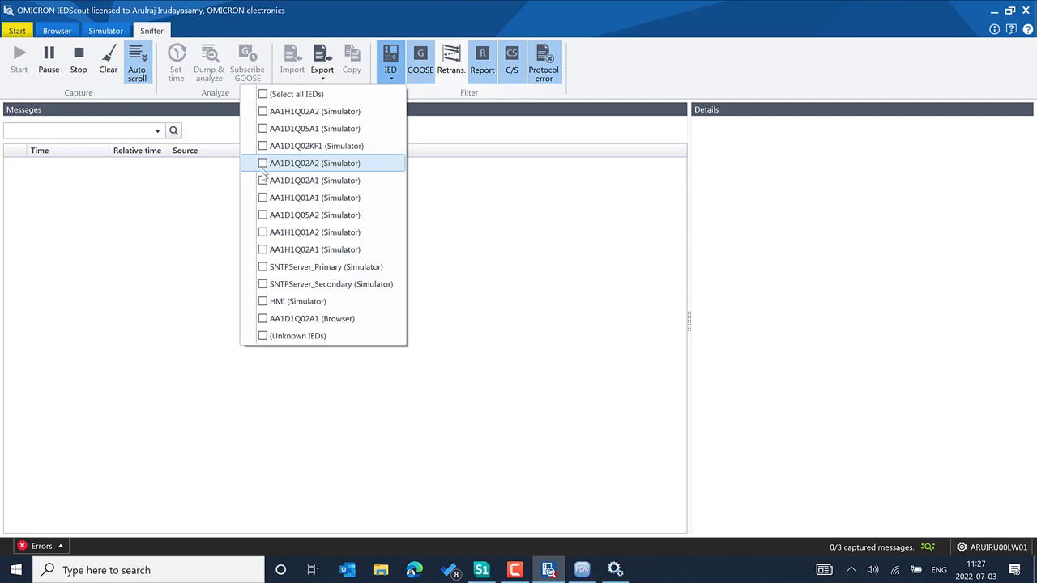
pyautogui.click(262, 180)
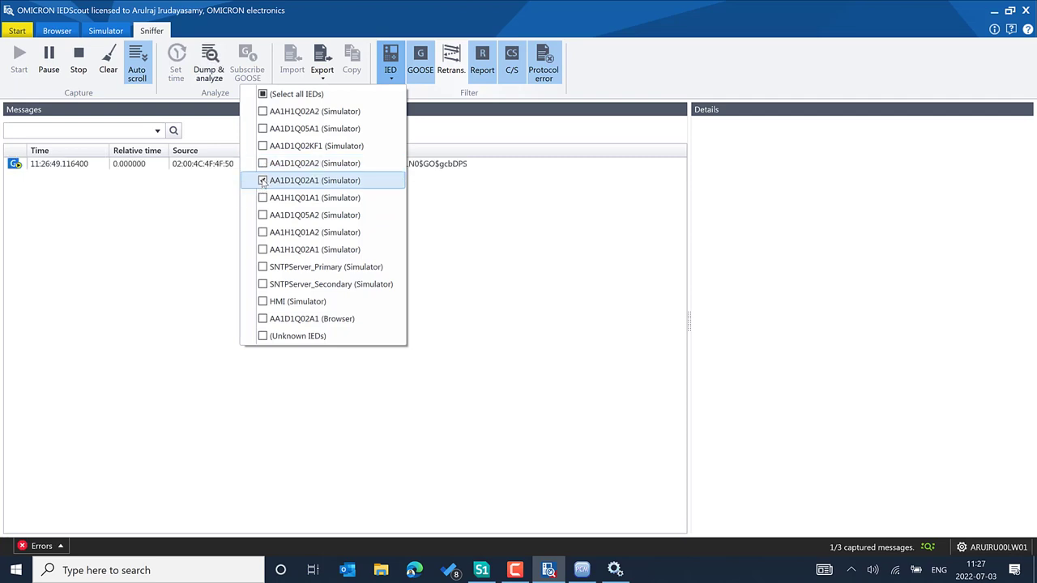
# - Inspect the captured gcbDPS GOOSE message's details and include retransmitted messages in the list
pyautogui.click(209, 166)
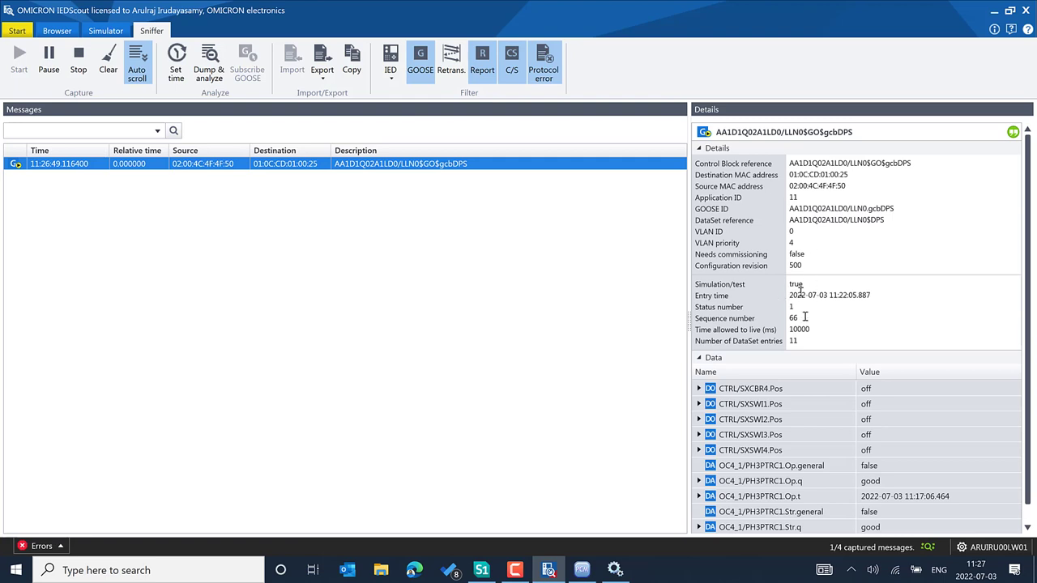
pyautogui.scroll(-1, 844, 423)
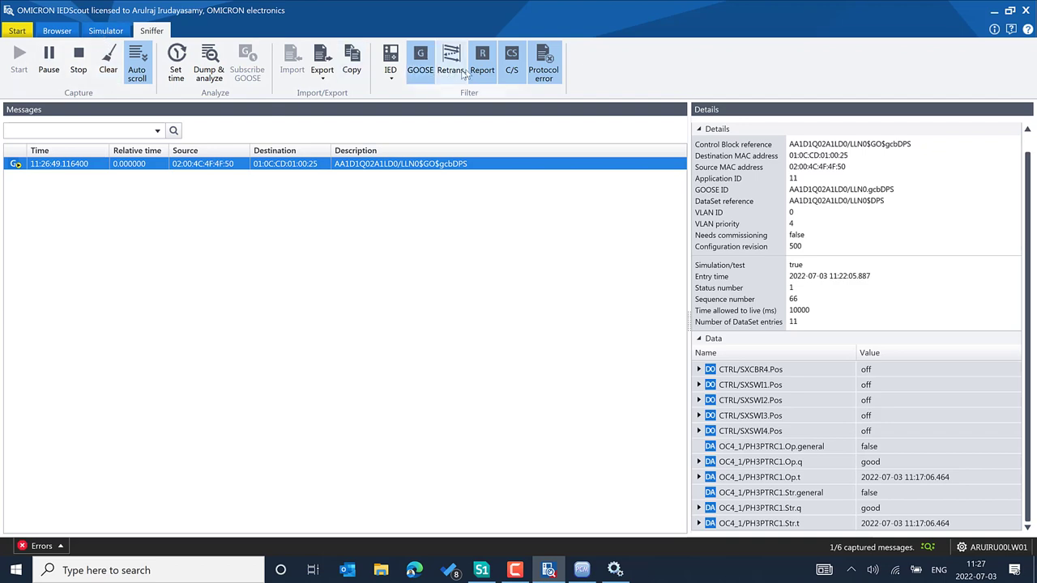
pyautogui.click(457, 71)
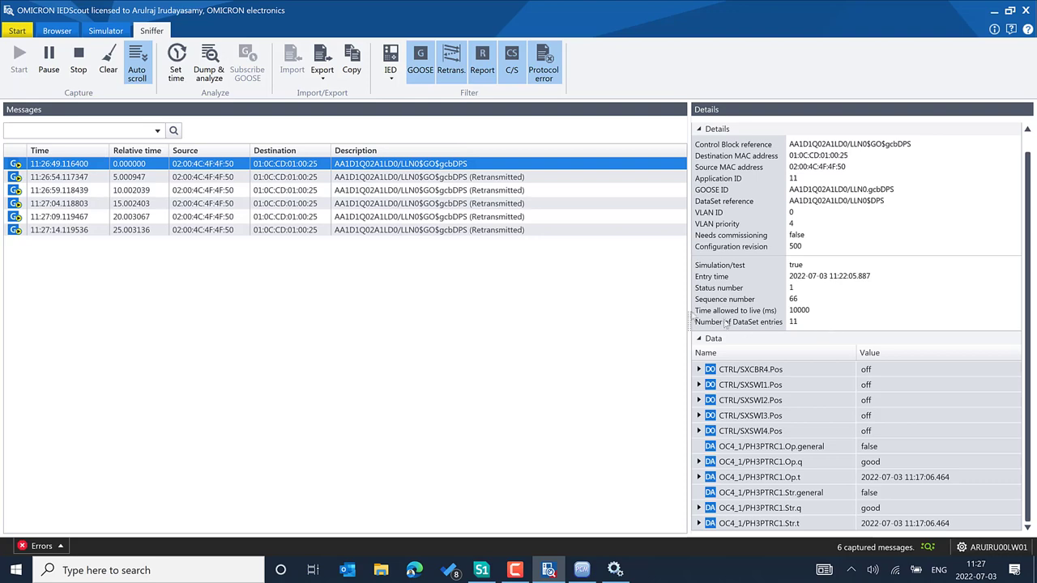
# - Return to the Simulator, select the LLN0.gcbDPS GOOSE under LD0 and open its GOOSE configuration
pyautogui.click(118, 34)
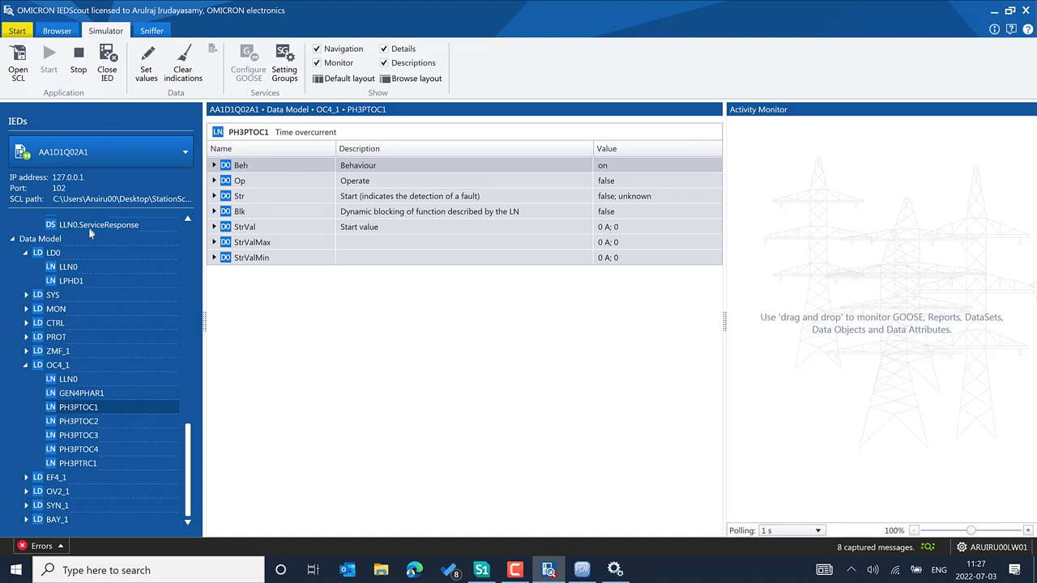
pyautogui.scroll(15, 90, 234)
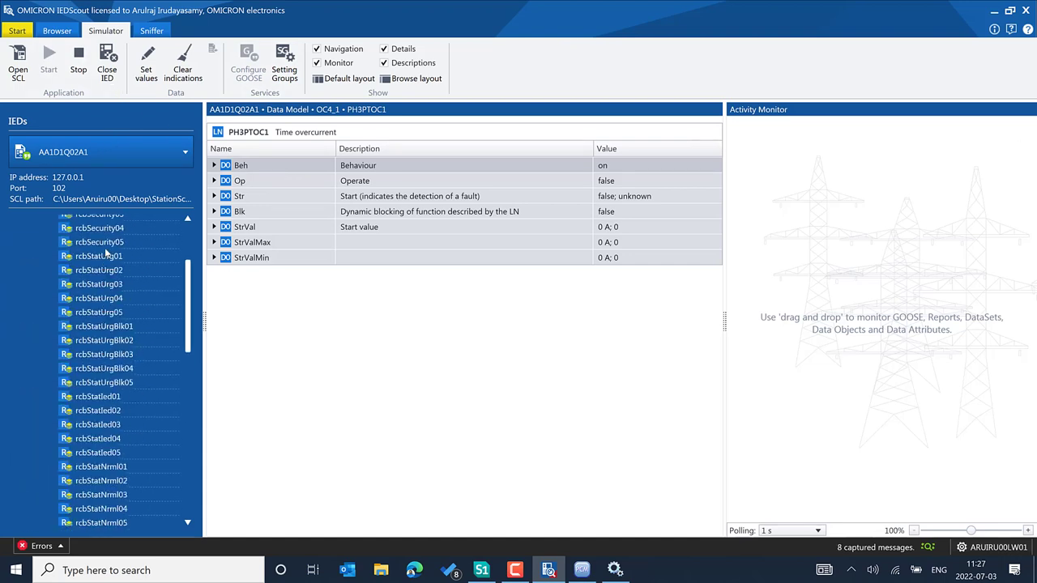
pyautogui.scroll(3, 101, 254)
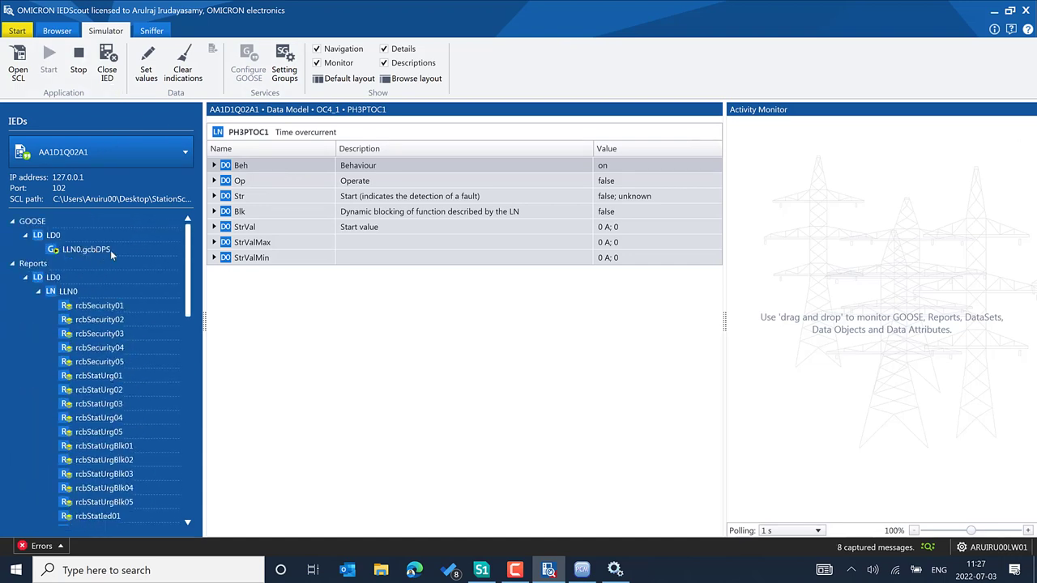
pyautogui.click(112, 253)
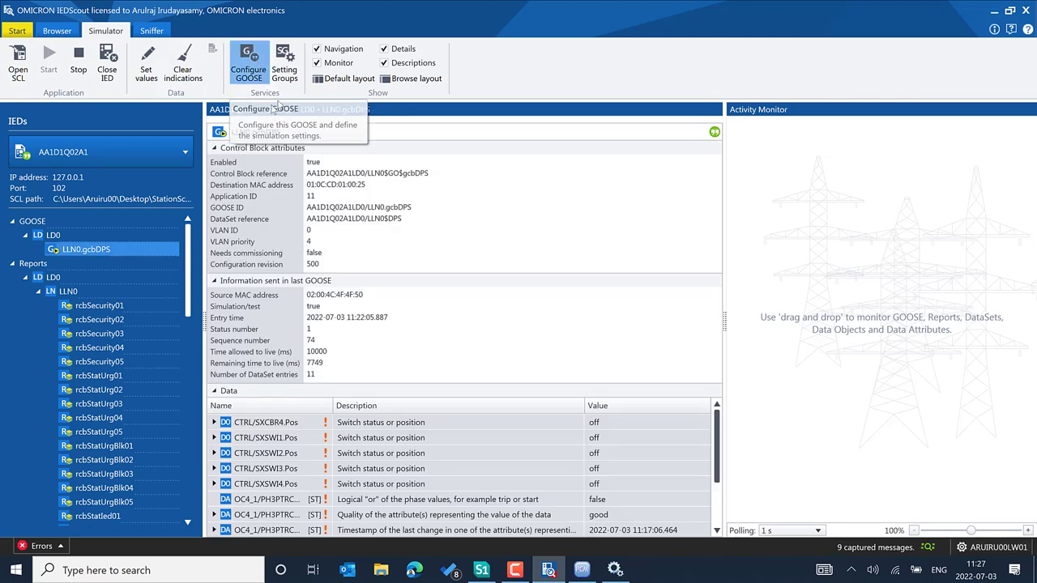
pyautogui.click(259, 77)
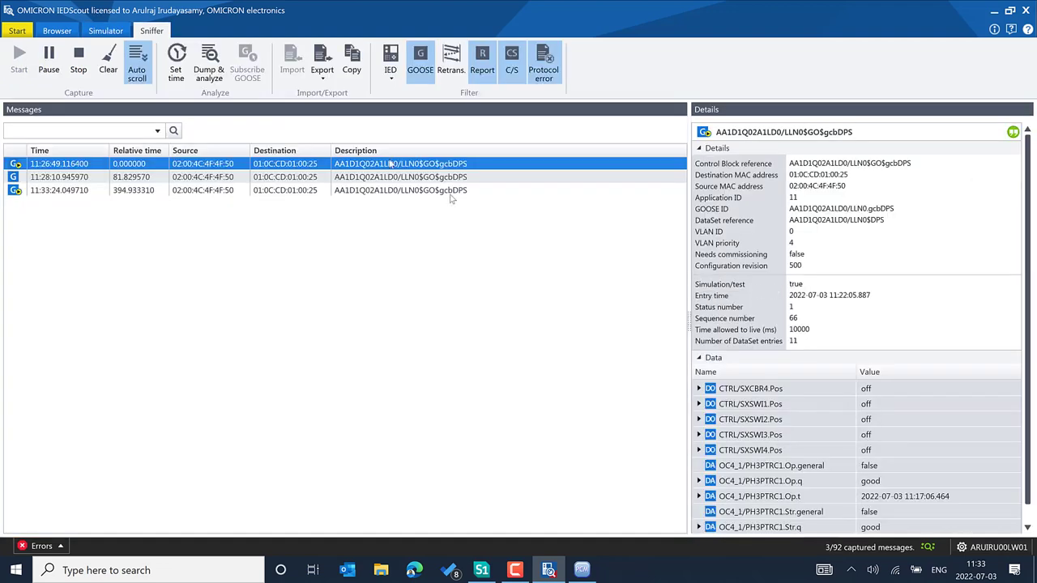
# - In the Simulator, stop the LLN0.gcbDPS GOOSE and restart it with the simulation/test flag off
pyautogui.click(106, 31)
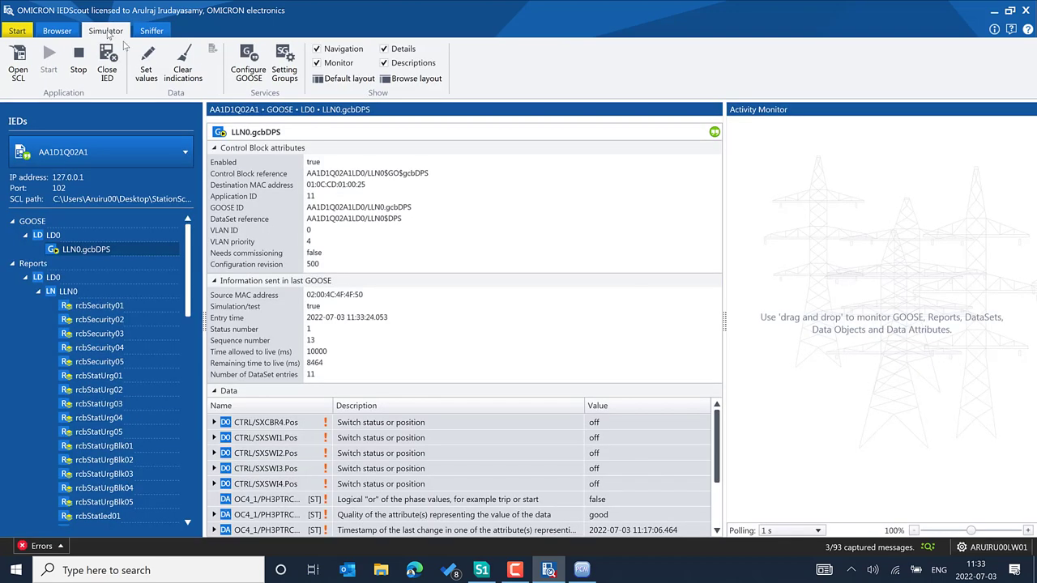
pyautogui.click(256, 77)
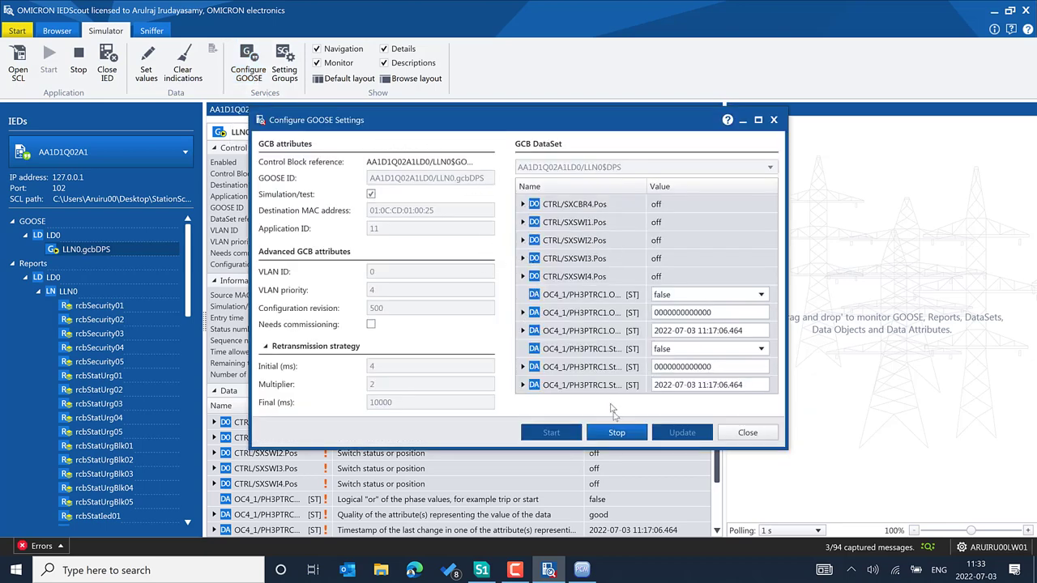
pyautogui.click(616, 433)
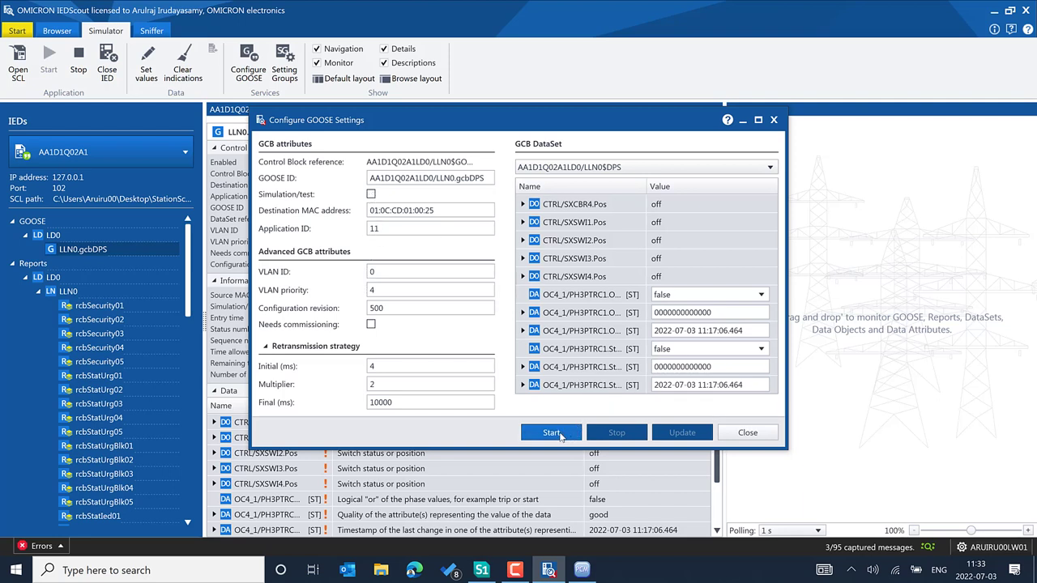
pyautogui.click(559, 434)
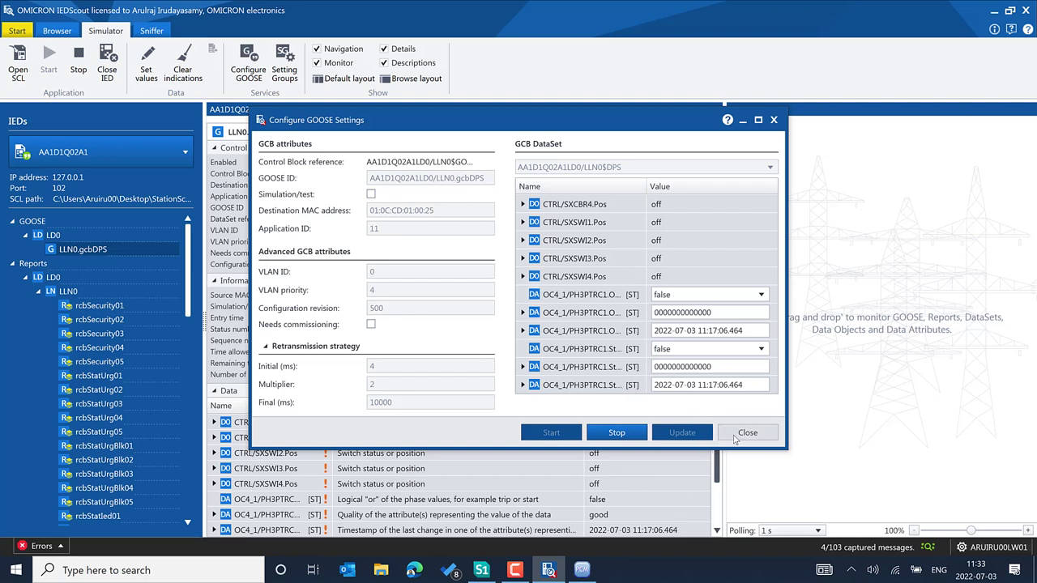
# - Set OC4_1/PH3PTRC1.Op.general to true and CTRL/SXCBR4.Pos stVal to 10 [on], update the running GOOSE and close its settings
pyautogui.click(761, 297)
pyautogui.click(715, 309)
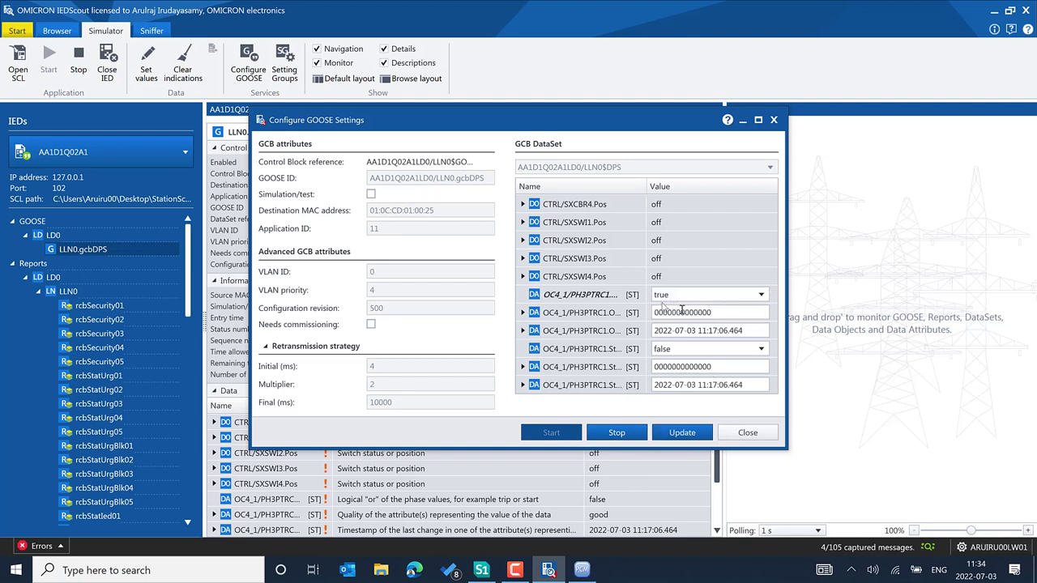
pyautogui.click(522, 204)
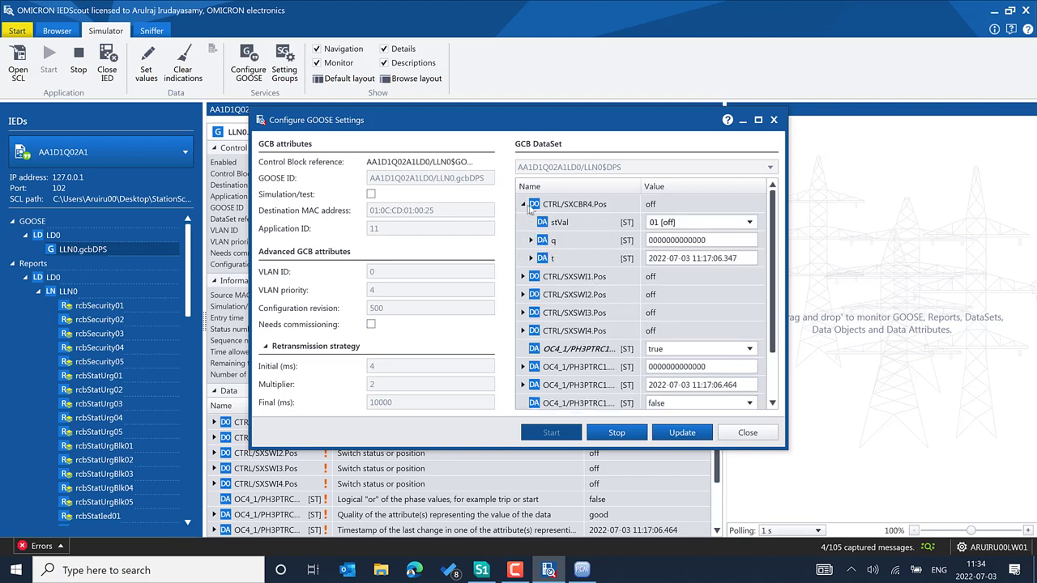
pyautogui.click(747, 224)
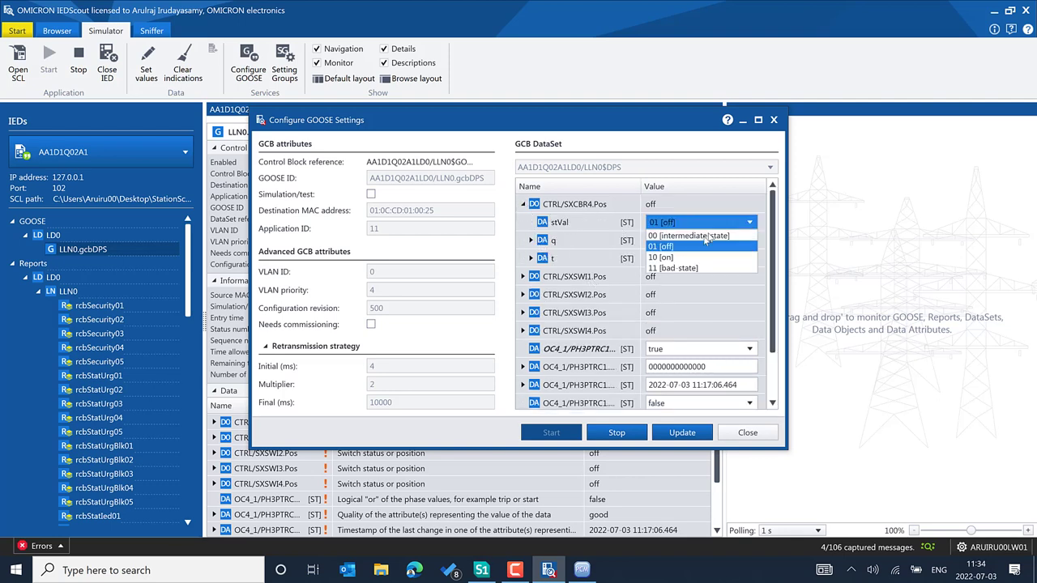
pyautogui.click(692, 257)
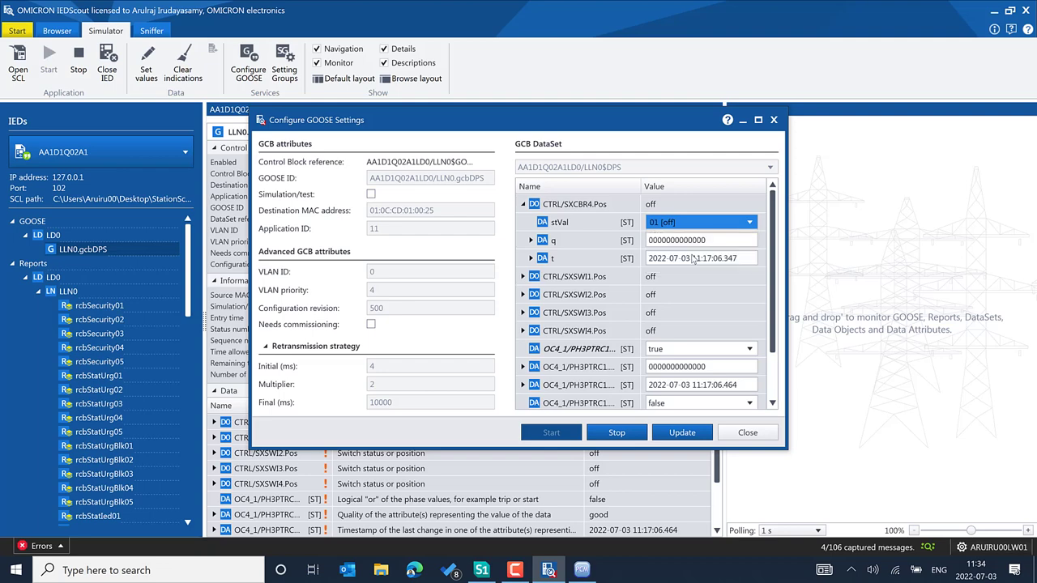
pyautogui.click(680, 434)
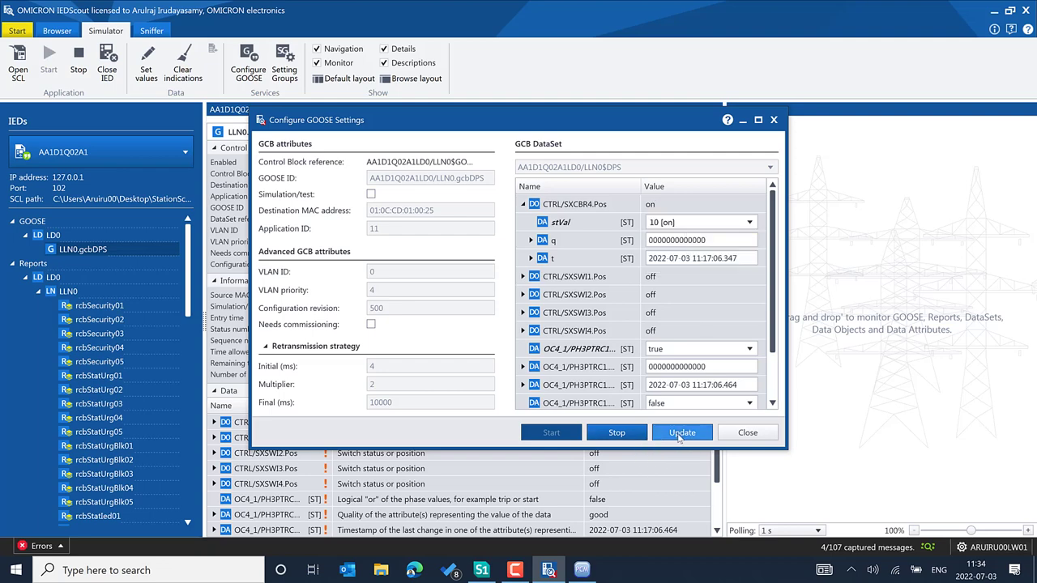
pyautogui.click(747, 434)
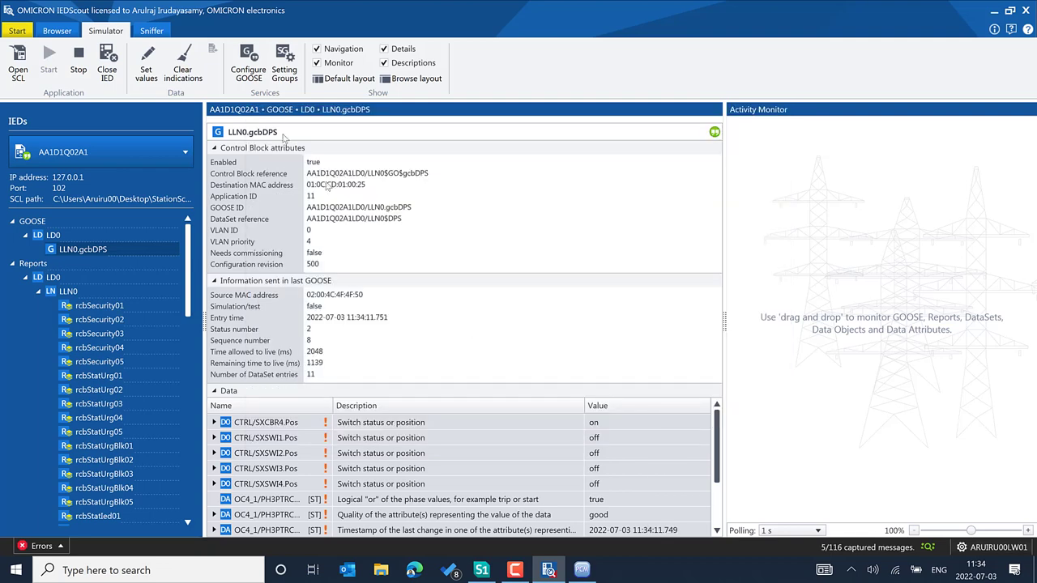
# - In the Sniffer, compare the latest captured gcbDPS messages' simulation flag, status number and data values, and check the IED filter list
pyautogui.click(160, 33)
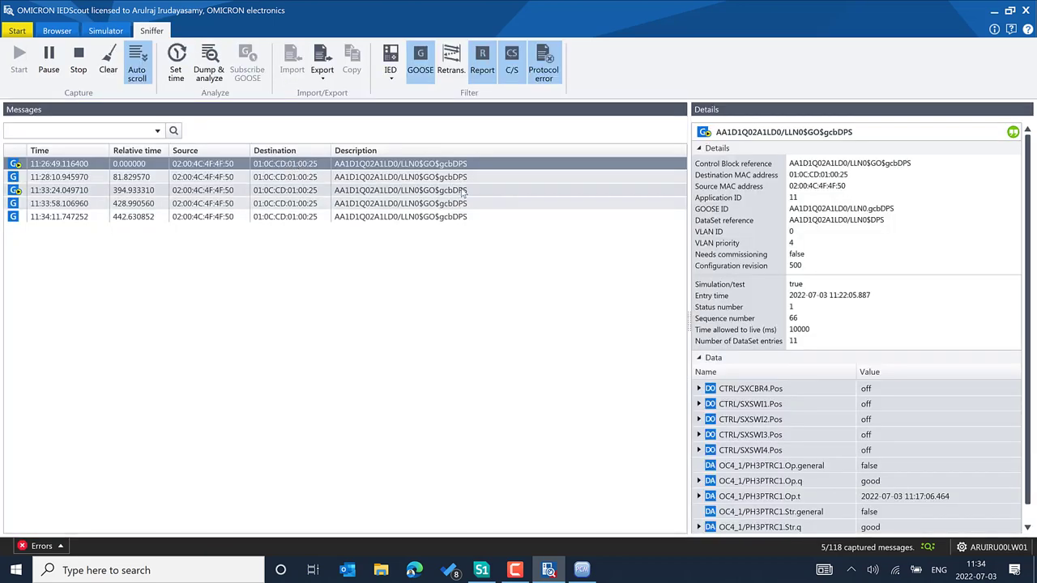
pyautogui.click(466, 191)
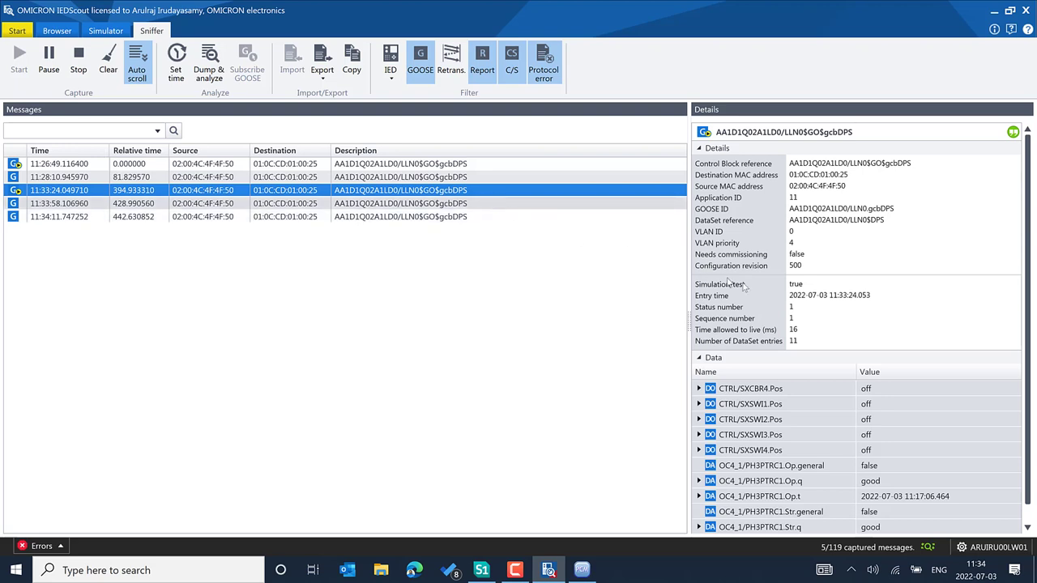
pyautogui.press('Down')
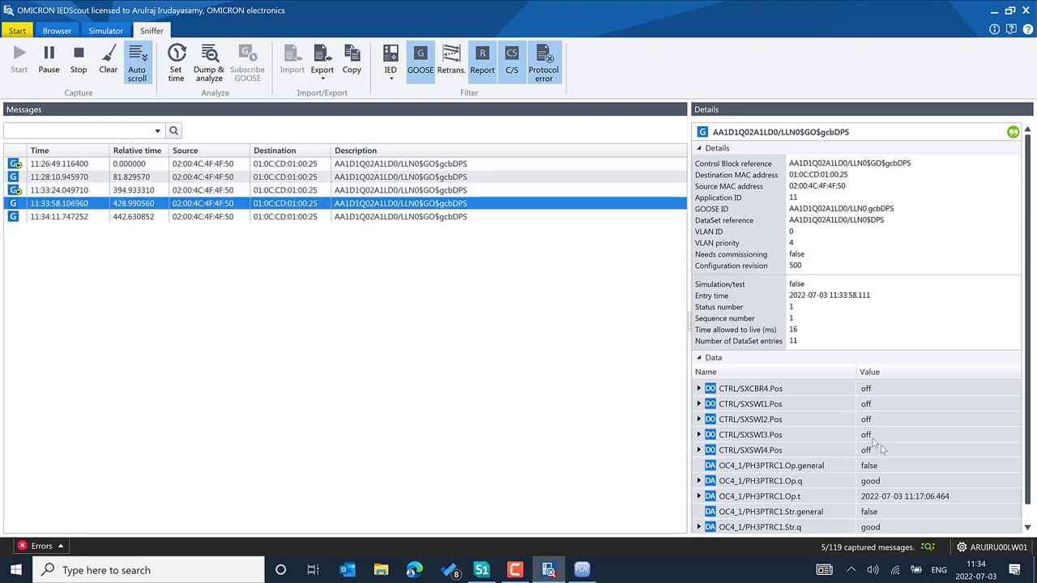
pyautogui.scroll(-1, 903, 462)
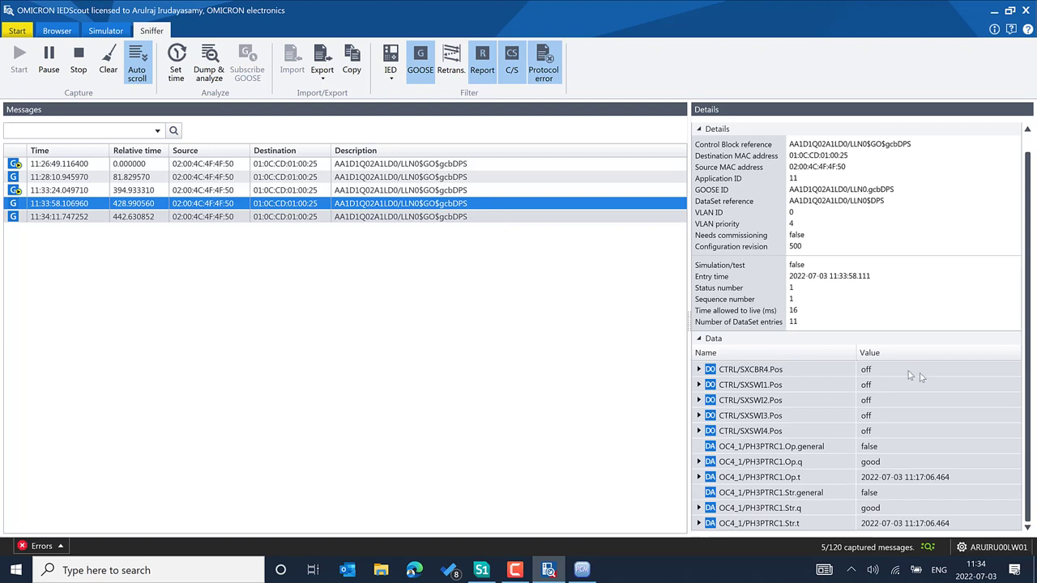
pyautogui.press('Down')
pyautogui.scroll(-1, 857, 405)
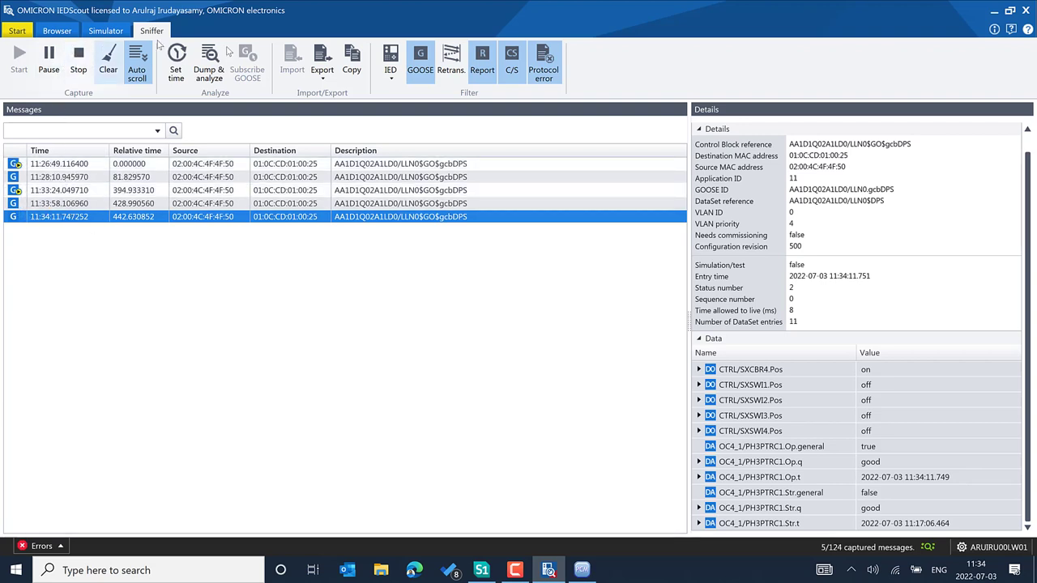
pyautogui.click(397, 84)
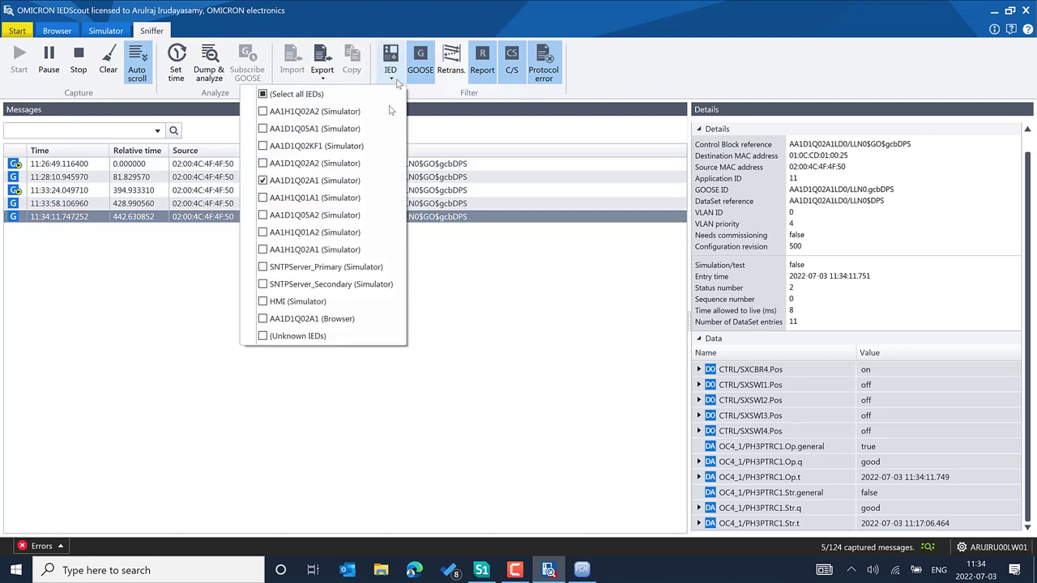
pyautogui.click(448, 235)
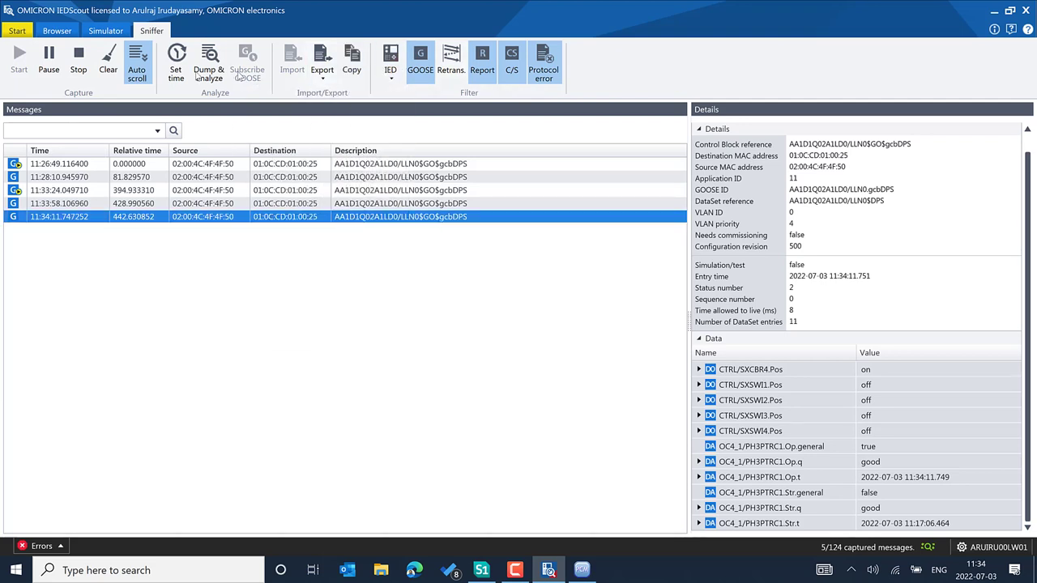
# - Review the data received through the subscribed gcbDPS GOOSE in the Browser, including CTRL/SXCBR4.Pos
pyautogui.click(58, 32)
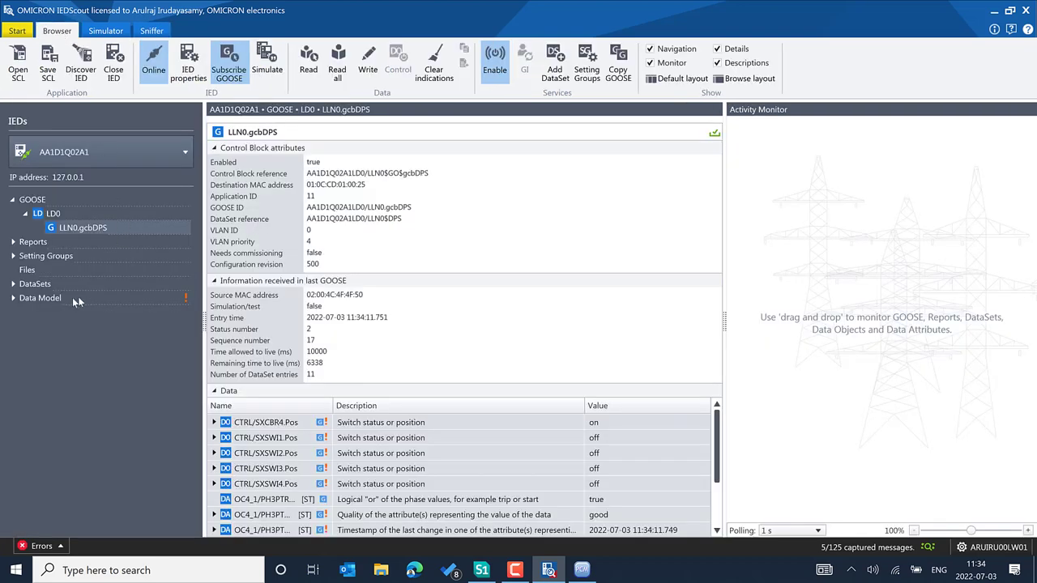
pyautogui.click(13, 242)
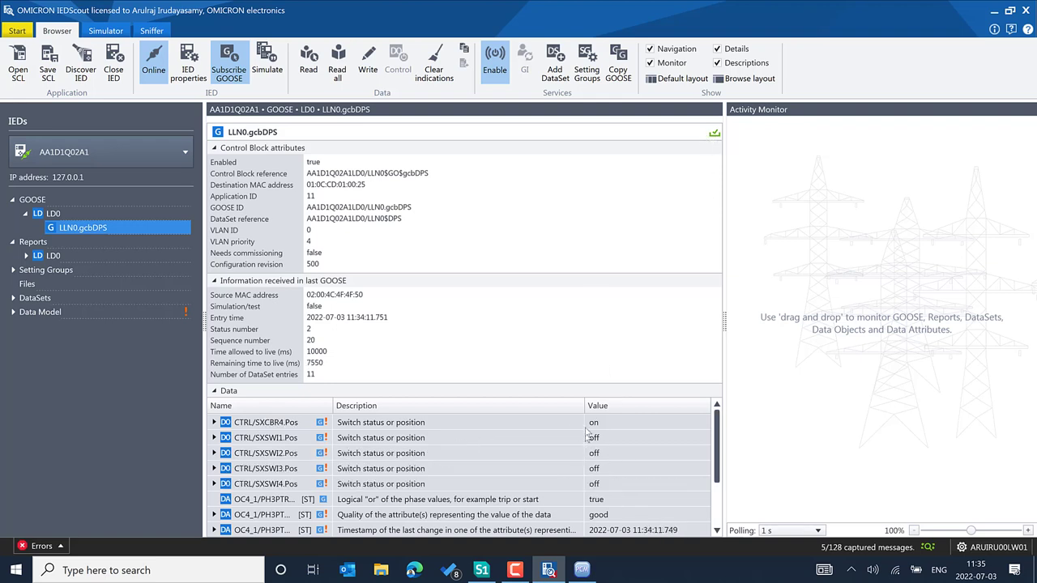
pyautogui.click(535, 429)
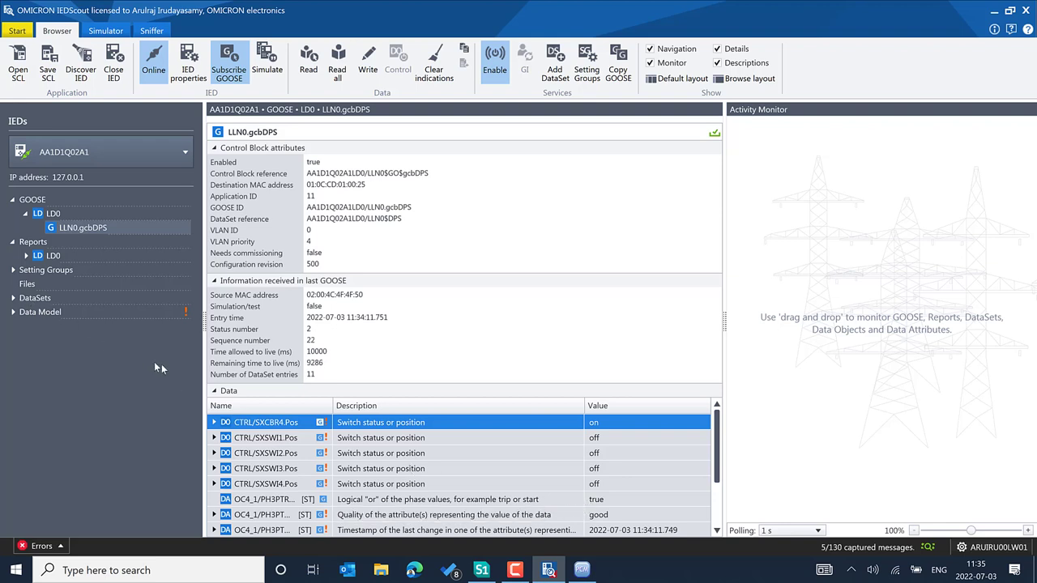
# - Expand the reports under LD0/LLN0 and examine the rcbMeasFlt01 control block and the other available report control blocks
pyautogui.click(26, 255)
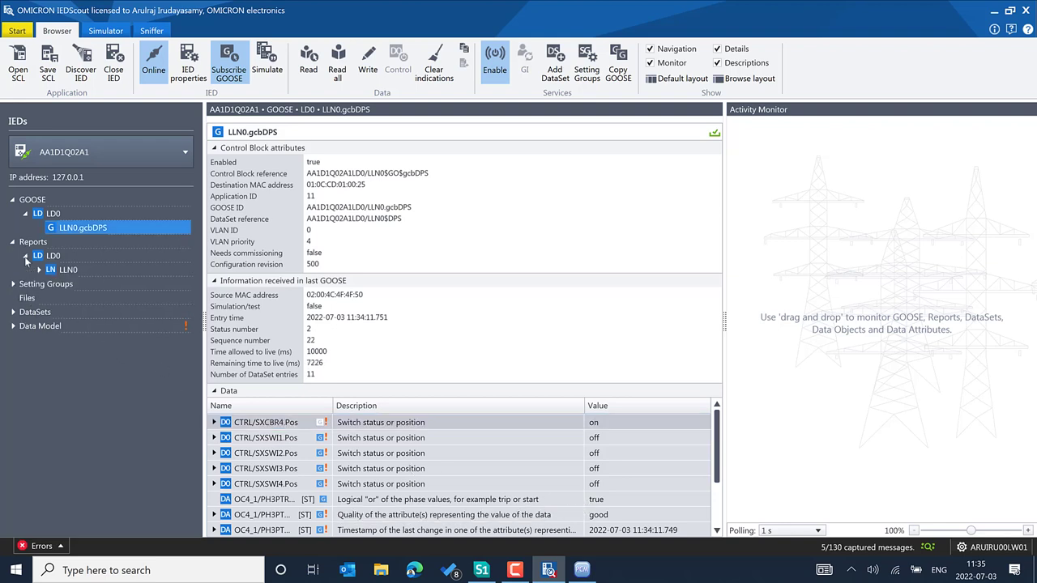
pyautogui.click(39, 270)
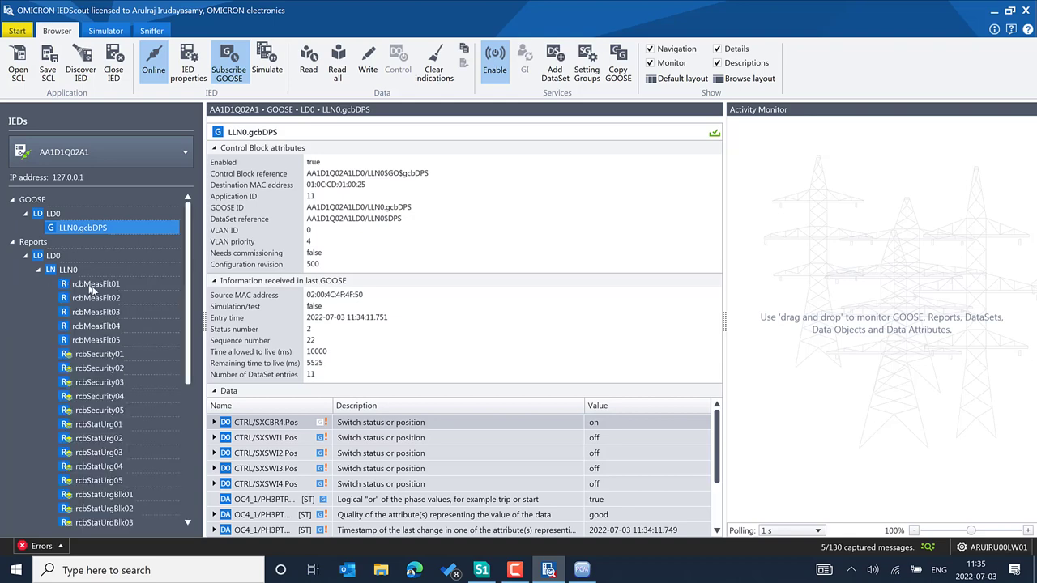
pyautogui.scroll(-2, 124, 347)
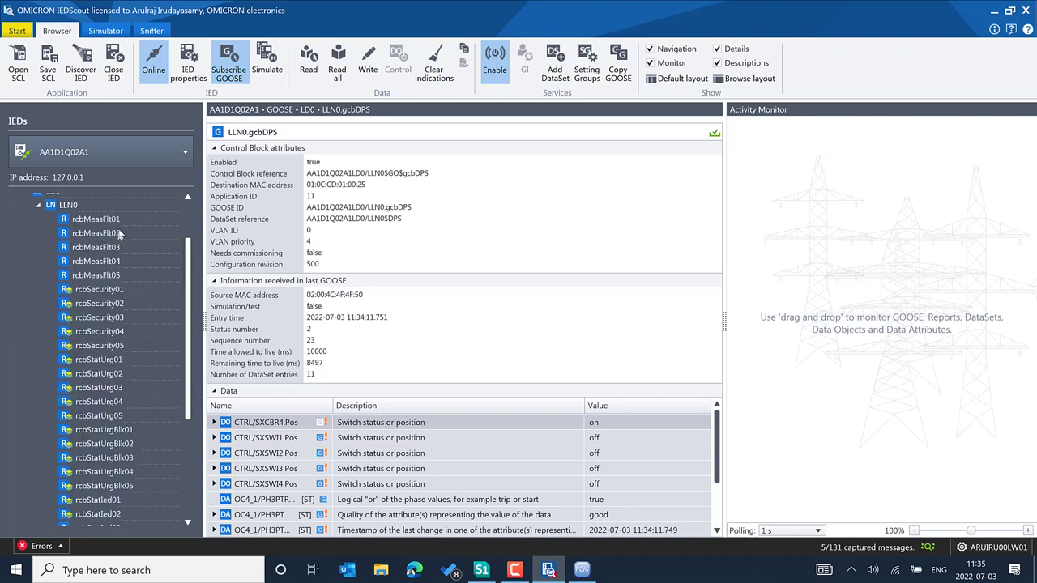
pyautogui.click(96, 220)
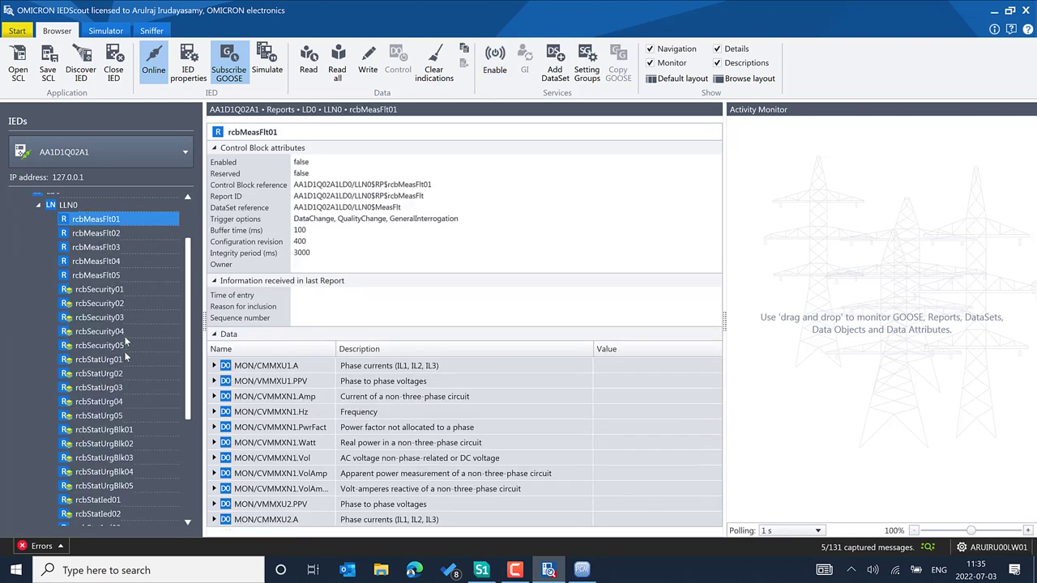
pyautogui.scroll(-3, 139, 397)
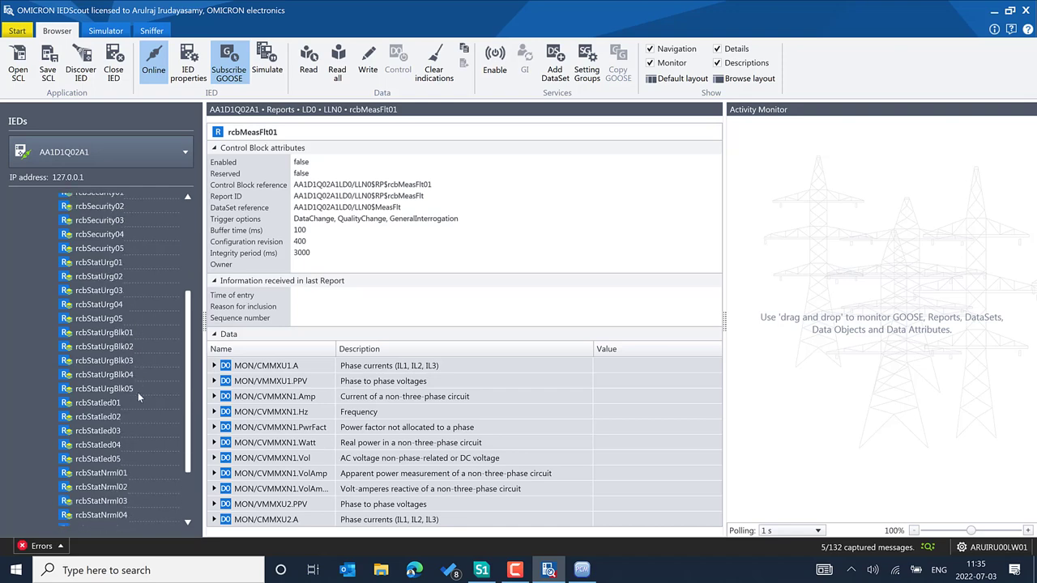
# - Select the rcbStatUrg01 report control block and enable it with the preset StatUrg DataSet, trigger options and optional fields
pyautogui.click(123, 266)
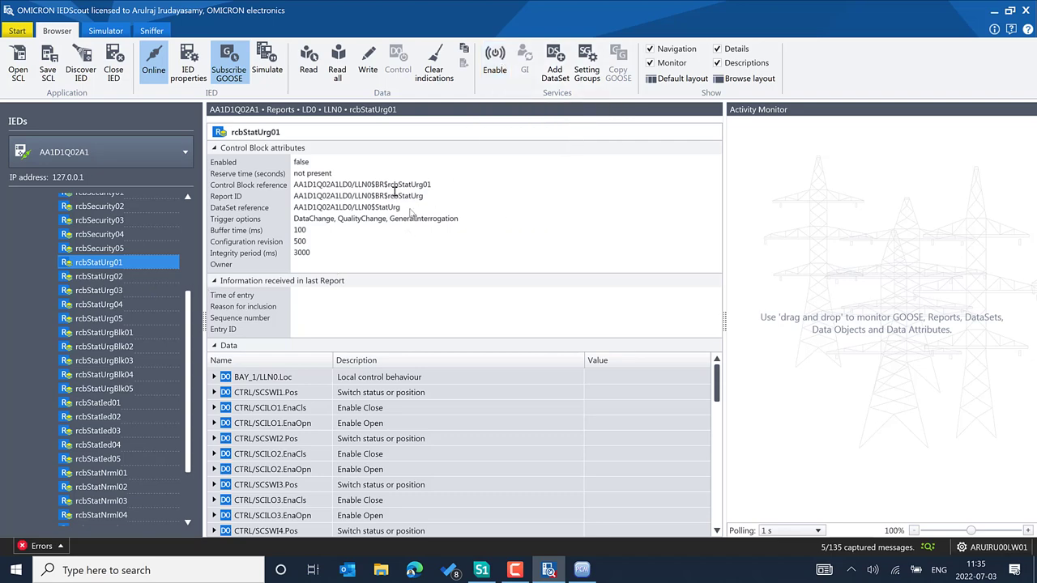
pyautogui.click(497, 69)
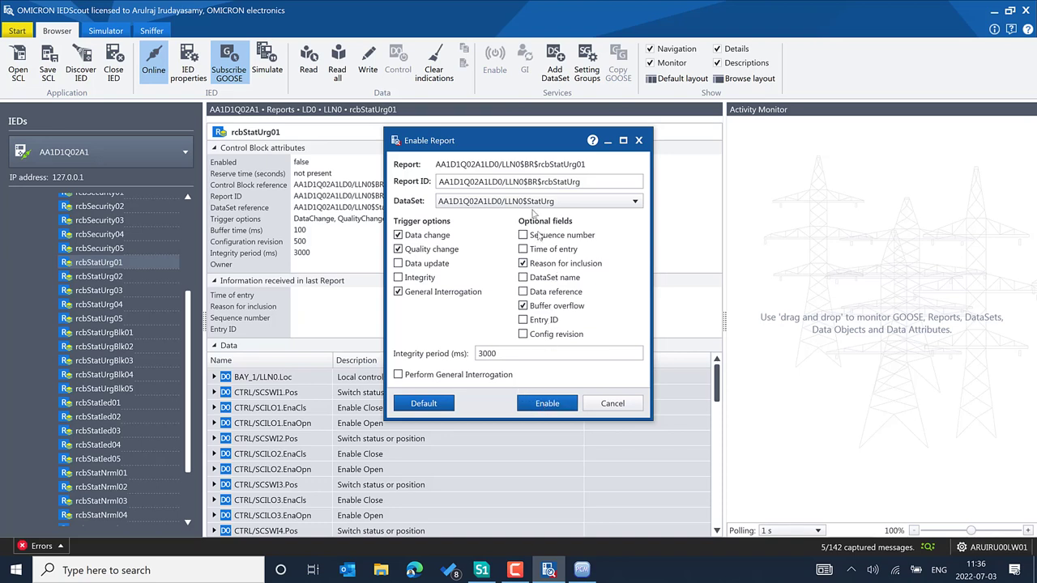
pyautogui.click(553, 404)
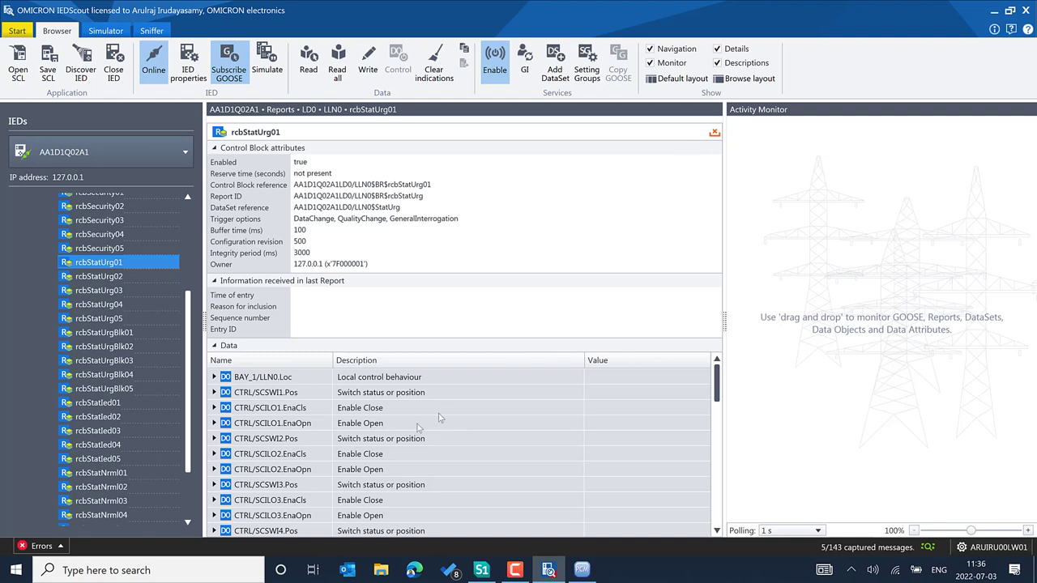
# - Add CTRL/SCSWI4.Pos from the rcbStatUrg01 report data to the Activity Monitor
pyautogui.click(276, 530)
pyautogui.moveTo(477, 499); pyautogui.dragTo(975, 306)
pyautogui.moveTo(904, 309); pyautogui.dragTo(887, 236)
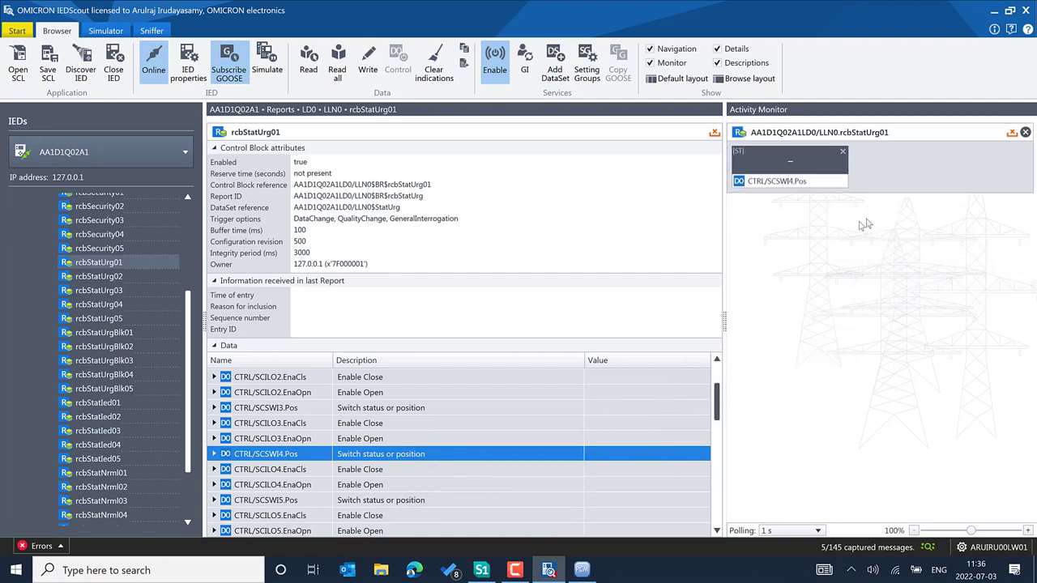
pyautogui.scroll(3, 77, 287)
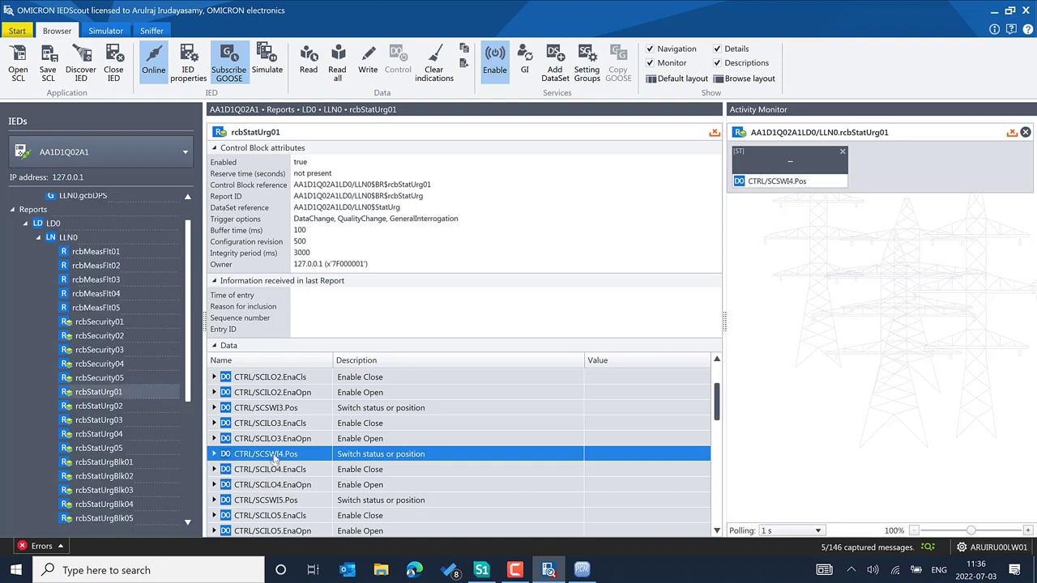
# - Go to the Pos object of CTRL/SCSWI4 in the data model, expand it and check its ctlModel attribute
pyautogui.doubleClick(274, 455)
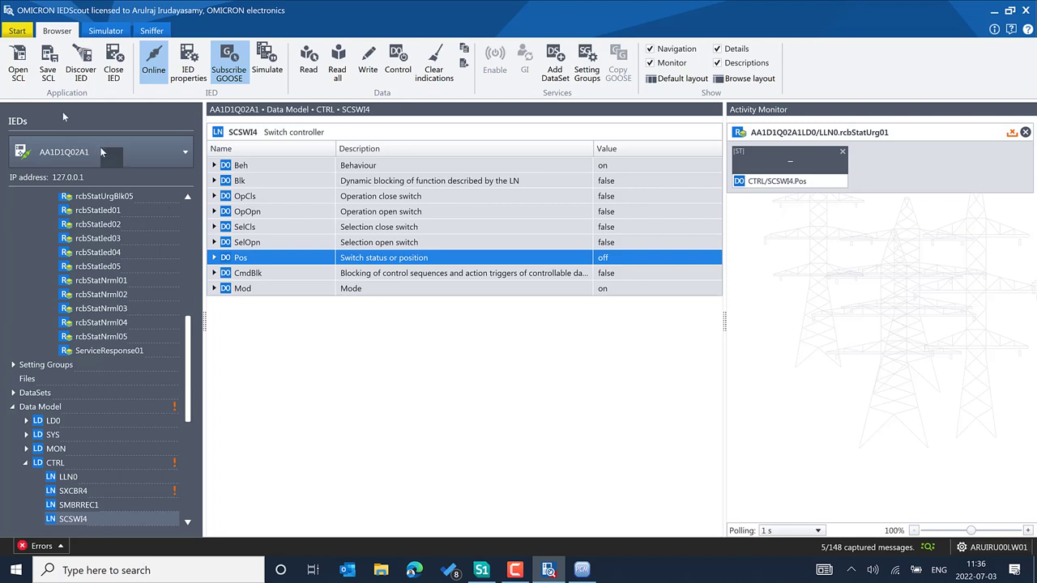
pyautogui.click(215, 258)
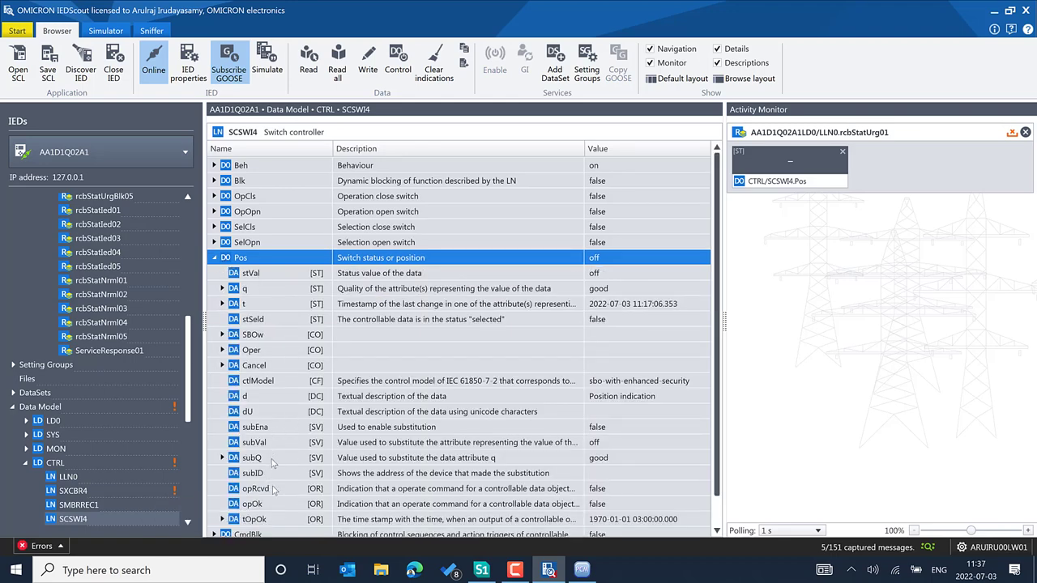
pyautogui.click(266, 384)
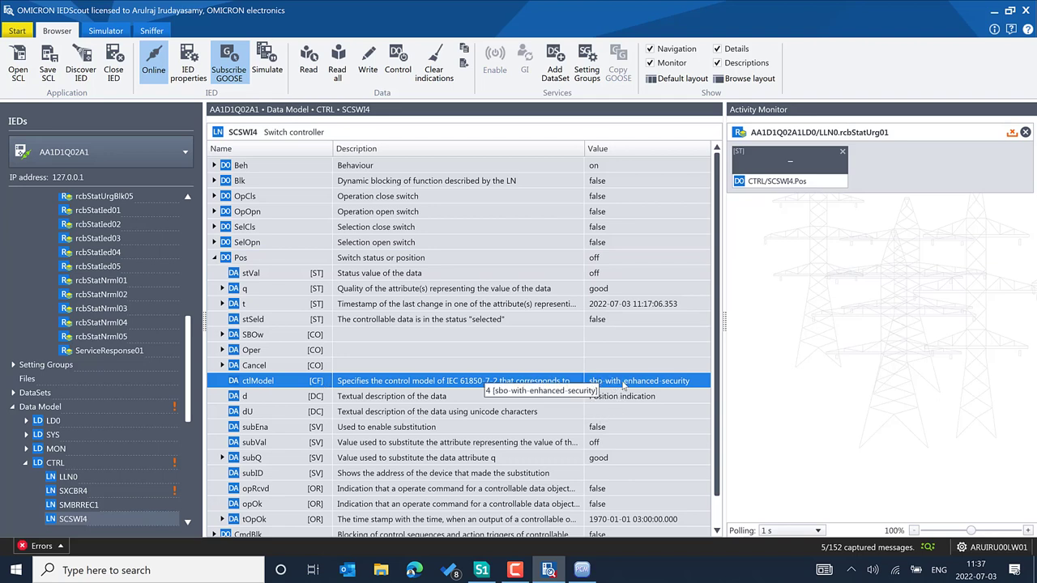
# - Issue a select-before-operate control on SCSWI4.Pos with value true, running Select and Operate, and close the Control dialog
pyautogui.click(397, 72)
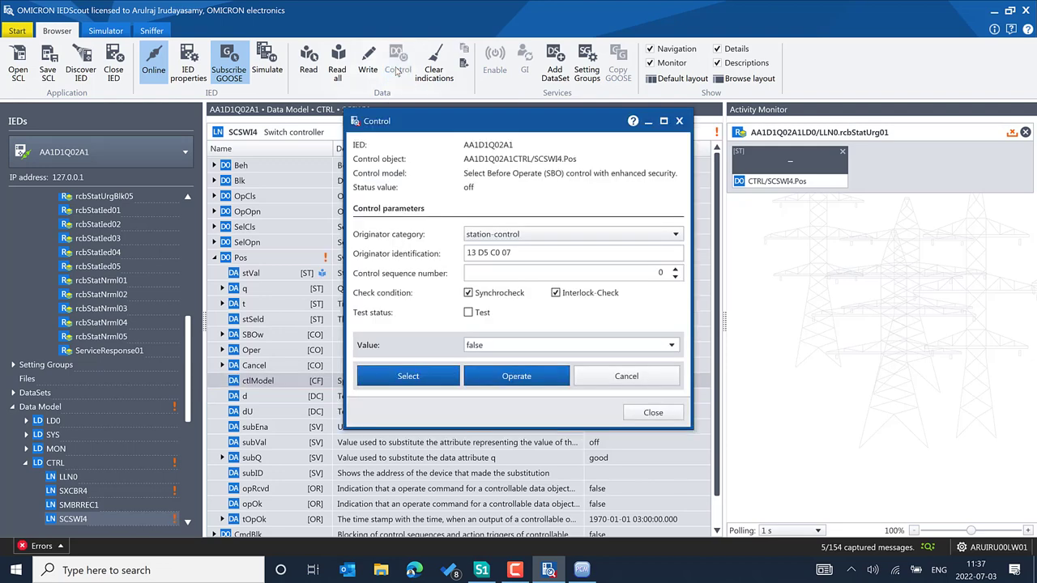
pyautogui.moveTo(525, 124); pyautogui.dragTo(433, 115)
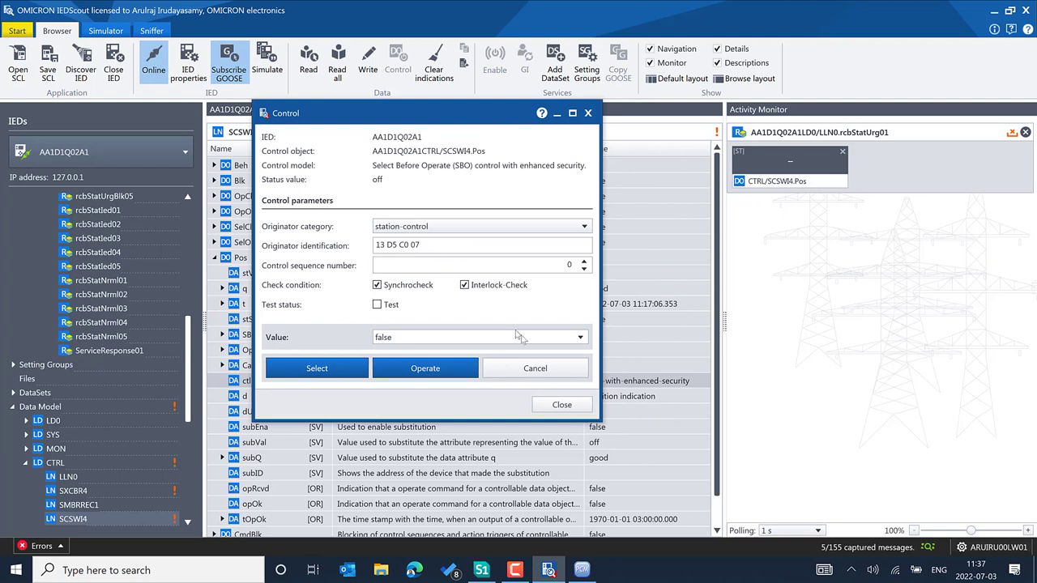
pyautogui.click(540, 341)
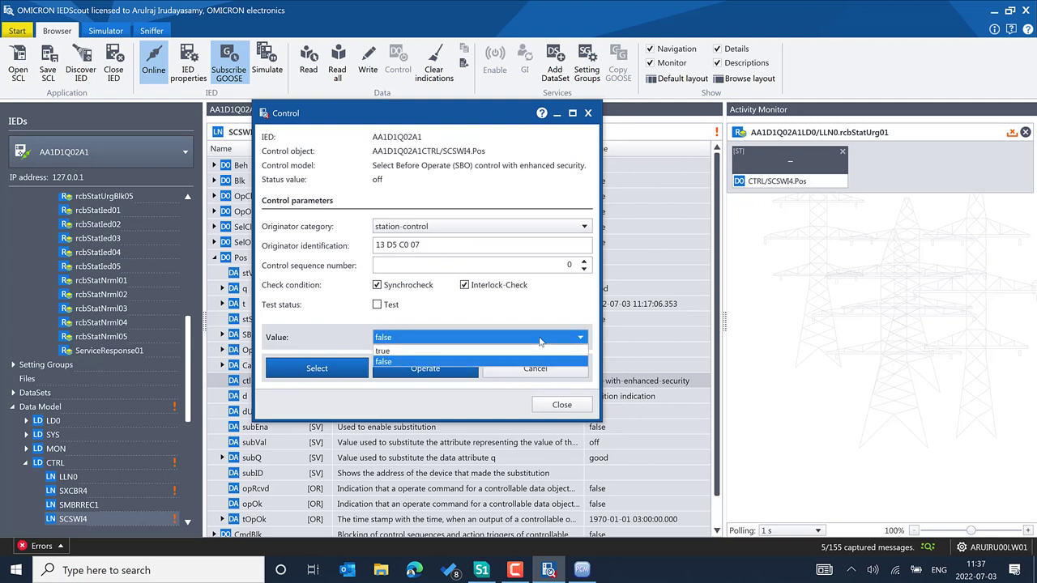
pyautogui.click(418, 353)
pyautogui.click(329, 369)
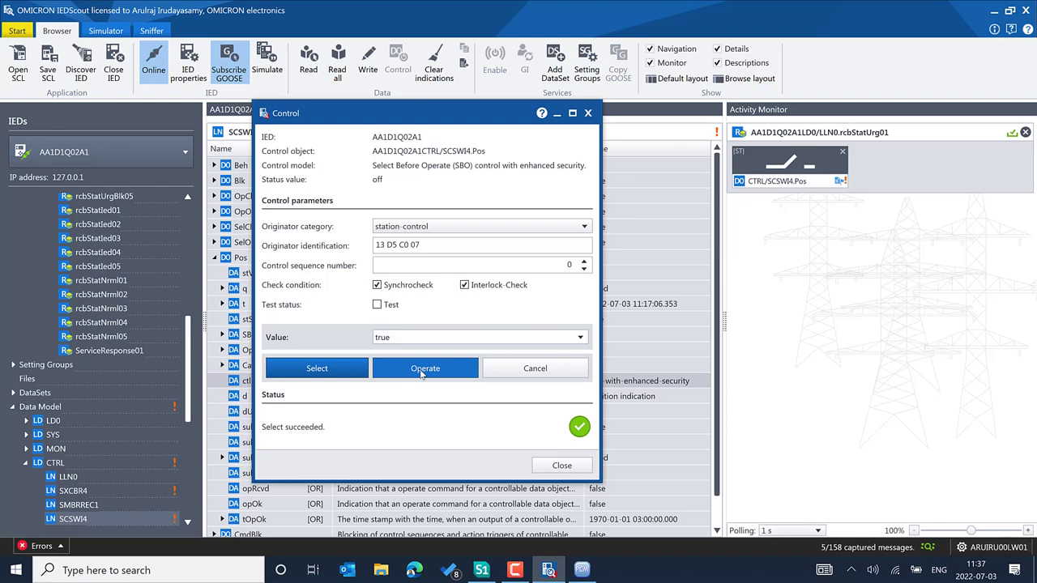
pyautogui.click(421, 371)
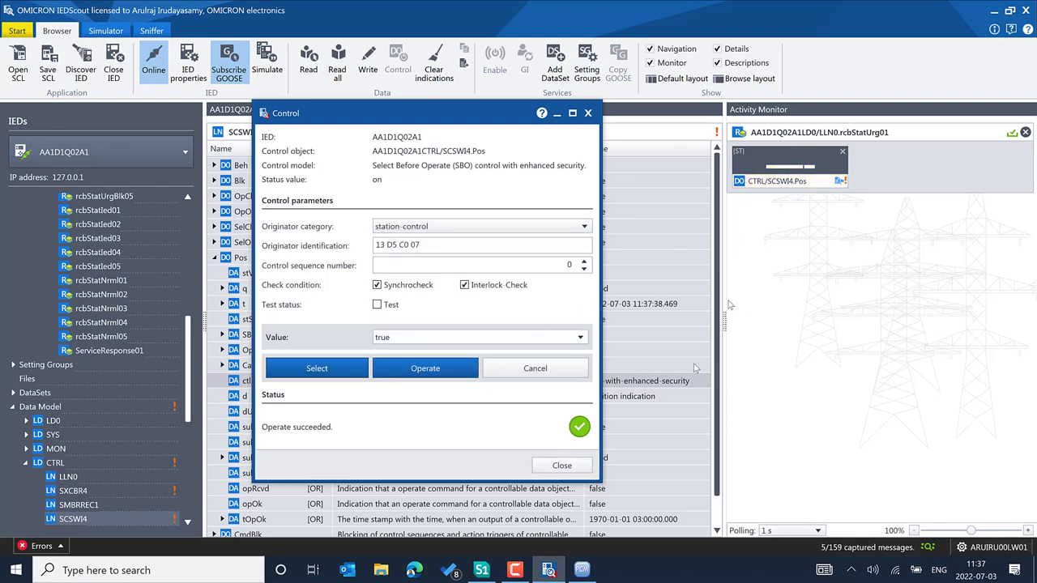
pyautogui.click(561, 465)
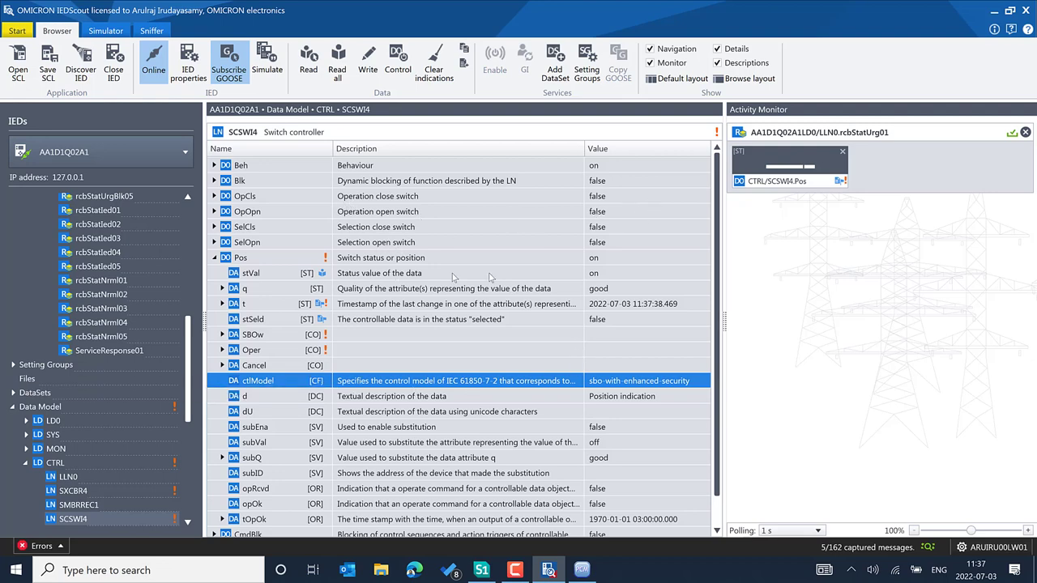
# - Select and operate SCSWI4.Pos with control value false, close the Control dialog and collapse the Pos object
pyautogui.click(398, 71)
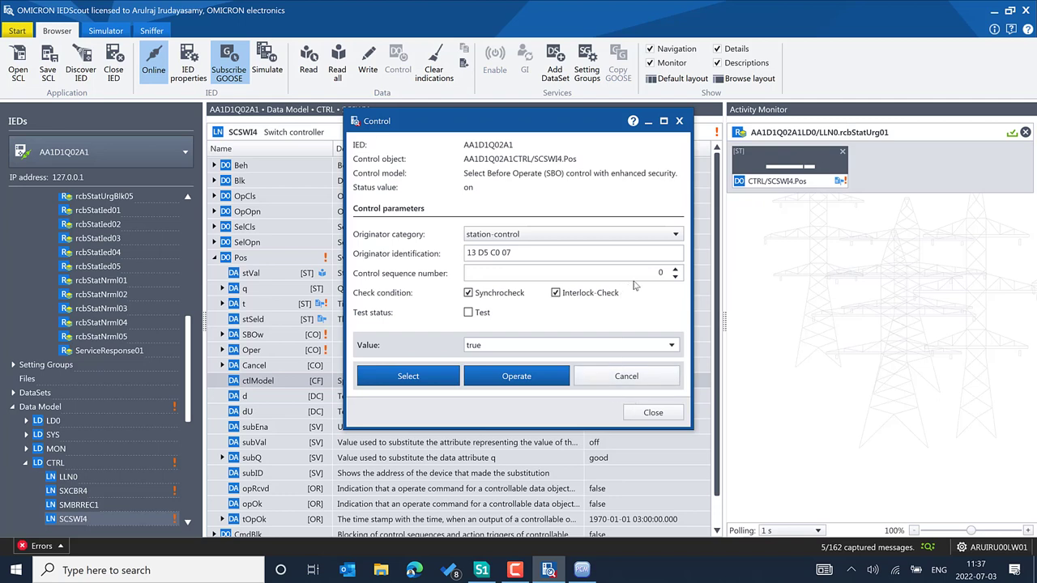
pyautogui.click(656, 345)
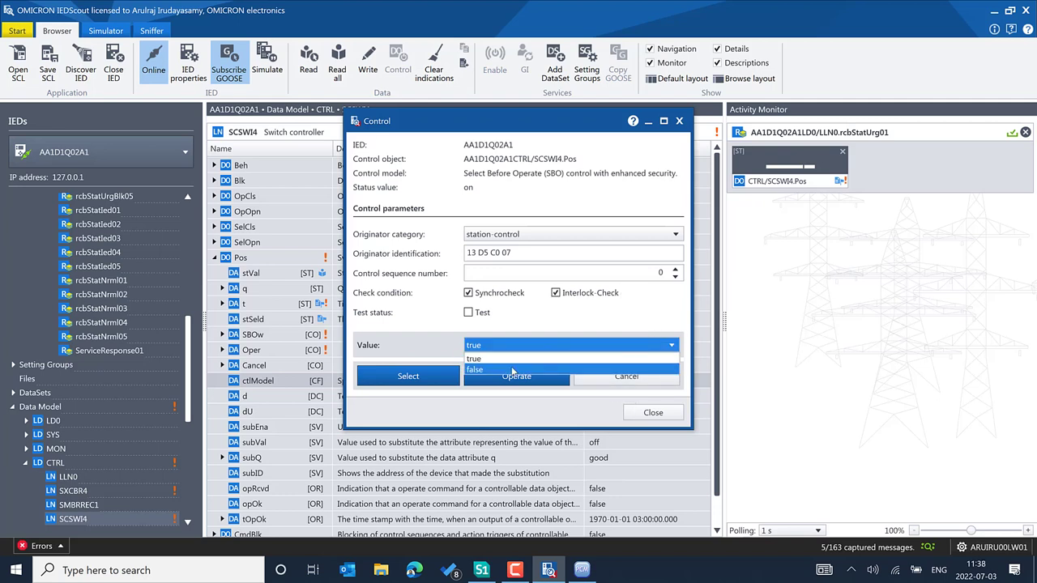
pyautogui.click(512, 370)
pyautogui.click(431, 377)
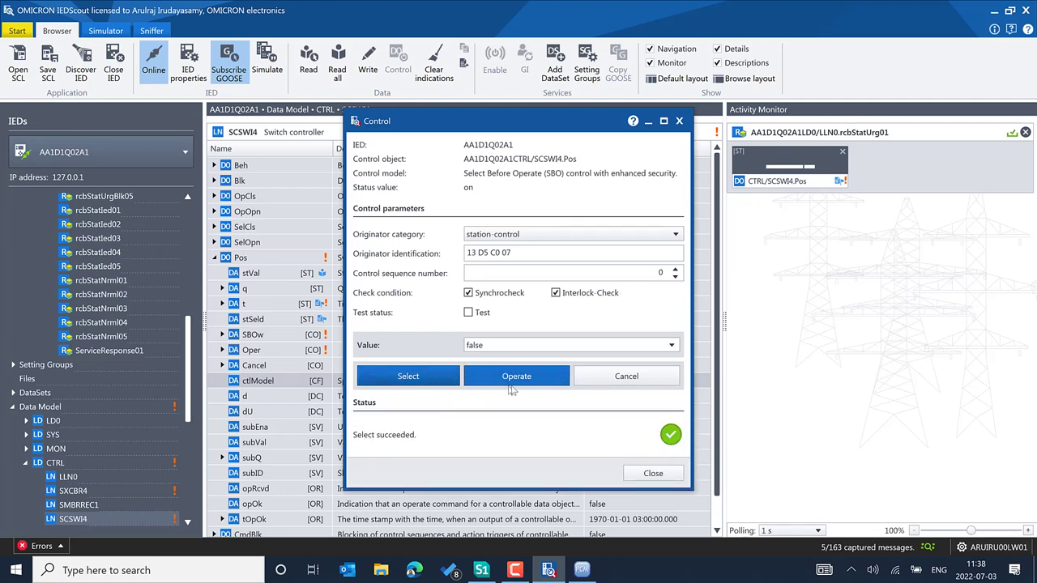
pyautogui.click(516, 377)
pyautogui.click(652, 473)
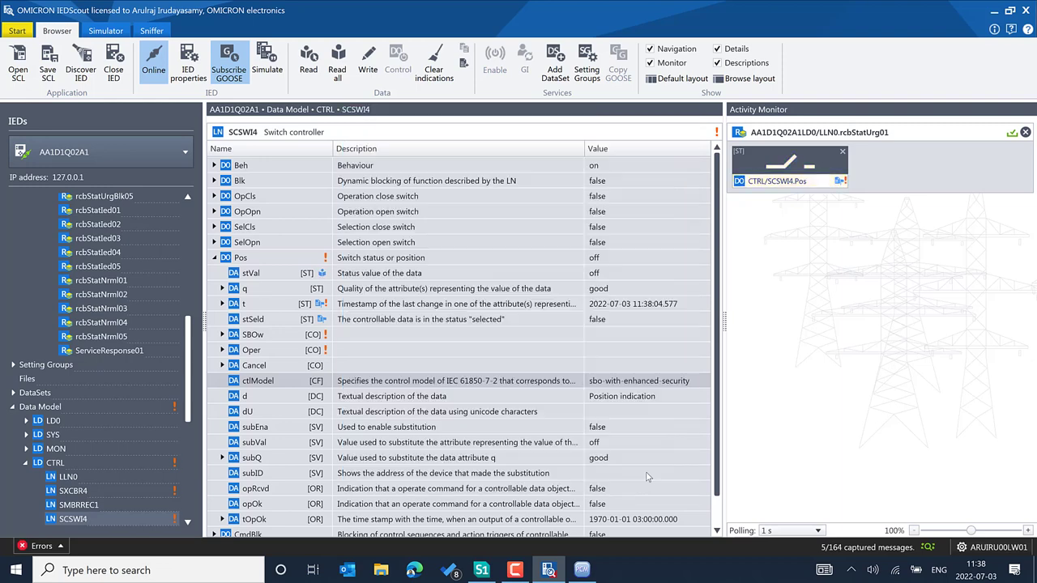
pyautogui.click(215, 258)
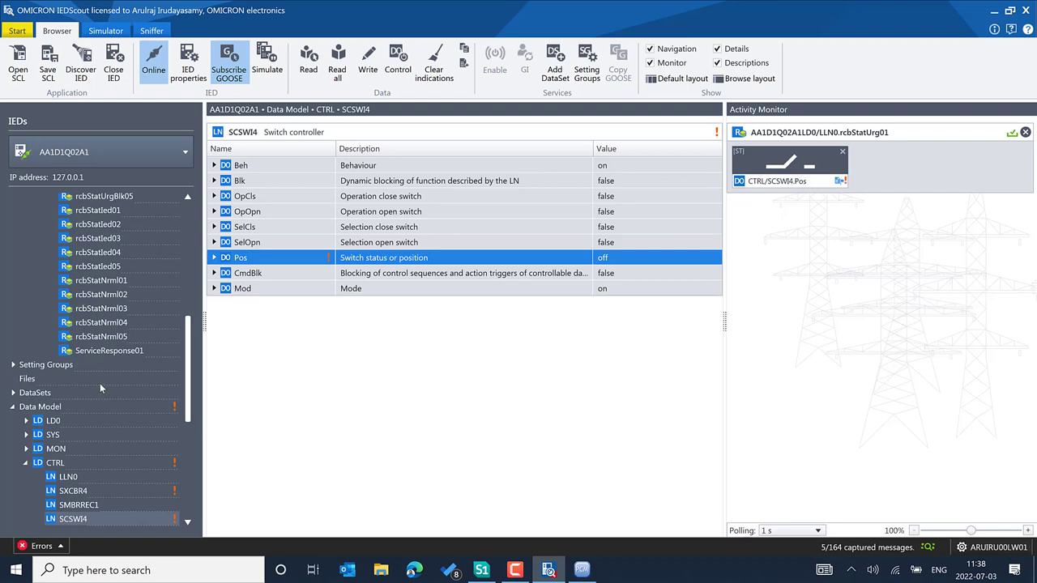
# - Switch to the Simulator view, list the report control blocks under Reports LD0/LLN0, and widen the Activity Monitor
pyautogui.scroll(5, 100, 388)
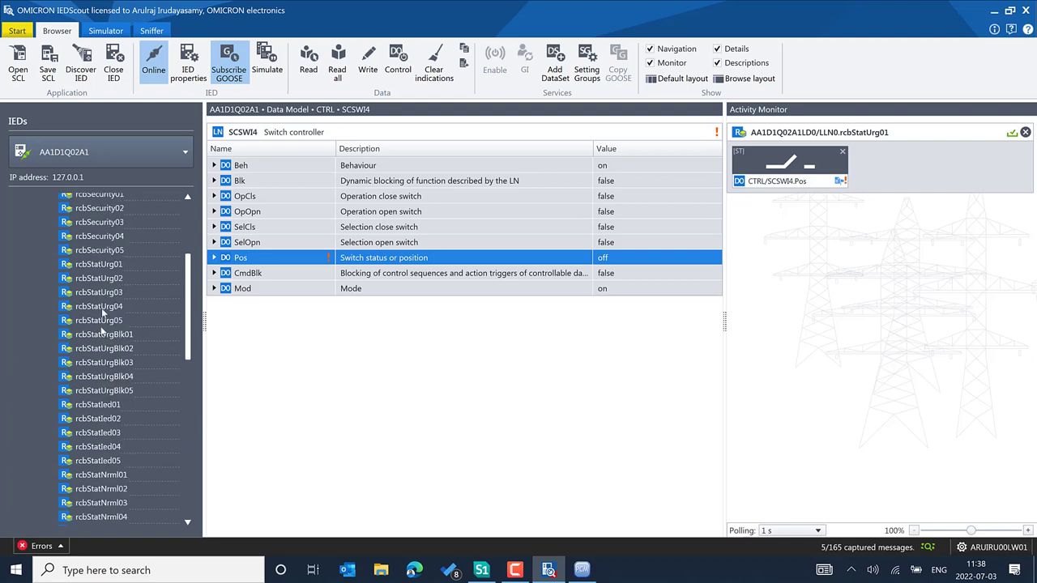
pyautogui.click(106, 31)
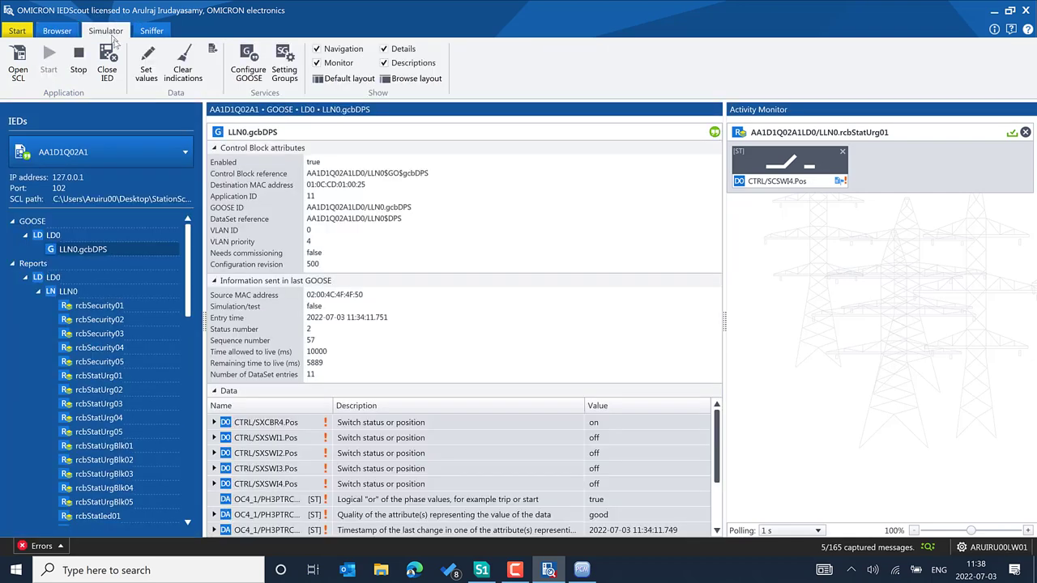
pyautogui.click(95, 292)
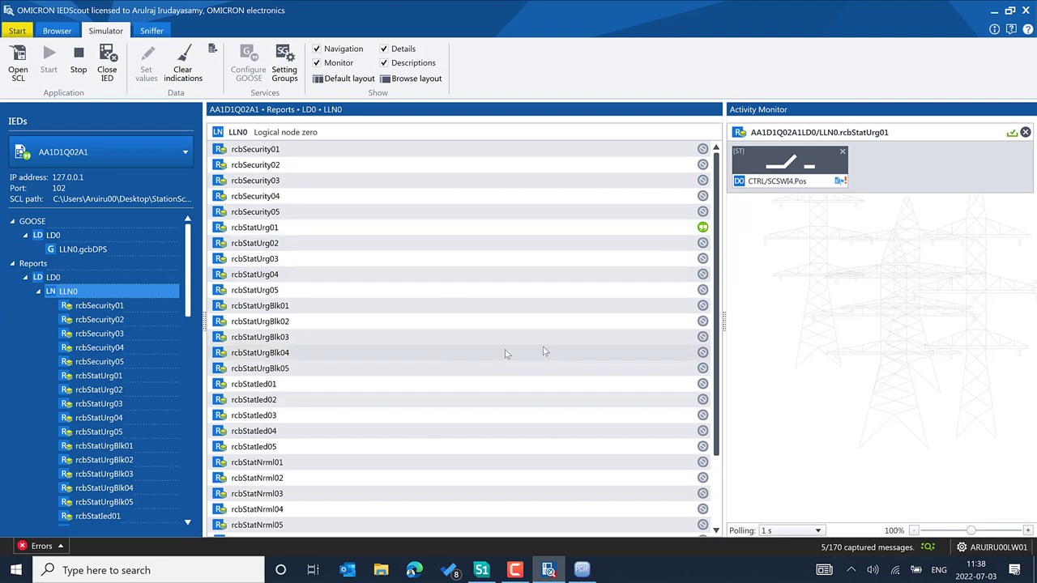
pyautogui.scroll(-2, 567, 429)
pyautogui.scroll(2, 567, 429)
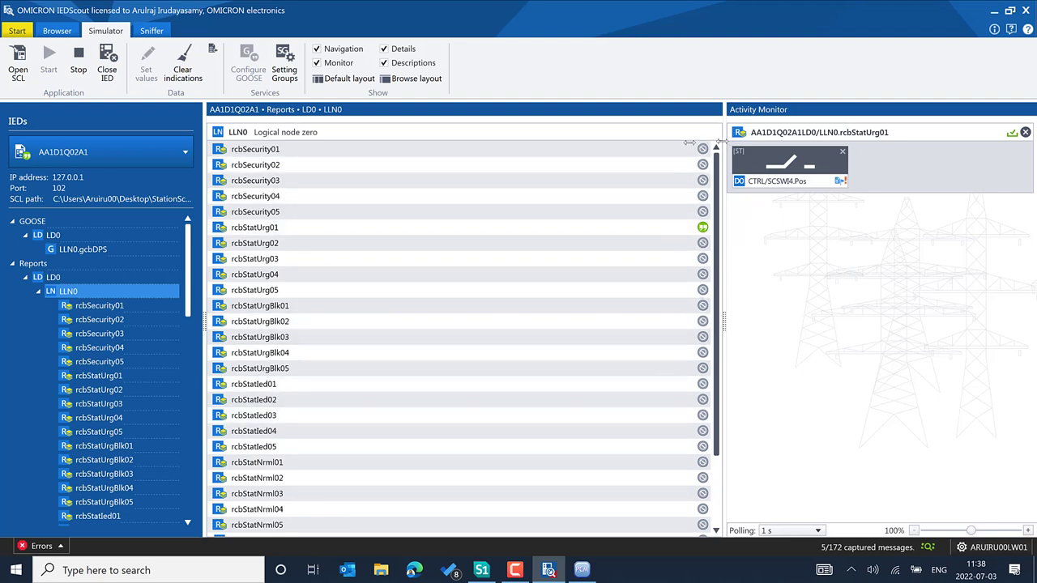
pyautogui.moveTo(720, 142); pyautogui.dragTo(661, 146)
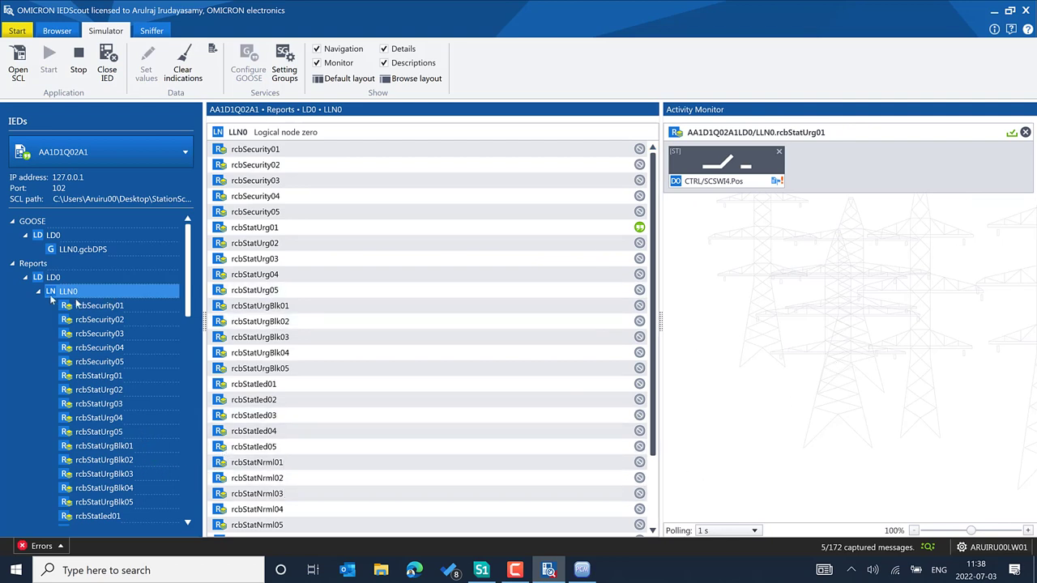
# - Disable the Activity Monitor's polling and set the polling interval back to 1 s
pyautogui.click(749, 530)
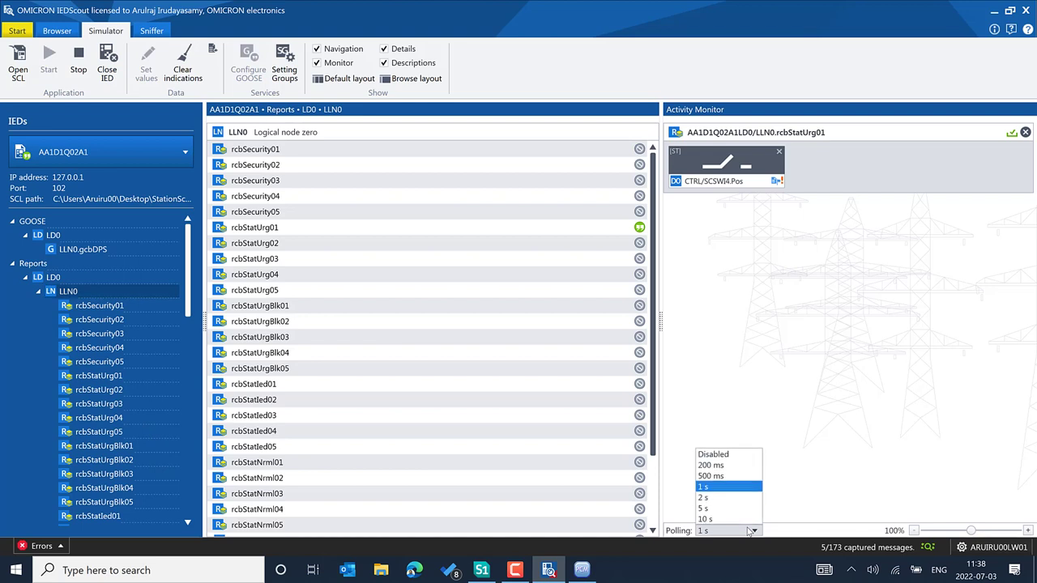
pyautogui.click(727, 457)
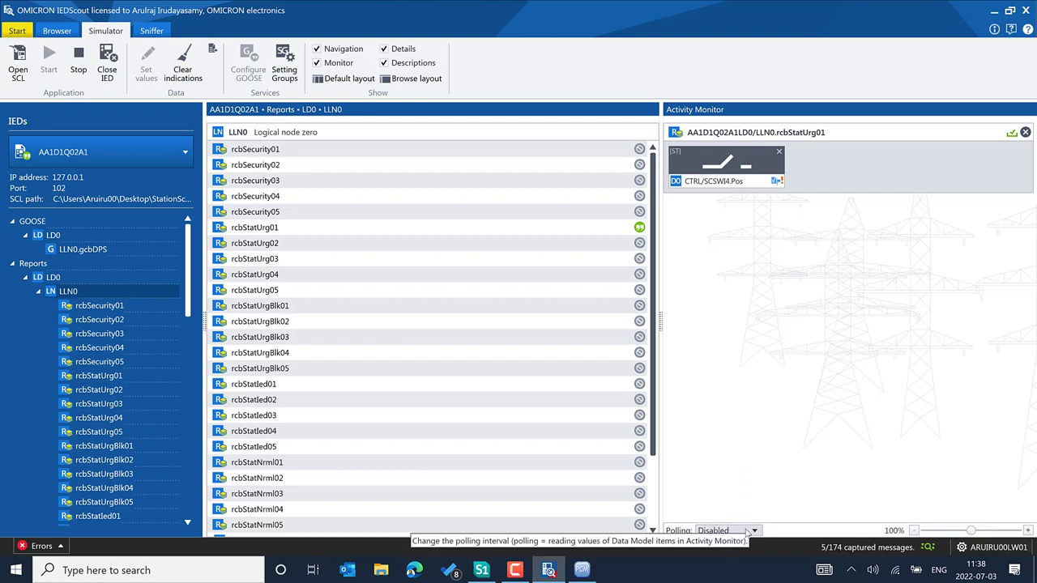
pyautogui.click(749, 531)
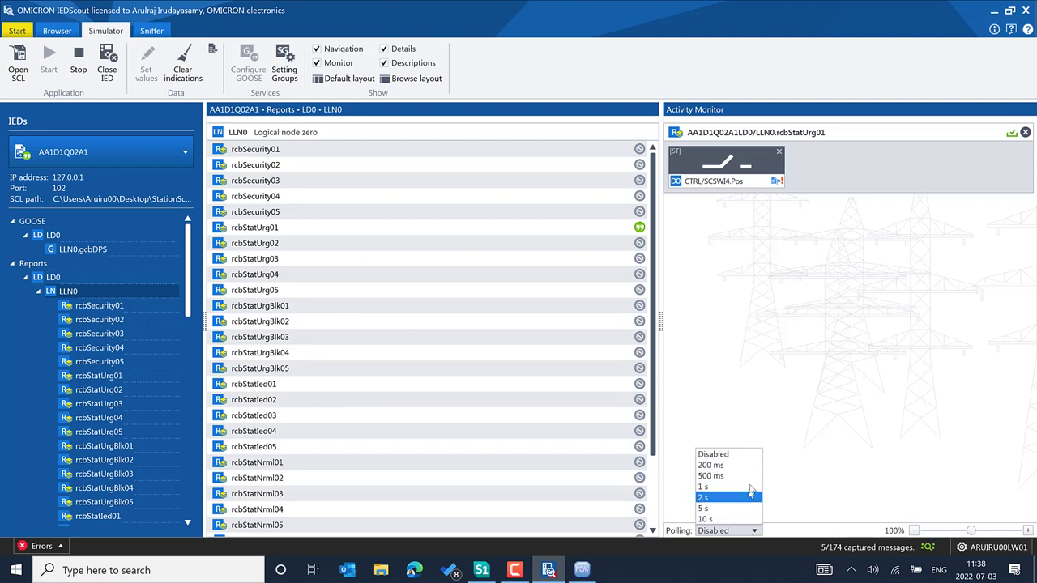
pyautogui.click(750, 461)
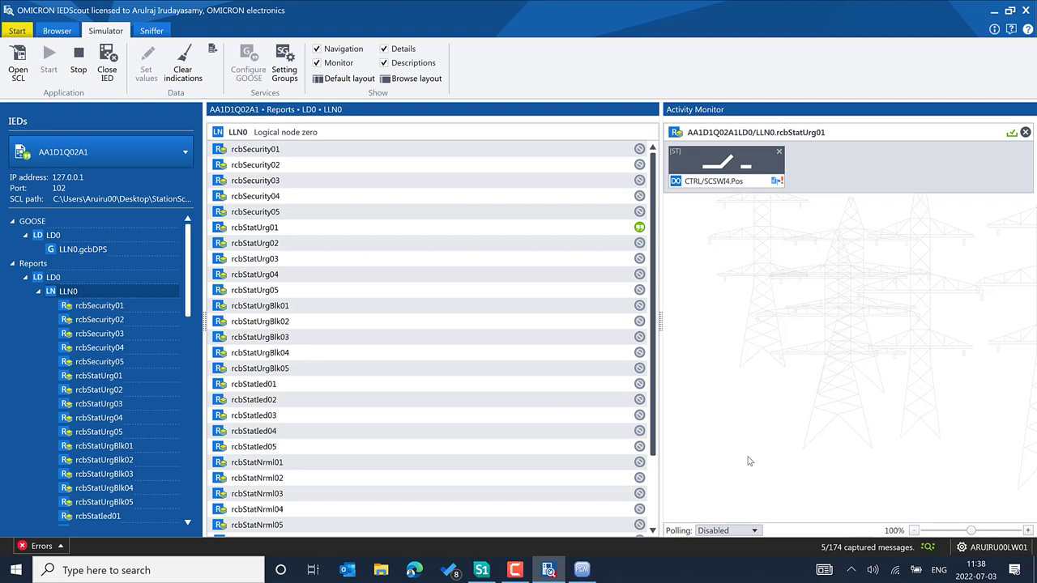
pyautogui.click(749, 531)
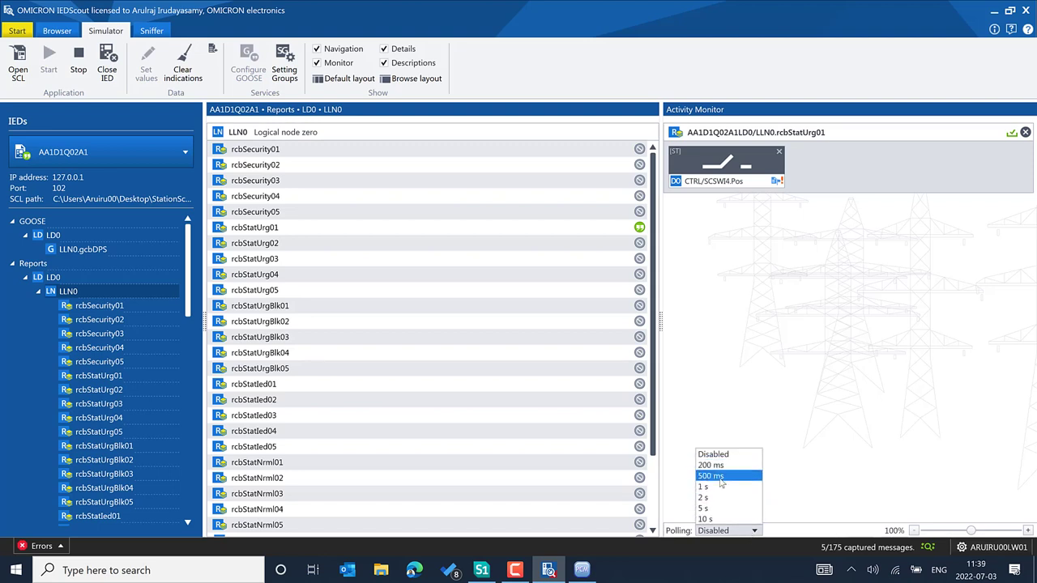
pyautogui.click(721, 486)
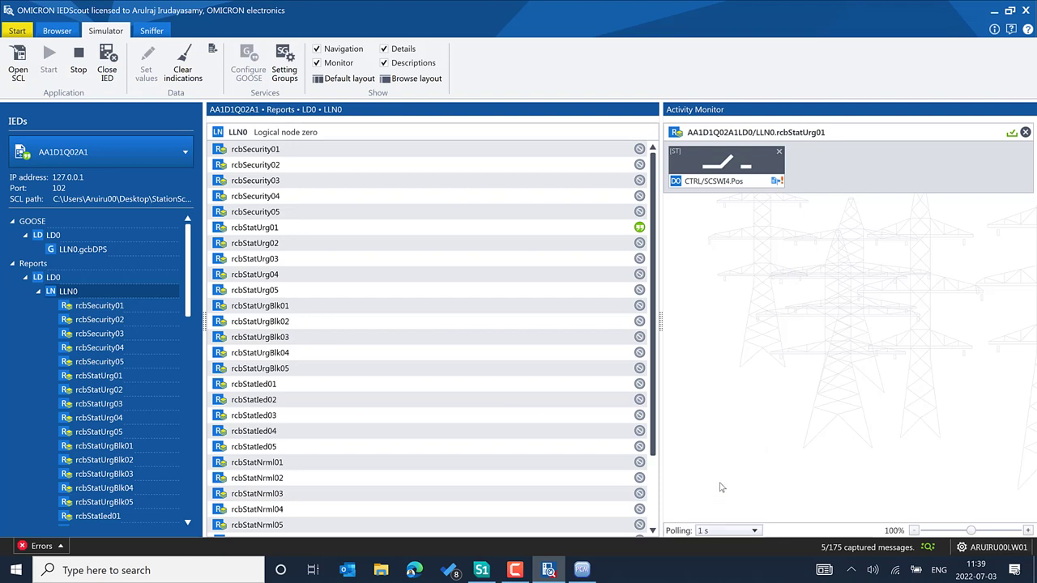
# - Open the LD0 setting groups of the simulated IED and activate setting group 2
pyautogui.click(39, 292)
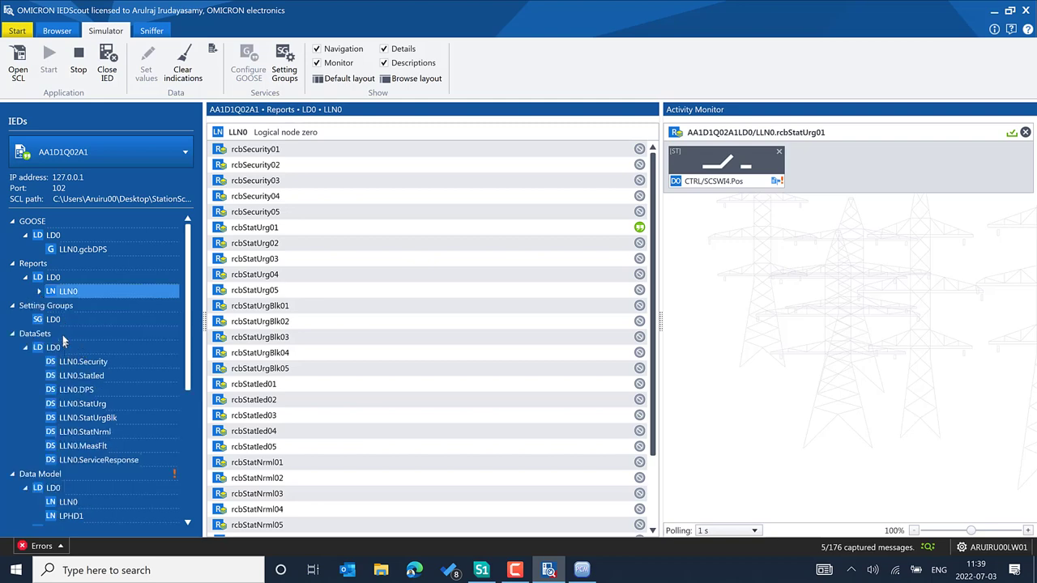
pyautogui.click(93, 320)
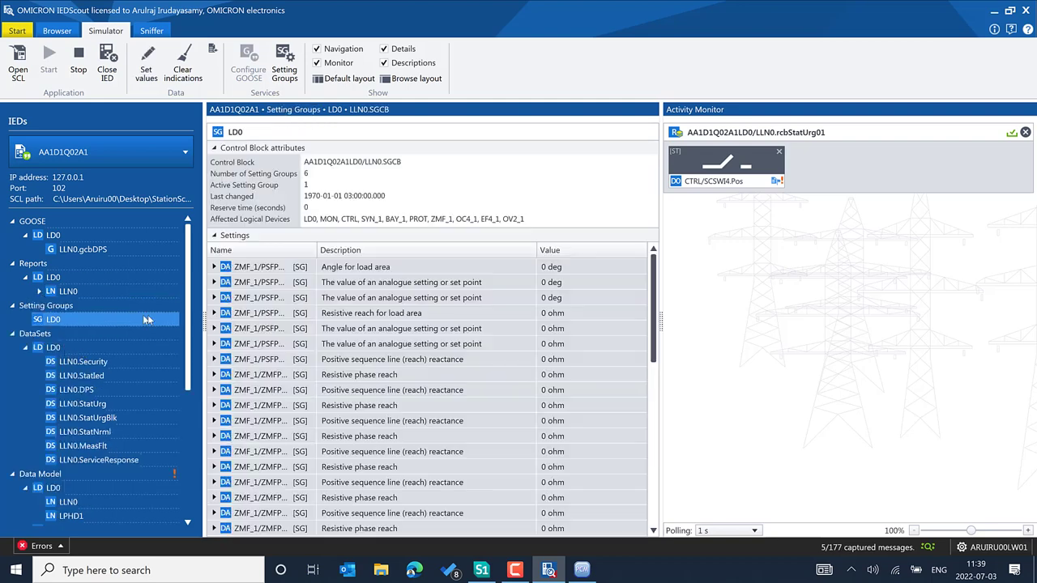
pyautogui.click(287, 73)
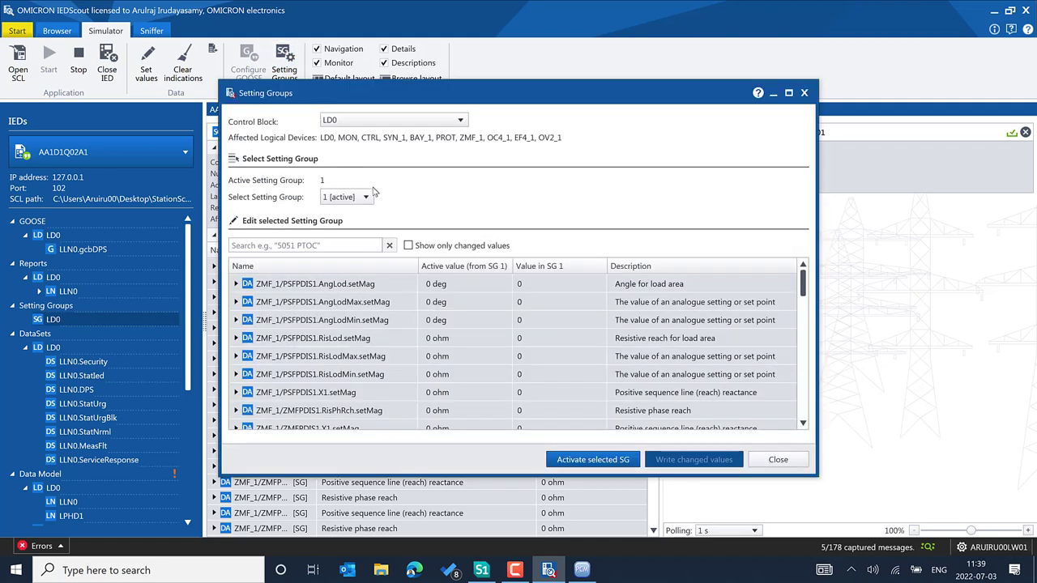
pyautogui.click(365, 198)
pyautogui.click(346, 224)
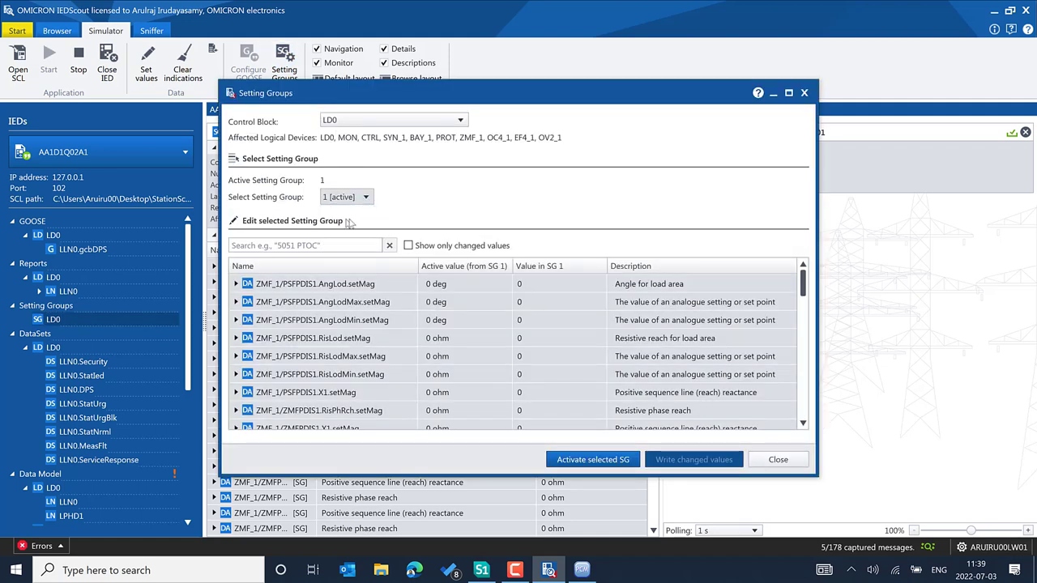
pyautogui.click(579, 460)
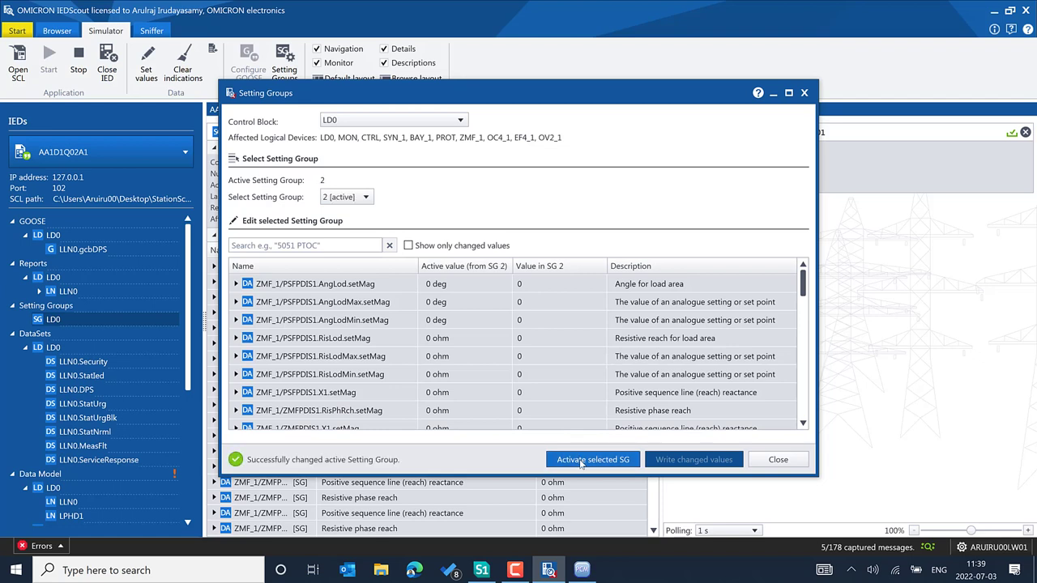
# - Expand ZMF_1/PSFPDIS1.AngLod.setMag in setting group 2 and open its floating point value for editing
pyautogui.click(235, 284)
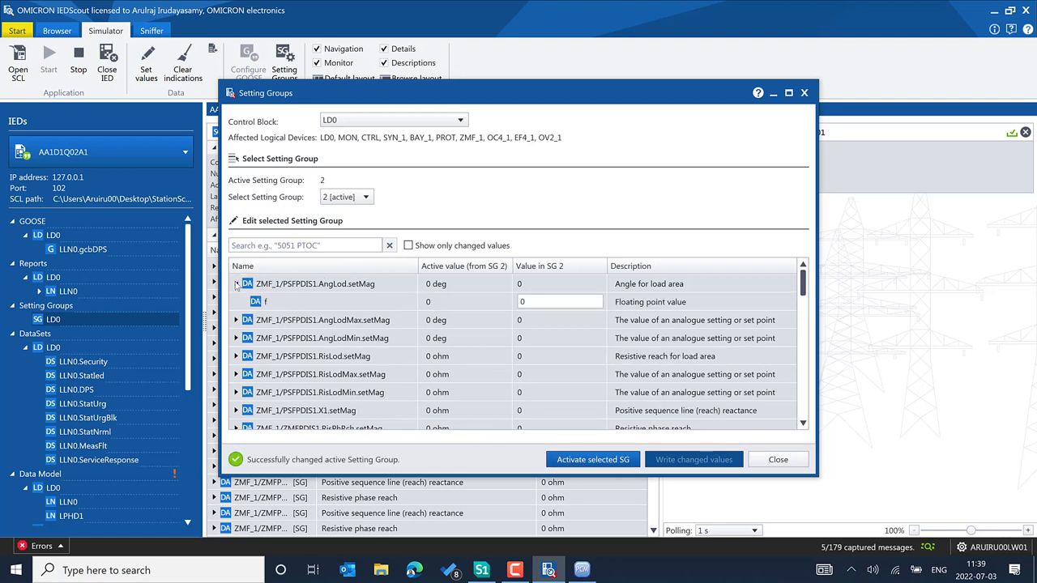
pyautogui.doubleClick(534, 302)
pyautogui.moveTo(249, 284)
# - Activate setting group 1 for LD0 and close the Setting Groups dialog
pyautogui.click(363, 200)
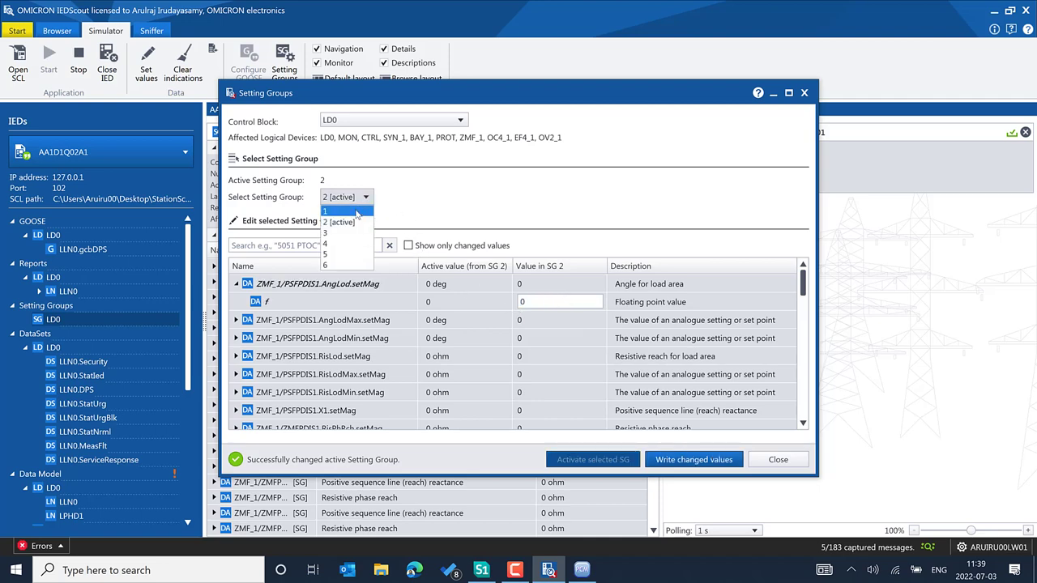
pyautogui.click(361, 211)
pyautogui.click(602, 461)
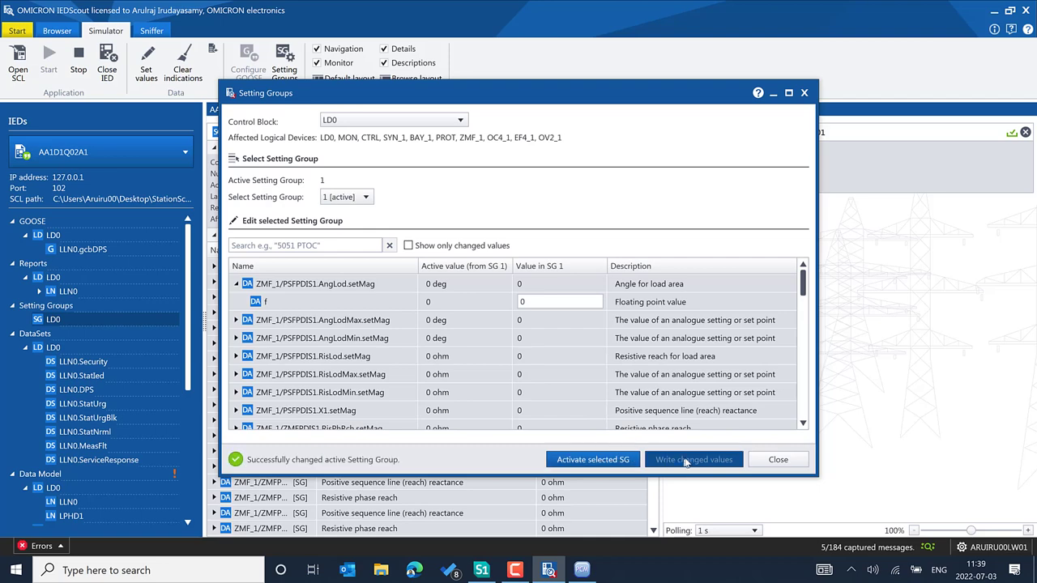
pyautogui.click(774, 460)
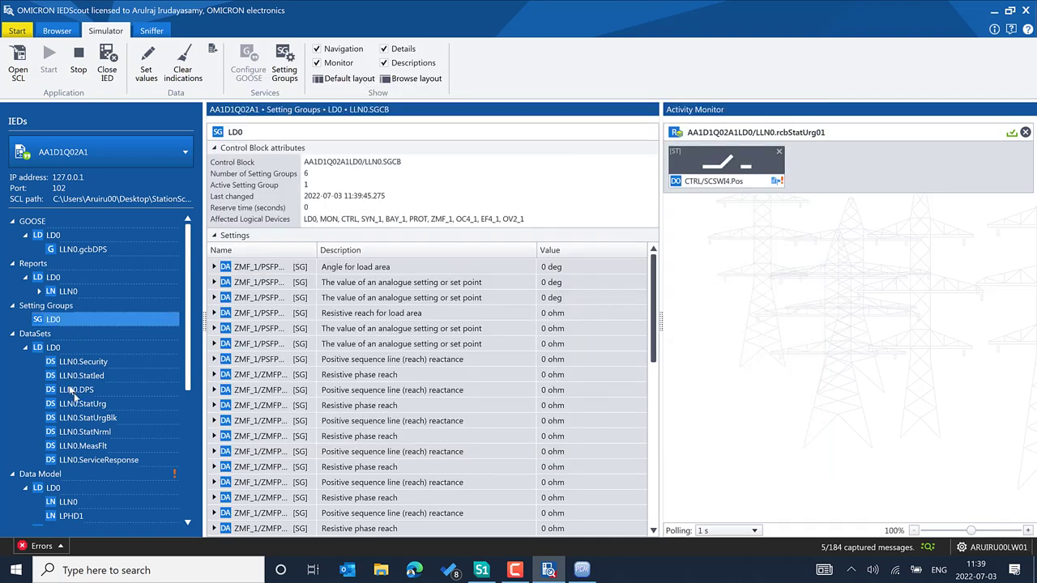
# - Review the LD0 DataSets of the simulated IED, and collapse the LD0 branches under DataSets and Data Model
pyautogui.scroll(-1, 73, 397)
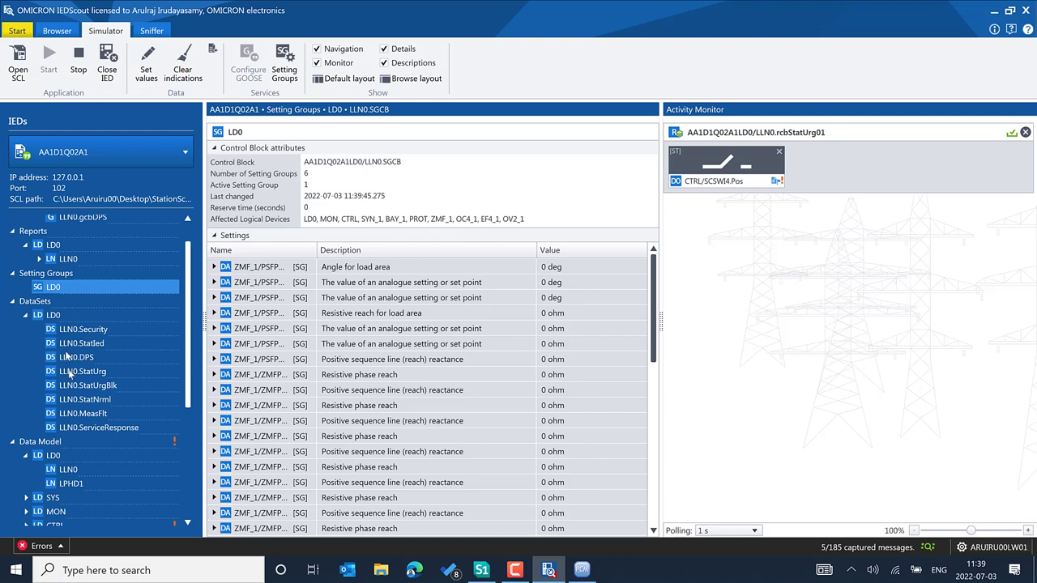
pyautogui.scroll(-1, 70, 377)
pyautogui.click(26, 283)
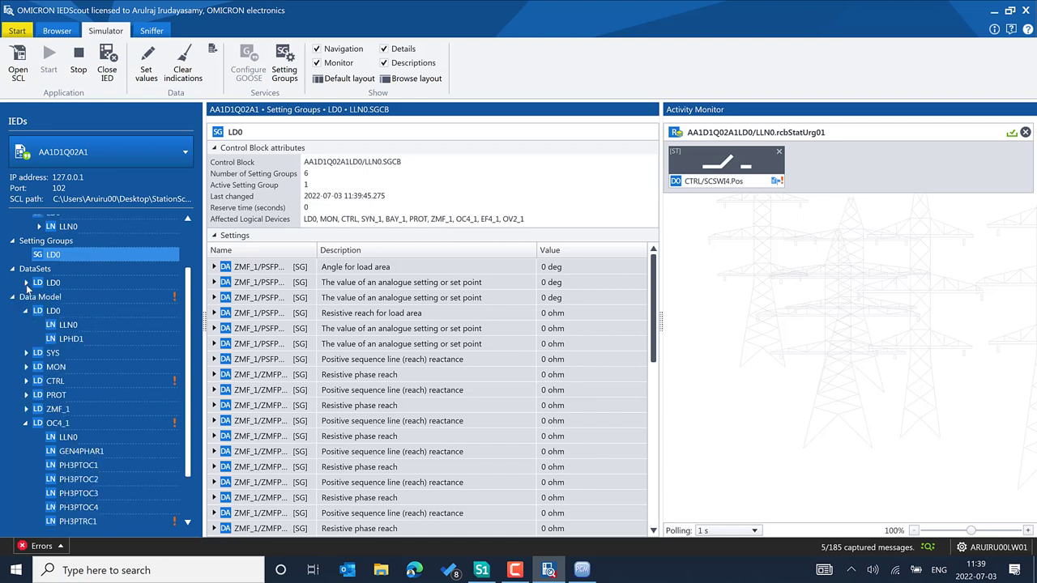
pyautogui.click(26, 283)
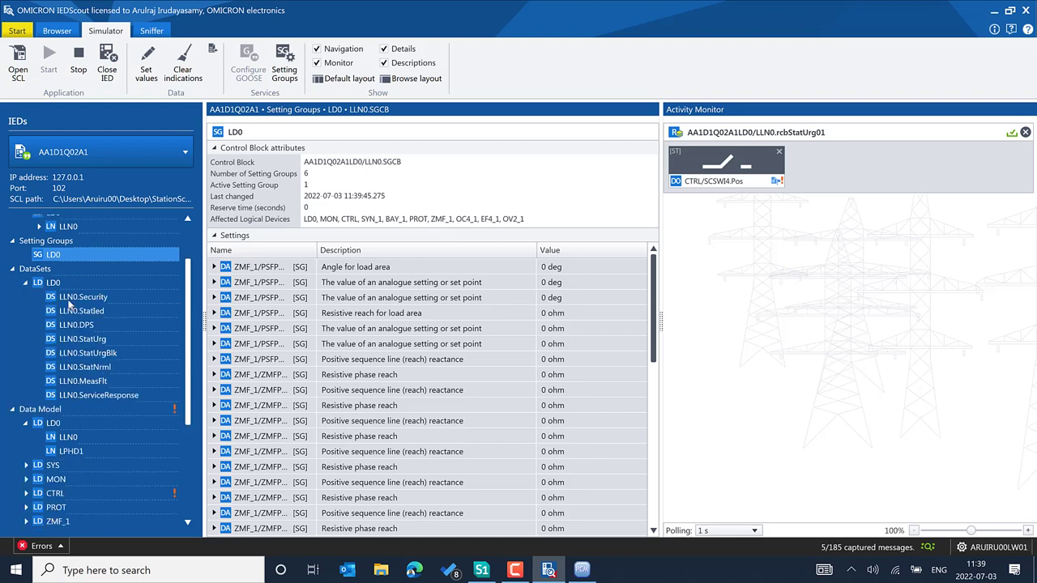
pyautogui.click(26, 283)
pyautogui.click(27, 311)
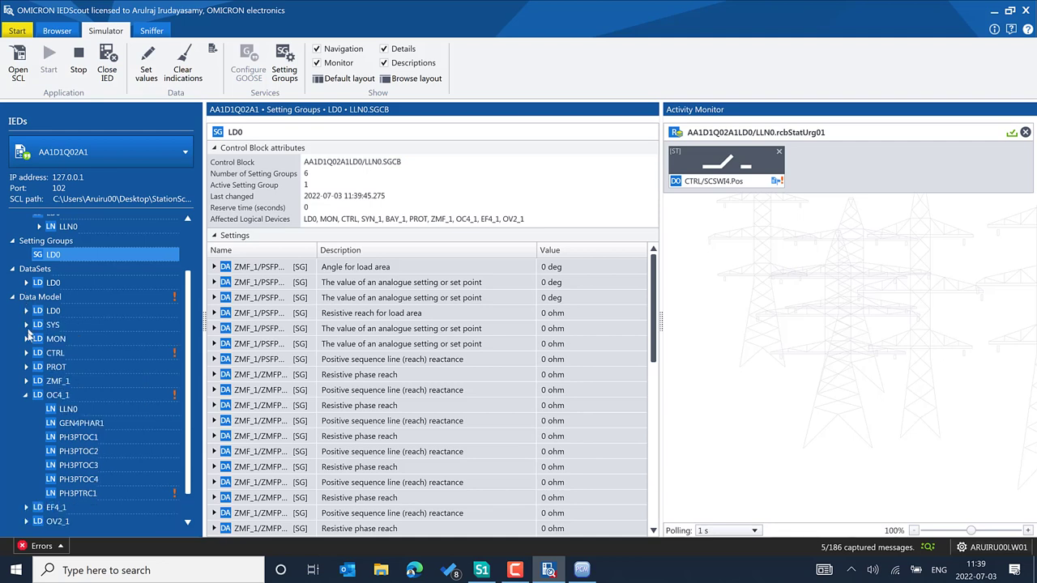
# - Collapse the OC4_1 branch of the Data Model, and open the Activity Monitor CSV export and cancel it without saving
pyautogui.click(27, 395)
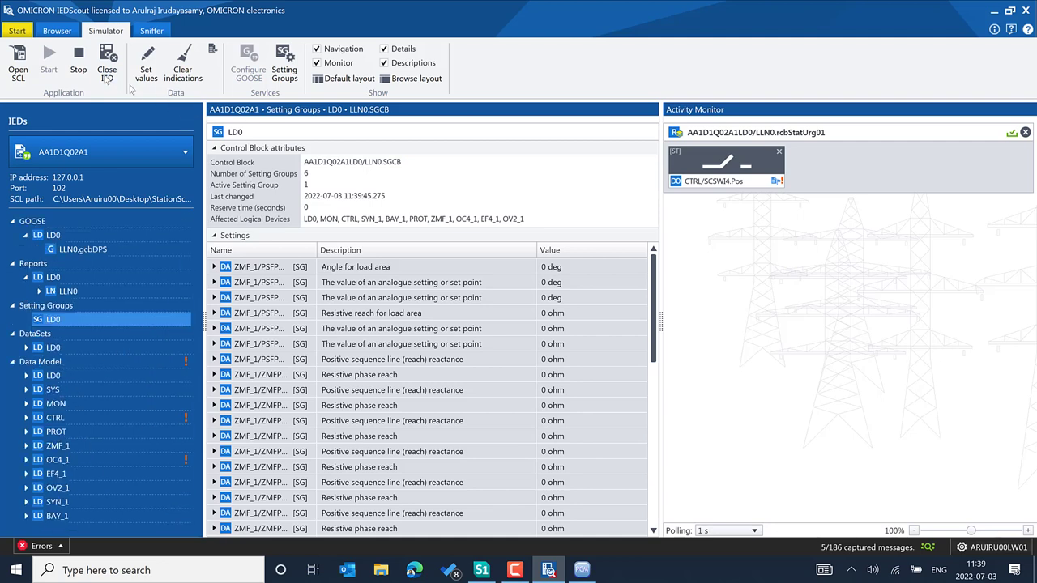
pyautogui.click(213, 51)
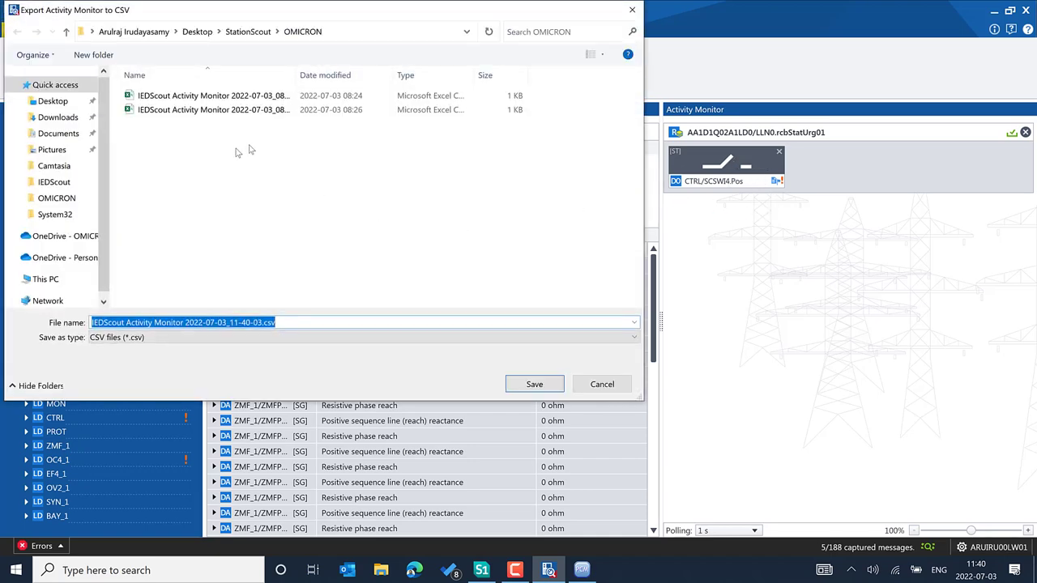
pyautogui.click(597, 384)
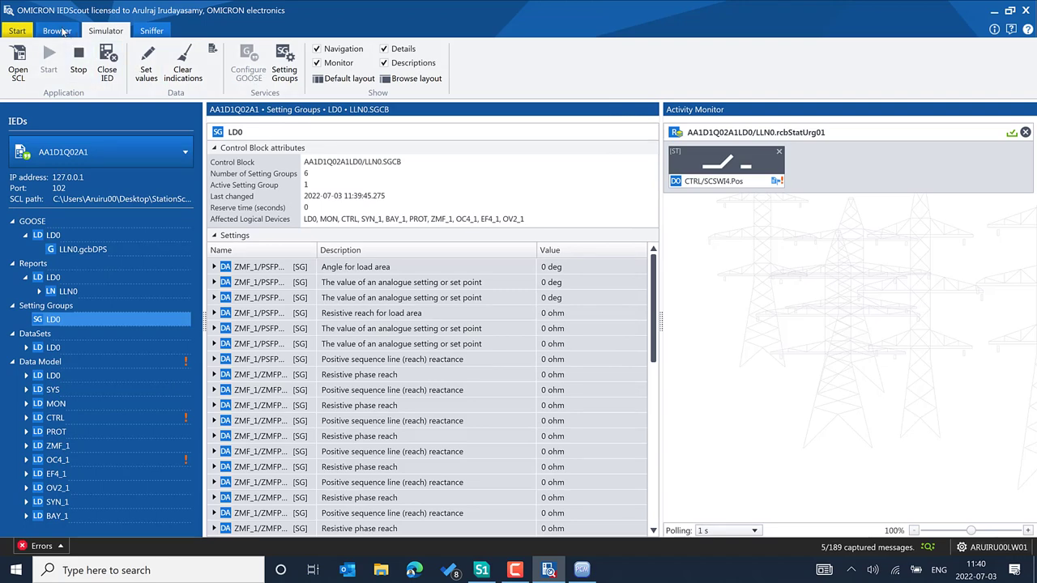
# - Return to browsing the online AA1D1Q02A1 and collapse the list of report control blocks under LD0/LLN0
pyautogui.click(58, 31)
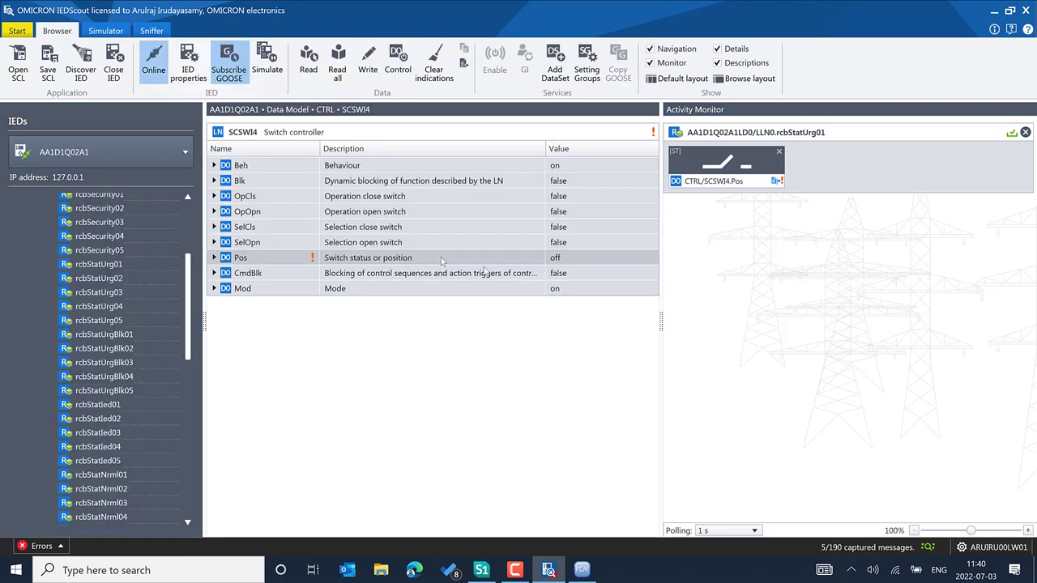
pyautogui.scroll(4, 128, 282)
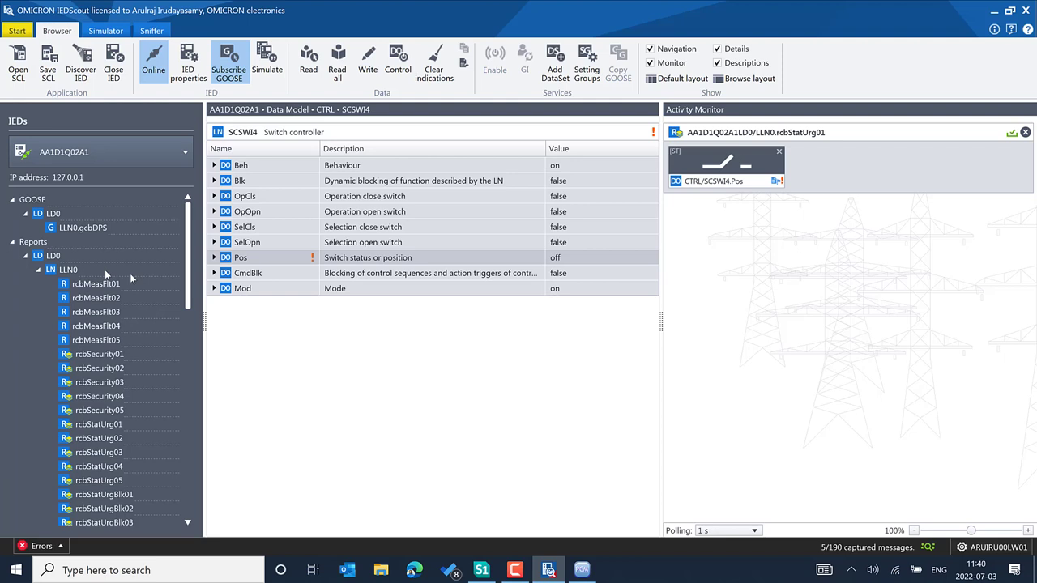
pyautogui.click(38, 270)
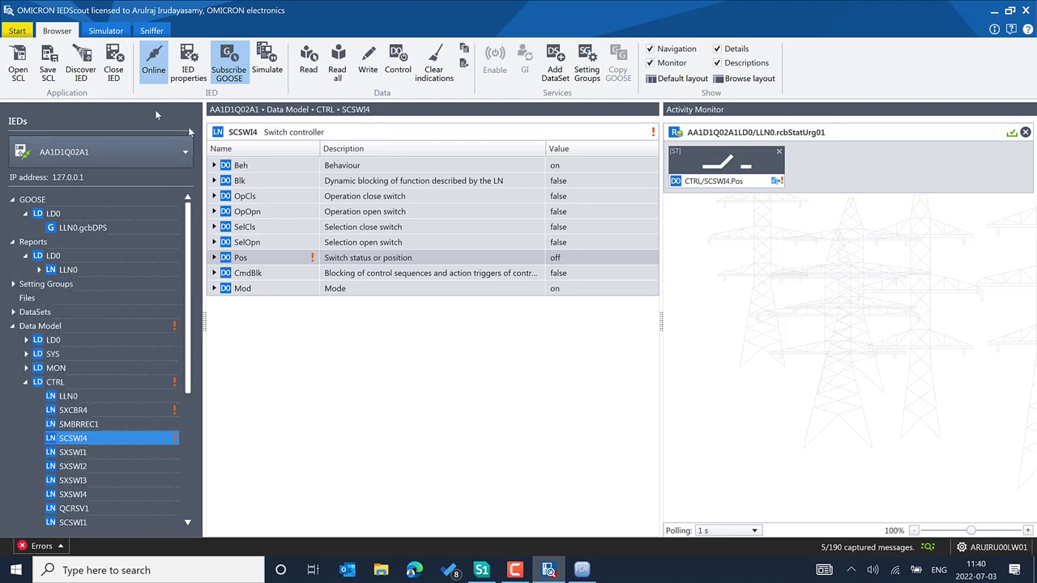
pyautogui.click(155, 68)
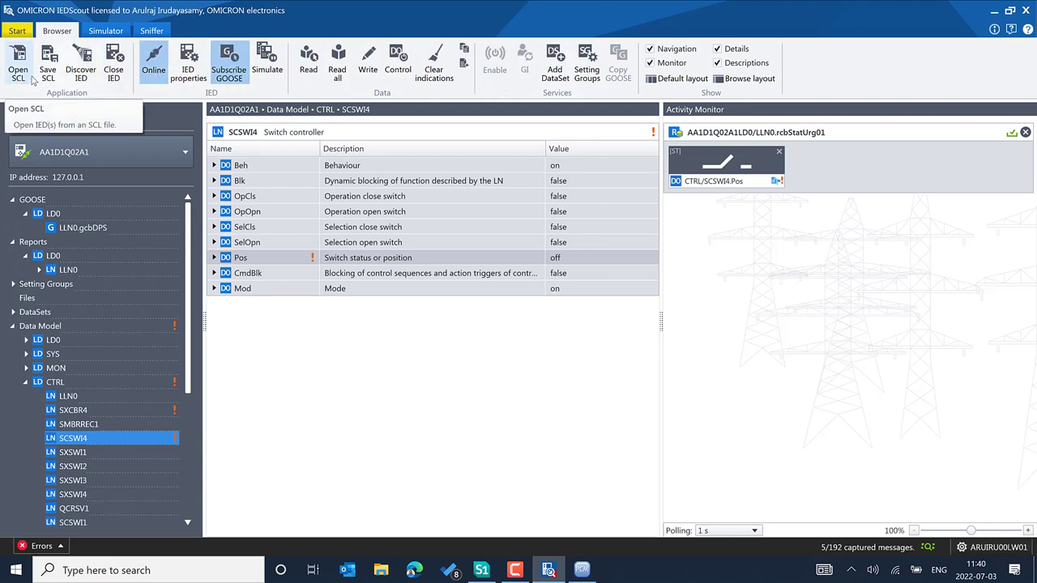
# - Open the SCL file P443.CID from the StationScout folder and load only the P443_TEST IED
pyautogui.click(30, 80)
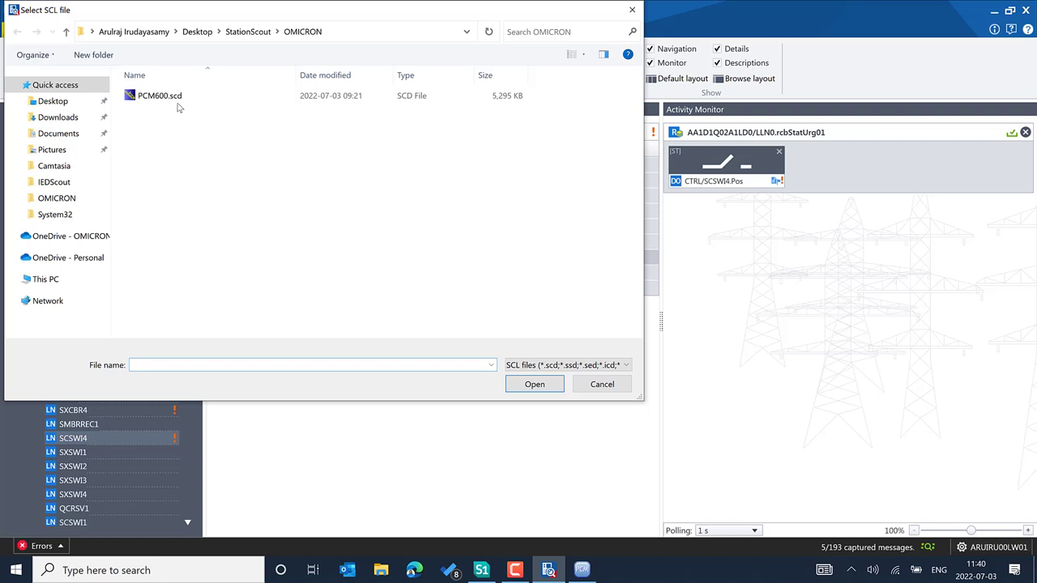
pyautogui.click(247, 34)
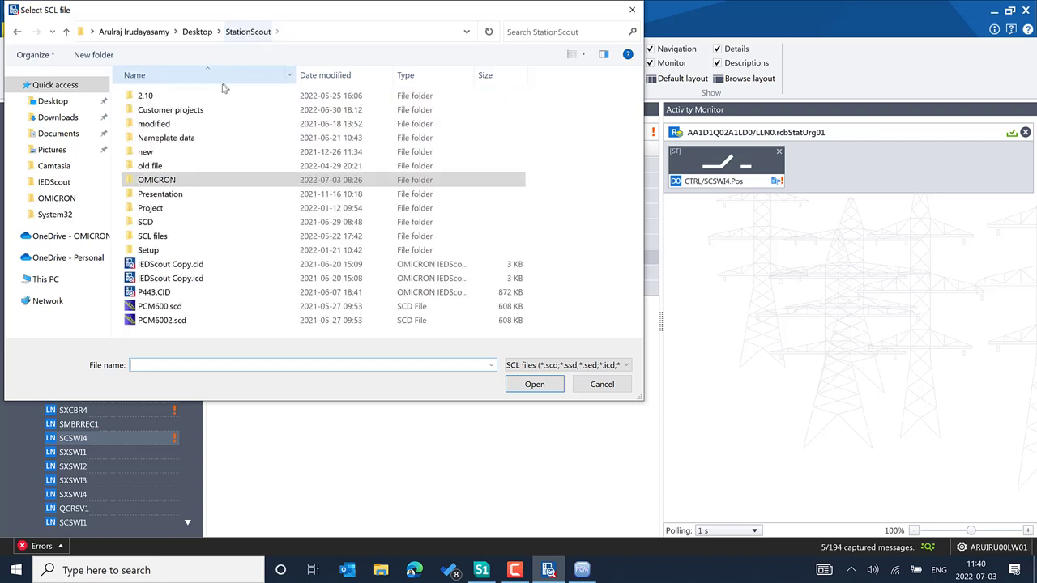
pyautogui.click(209, 297)
pyautogui.click(532, 389)
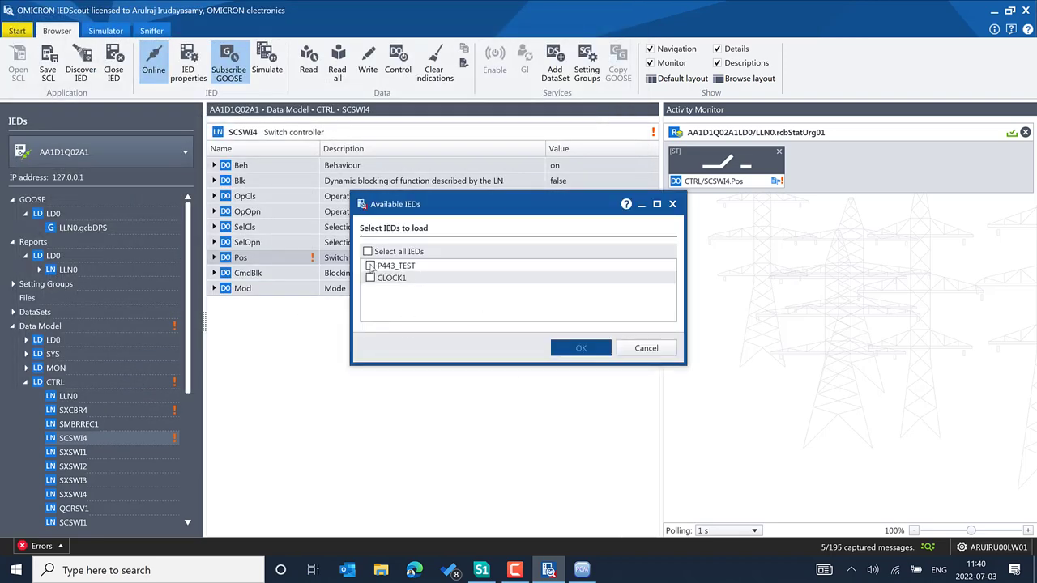
pyautogui.click(370, 266)
pyautogui.click(576, 348)
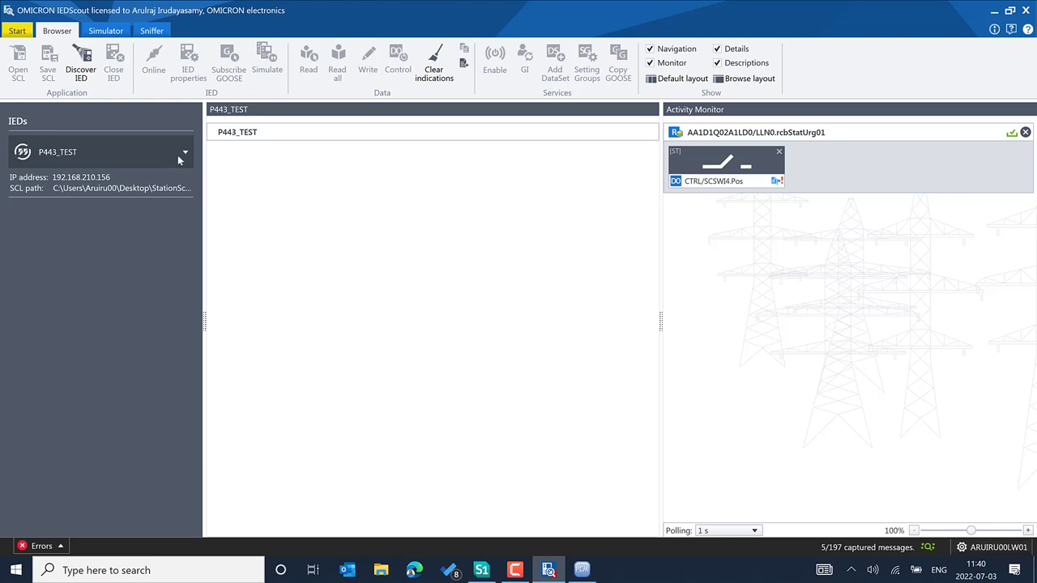
# - Change the displayed IED from P443_TEST to AA1D1Q02A1 and back to P443_TEST
pyautogui.click(184, 154)
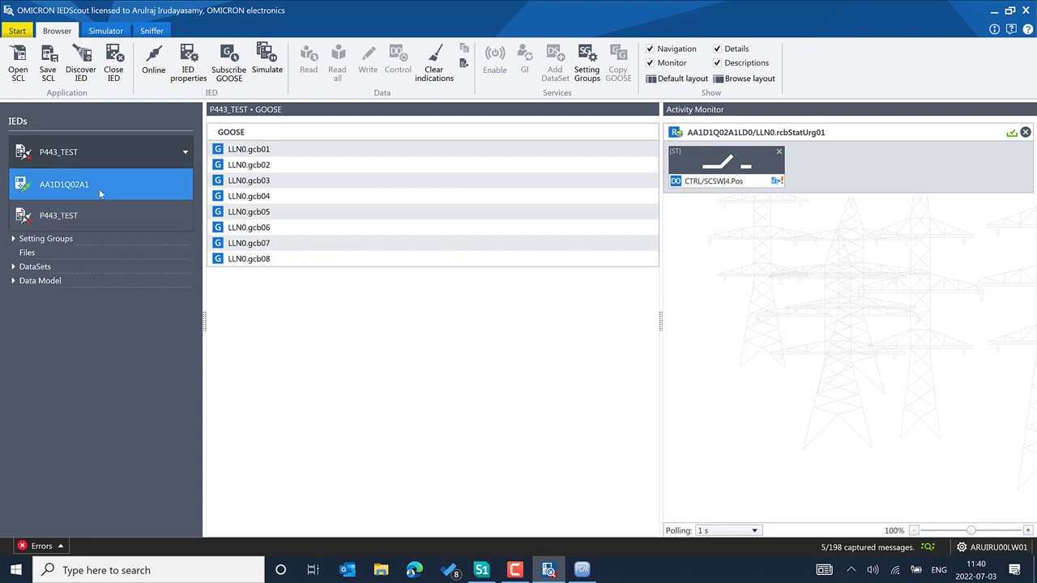
pyautogui.click(99, 189)
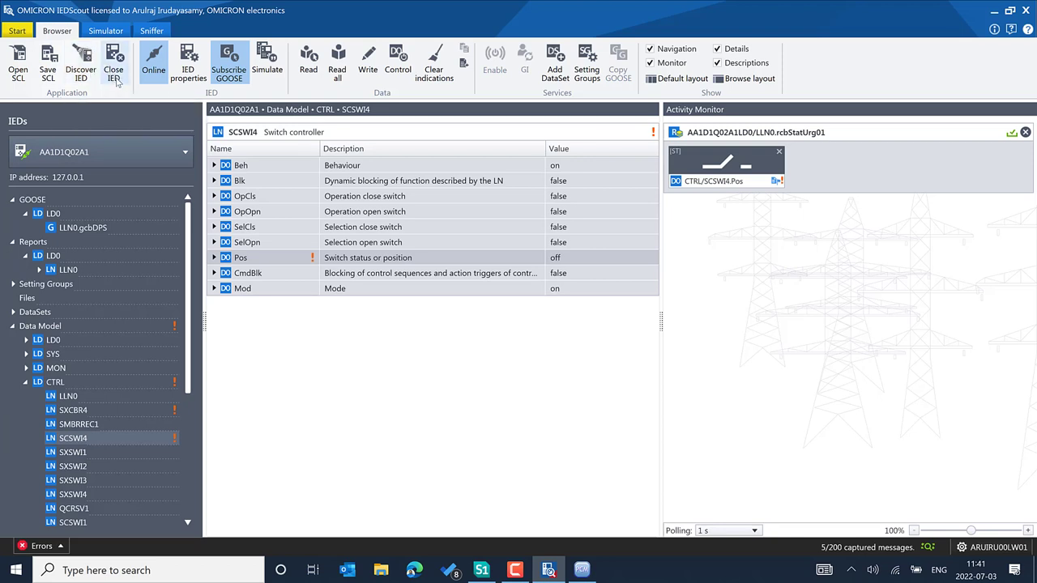
pyautogui.click(82, 155)
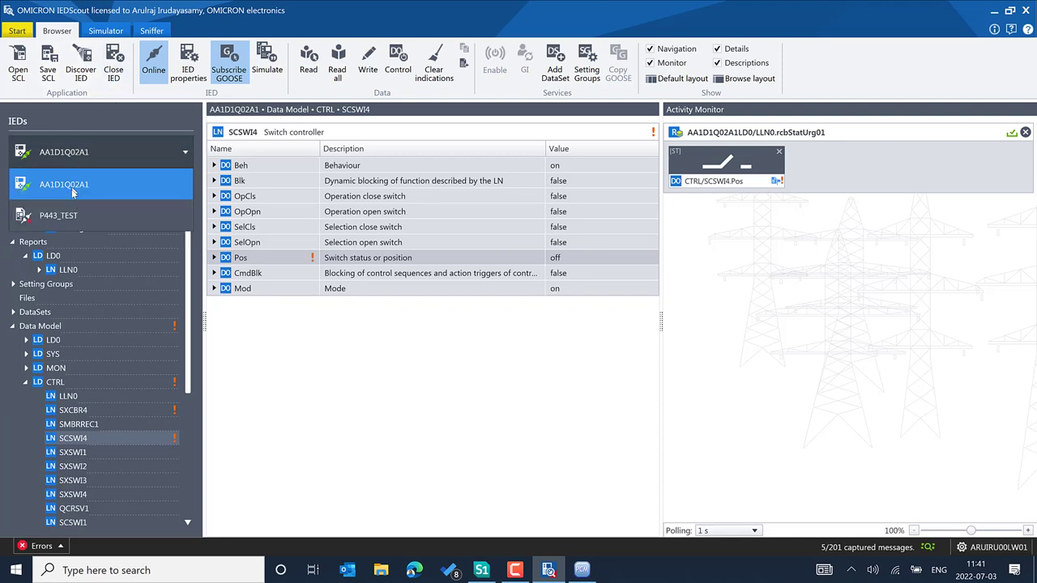
pyautogui.click(71, 212)
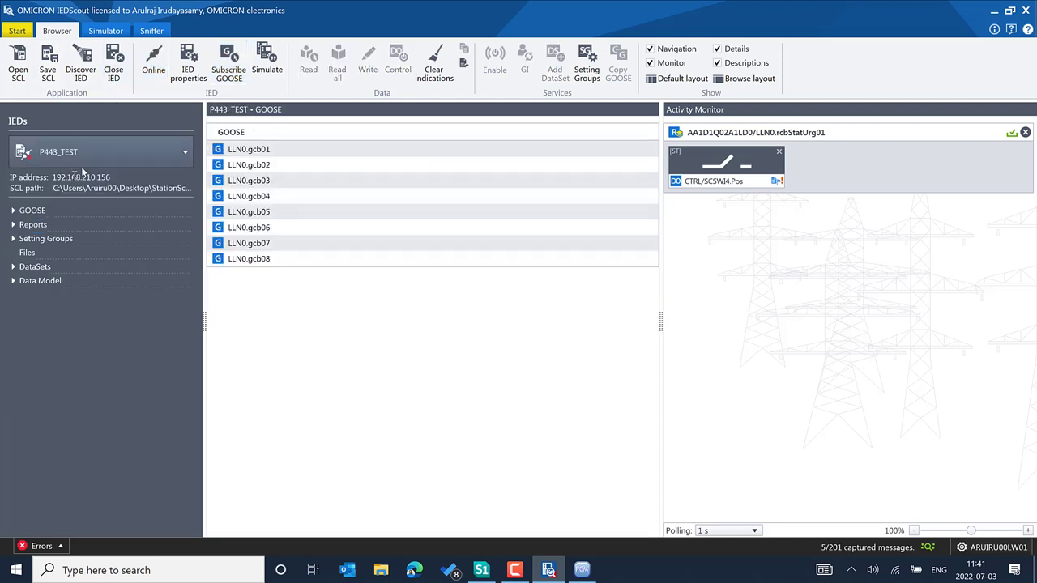
# - Review the logical devices in P443_TEST's Data Model, collapse the model and close that IED
pyautogui.click(13, 281)
pyautogui.scroll(-5, 79, 326)
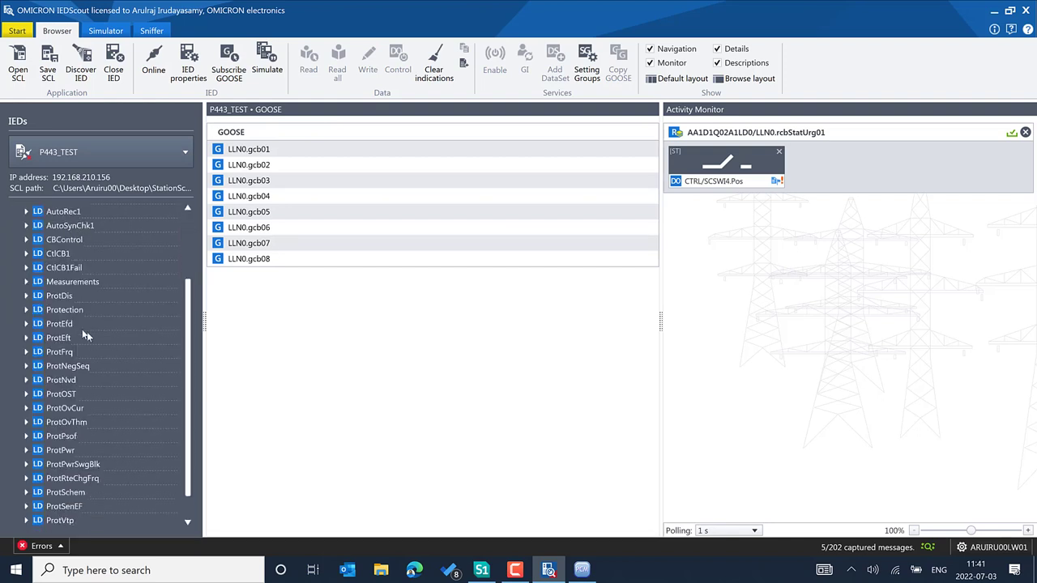
pyautogui.scroll(5, 103, 393)
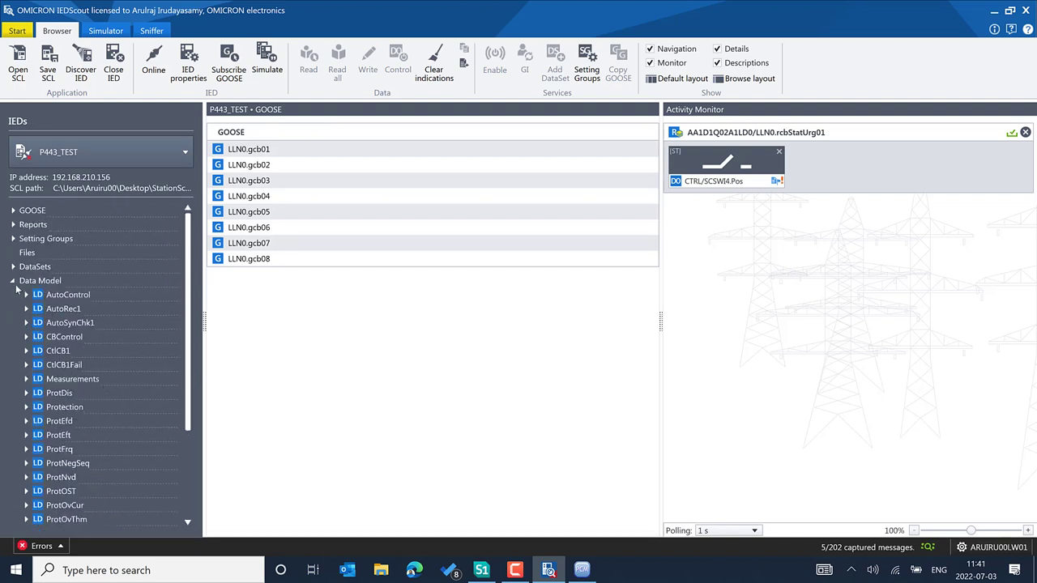
pyautogui.click(13, 281)
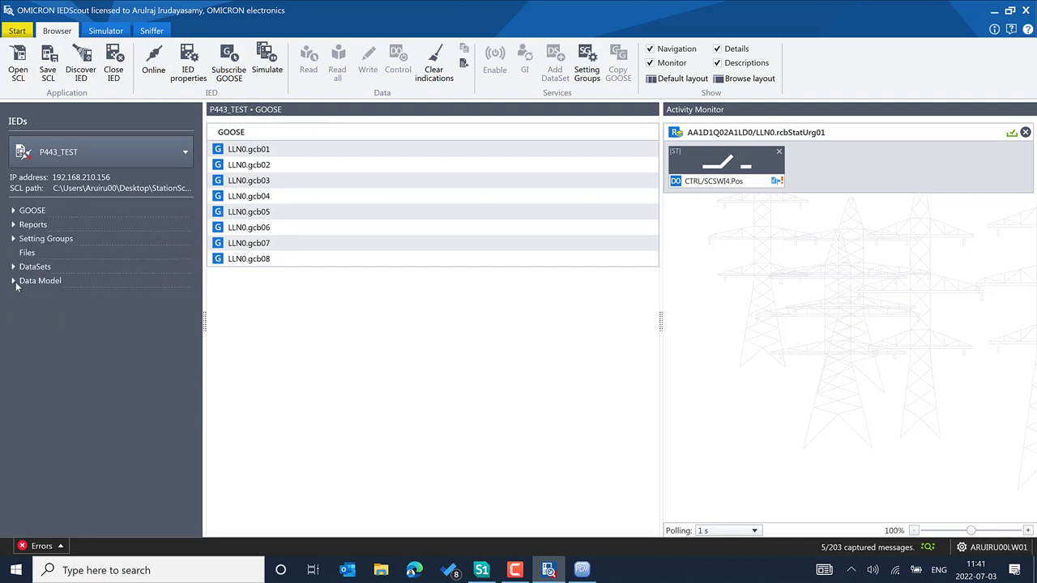
pyautogui.click(115, 73)
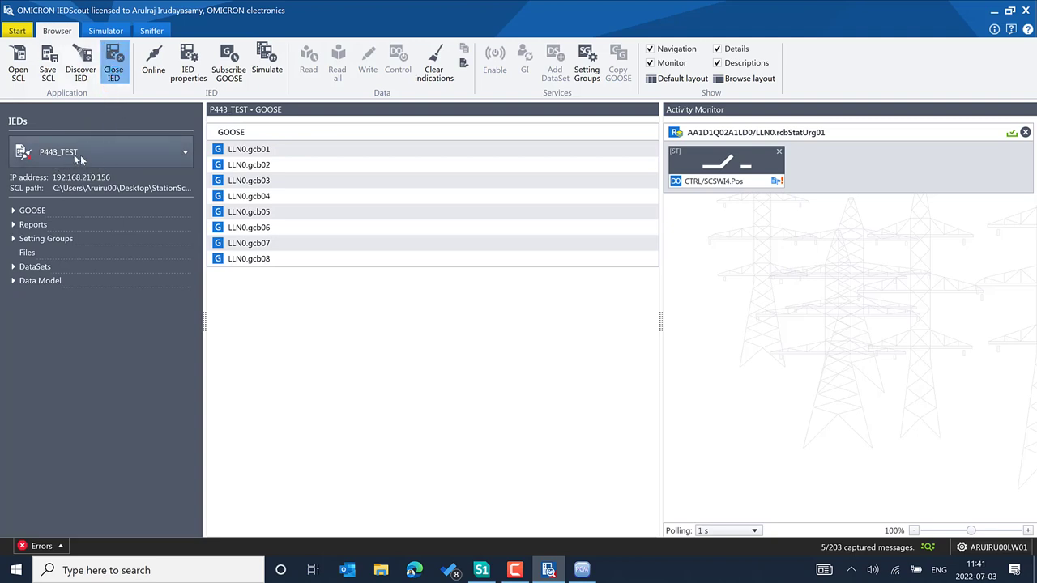
# - Take AA1D1Q02A1 offline and bring it back online, enabling the rcbStatUrg01 report with its existing options
pyautogui.click(157, 64)
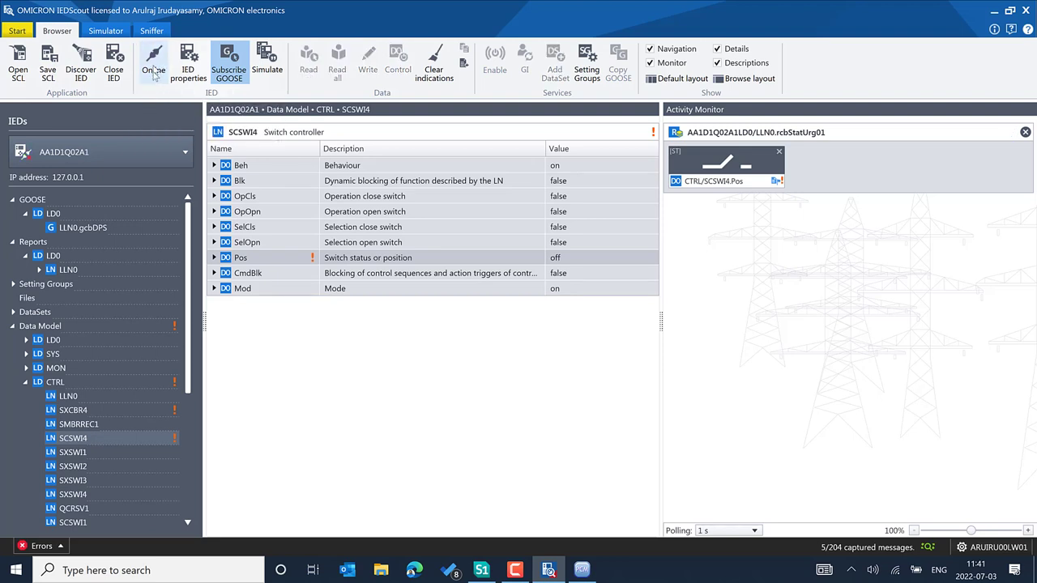
pyautogui.click(149, 69)
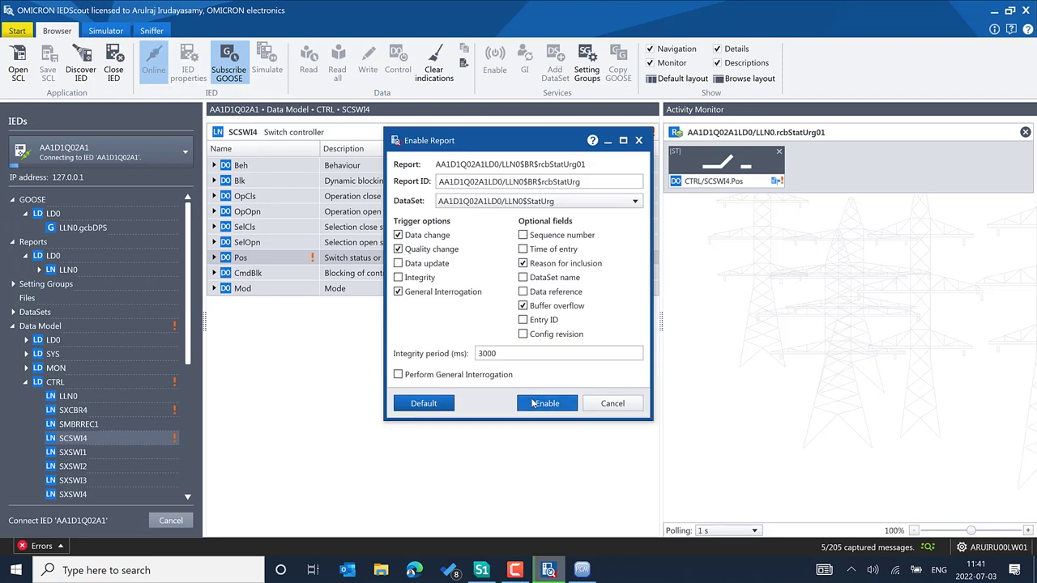
pyautogui.click(532, 402)
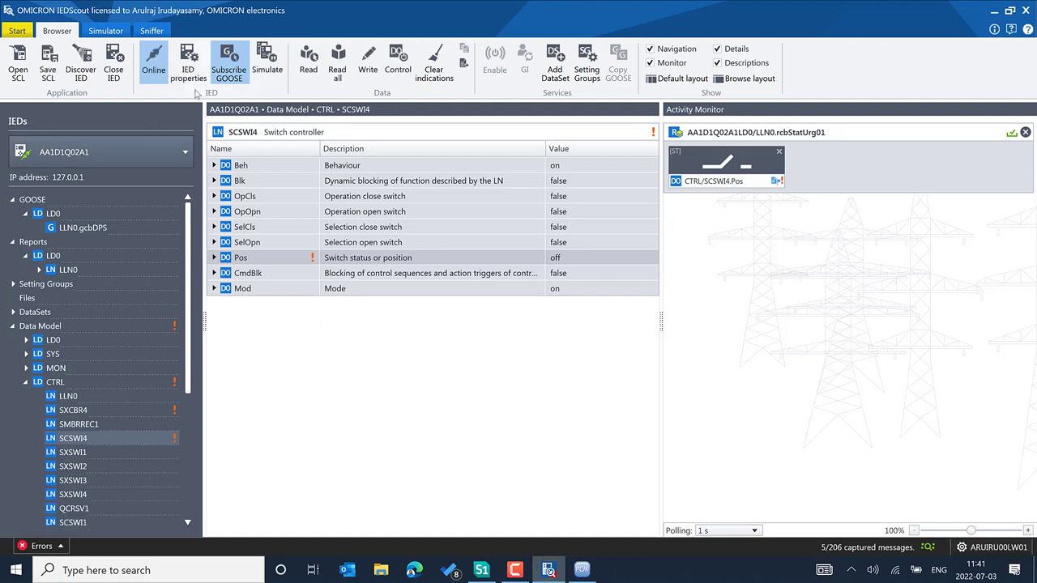
# - View the IED properties of AA1D1Q02A1, cancel without changes, and open the GOOSE control block LLN0.gcbDPS
pyautogui.click(188, 72)
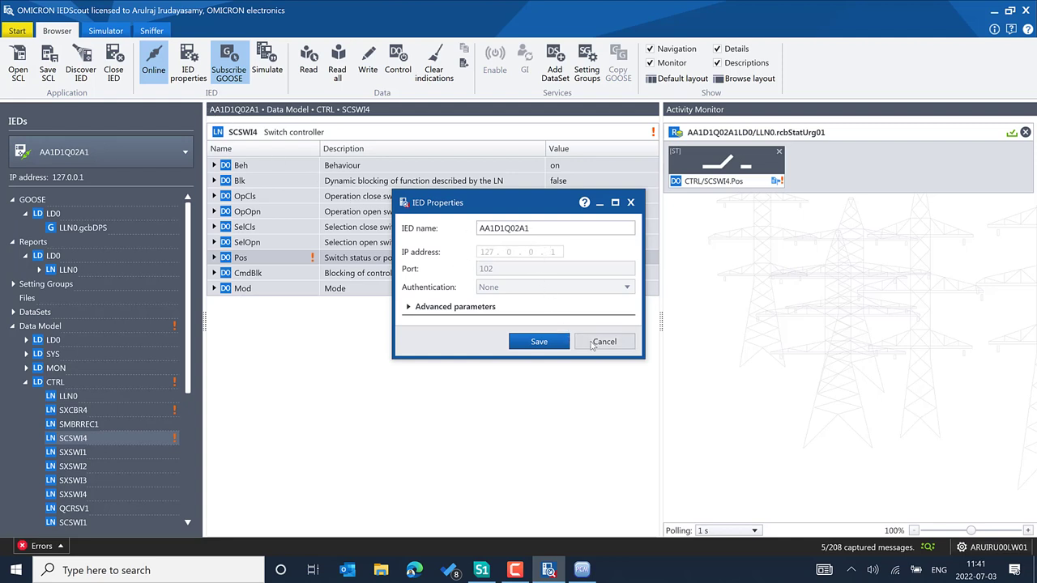
pyautogui.click(589, 342)
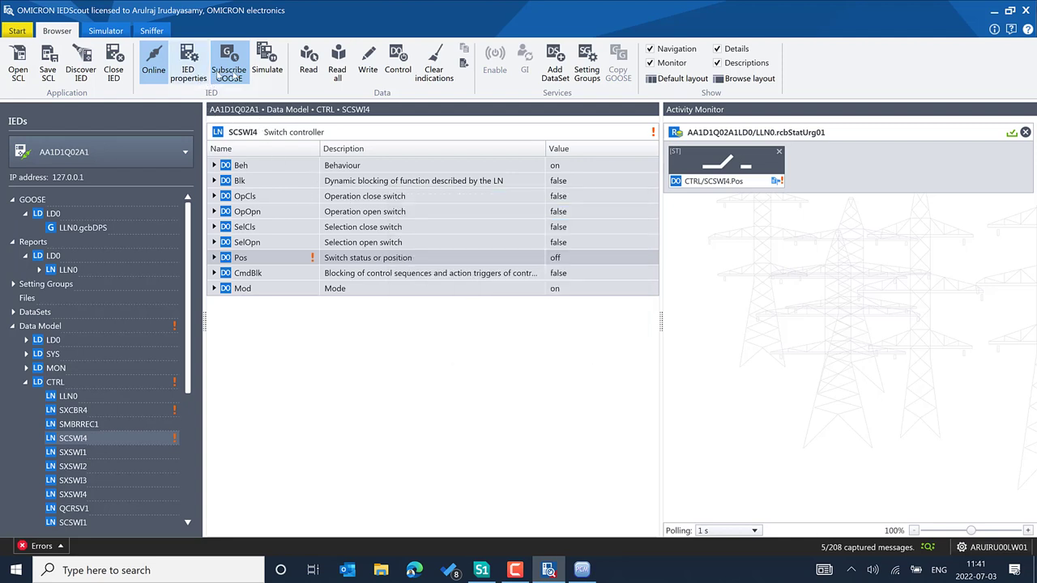
pyautogui.click(71, 227)
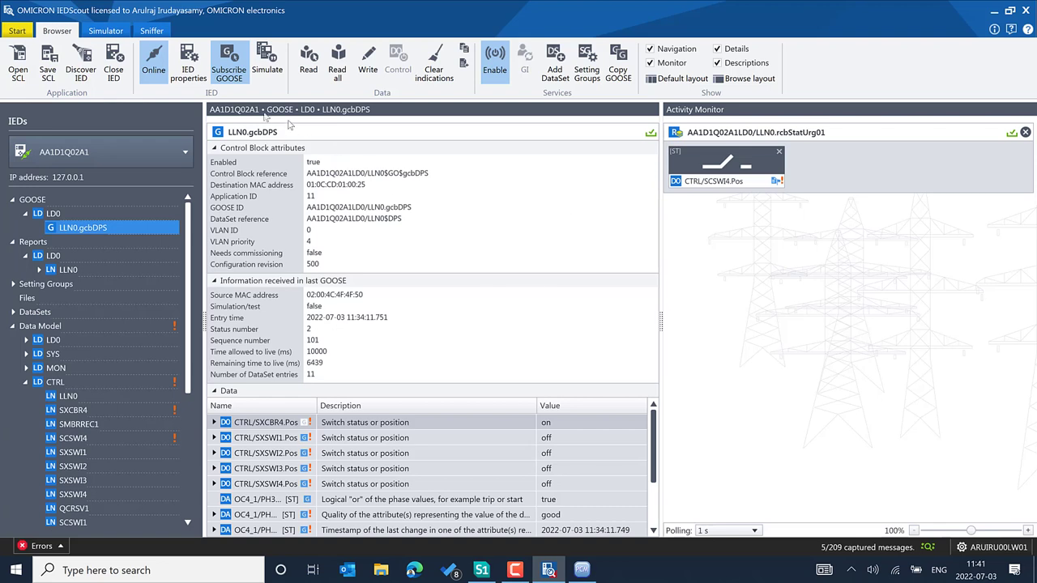
# - Toggle the GOOSE subscription of AA1D1Q02A1 off and back on, and check the reception status of LLN0.gcbDPS
pyautogui.click(241, 78)
pyautogui.click(243, 77)
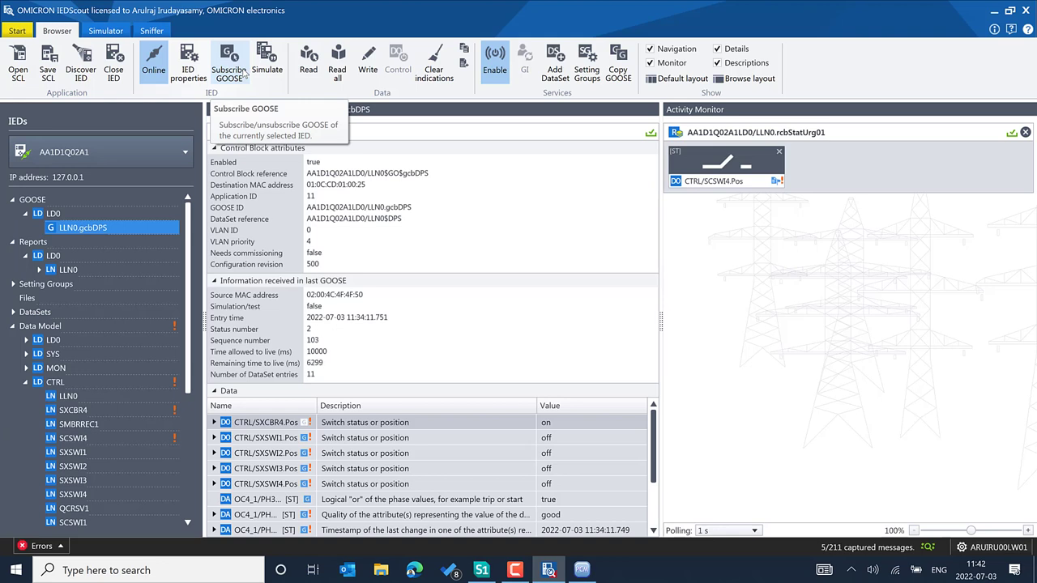
pyautogui.click(245, 73)
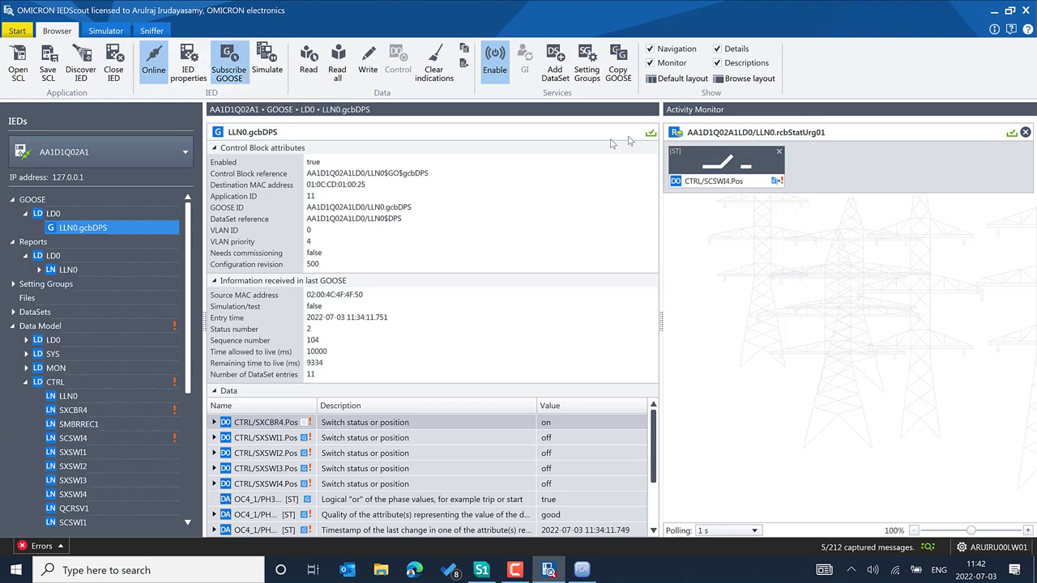
pyautogui.moveTo(654, 138)
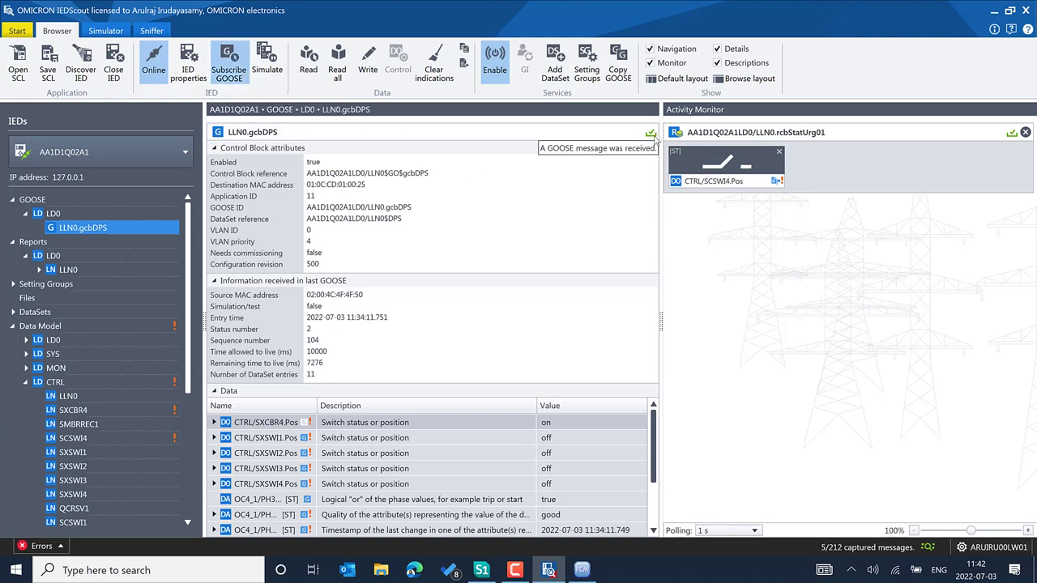
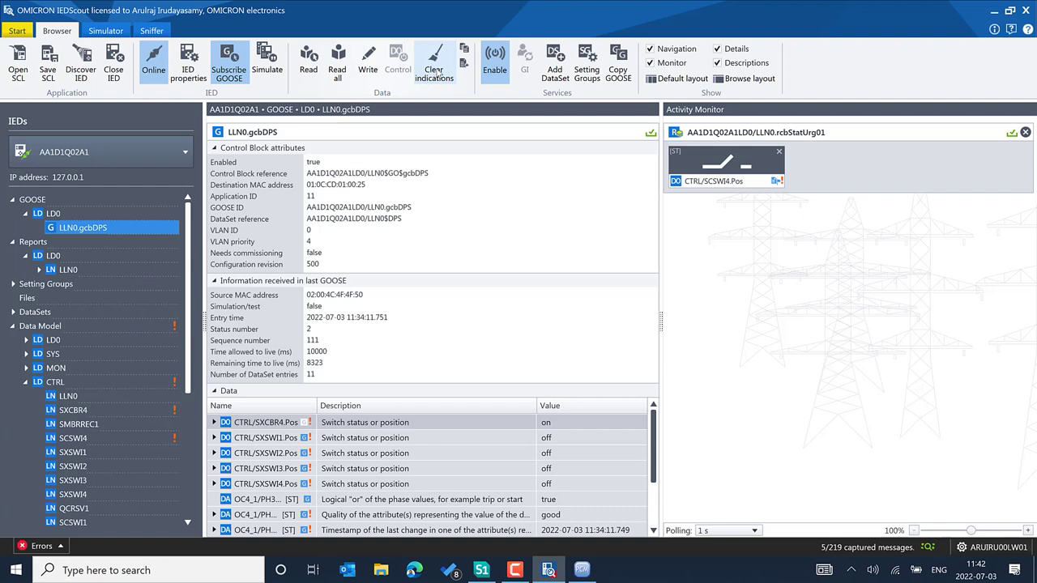
# - Clear the change indications, and expand Pos of the CTRL/SXCBR4 circuit breaker and read its data from the IED
pyautogui.click(434, 73)
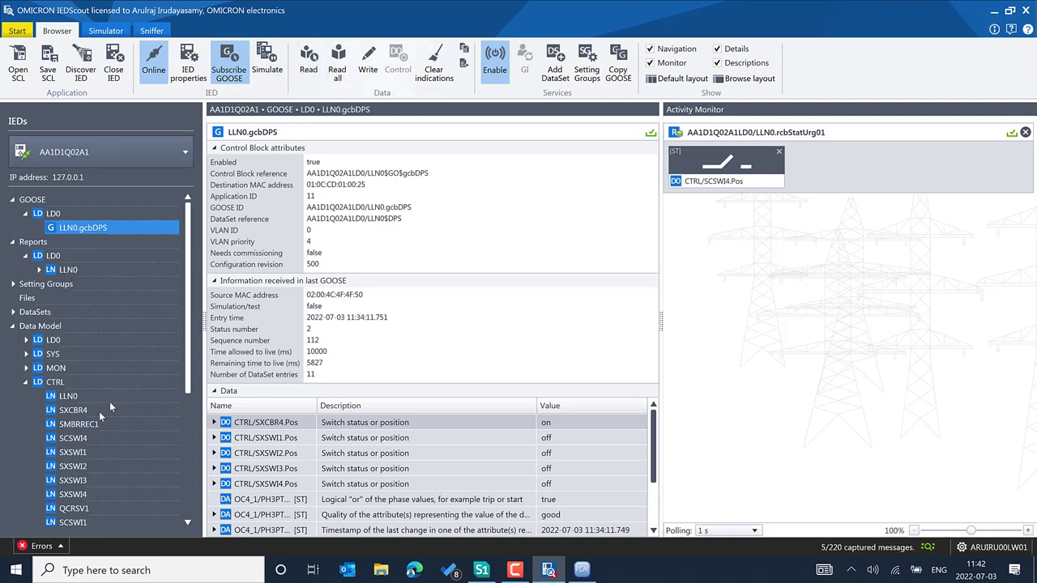
pyautogui.click(138, 407)
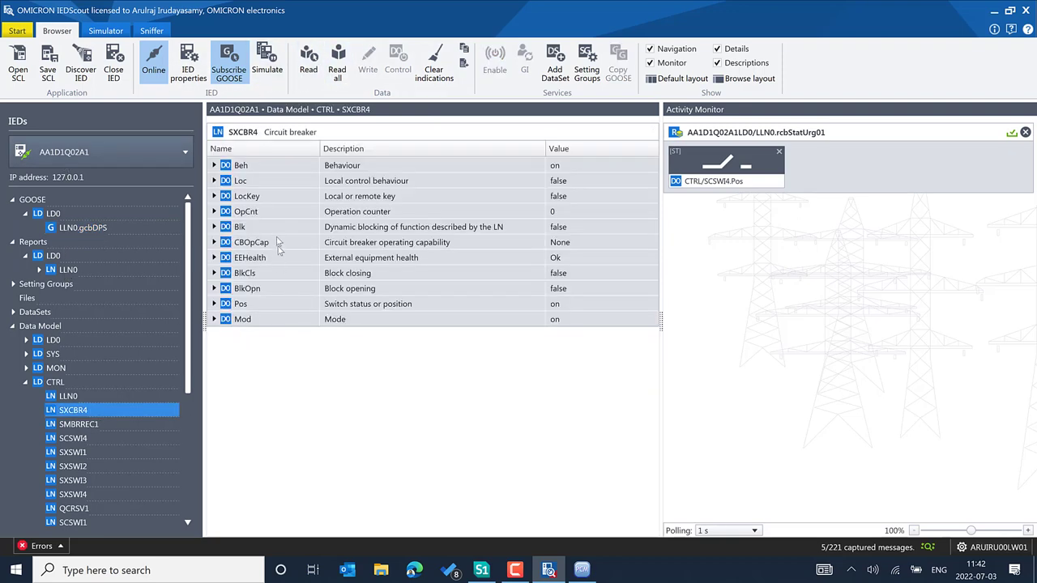
pyautogui.click(271, 304)
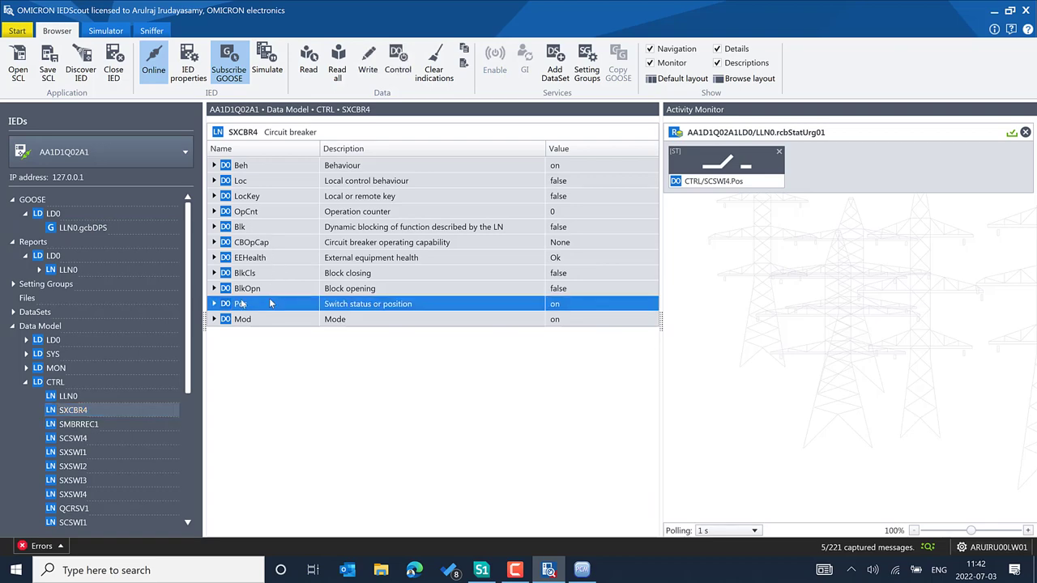
pyautogui.doubleClick(272, 306)
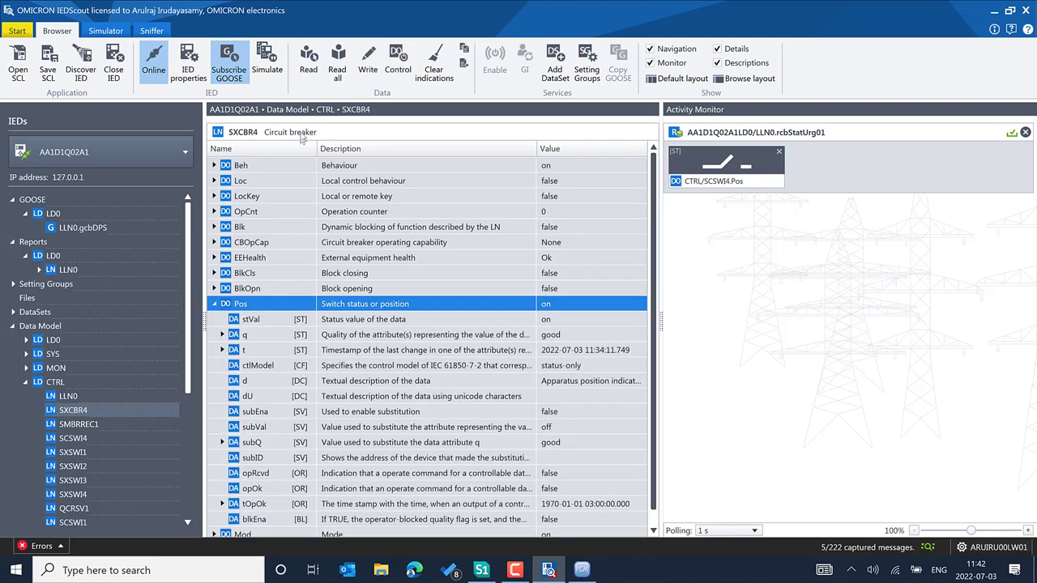
pyautogui.click(308, 65)
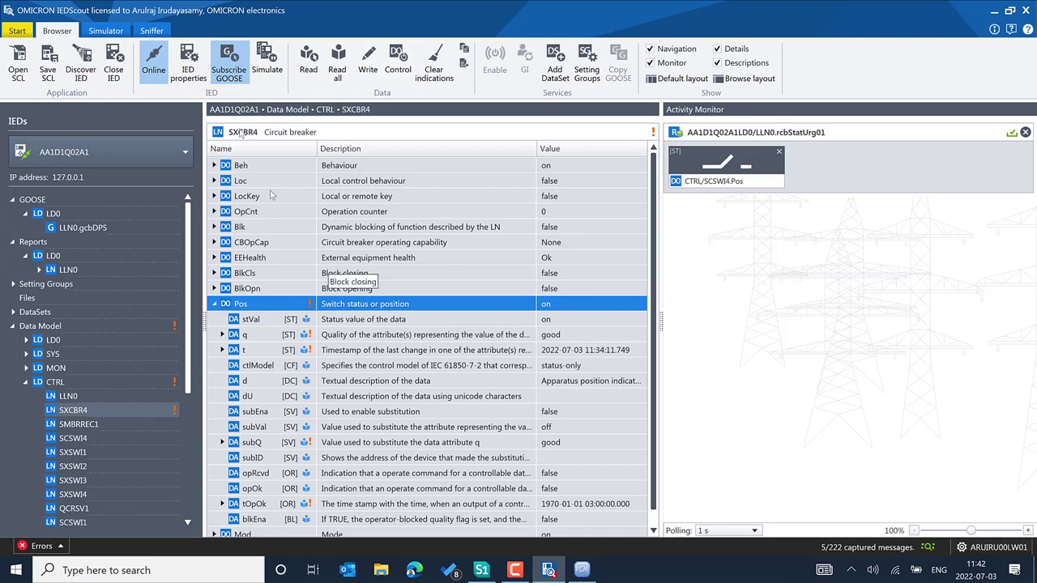
pyautogui.click(241, 73)
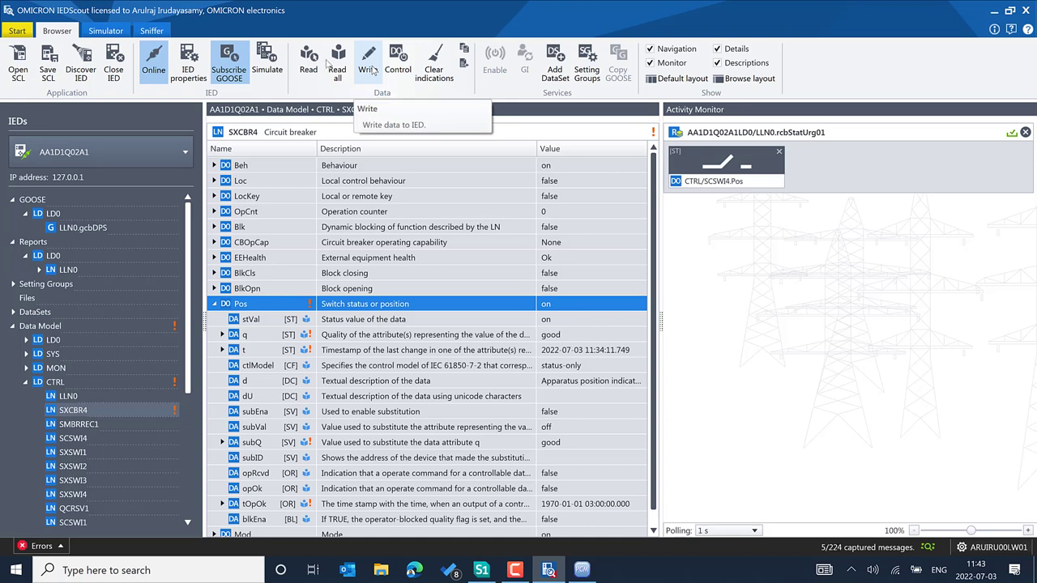
# - Review the writable values of CTRL/SXCBR4 Pos, and cancel without writing anything to the IED
pyautogui.click(112, 33)
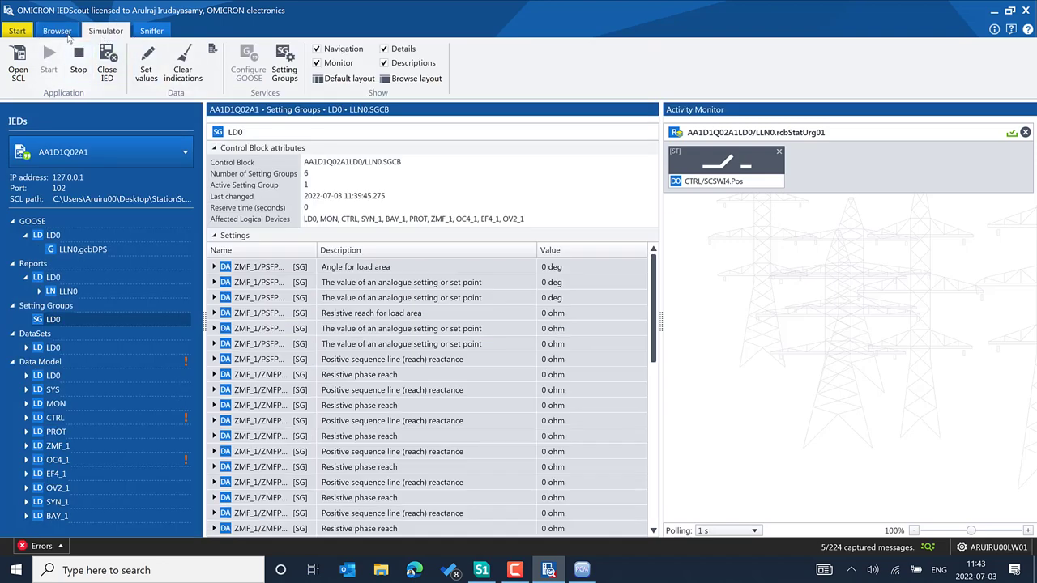
pyautogui.click(69, 36)
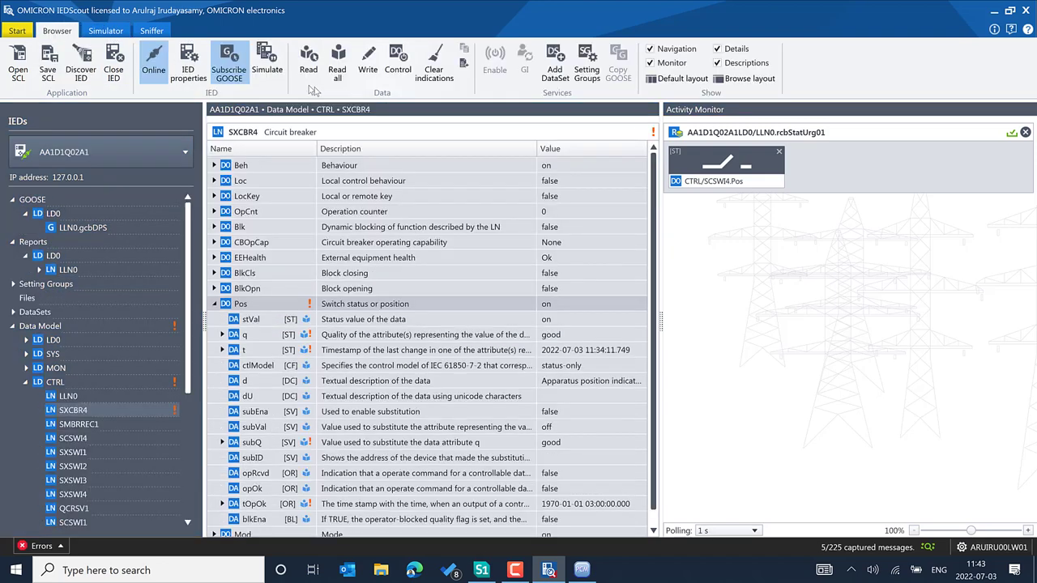
pyautogui.click(365, 69)
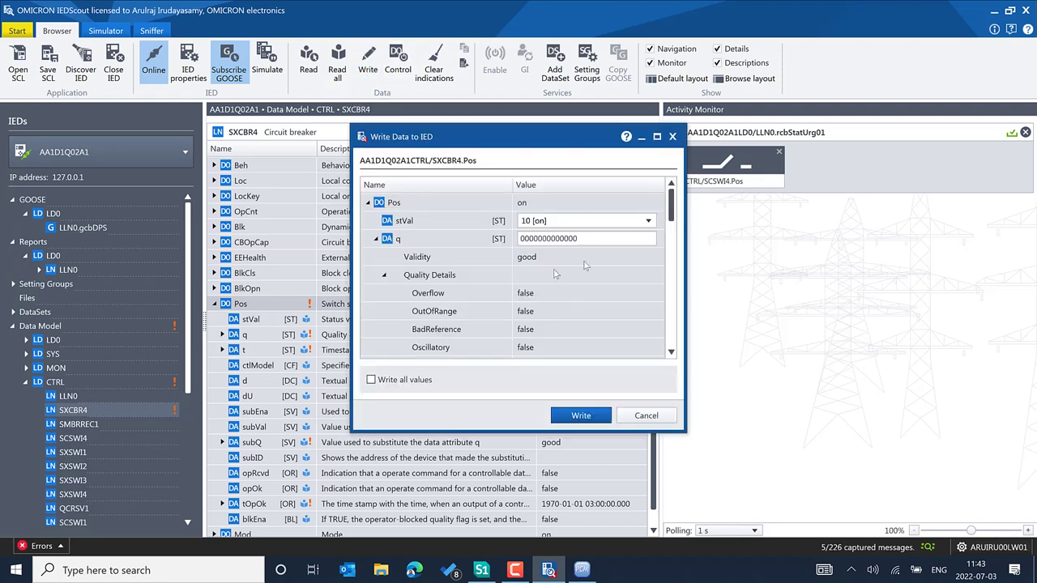
pyautogui.click(647, 416)
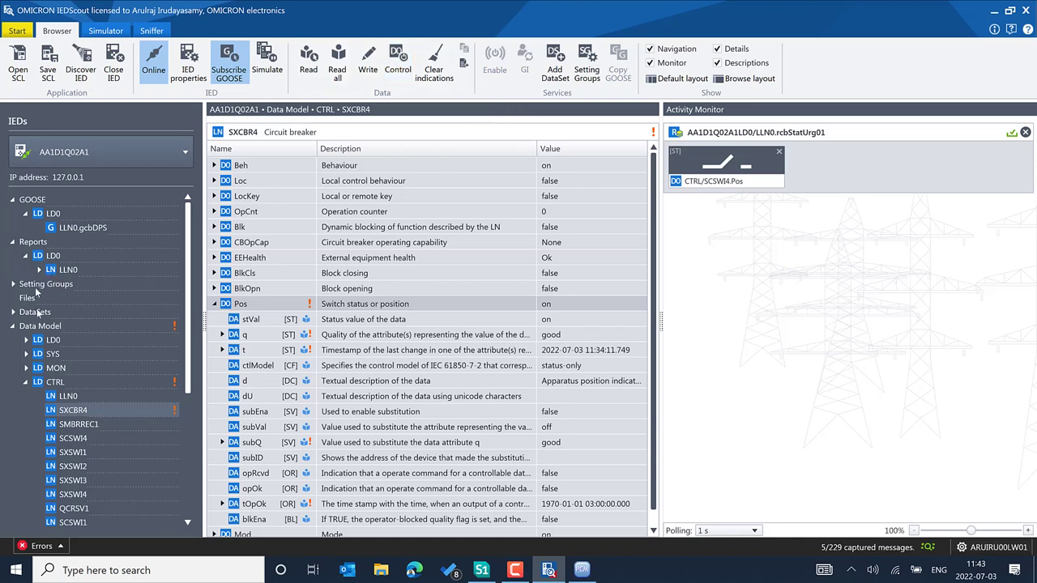
# - Operate the Mod control object of logical node LLN0 in LD0 with the value 3 [test]
pyautogui.click(28, 354)
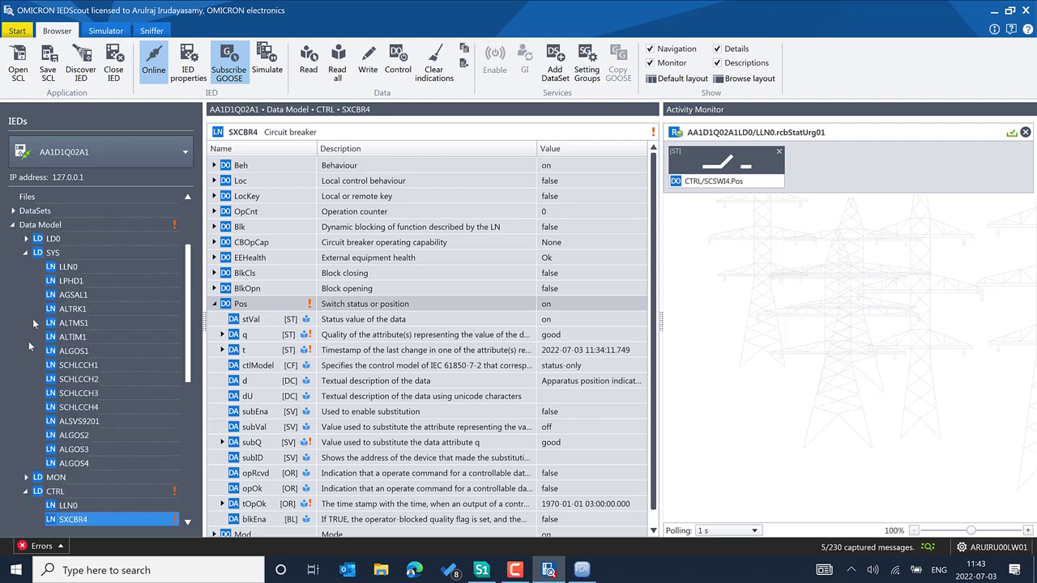
pyautogui.click(26, 239)
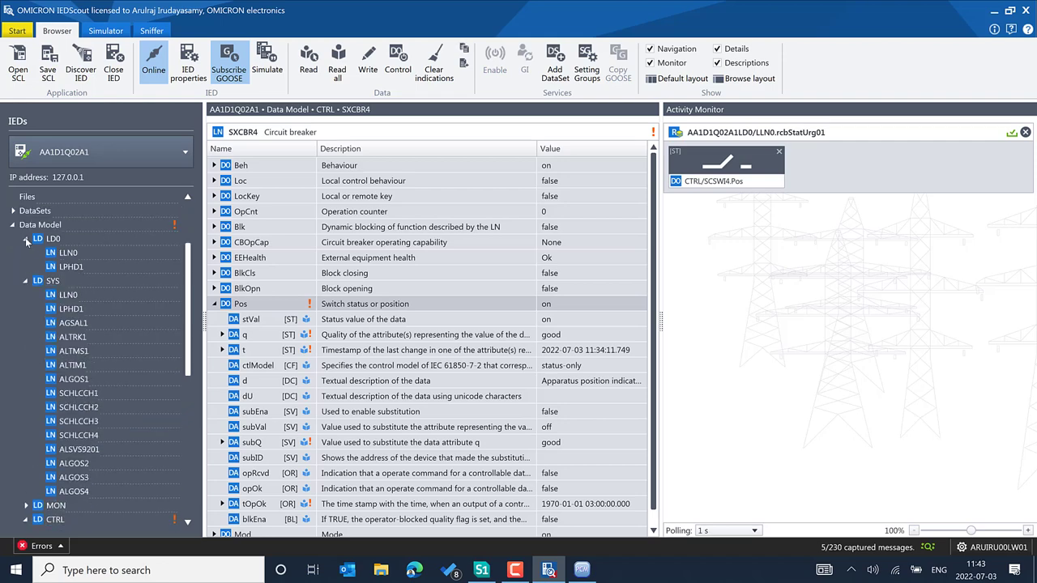
pyautogui.click(70, 253)
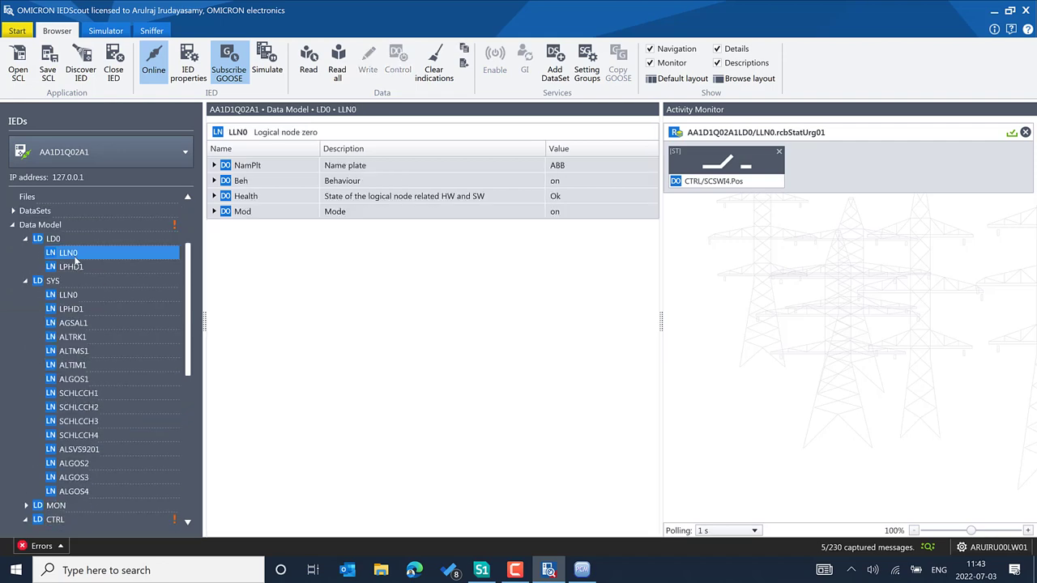
pyautogui.click(215, 211)
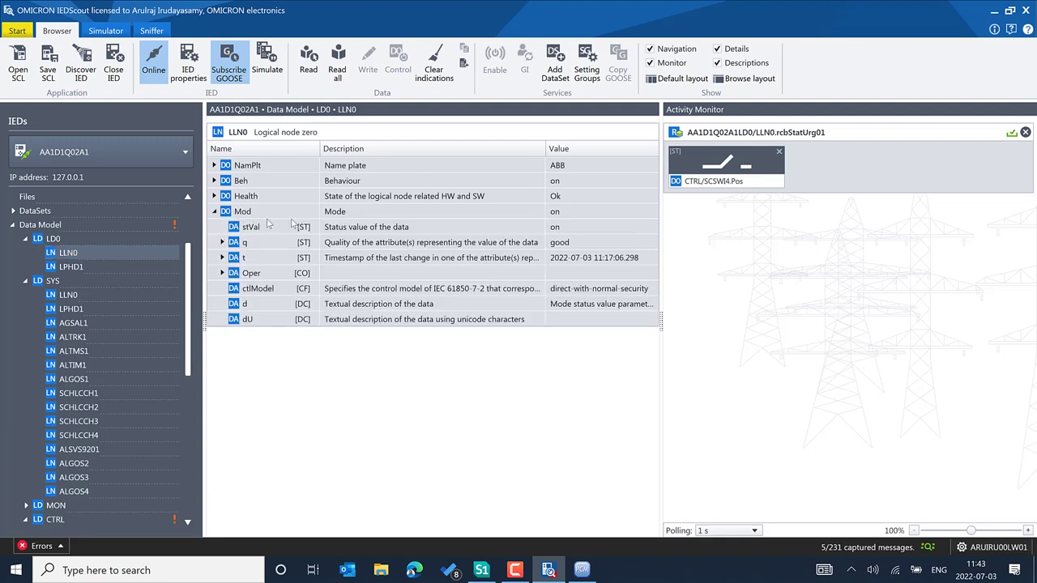
pyautogui.click(335, 215)
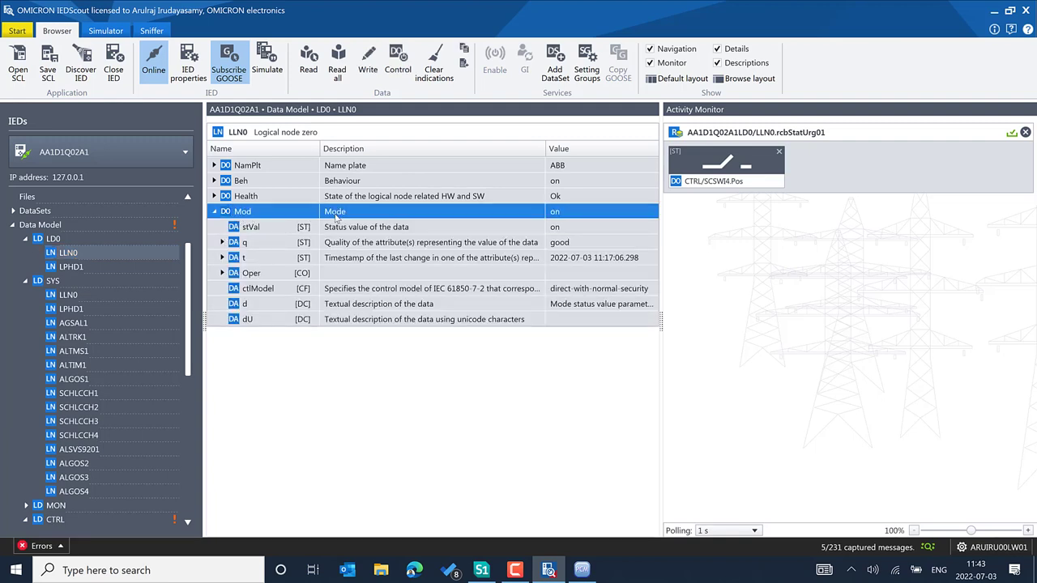
pyautogui.click(404, 69)
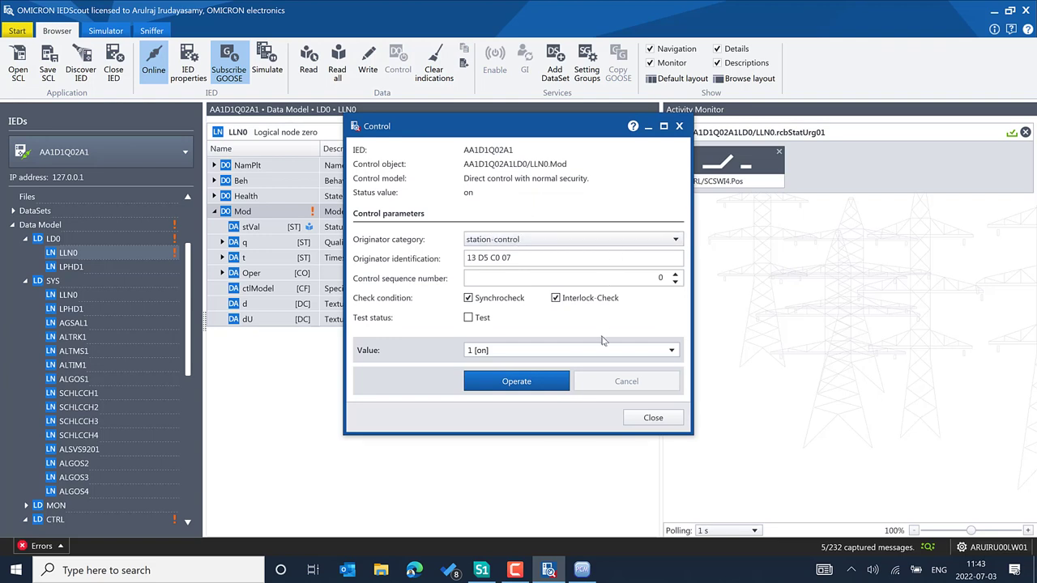
pyautogui.click(669, 351)
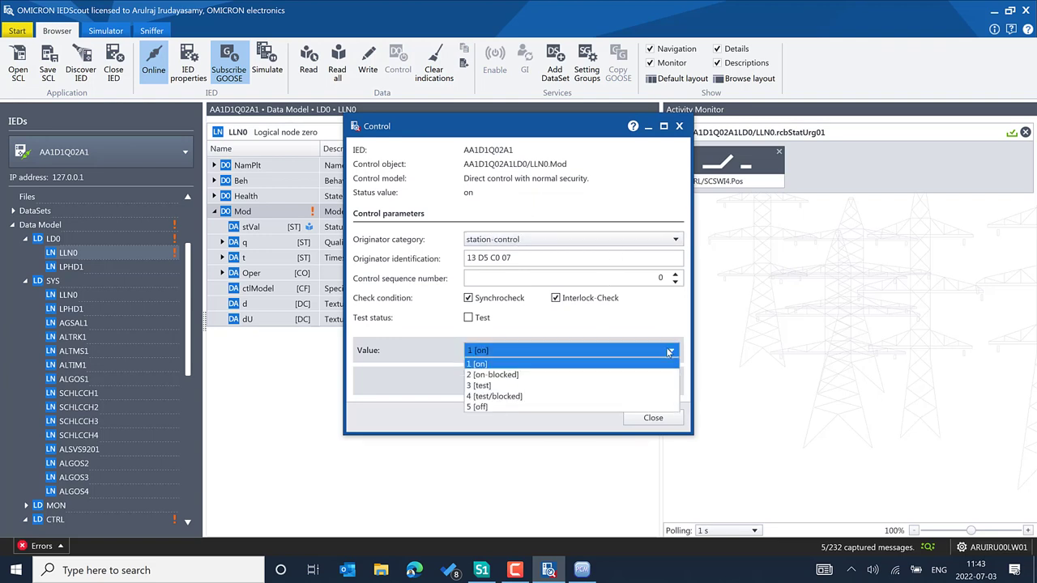
pyautogui.click(559, 386)
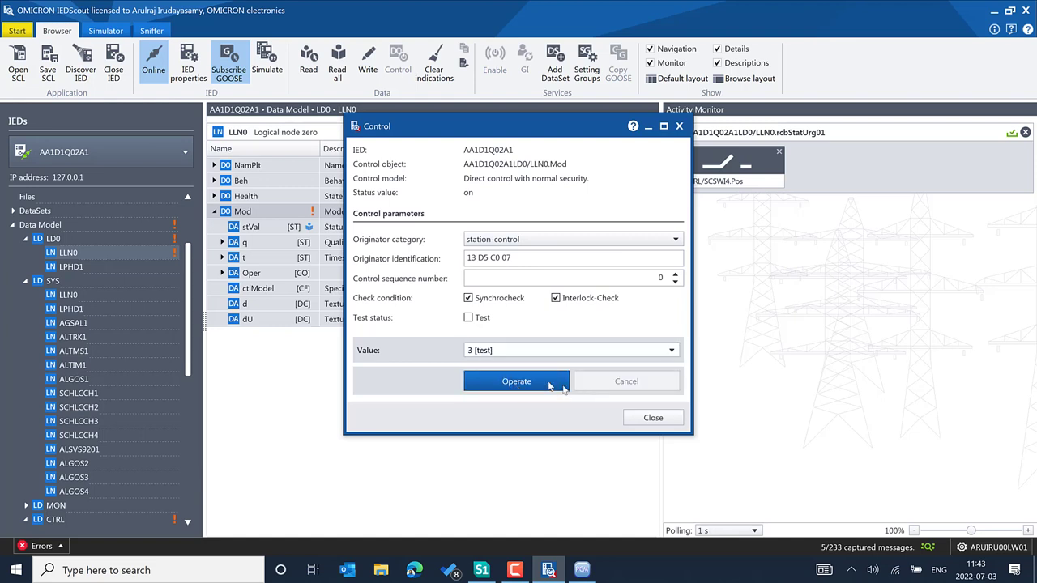
pyautogui.click(549, 386)
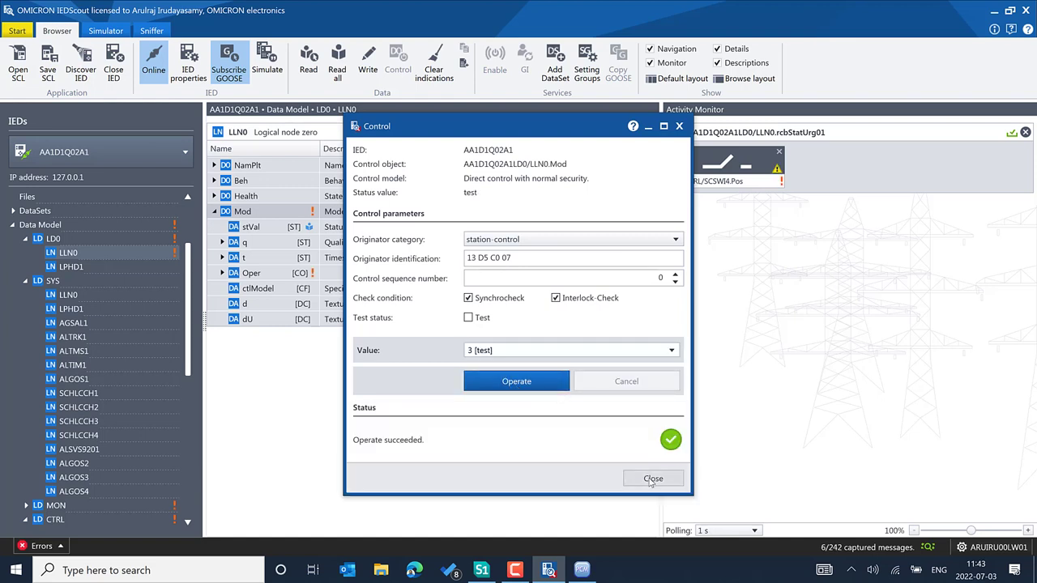
pyautogui.click(652, 478)
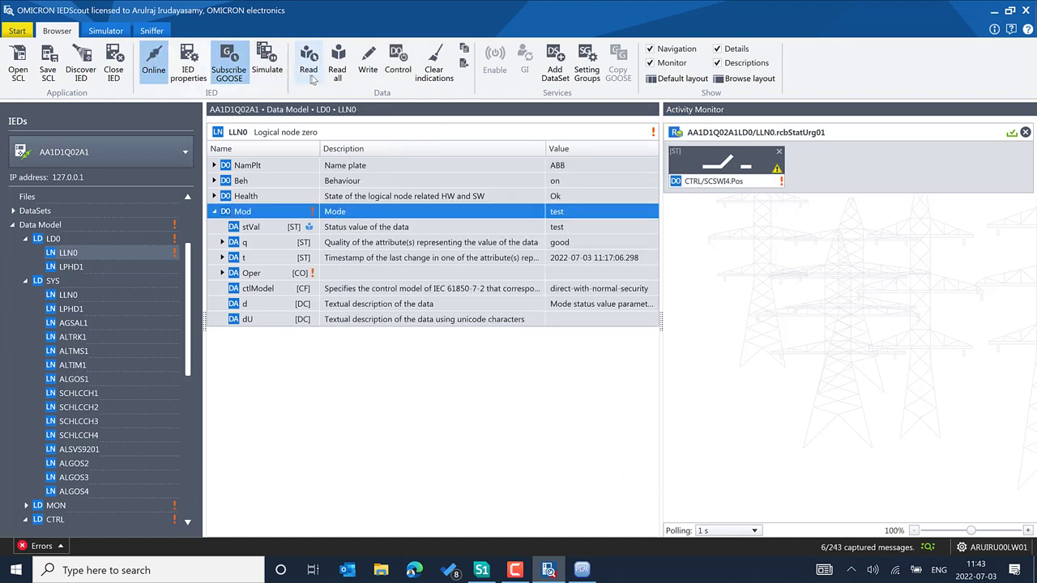
# - Read all values from AA1D1Q02A1 and clear the change indications
pyautogui.click(337, 69)
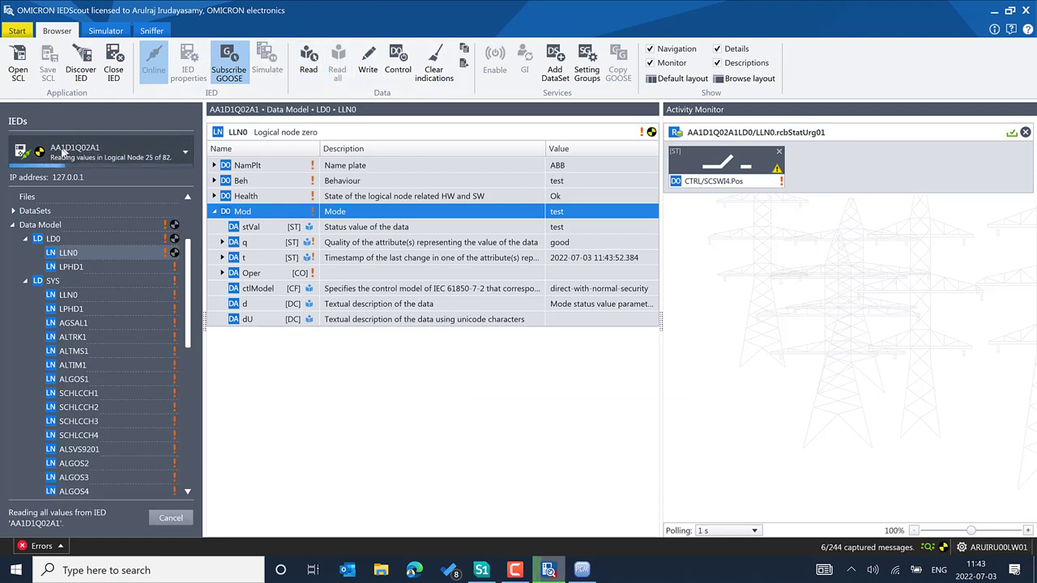
pyautogui.moveTo(39, 153)
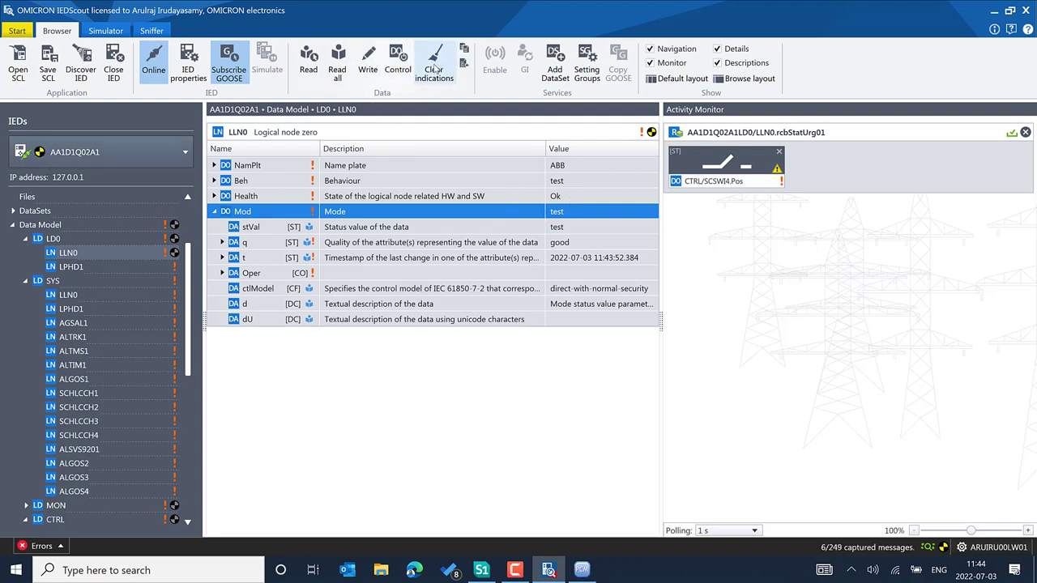
pyautogui.click(435, 70)
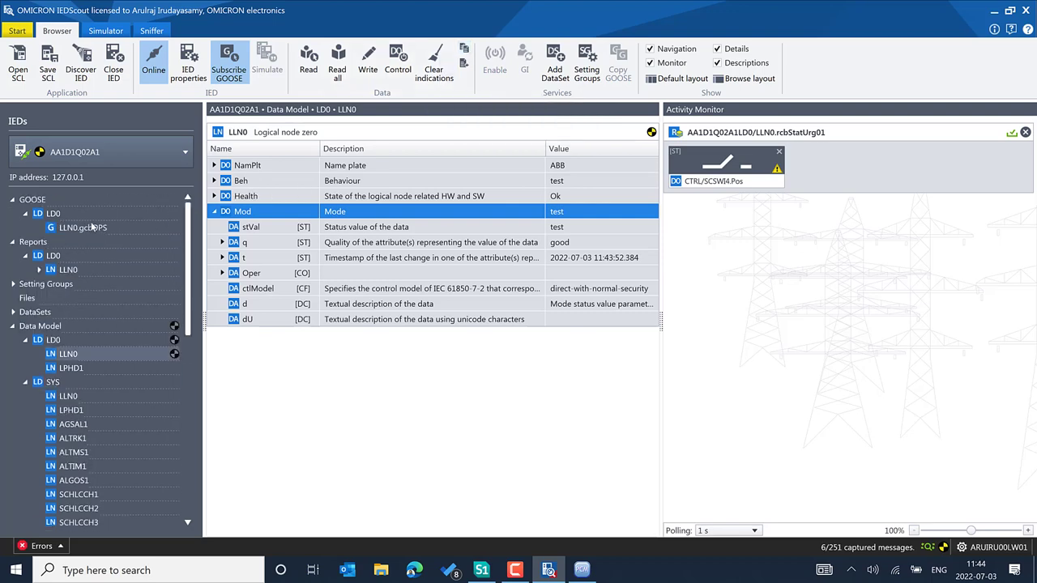
# - Check the received data of LLN0.gcbDPS and inspect the first captured gcbDPS message in the Sniffer
pyautogui.click(106, 230)
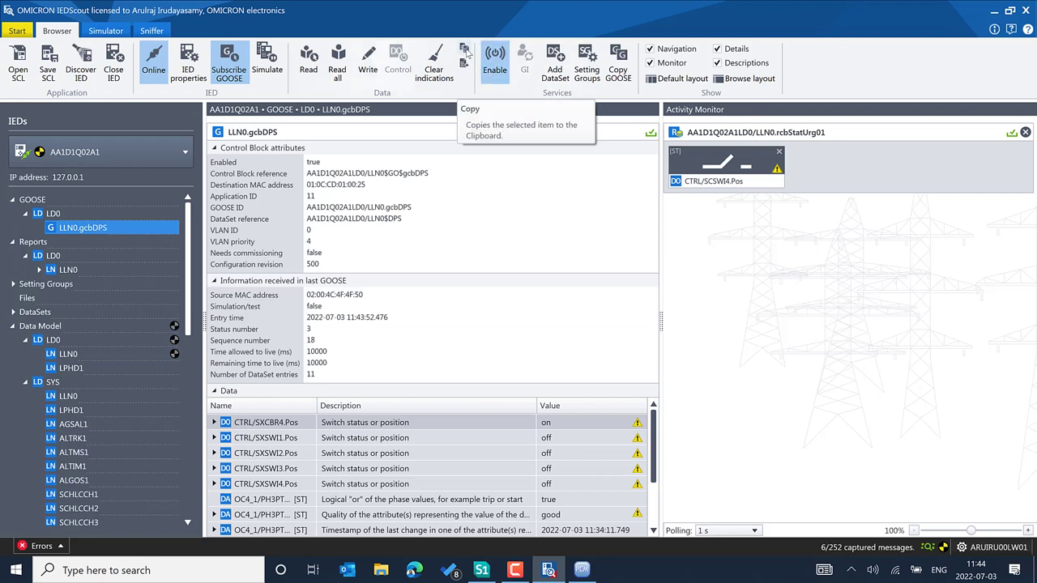
pyautogui.click(152, 32)
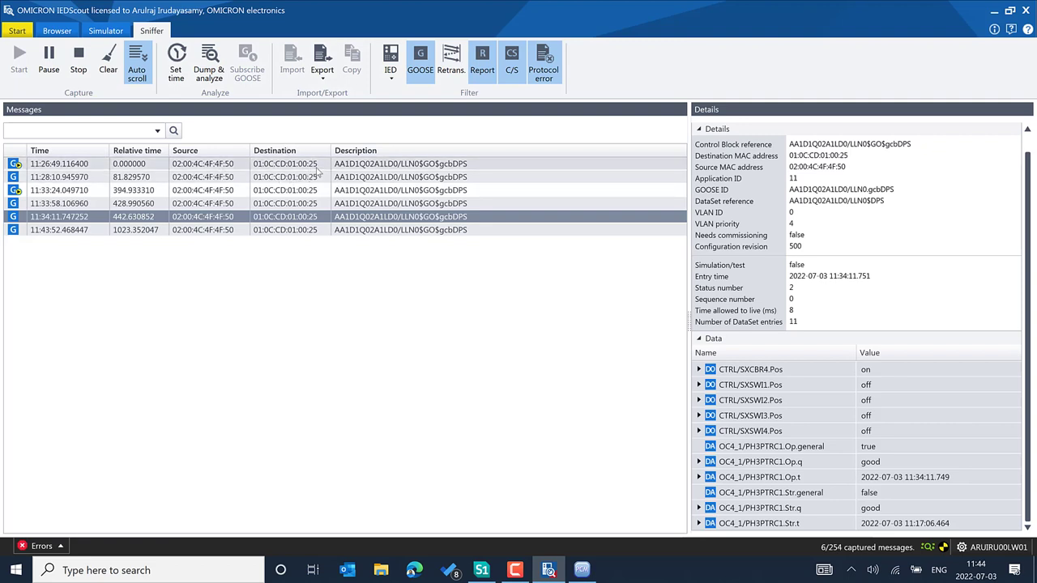
pyautogui.click(359, 166)
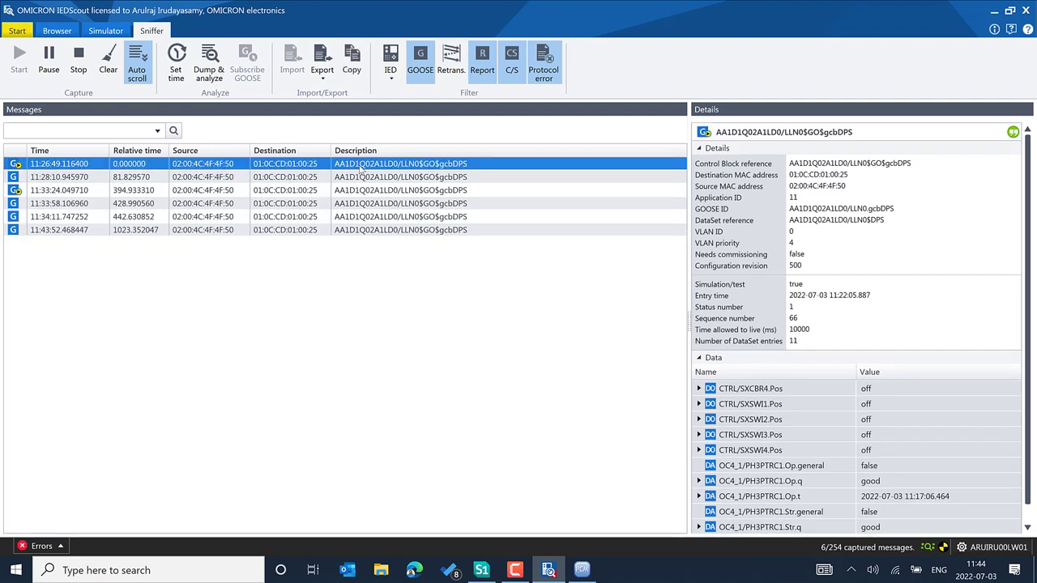
pyautogui.click(354, 71)
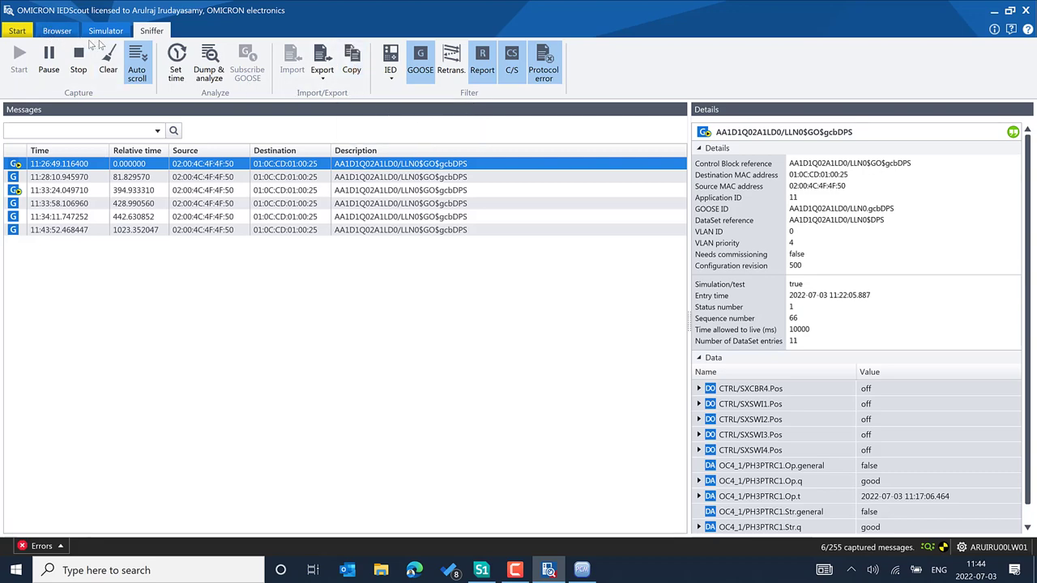
pyautogui.click(247, 73)
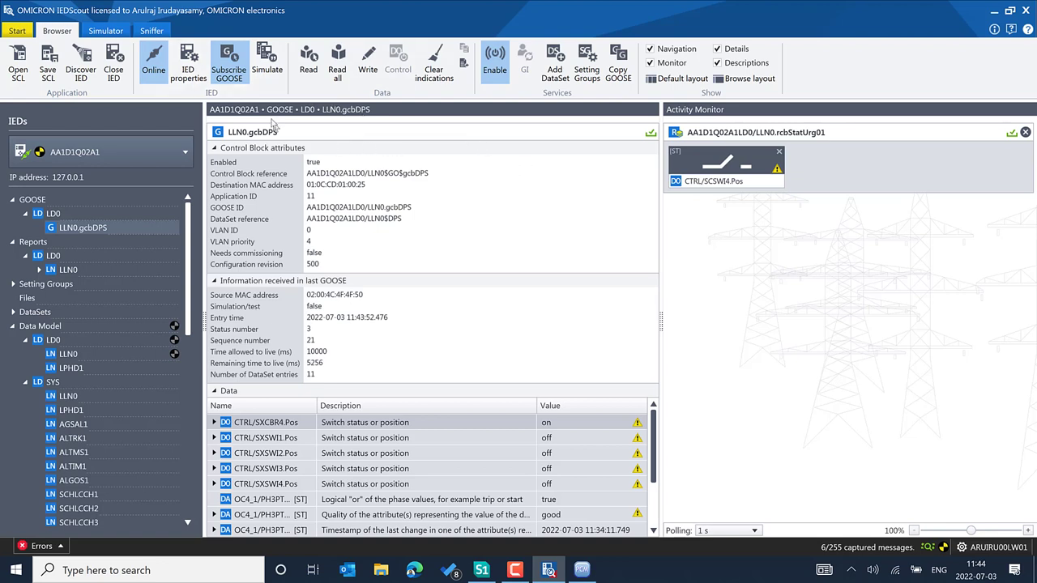
pyautogui.click(497, 72)
# - Enable the rcbMeasFlt01 report with its existing options and perform a general interrogation on it
pyautogui.click(37, 269)
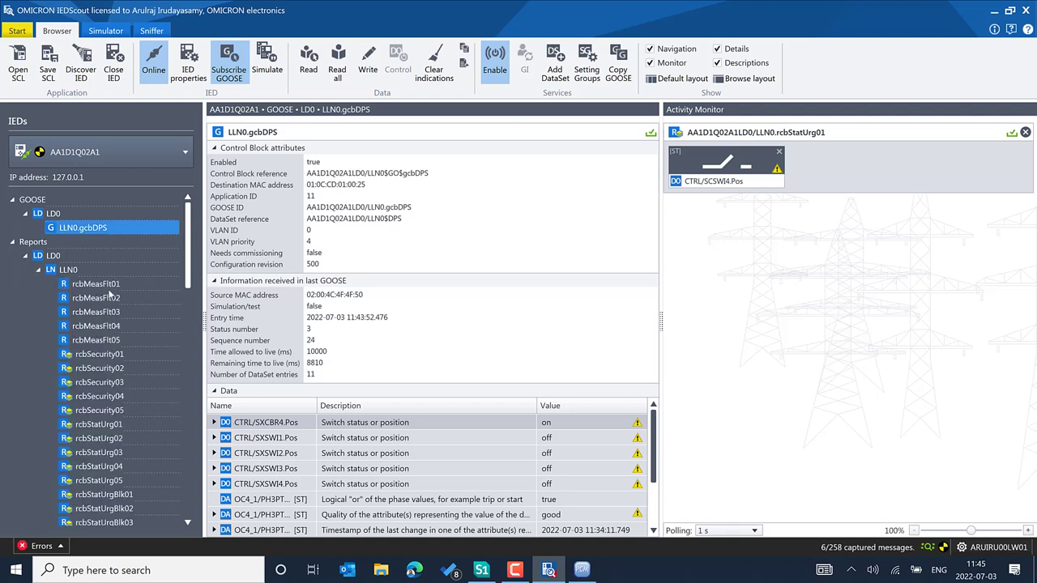
pyautogui.click(105, 286)
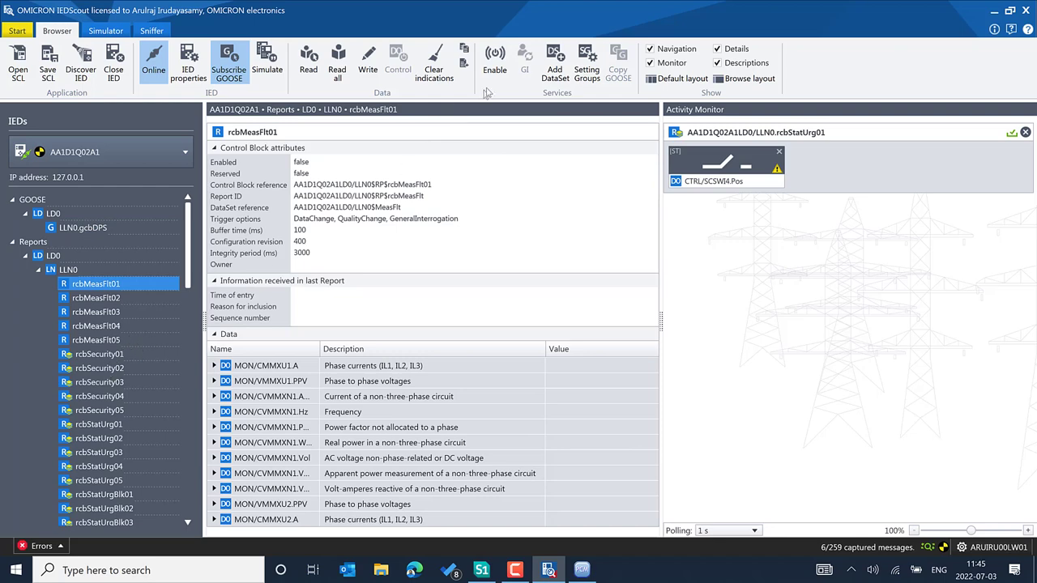
pyautogui.click(495, 63)
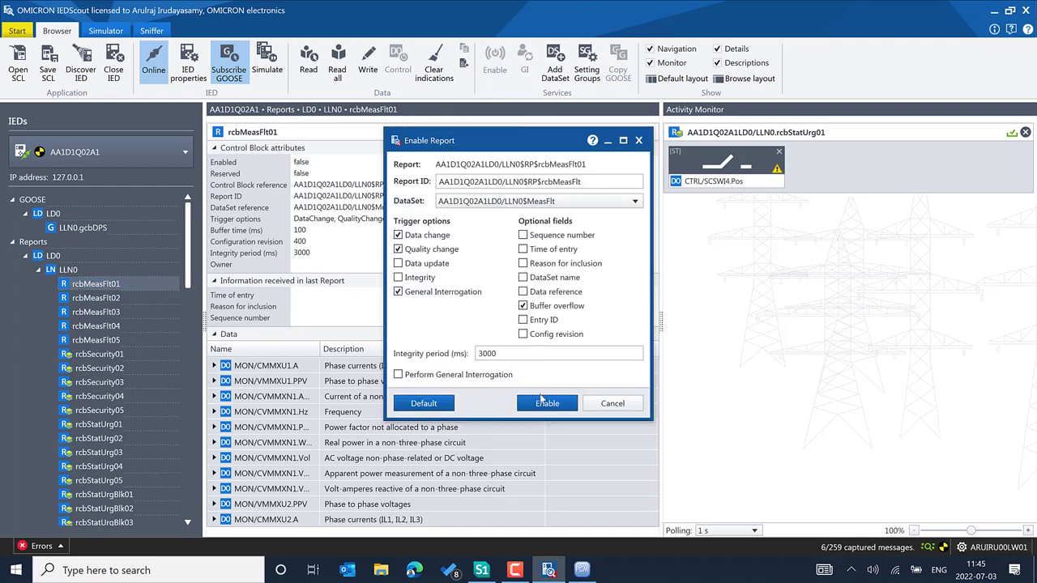
pyautogui.click(541, 399)
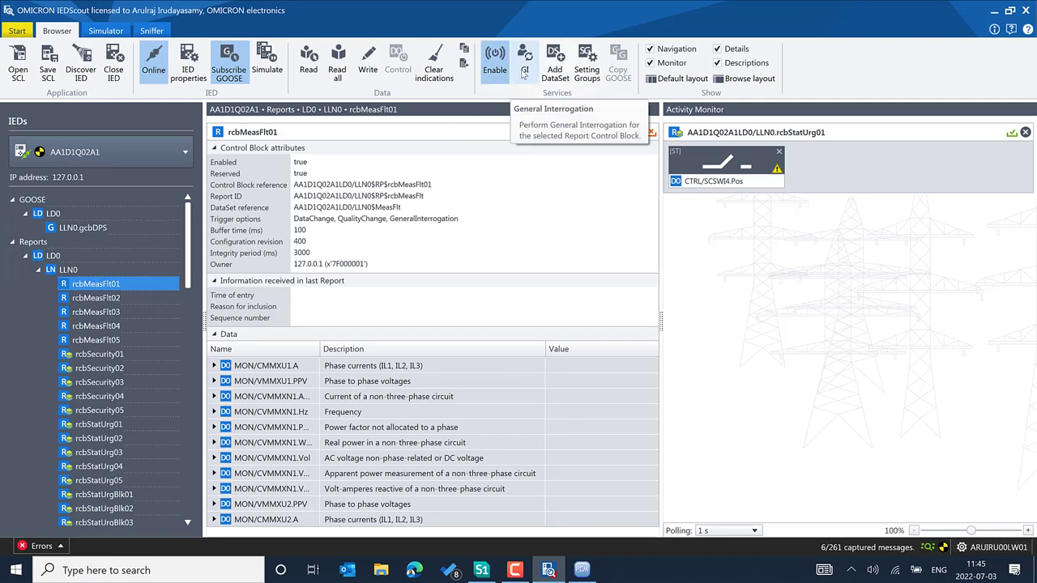
pyautogui.click(525, 73)
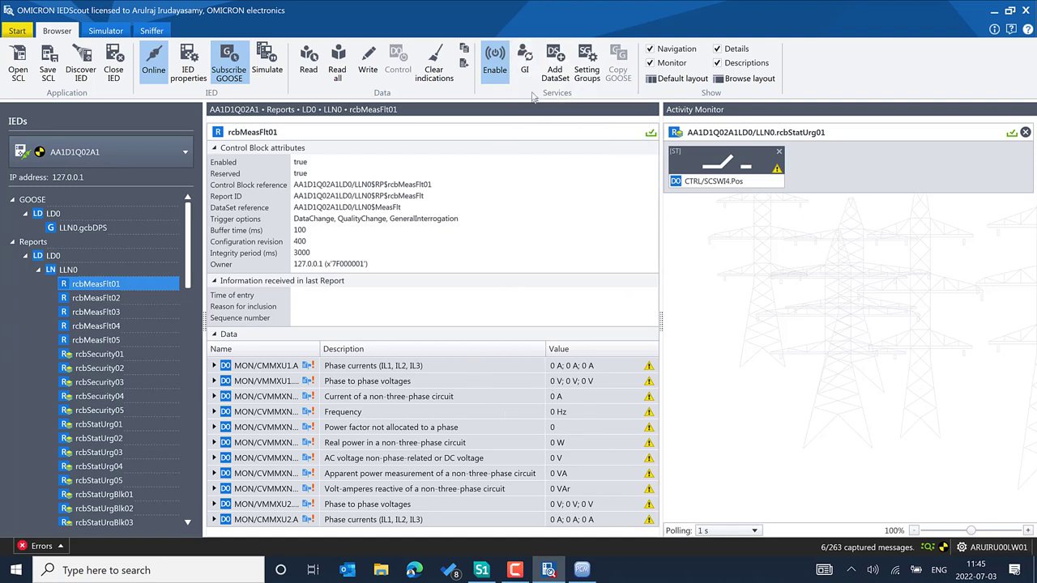
# - In the simulated IED, edit the phase currents A of MON/CMMXU1 and enter 100 as the phsA magnitude
pyautogui.click(106, 31)
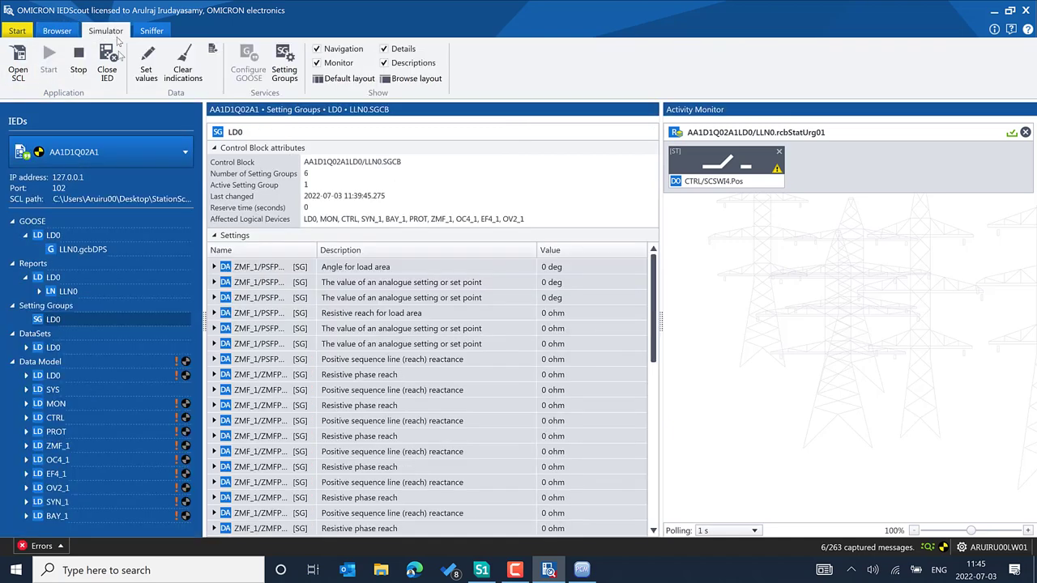
pyautogui.click(26, 404)
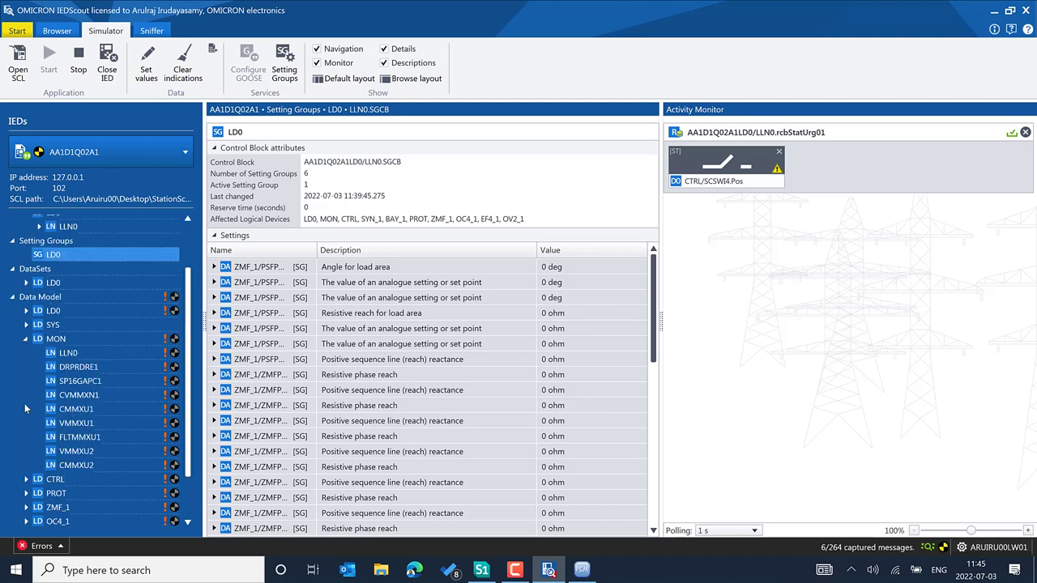
pyautogui.click(76, 409)
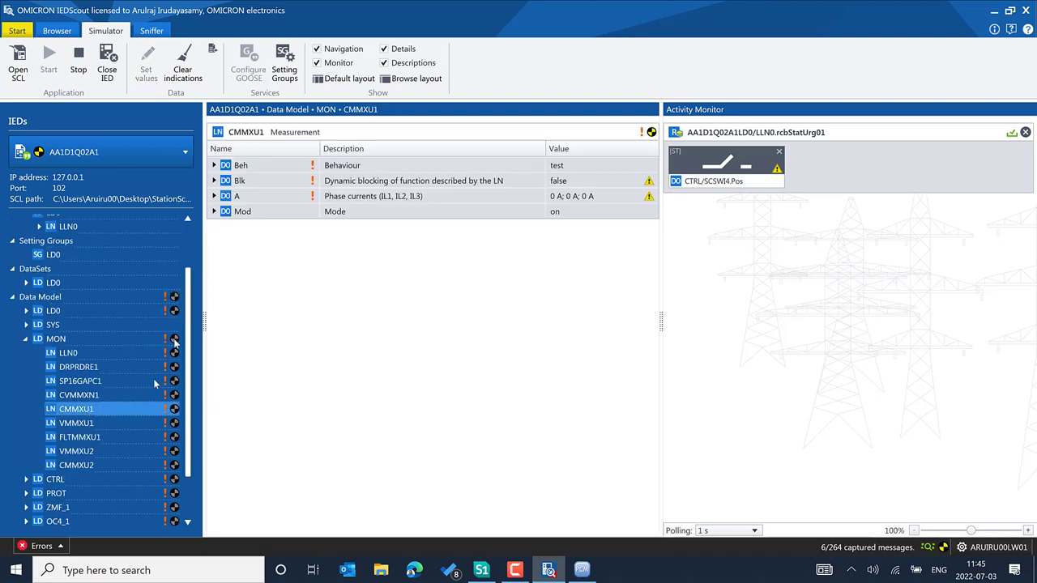
pyautogui.click(215, 197)
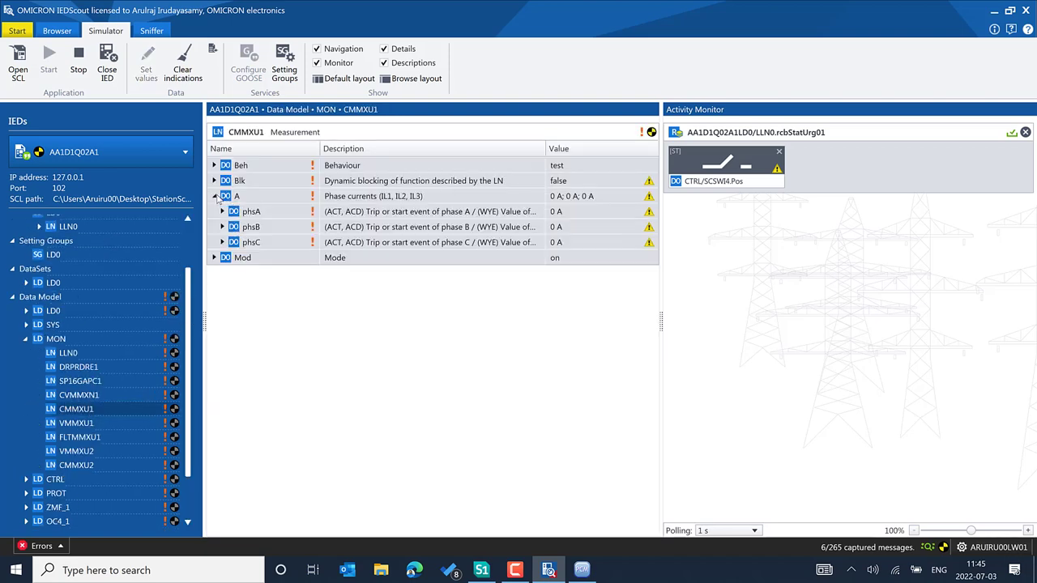
pyautogui.click(247, 199)
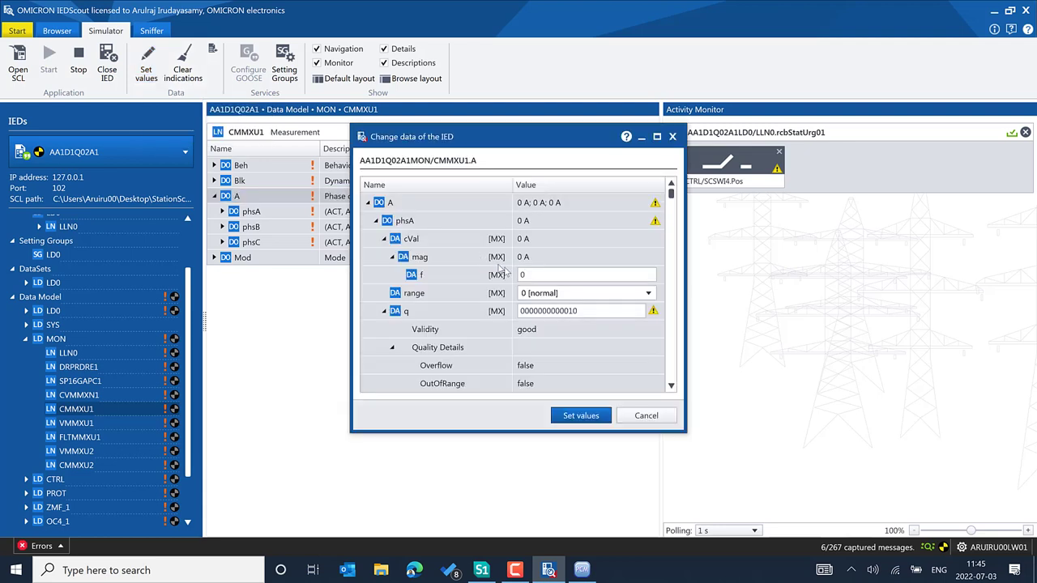
pyautogui.write('100')
pyautogui.scroll(-2, 457, 357)
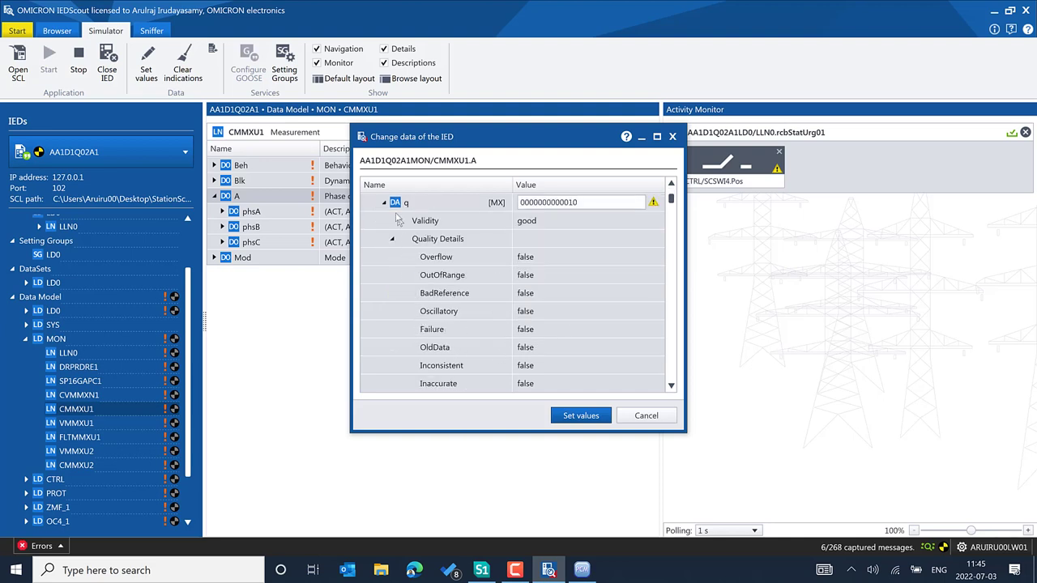
pyautogui.scroll(2, 393, 225)
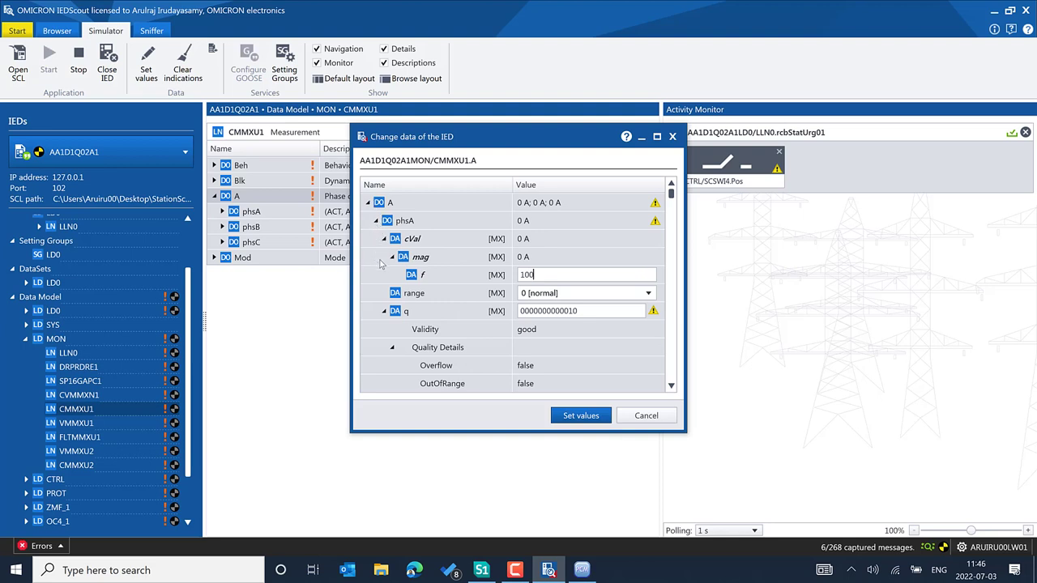
pyautogui.press('Return')
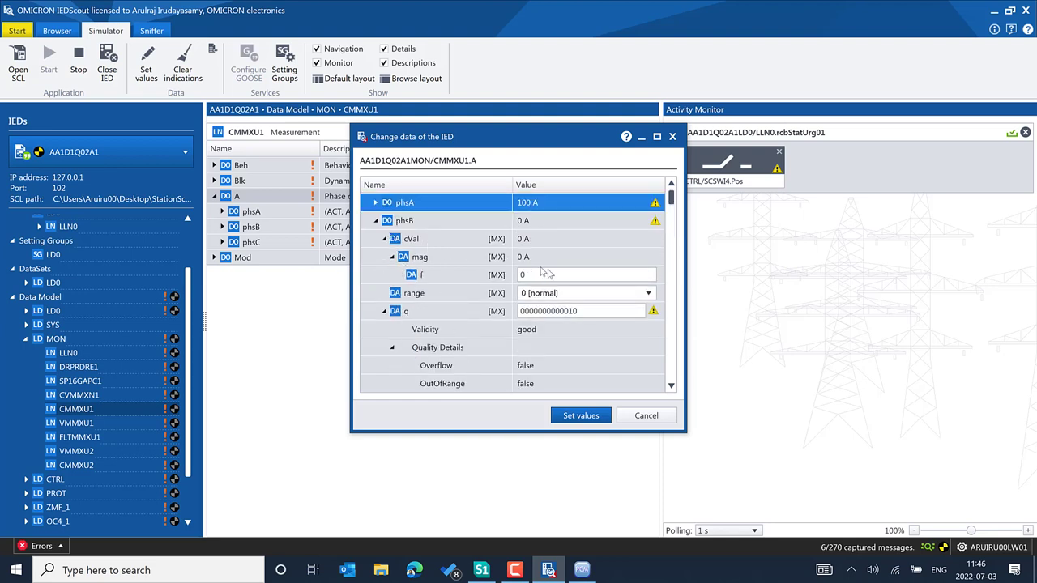
# - Enter 200 as the phsB magnitude and 300 as the phsC magnitude, and apply the phase current values to the simulated IED
pyautogui.moveTo(551, 275); pyautogui.dragTo(513, 279)
pyautogui.write('200')
pyautogui.click(428, 240)
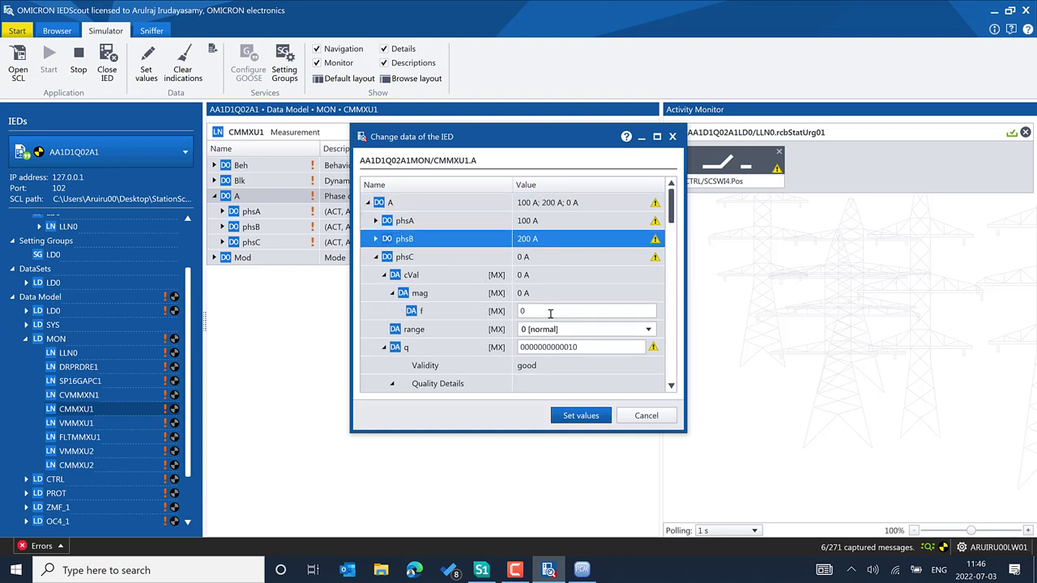
pyautogui.write('300')
pyautogui.click(592, 417)
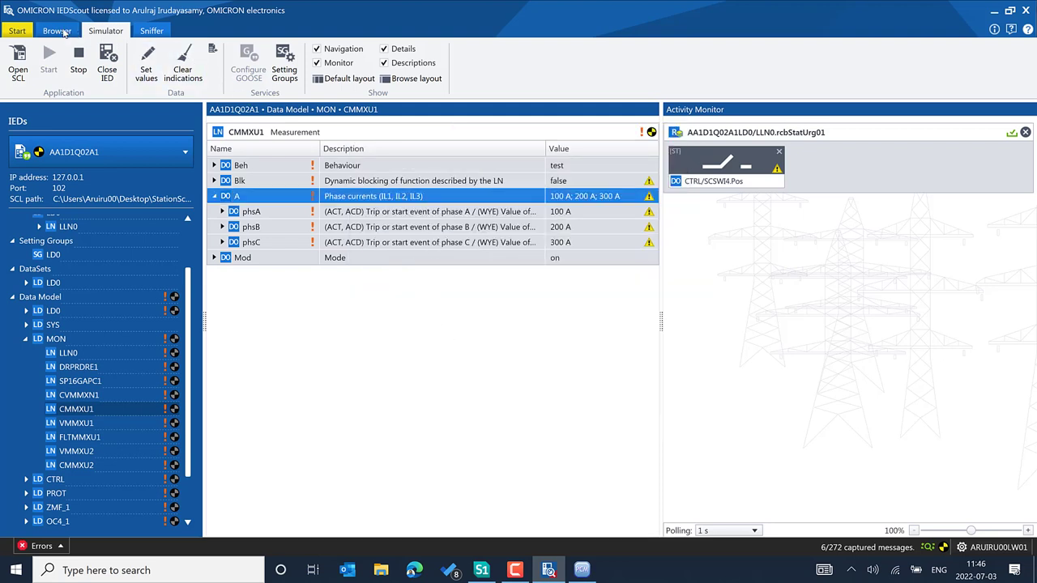
# - Check the phase currents in the rcbMeasFlt01 report on both the client and simulator side, and open MON/CMMXU1.A from the simulated report
pyautogui.click(65, 32)
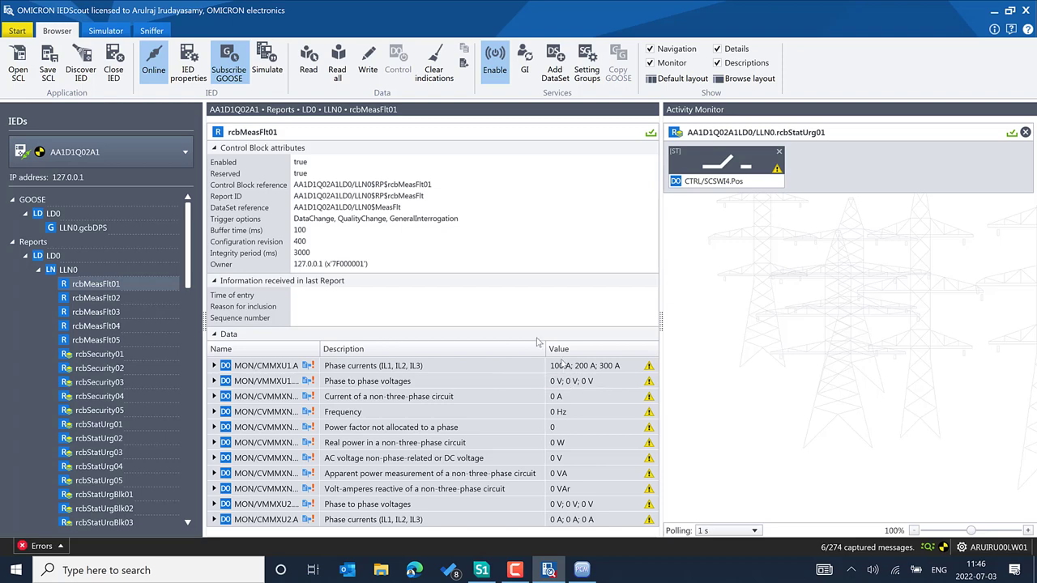
pyautogui.click(106, 31)
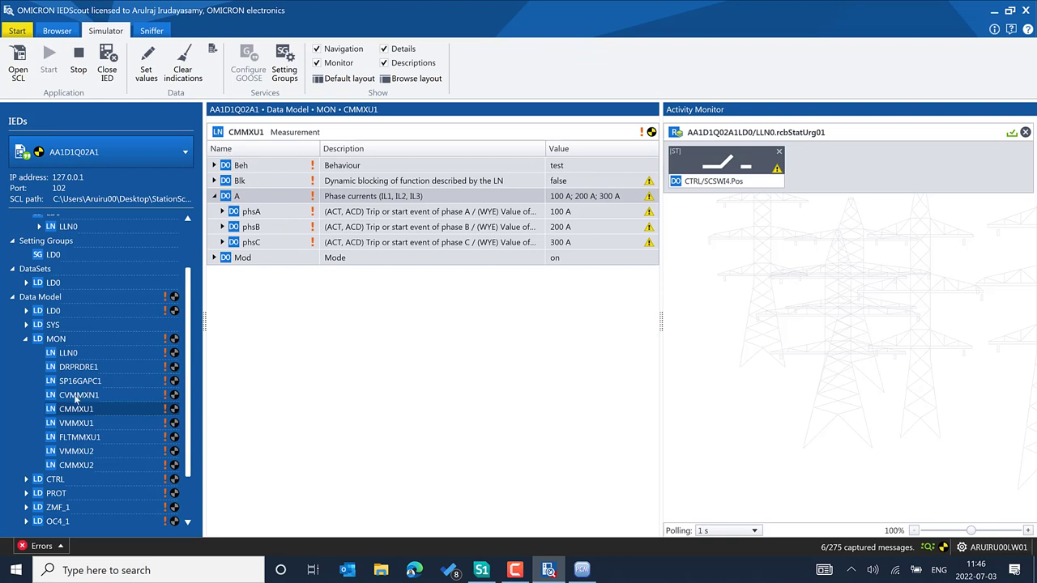
pyautogui.scroll(-1, 99, 440)
pyautogui.scroll(-1, 99, 441)
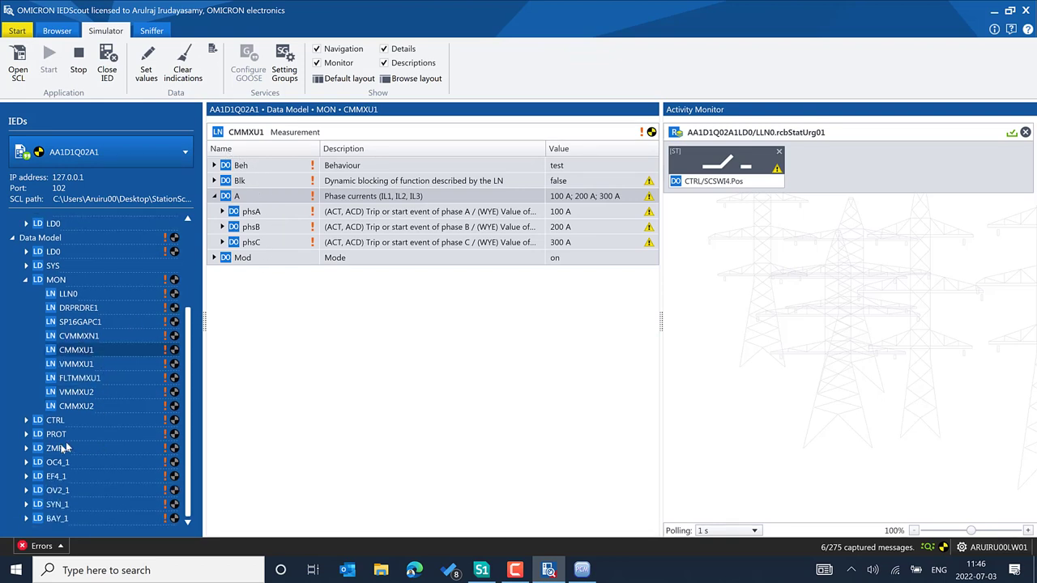
pyautogui.click(26, 463)
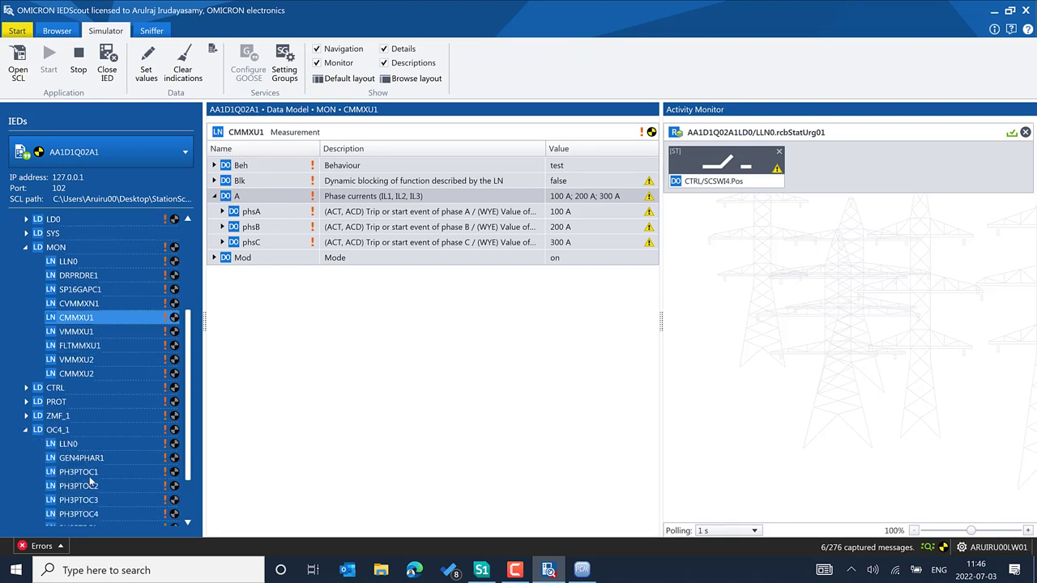
pyautogui.scroll(-1, 91, 483)
pyautogui.scroll(5, 24, 252)
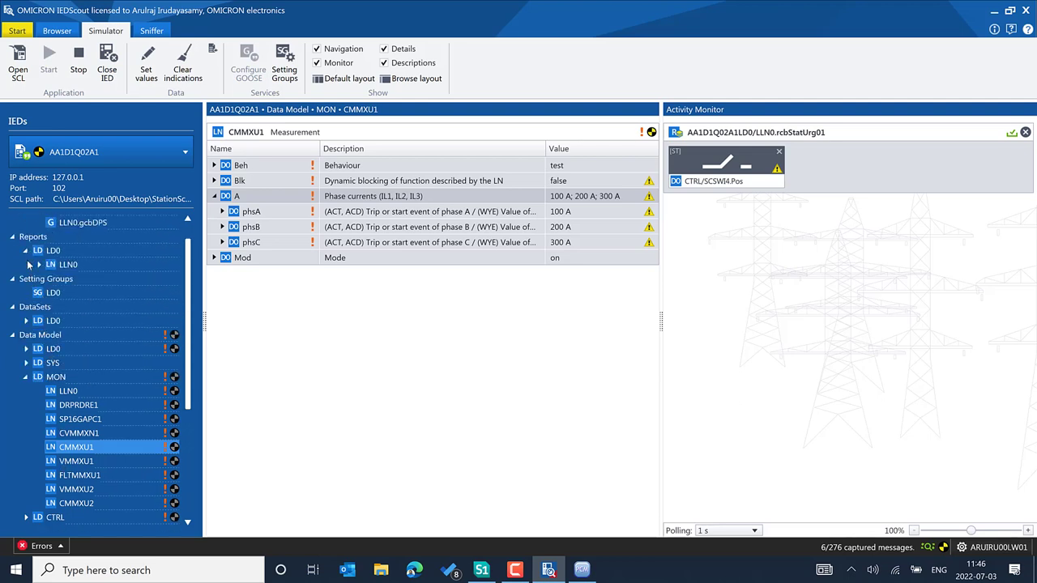
pyautogui.click(37, 265)
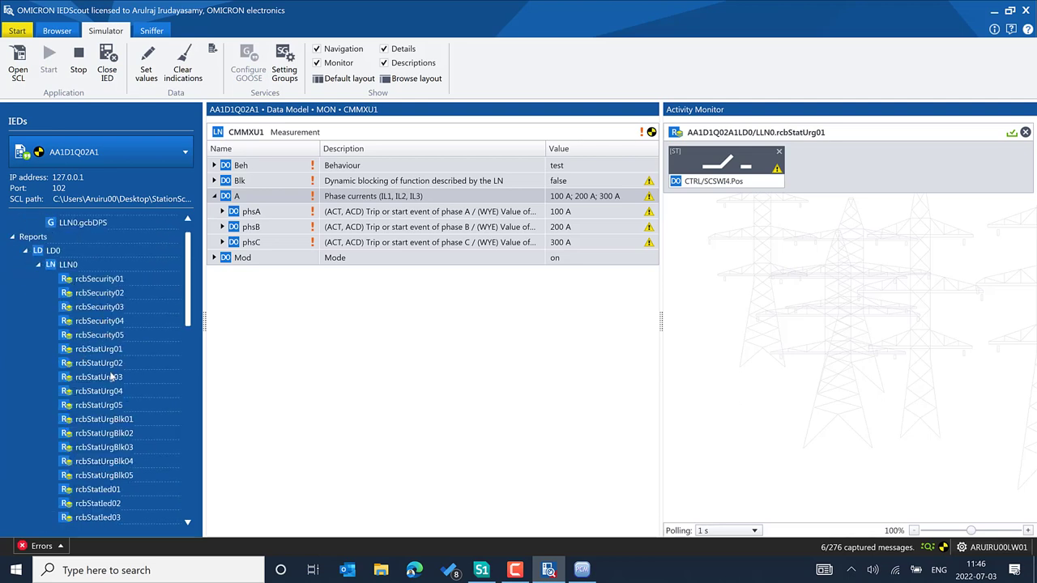
pyautogui.scroll(-3, 111, 436)
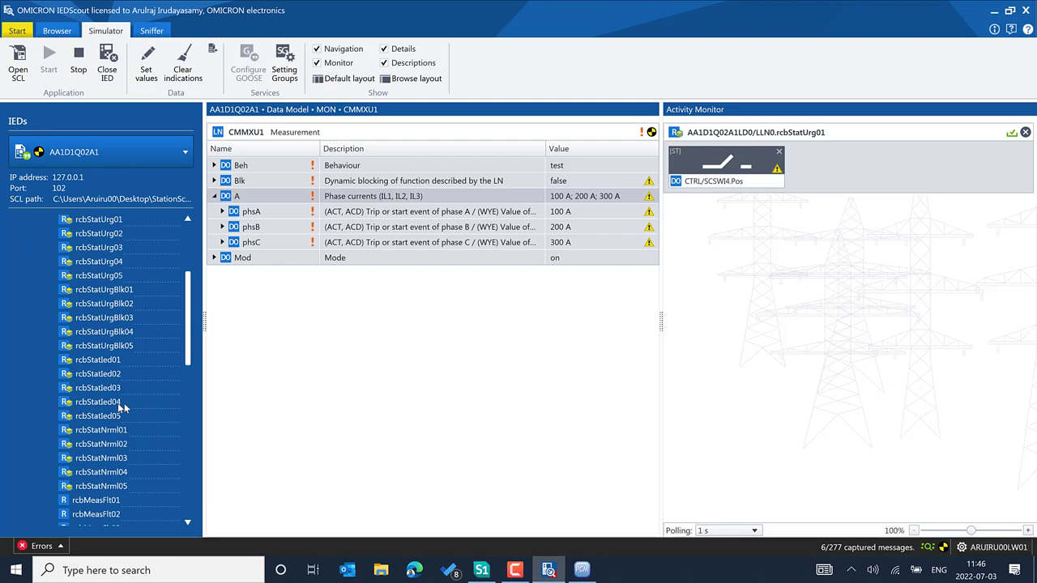
pyautogui.scroll(-2, 121, 407)
pyautogui.scroll(-1, 135, 409)
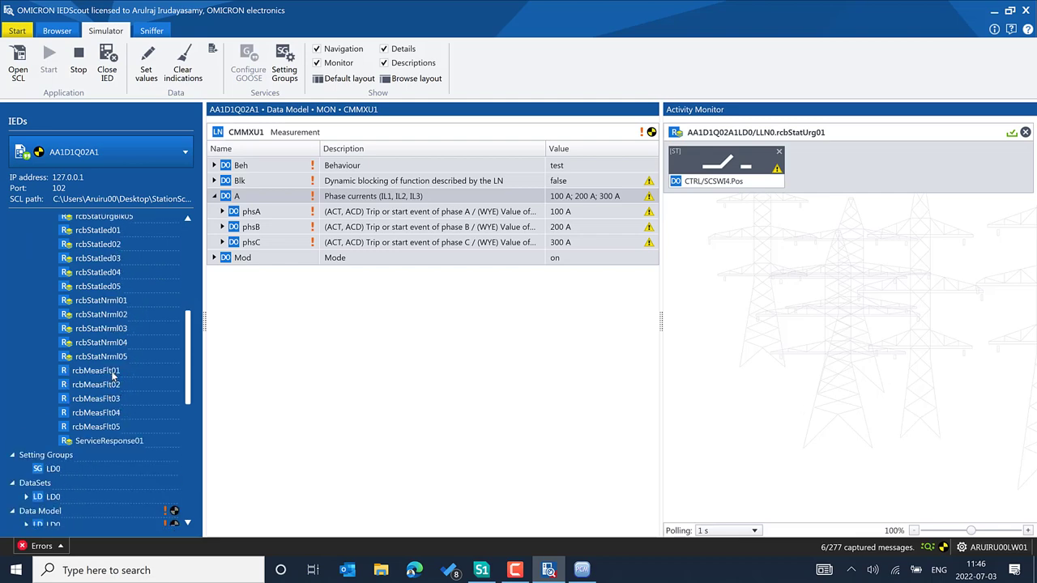
pyautogui.click(95, 371)
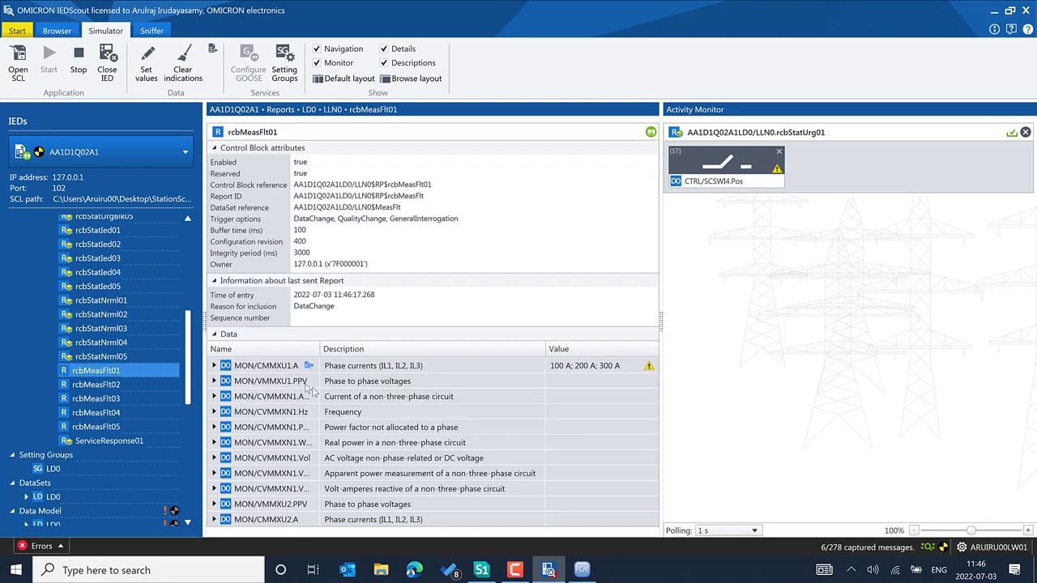
pyautogui.doubleClick(273, 365)
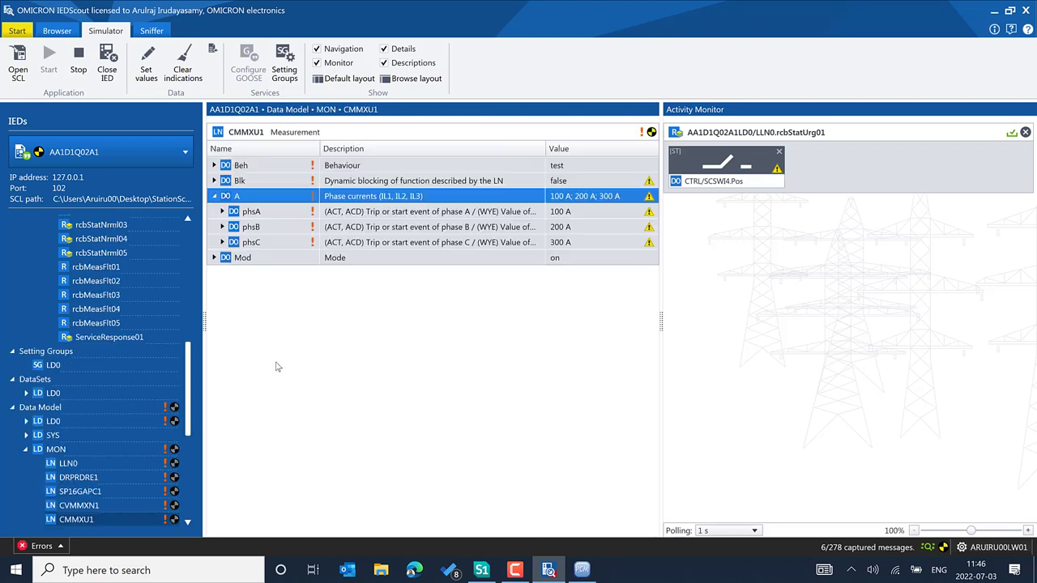
# - Add the phase currents A of MON/CMMXU1 to the Activity Monitor and inspect the Test bit in the quality of phsA
pyautogui.moveTo(289, 198); pyautogui.dragTo(839, 269)
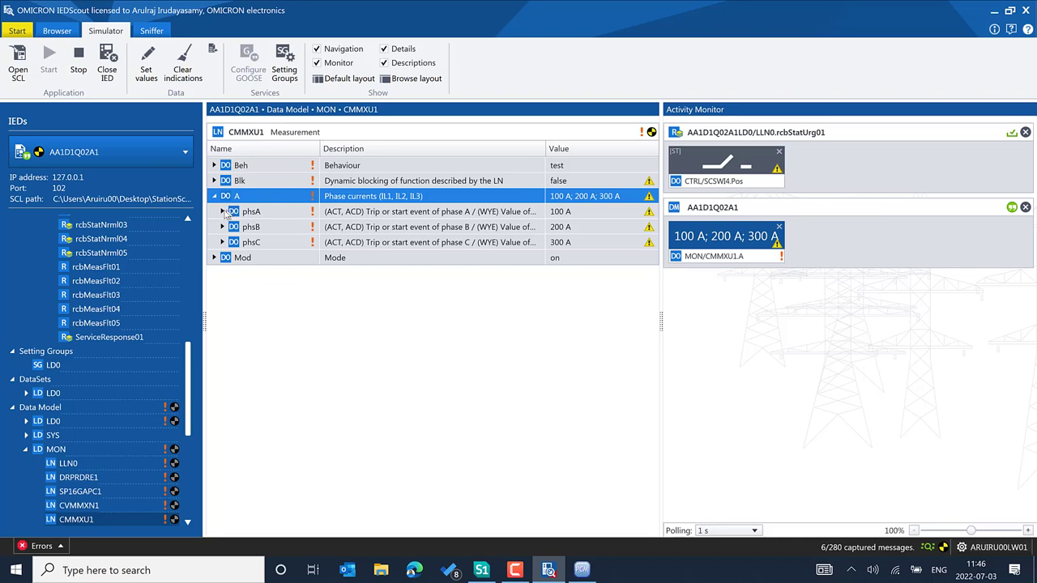
pyautogui.click(222, 212)
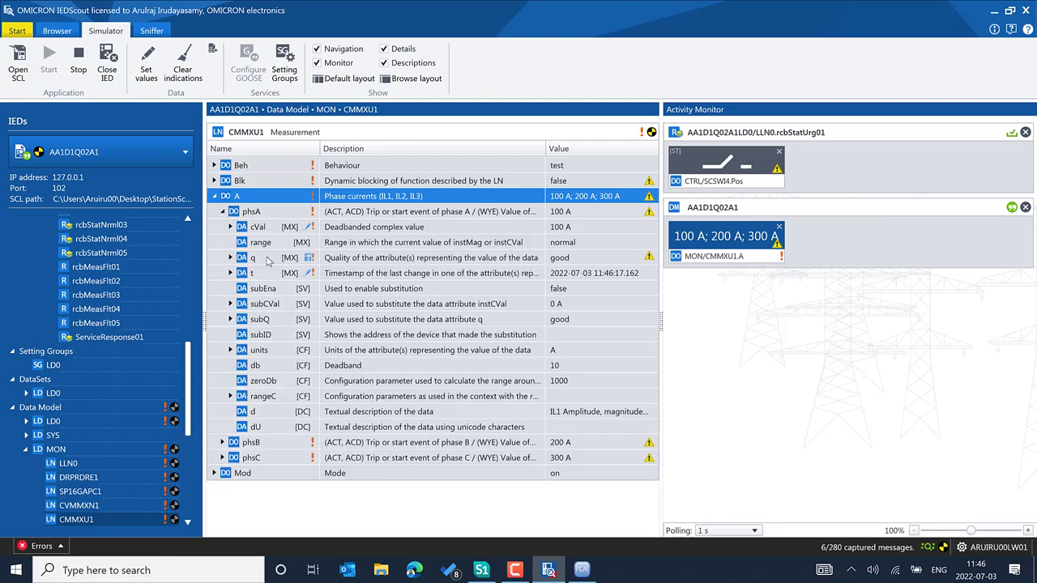
pyautogui.click(230, 258)
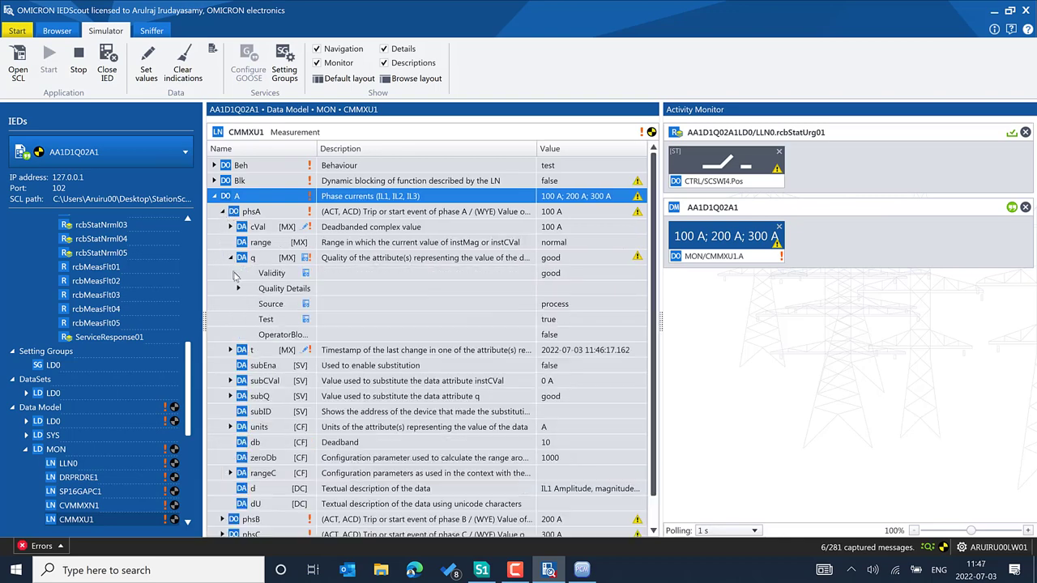
pyautogui.click(268, 322)
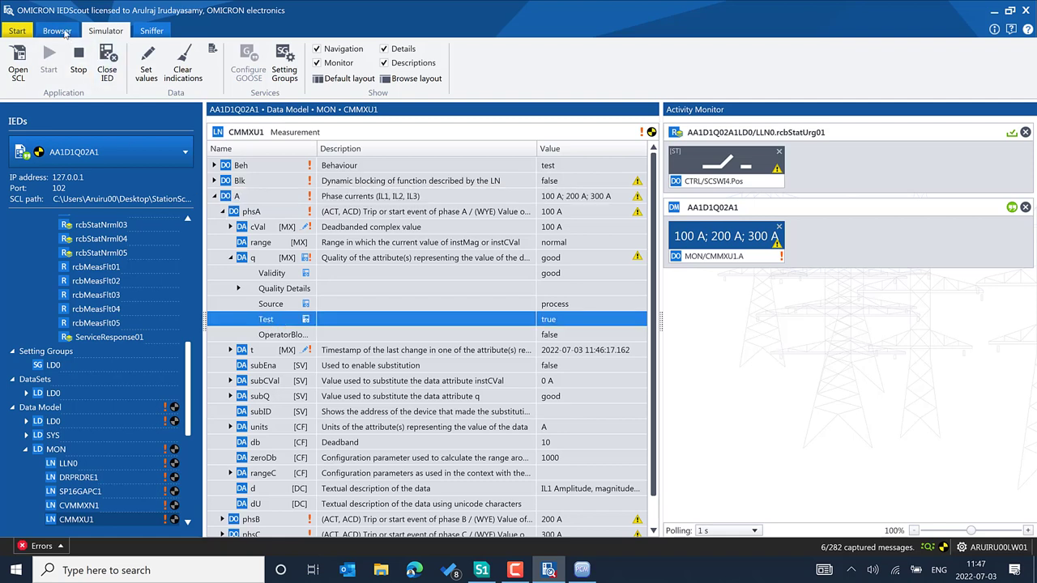
# - From the client, operate LD0/LLN0.Mod with the value 1 [on] to take the IED out of test mode
pyautogui.click(61, 32)
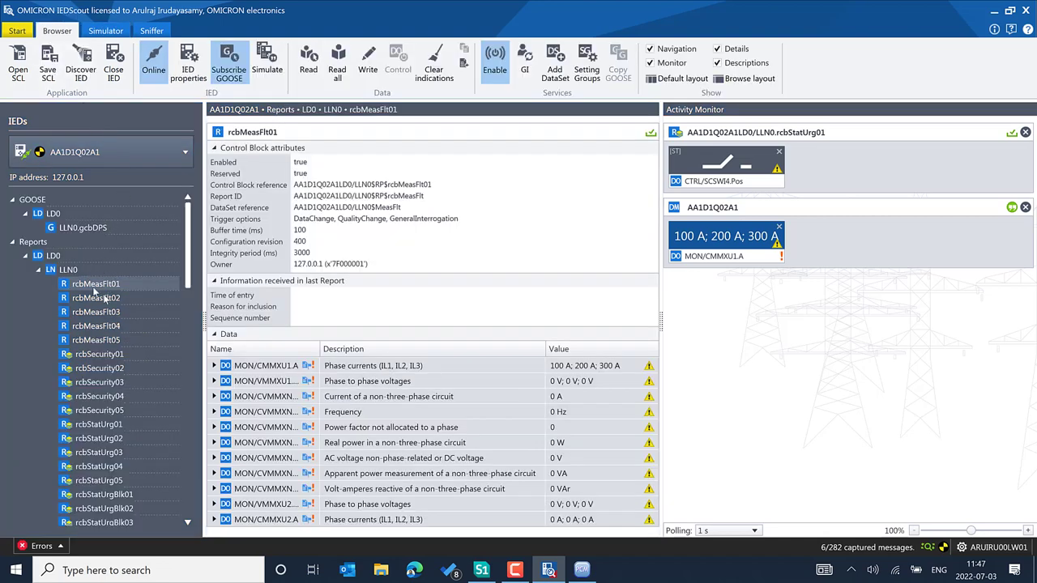
pyautogui.scroll(-10, 70, 269)
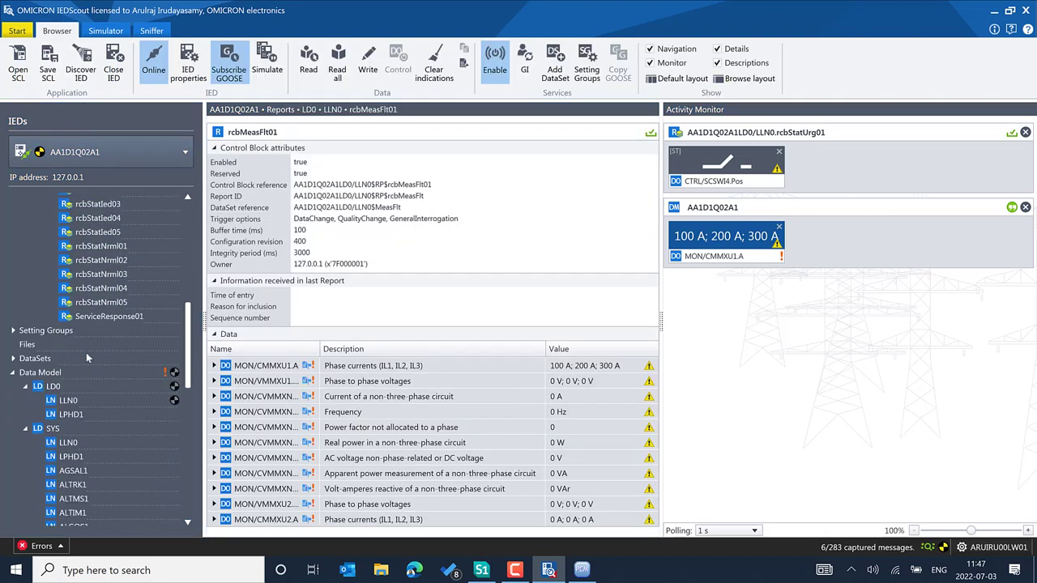
pyautogui.click(81, 401)
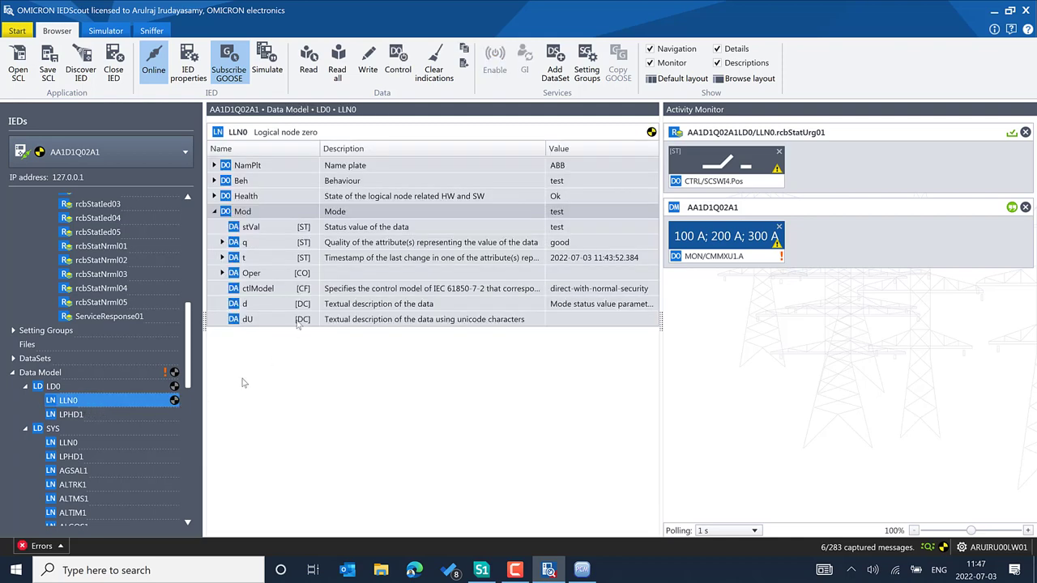
pyautogui.click(401, 57)
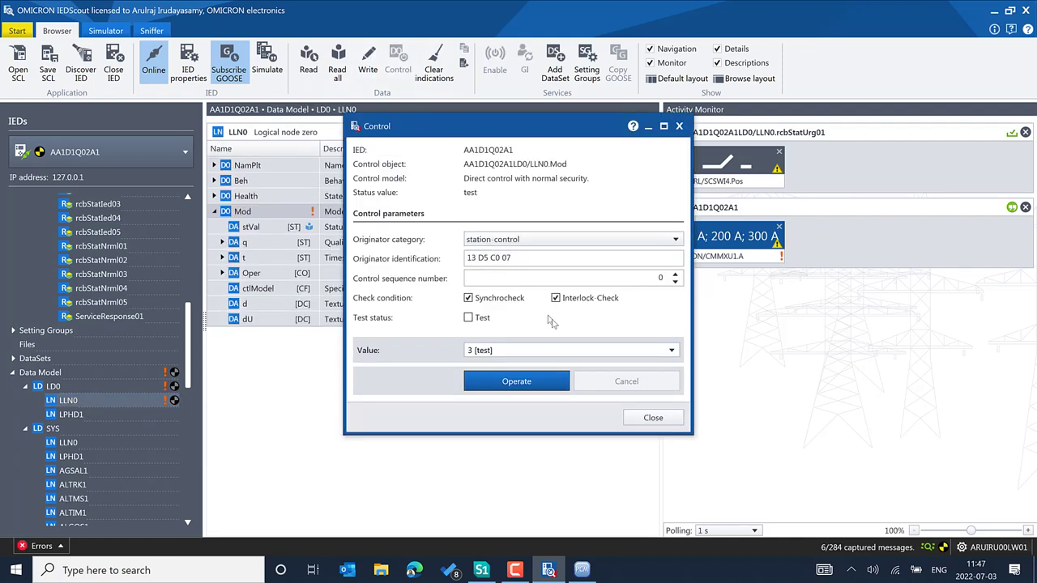
pyautogui.click(659, 351)
pyautogui.click(669, 352)
pyautogui.click(549, 372)
pyautogui.click(668, 357)
pyautogui.click(669, 352)
pyautogui.click(527, 361)
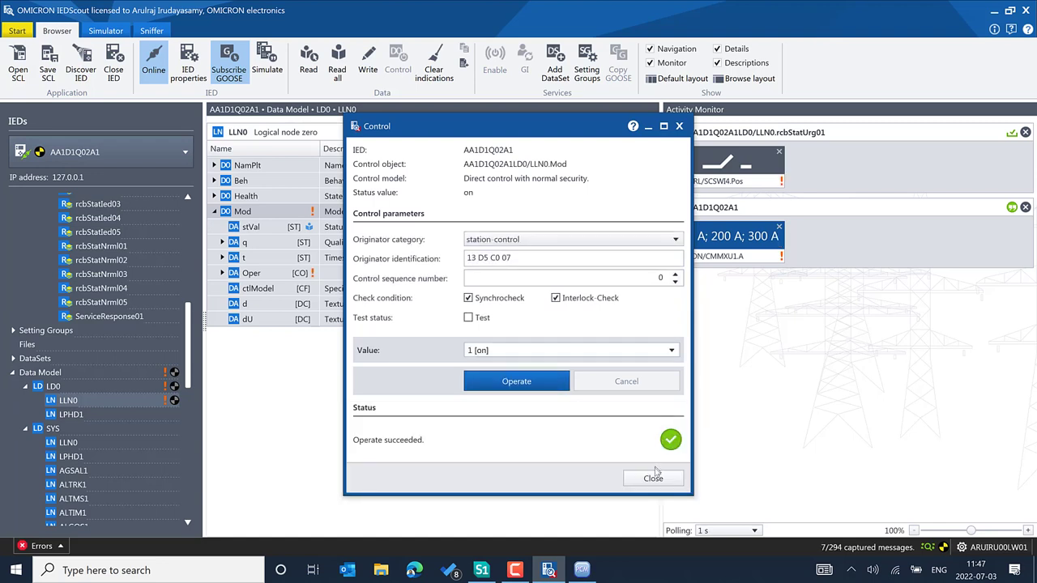
pyautogui.click(652, 477)
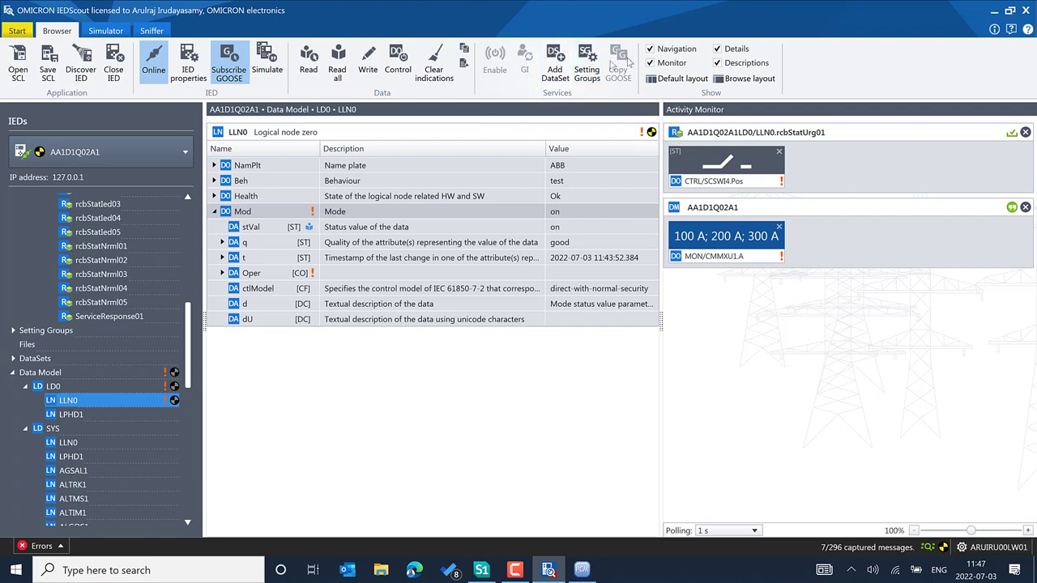
# - Copy the GOOSE definition of LLN0.gcbDPS for Test Universe and read all values from the IED
pyautogui.scroll(5, 71, 257)
pyautogui.scroll(5, 71, 257)
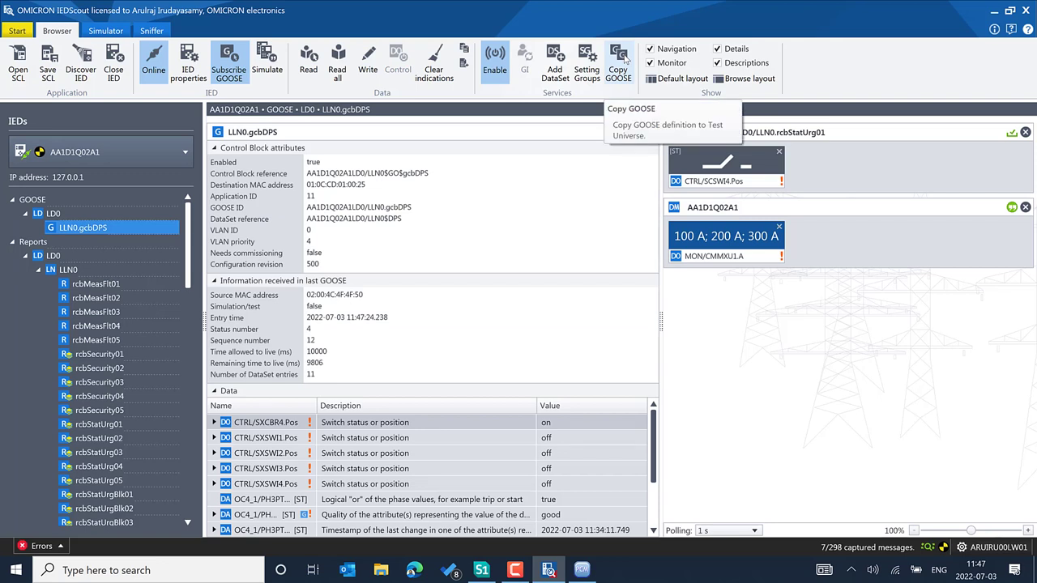
pyautogui.click(625, 60)
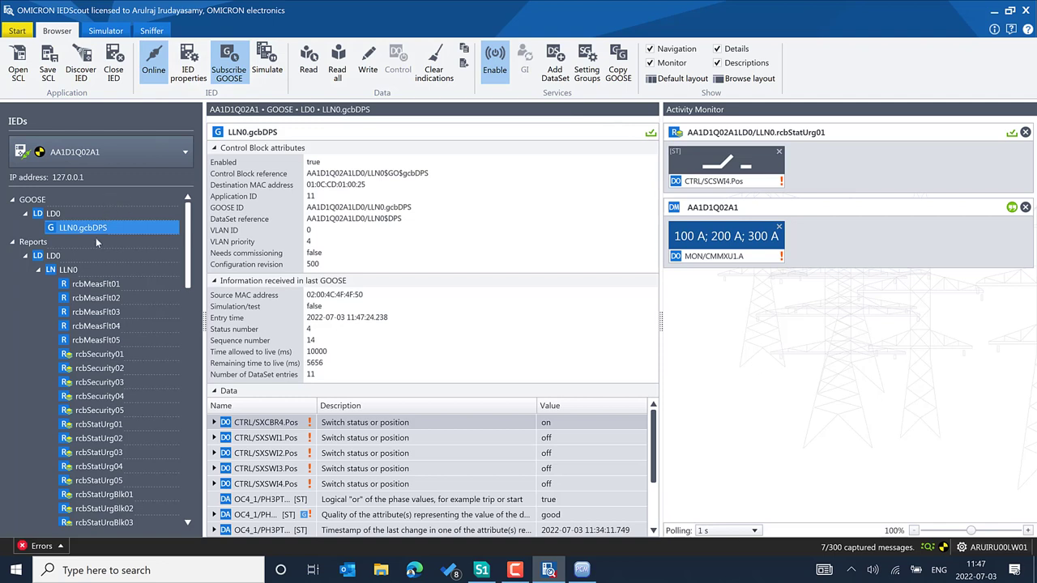
pyautogui.click(337, 65)
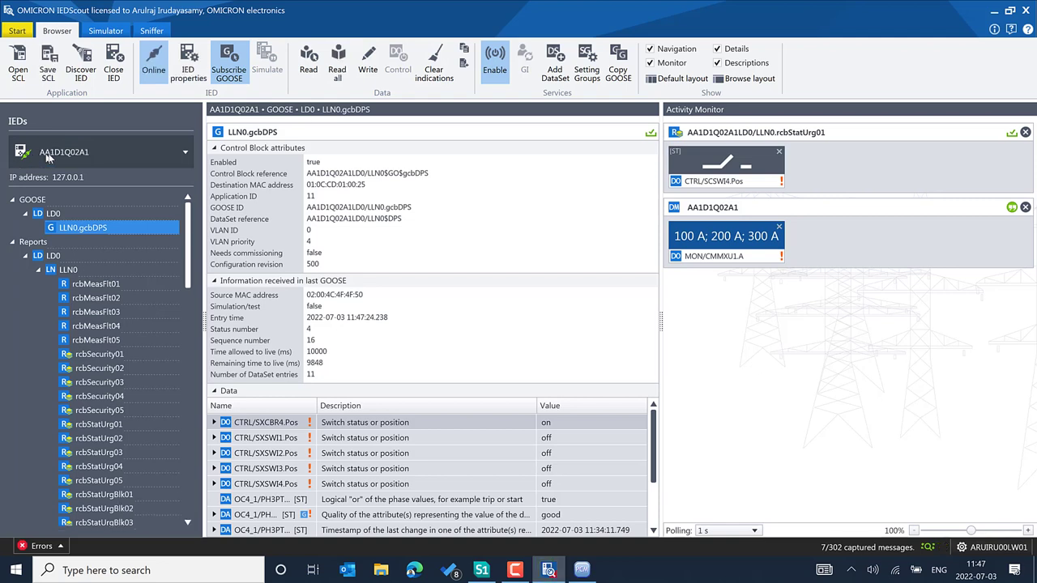
# - Examine the captured gcbDPS messages in the Sniffer up to the one at 11:34:11.747252, including the details of its CTRL/SXCBR4.Pos
pyautogui.click(146, 31)
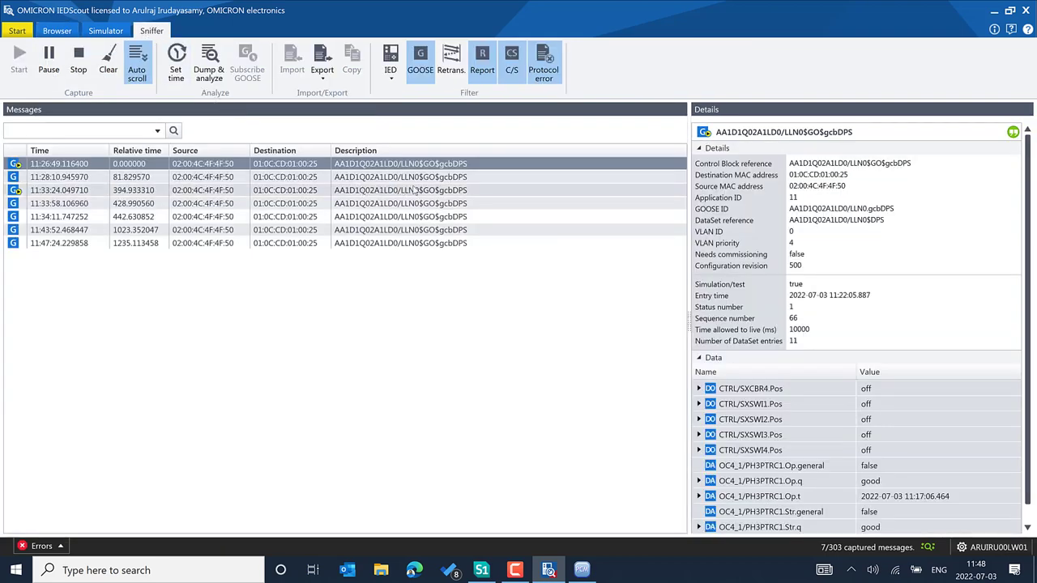
pyautogui.press('Down')
pyautogui.press('Down')
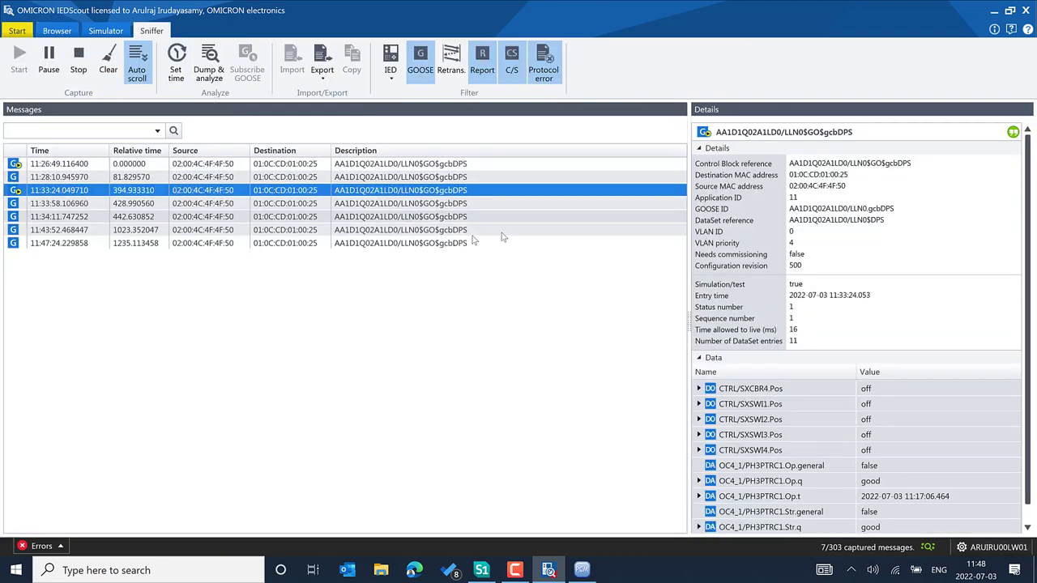
pyautogui.press('Down')
pyautogui.press('Down')
pyautogui.scroll(-1, 863, 415)
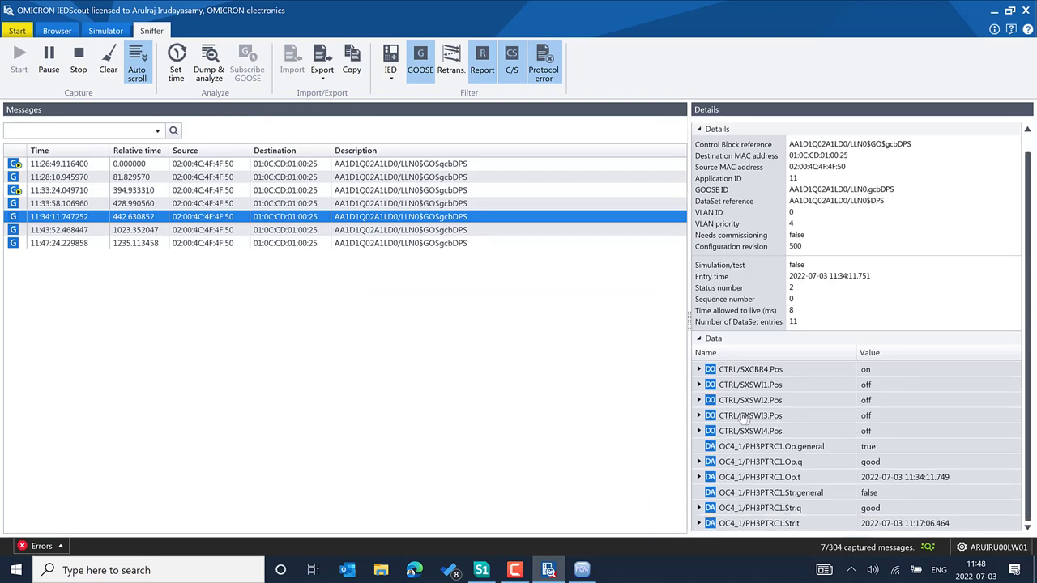
pyautogui.click(699, 370)
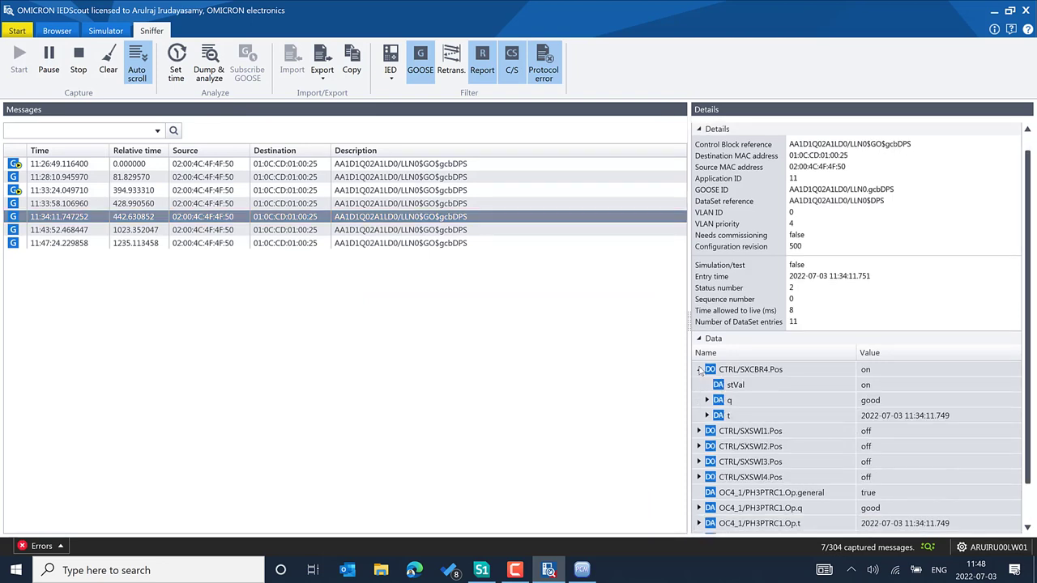
pyautogui.scroll(-1, 810, 422)
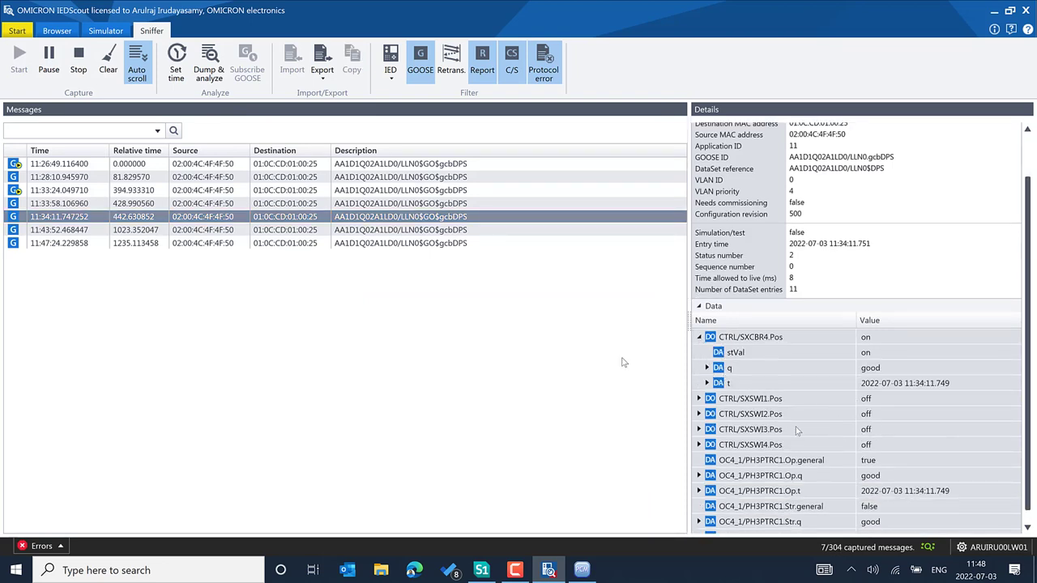
pyautogui.click(323, 76)
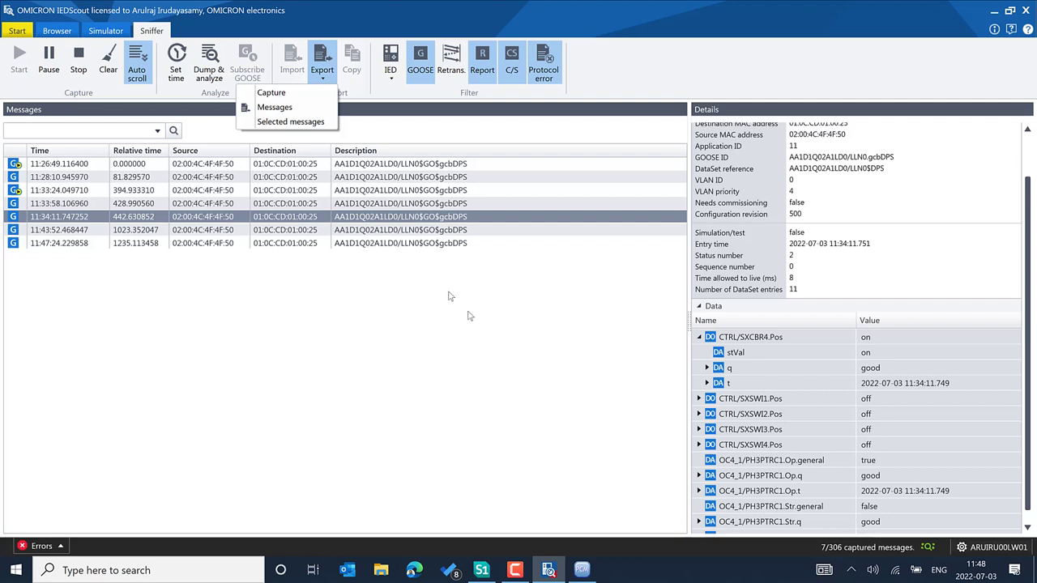
pyautogui.click(367, 366)
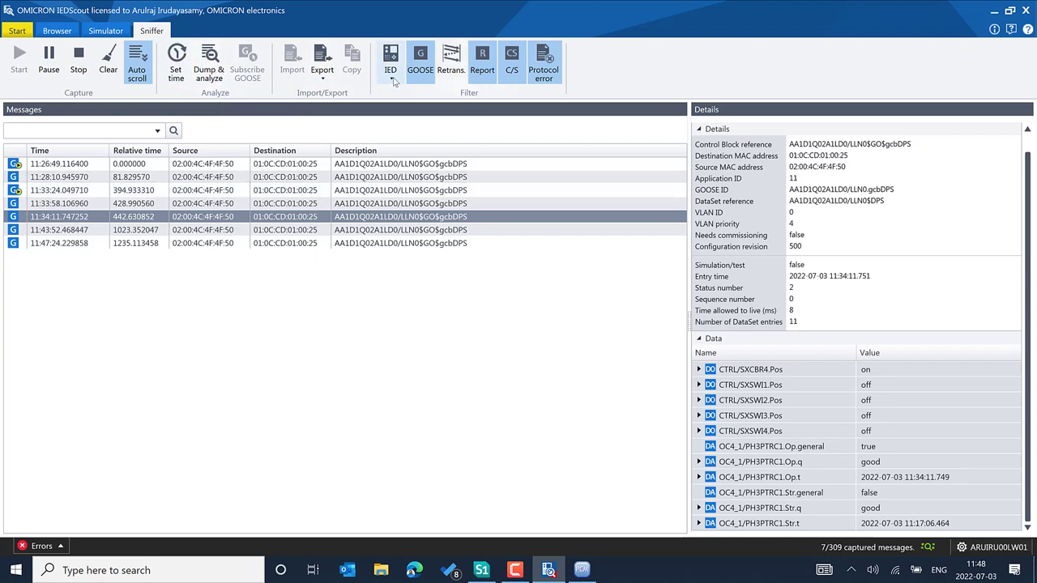
pyautogui.click(424, 84)
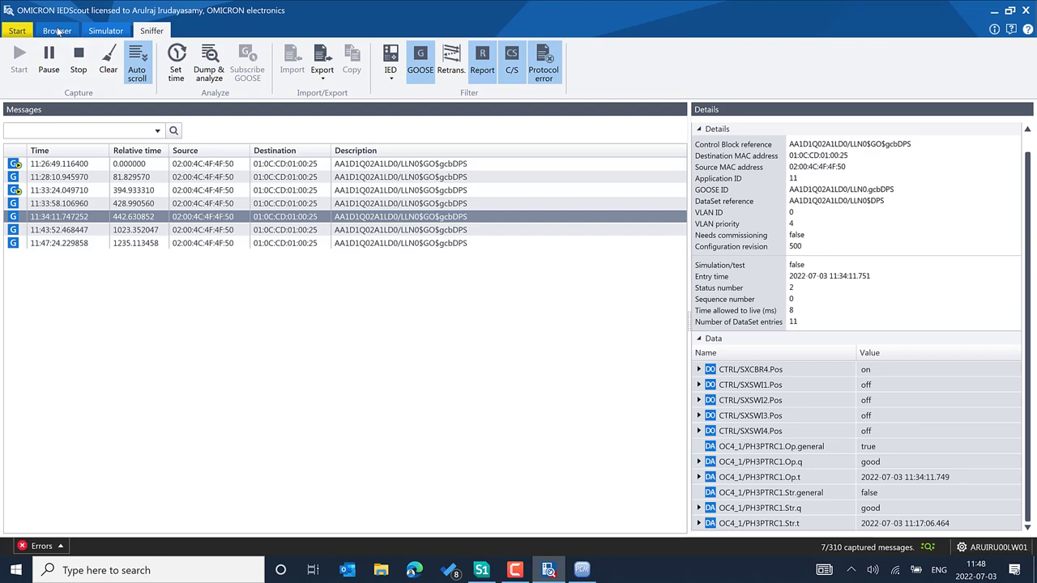
# - Return to the client view of AA1D1Q02A1 and collapse the LLN0 report list under LD0
pyautogui.click(58, 31)
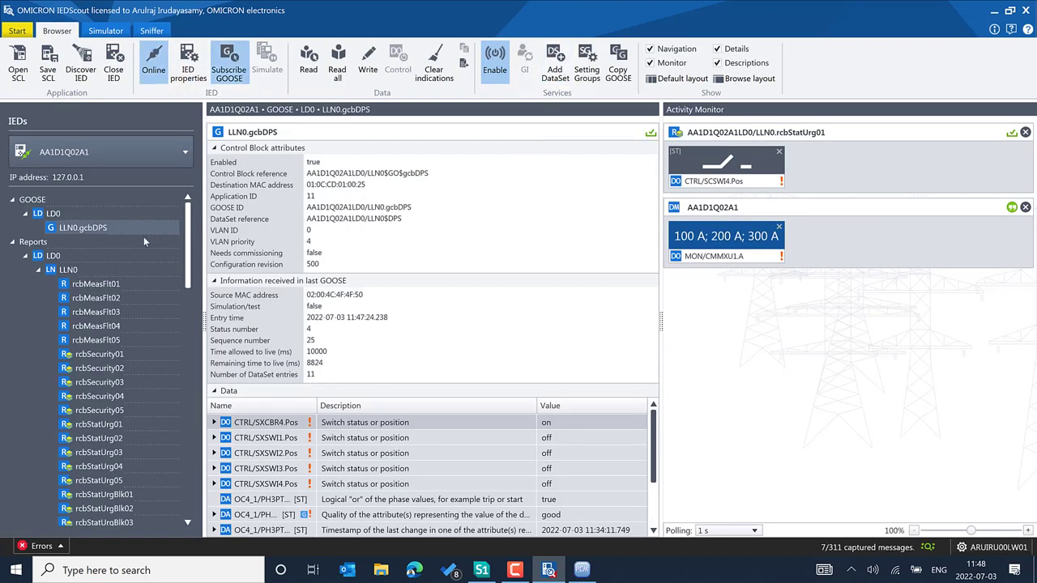
pyautogui.click(39, 269)
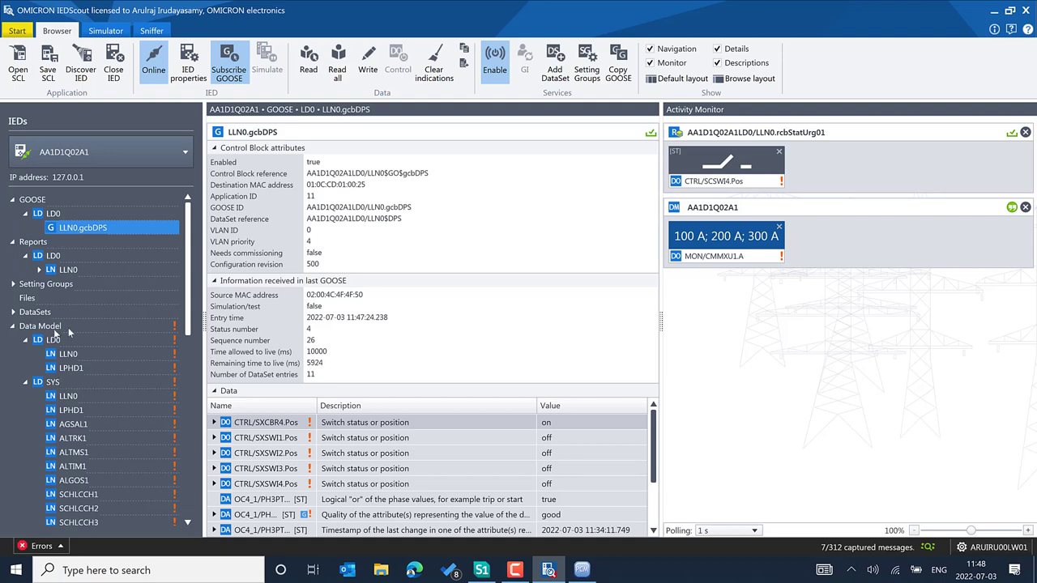
# - Start a new DataSet for AA1D1Q02A1, check the available types and keep it Persistent
pyautogui.click(557, 68)
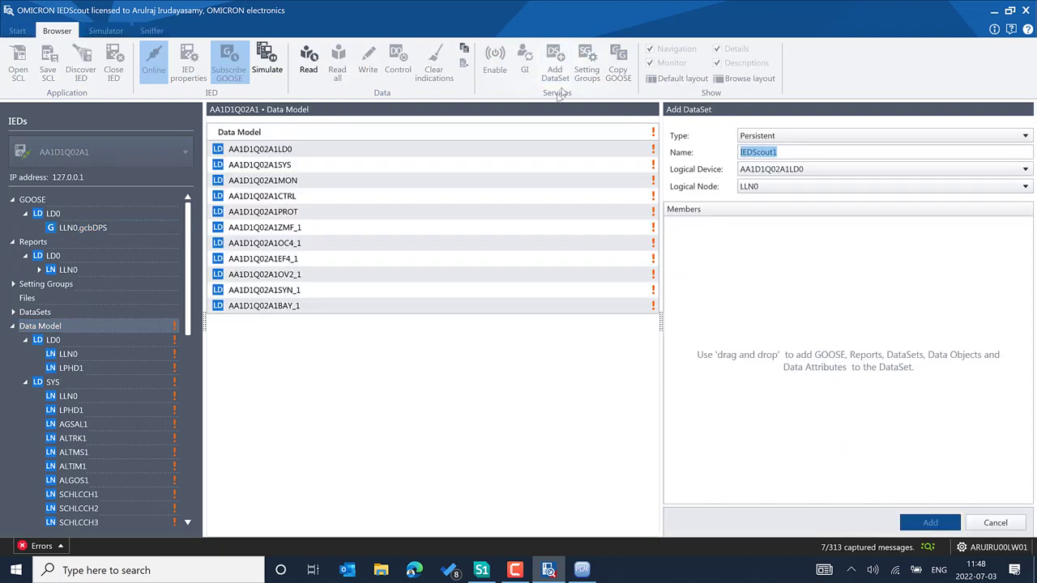
pyautogui.click(853, 136)
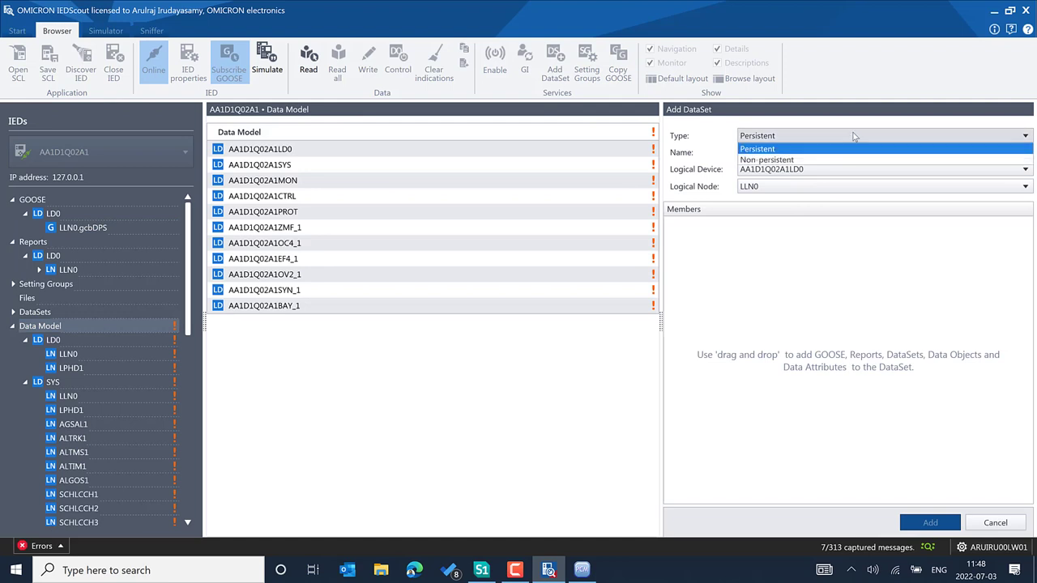
pyautogui.click(853, 136)
pyautogui.click(857, 135)
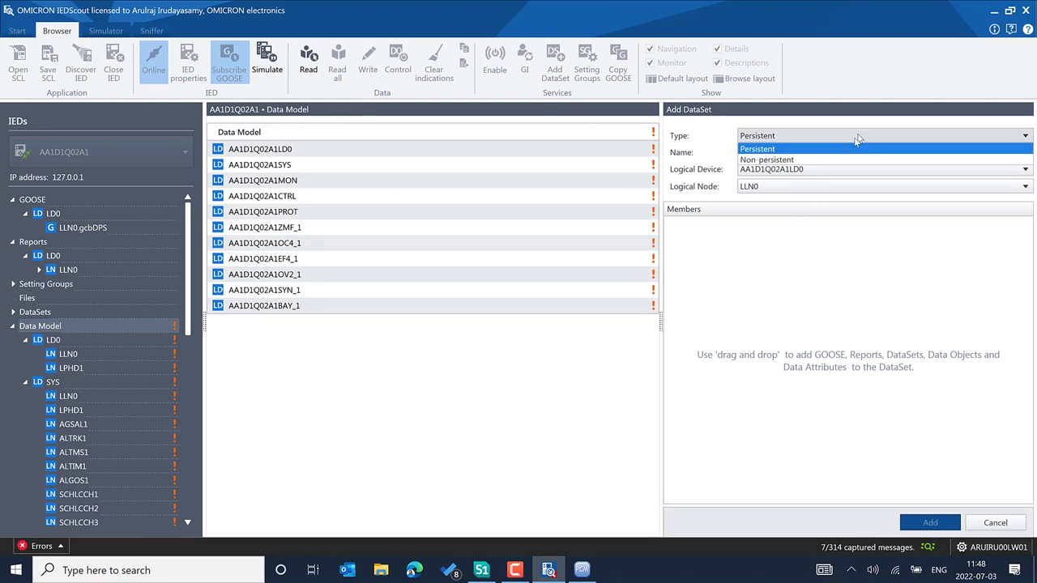
pyautogui.click(856, 143)
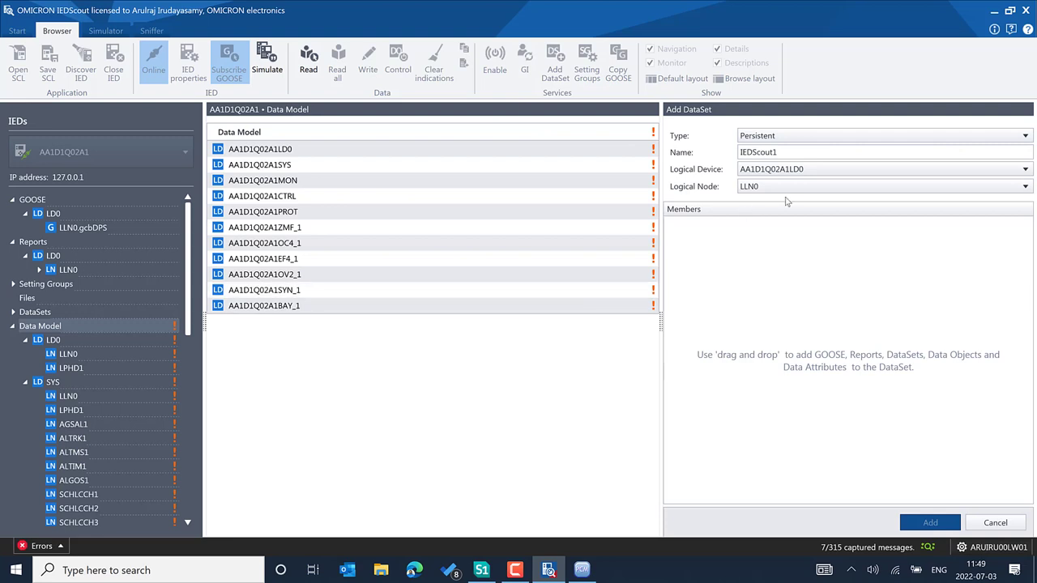
# - Include the data object St of SYS/ALGOS1 as a member and add the DataSet IEDScout1 to LD0/LLN0
pyautogui.scroll(-1, 75, 410)
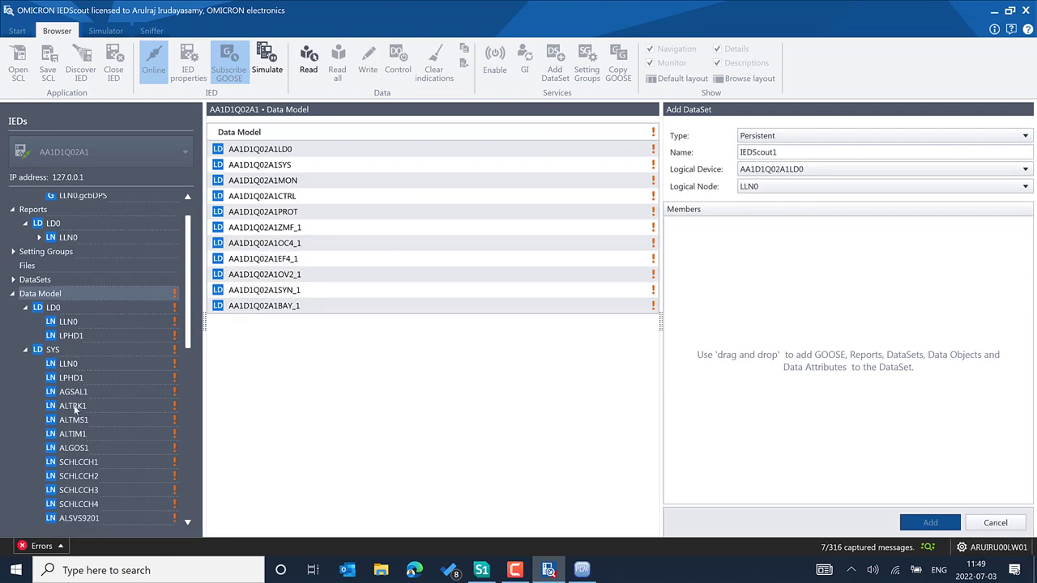
pyautogui.click(73, 448)
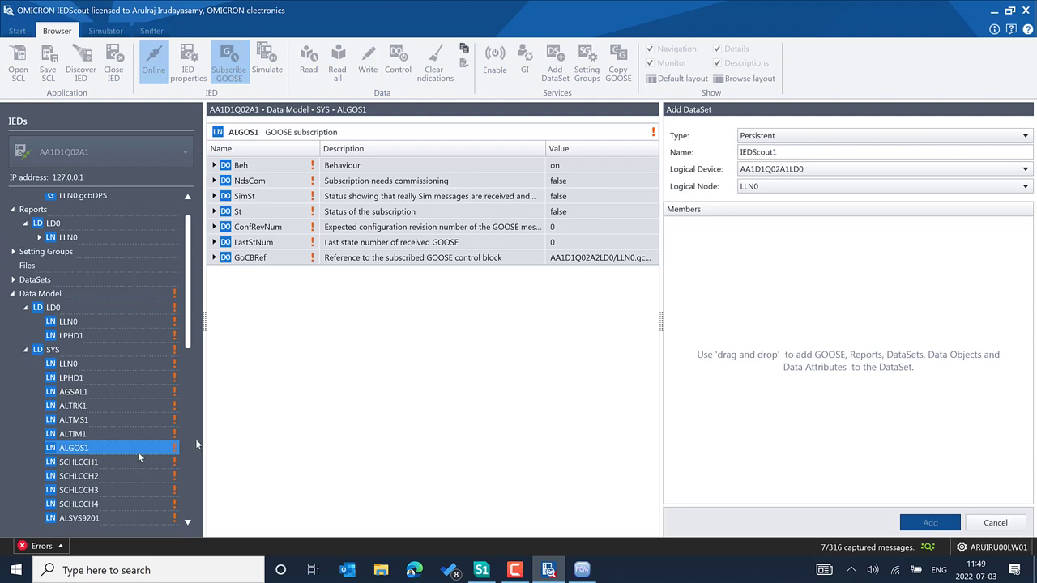
pyautogui.click(241, 212)
pyautogui.click(215, 211)
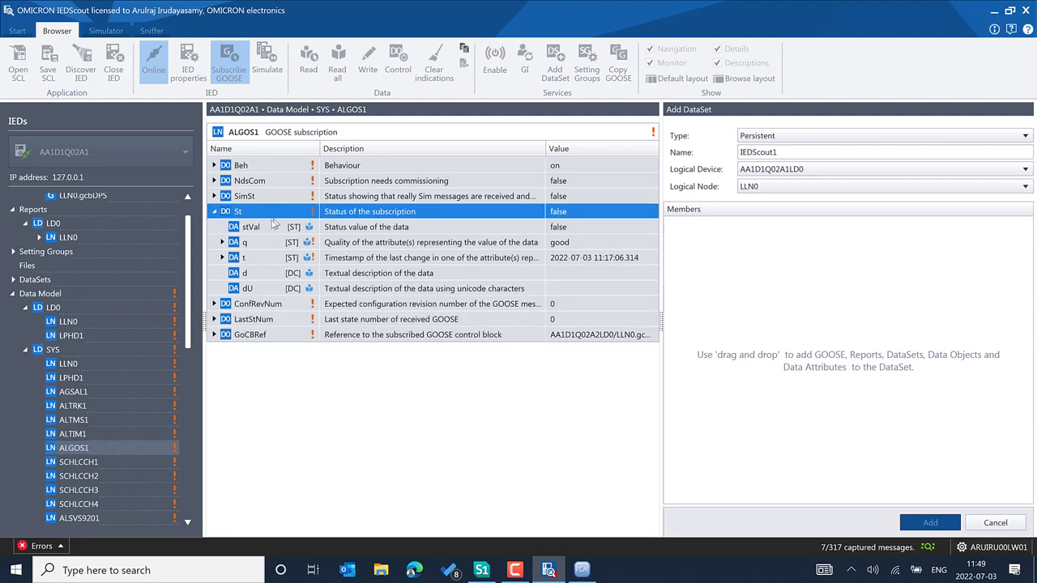
pyautogui.moveTo(256, 230); pyautogui.dragTo(848, 256)
pyautogui.click(377, 211)
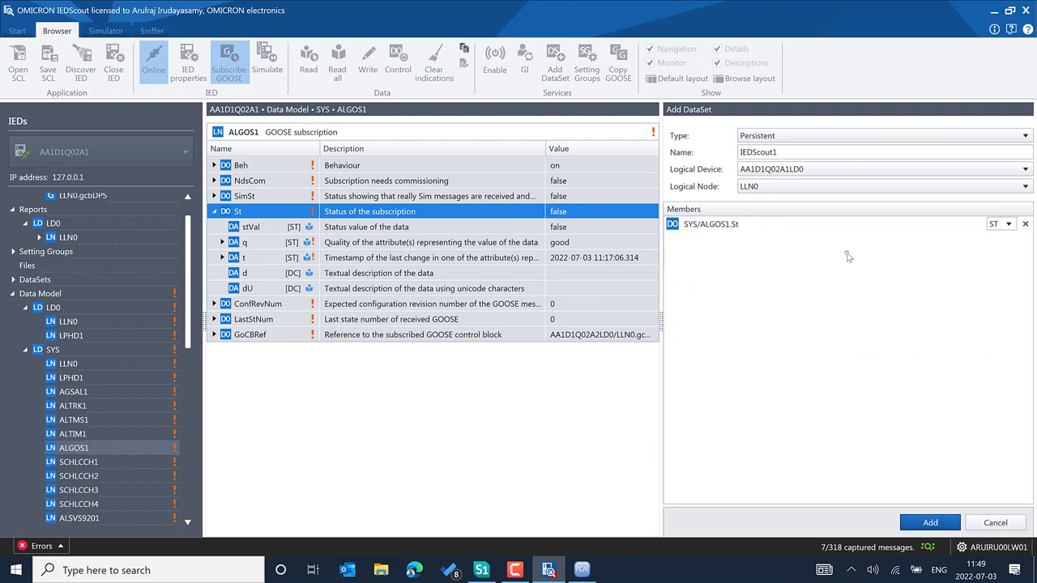
pyautogui.click(938, 523)
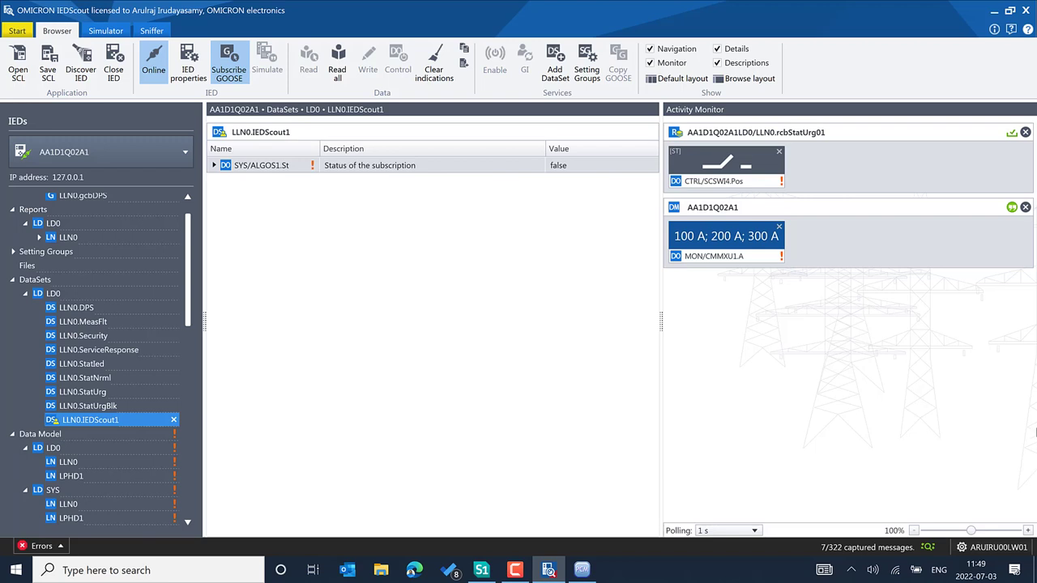
# - Switch to the Edge browser, open the OMICRON website and show the regional support contacts on its Technical Support page
pyautogui.click(413, 571)
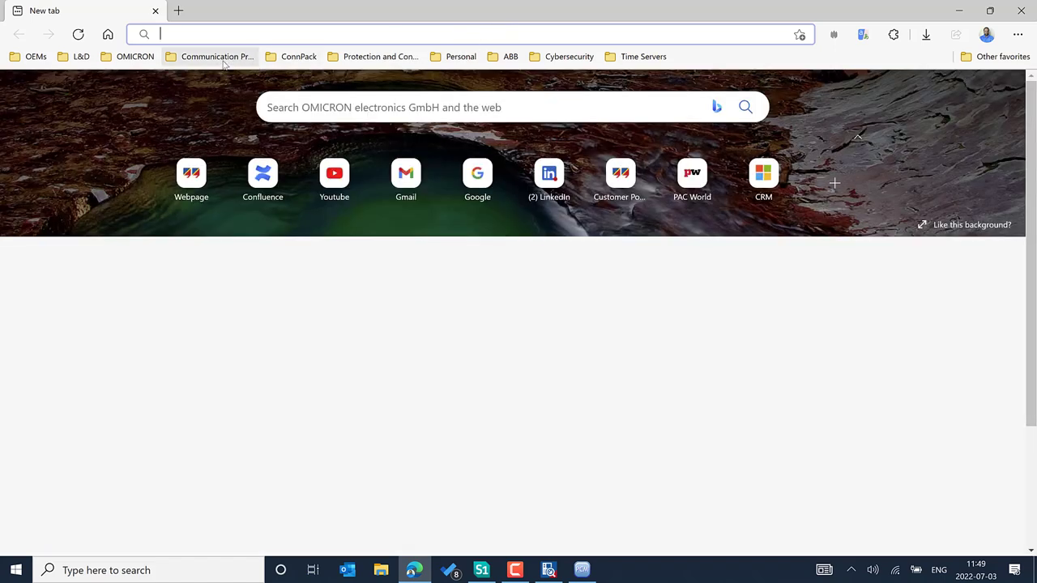
pyautogui.click(191, 180)
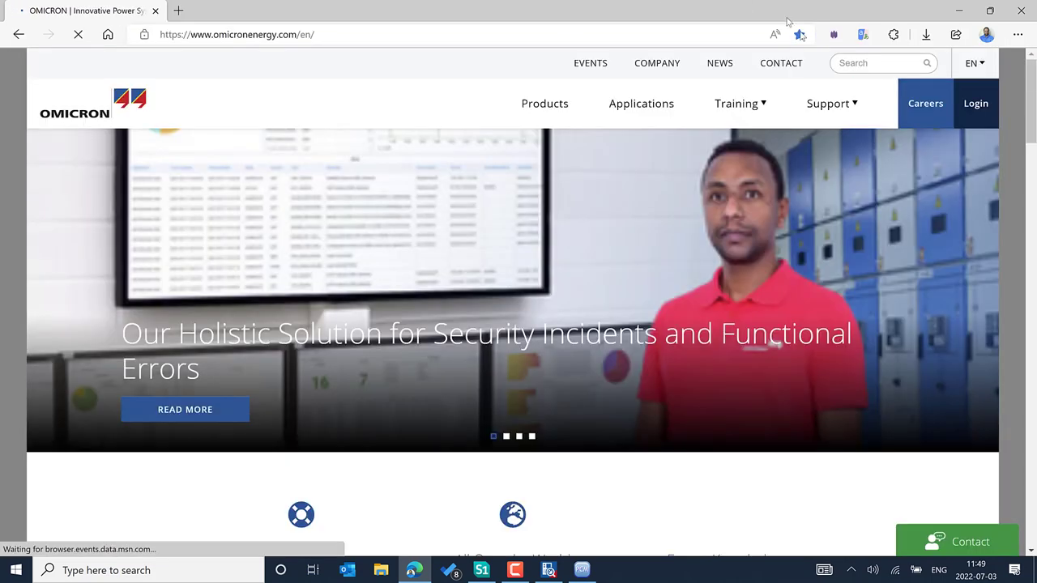
pyautogui.click(834, 105)
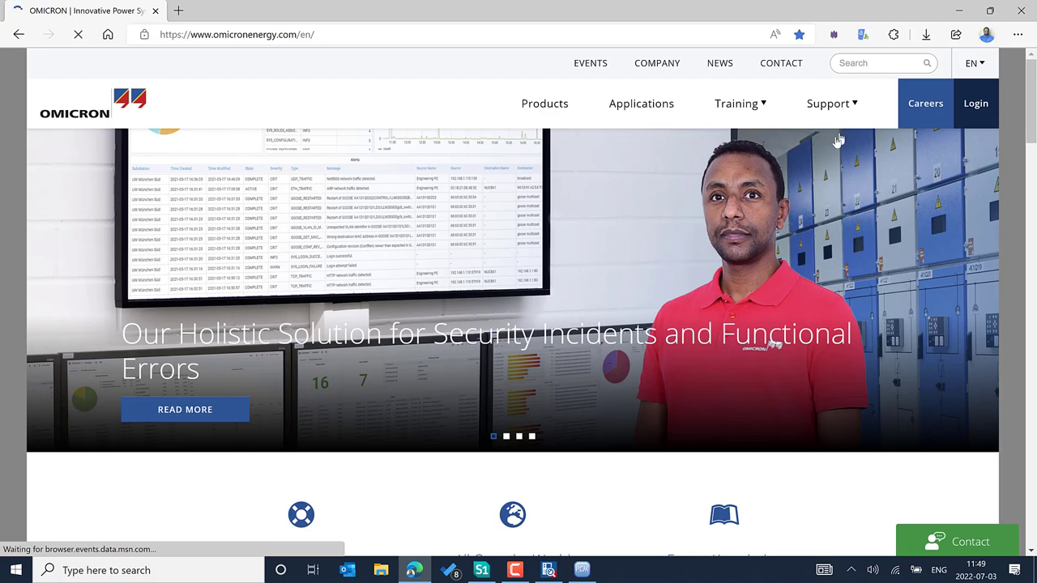
pyautogui.click(824, 146)
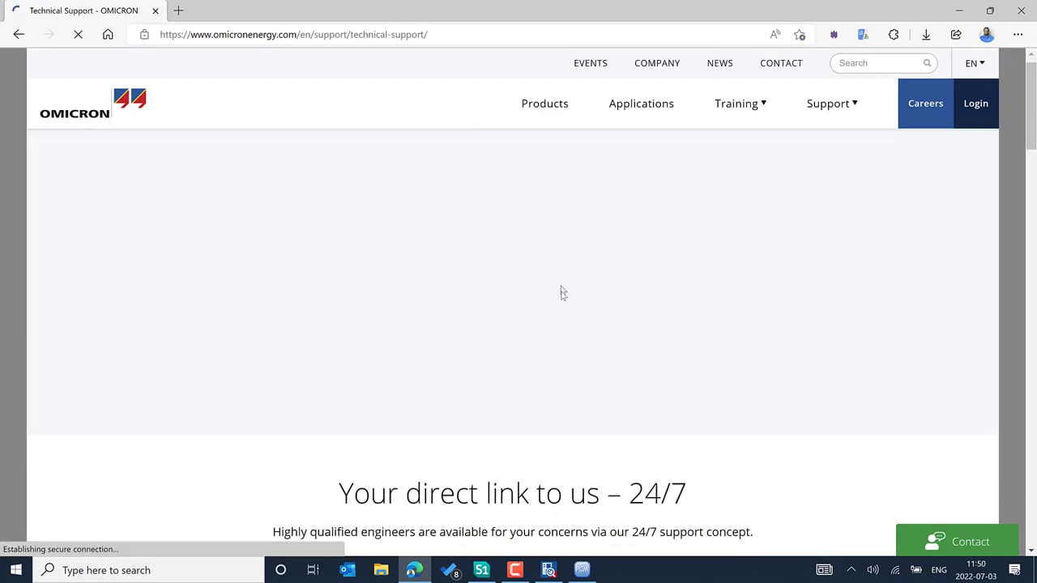
pyautogui.scroll(-5, 527, 341)
pyautogui.scroll(-3, 488, 393)
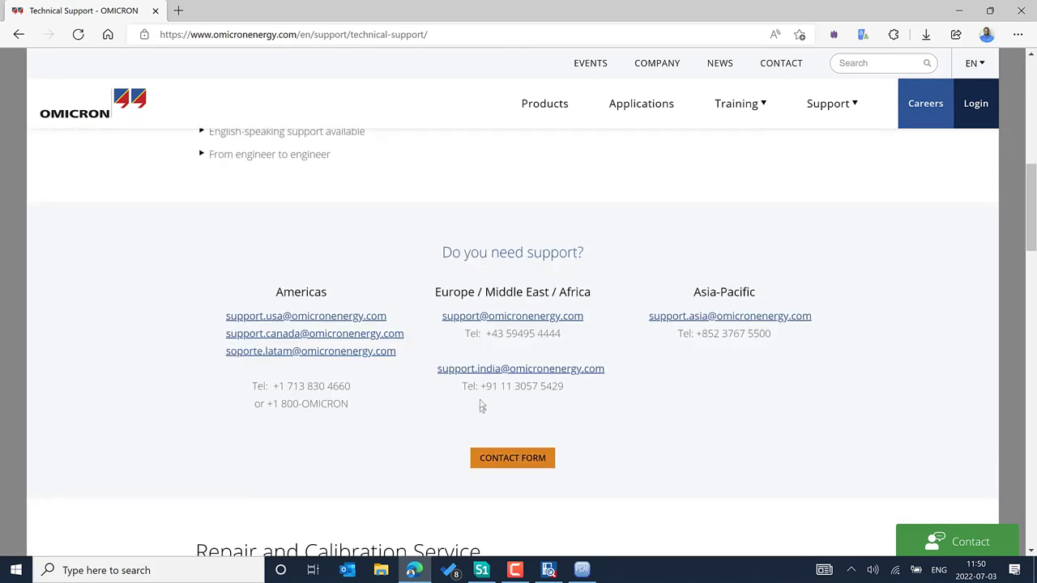